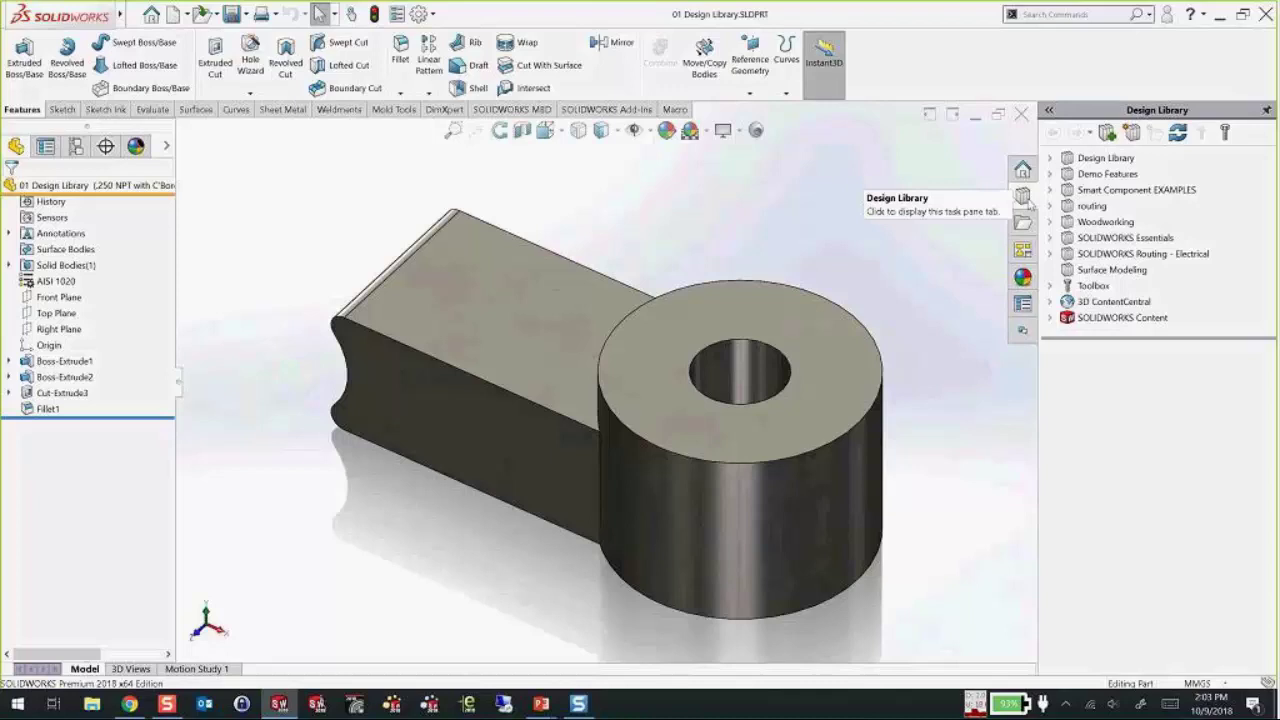
- Place the END CAP CutPocket feature from the Demo Features library on the arm's side face, referencing the concave end edge
left_click(1100, 174)
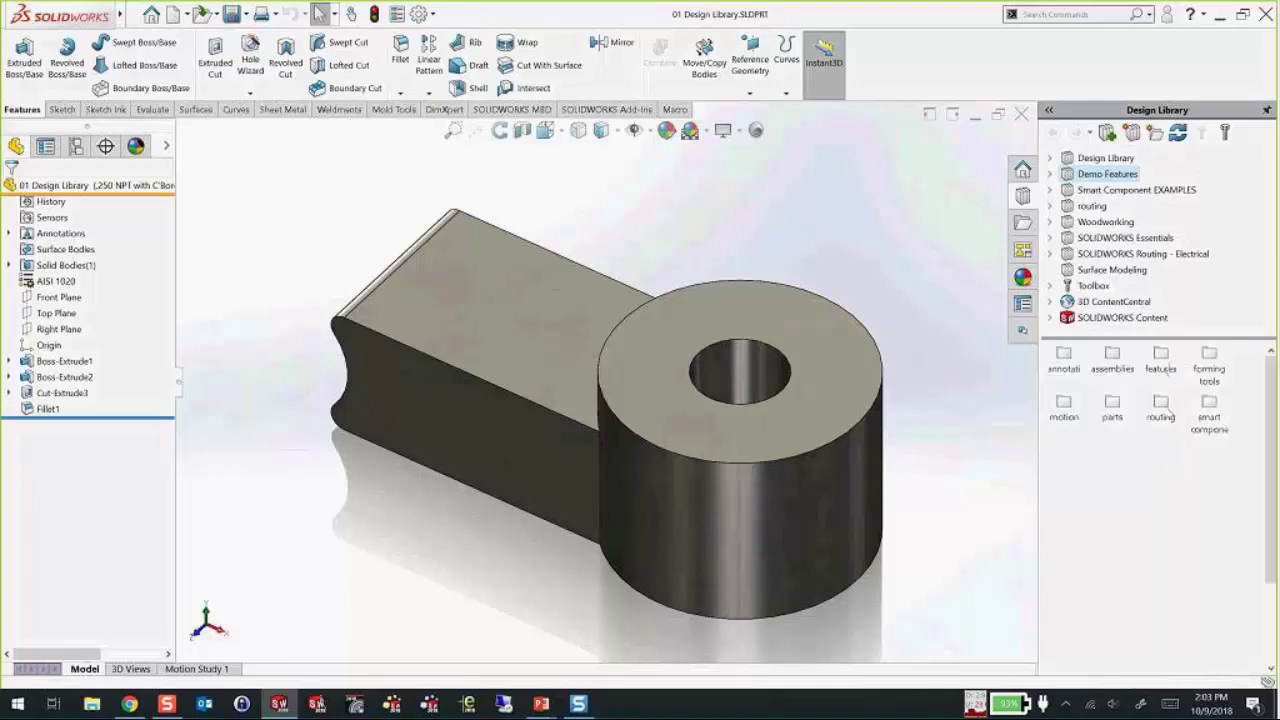
key("ctrl+Tab")
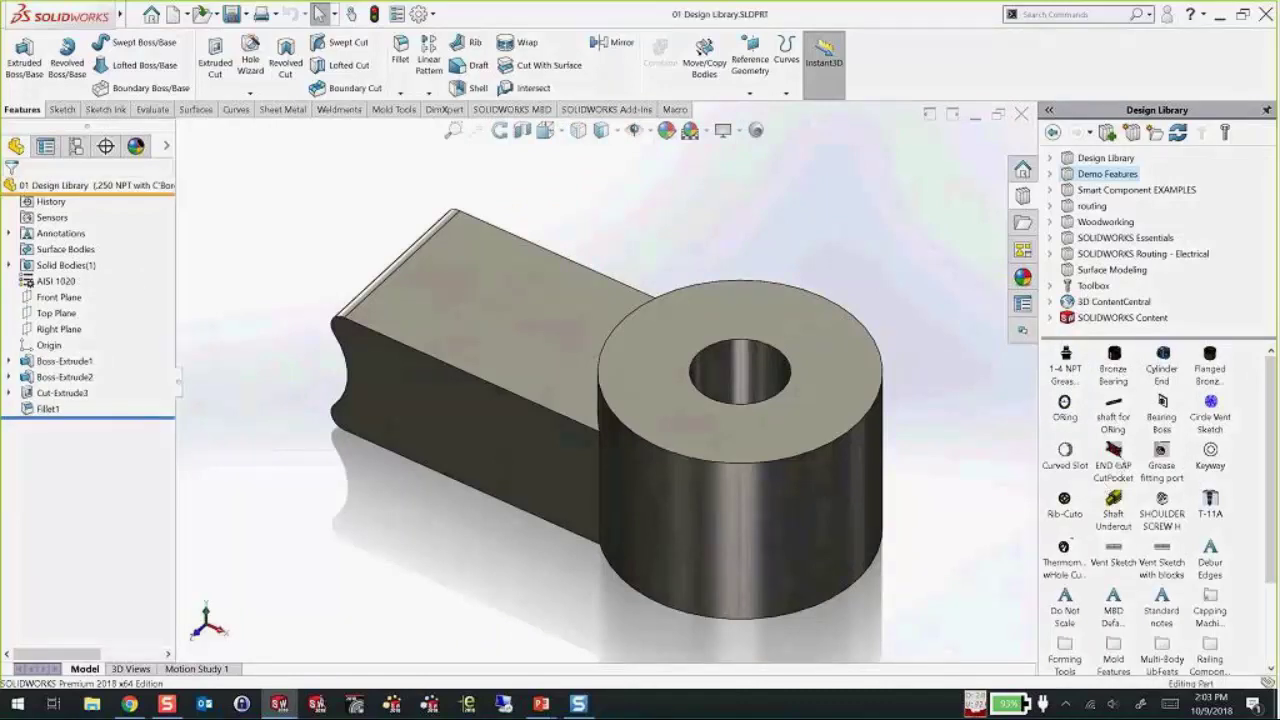
mouse_move(1117, 456)
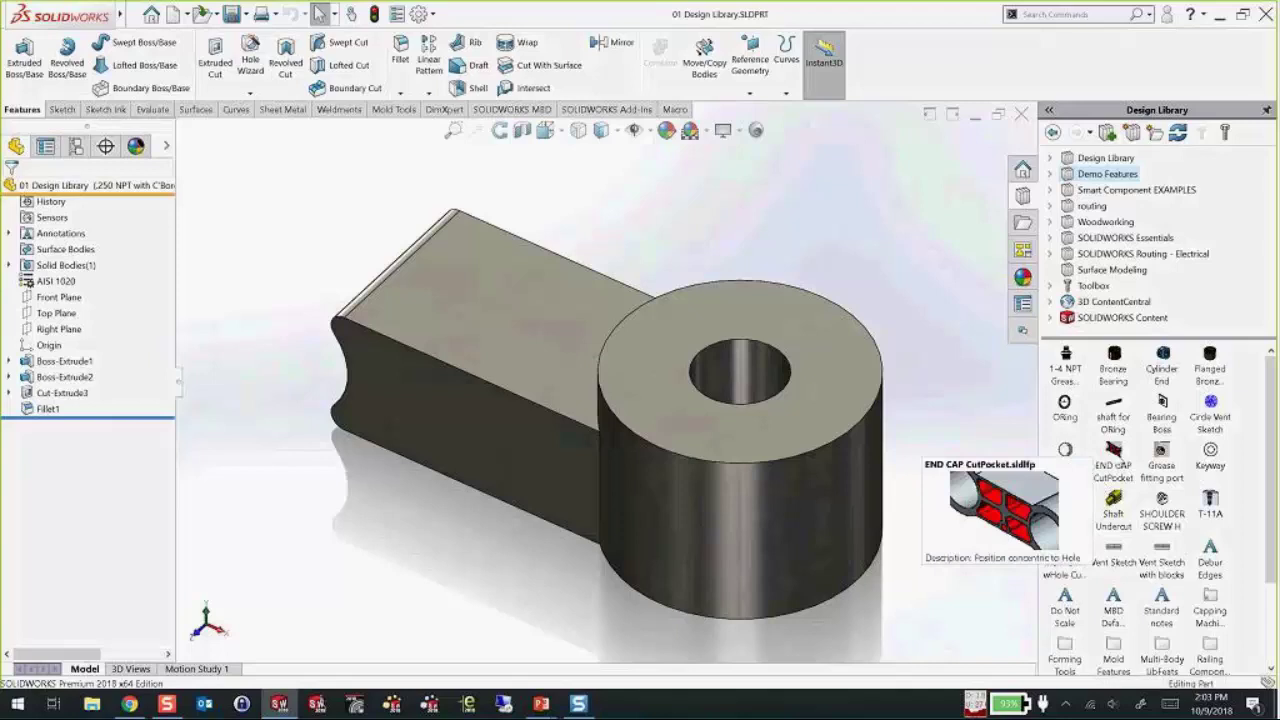
left_click_drag(1113, 456, 462, 424)
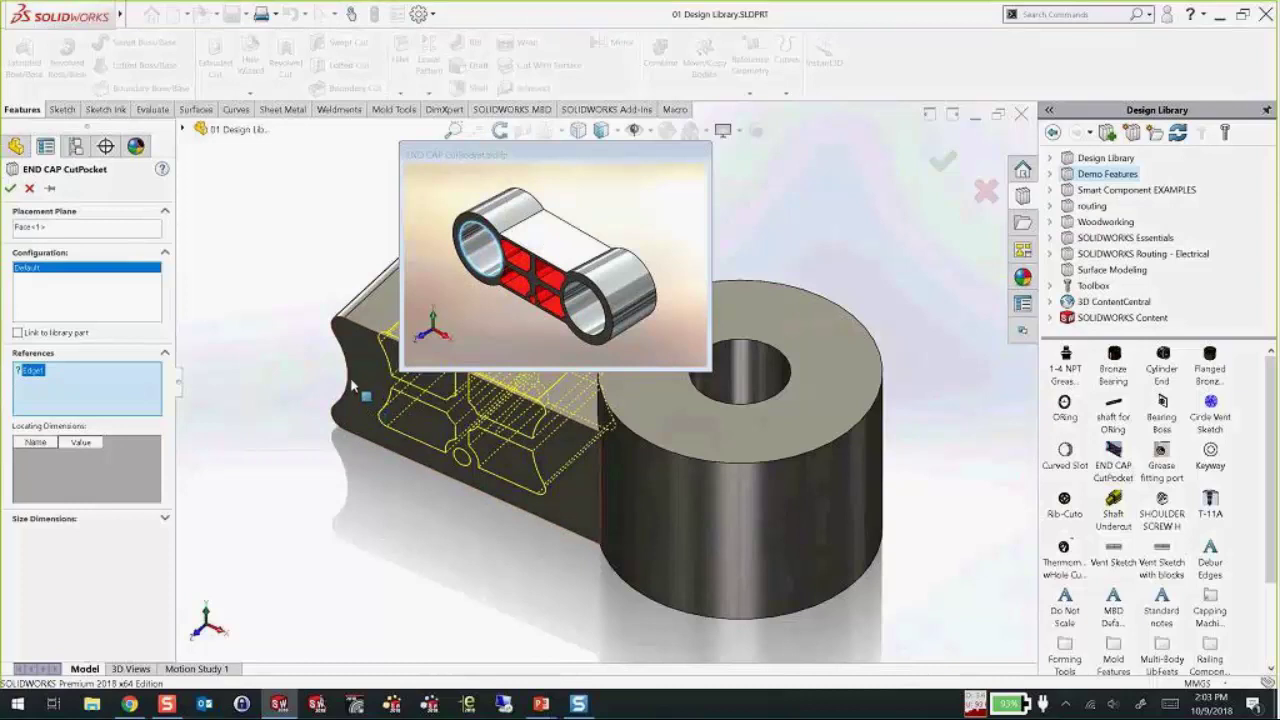
left_click(433, 466)
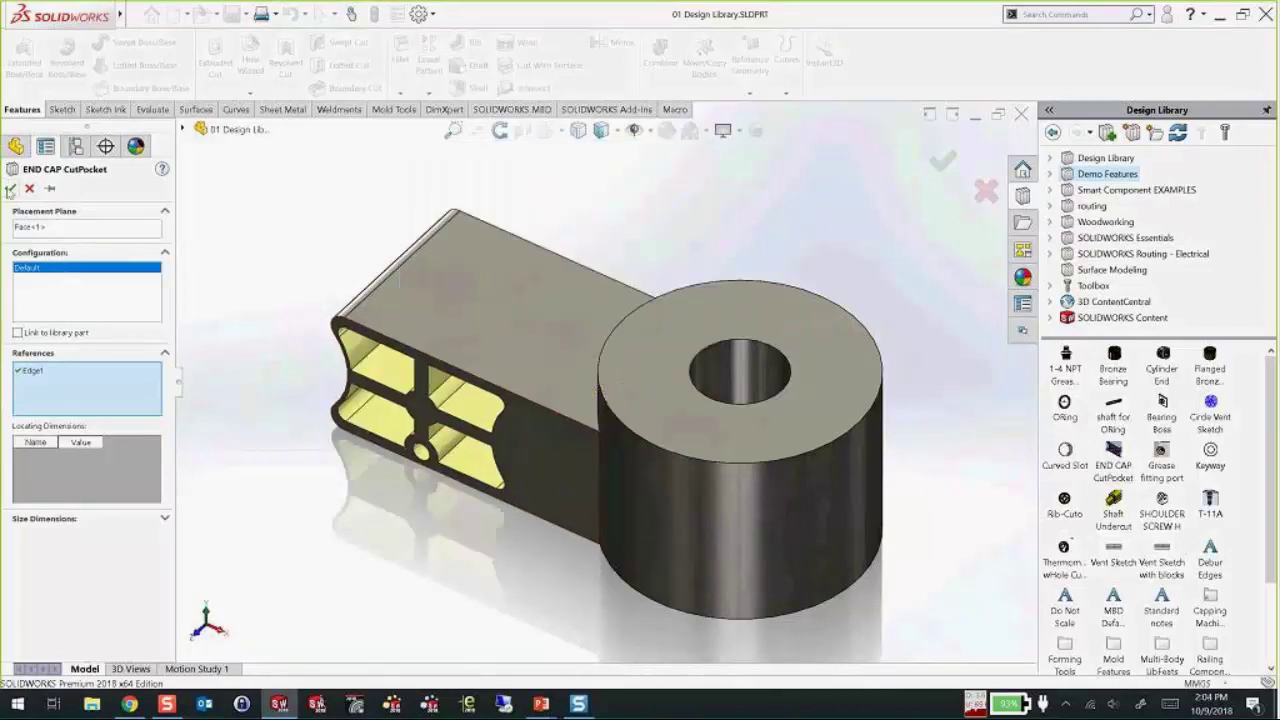
key("Return")
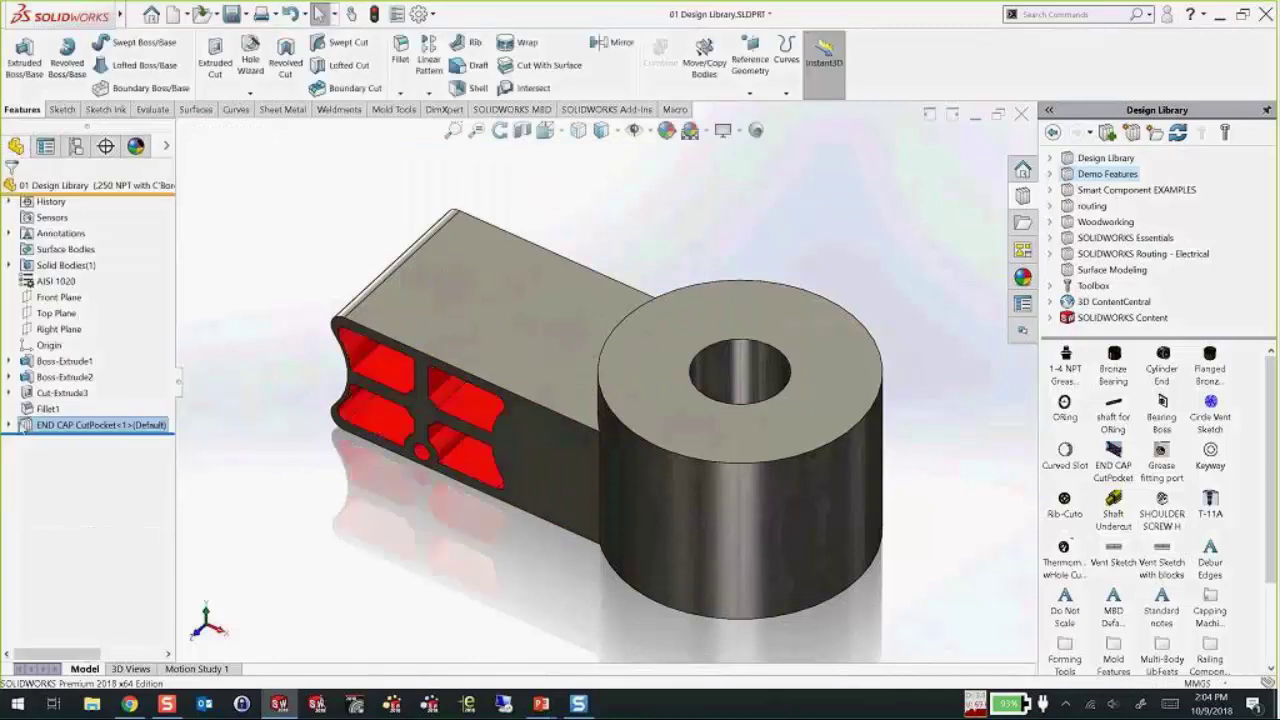
- Examine the CUT POCKET feature inside the inserted END CAP CutPocket and its dimensions
left_click(10, 428)
mouse_move(58, 443)
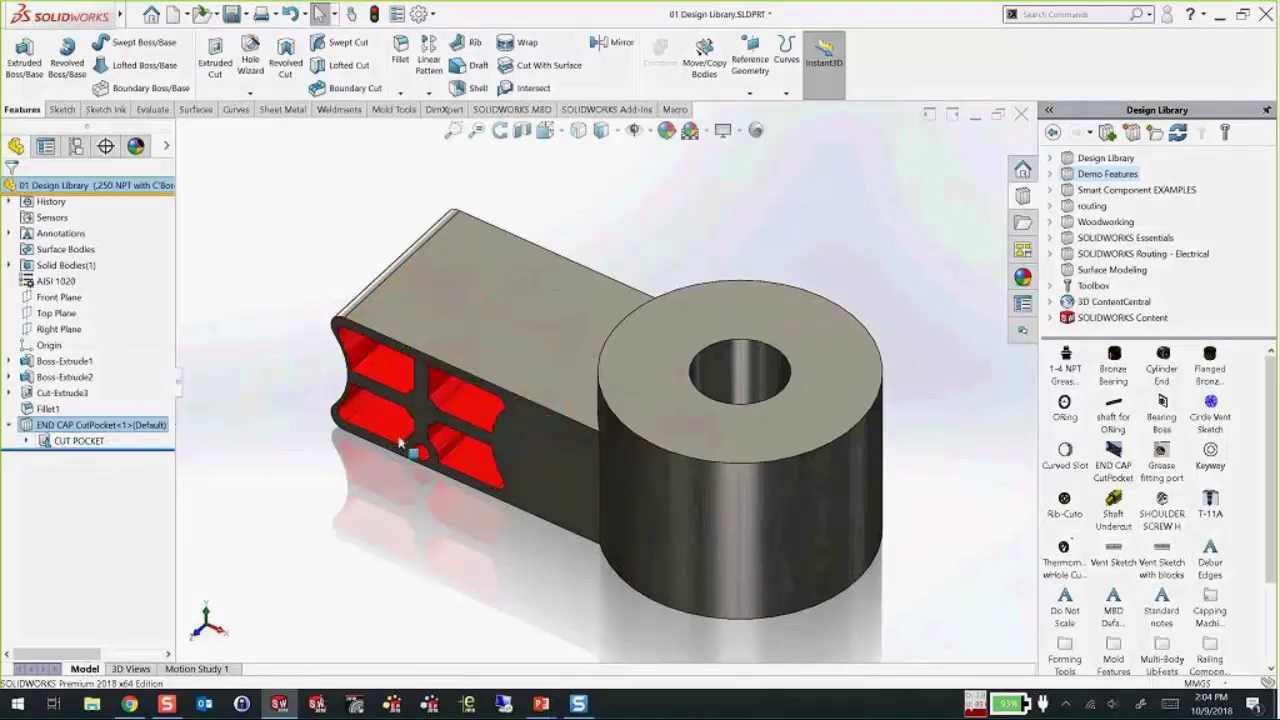
left_click(90, 443)
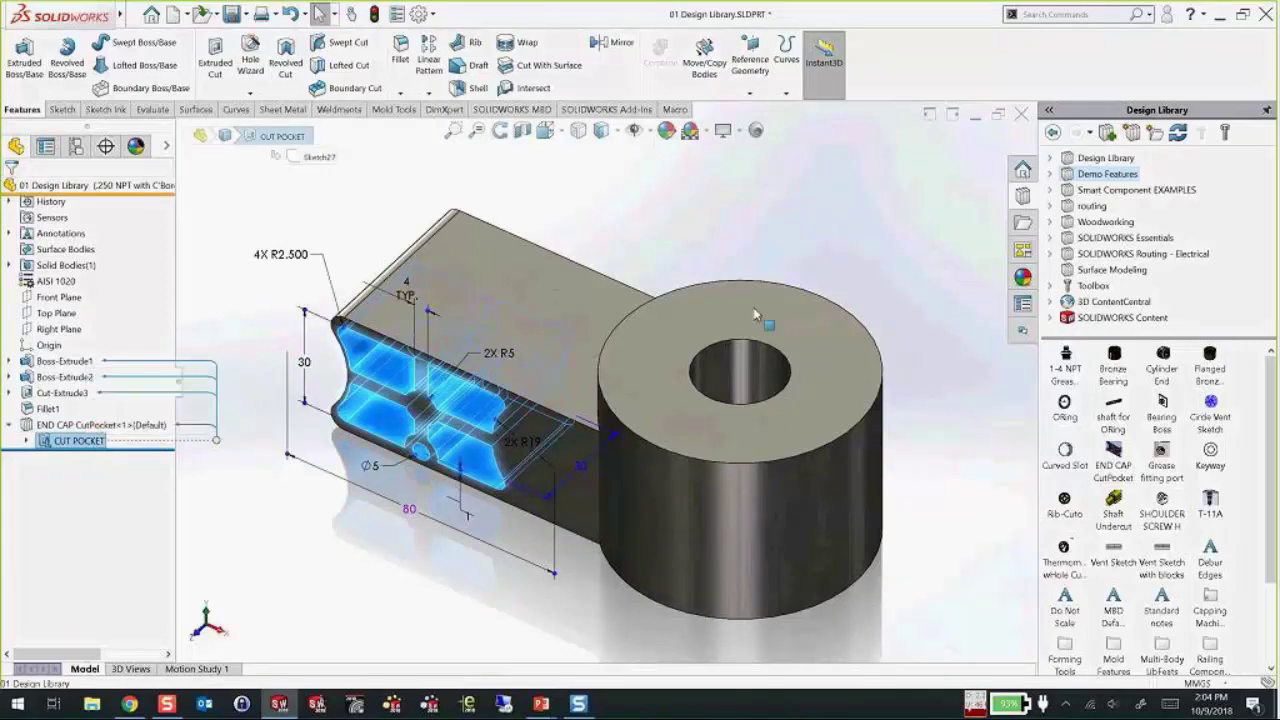
left_click(791, 261)
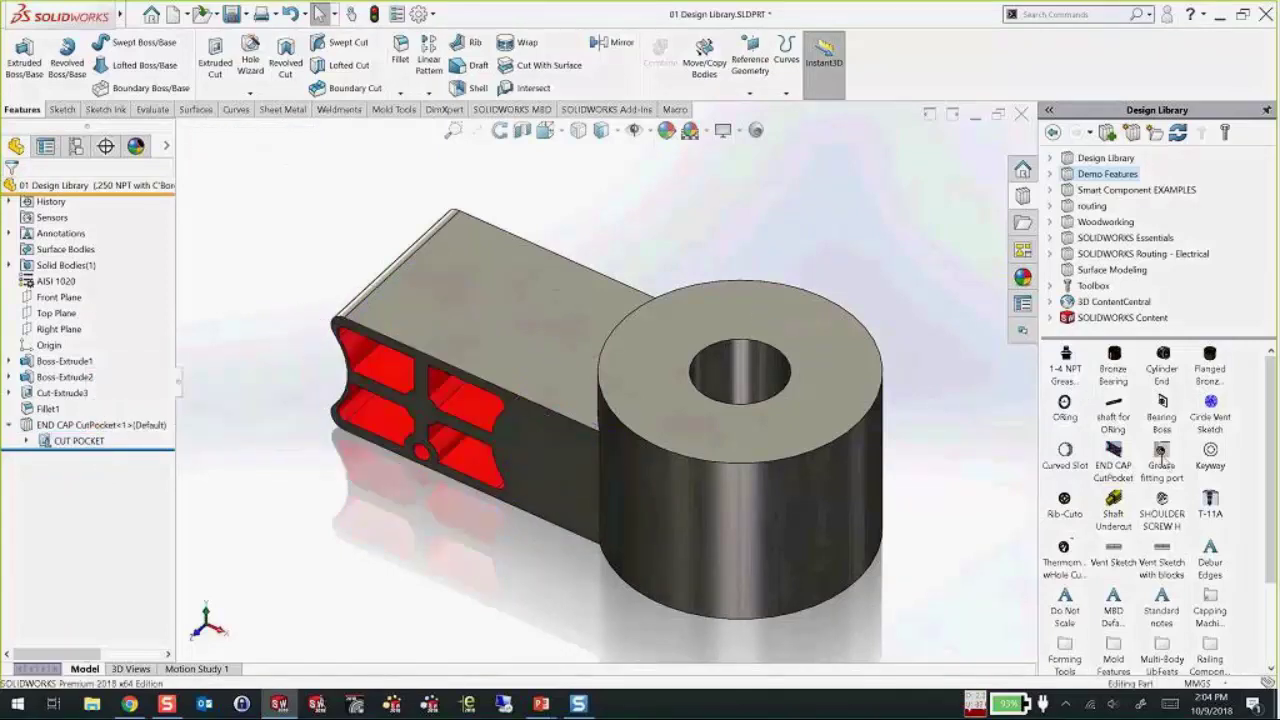
- Place the Grease fitting port on the cylinder's outer face using the .250 NPT with C'Bore configuration, with the top face as dimensioning reference
mouse_move(1162, 458)
left_click_drag(1162, 455, 733, 519)
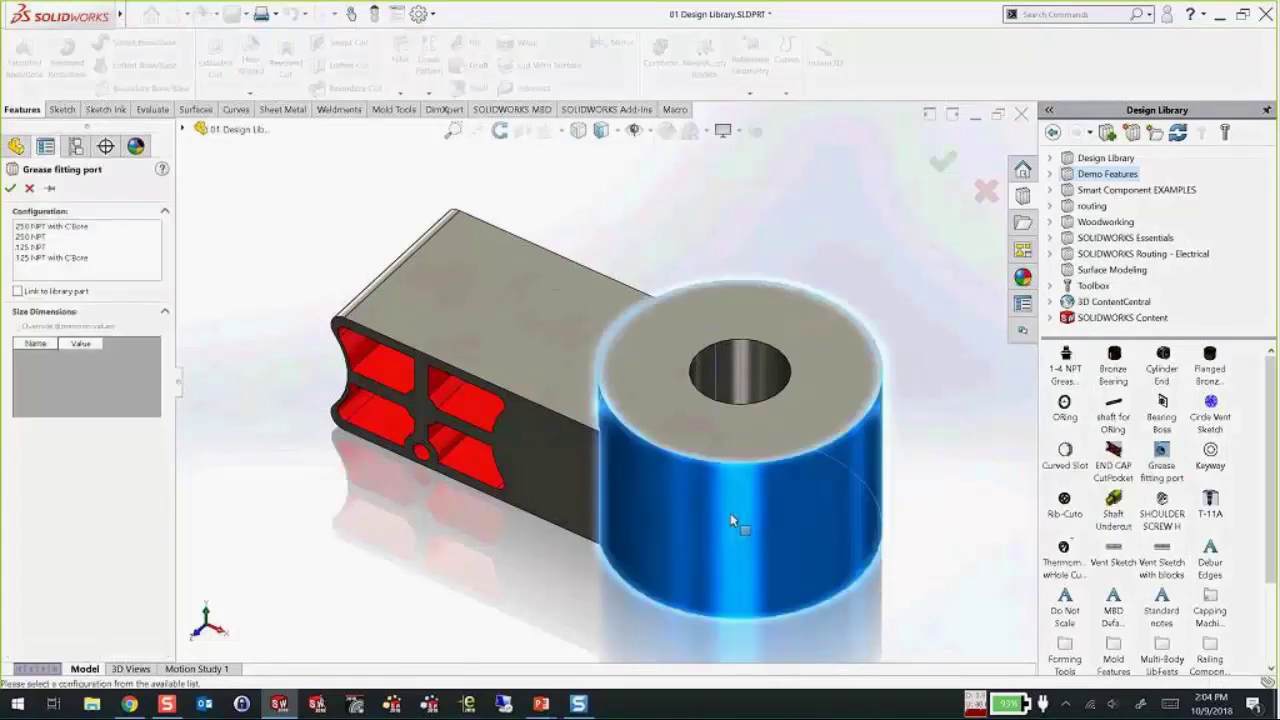
left_click(47, 228)
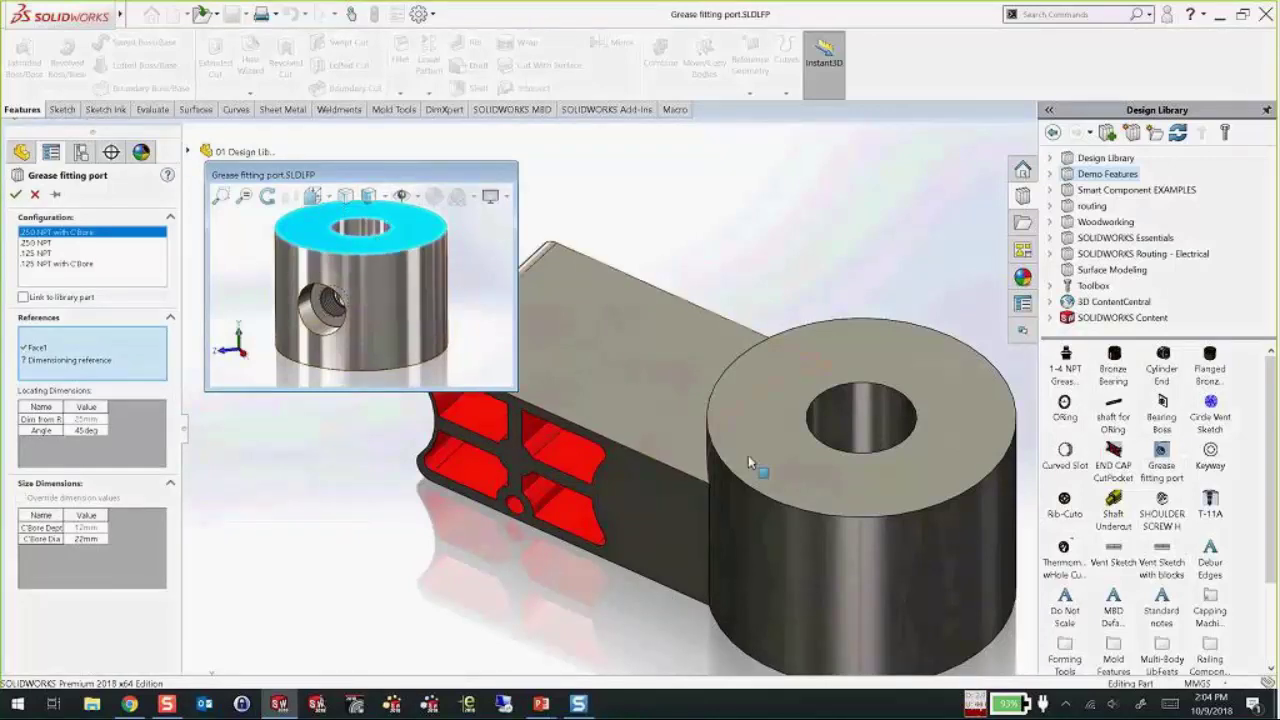
left_click(824, 477)
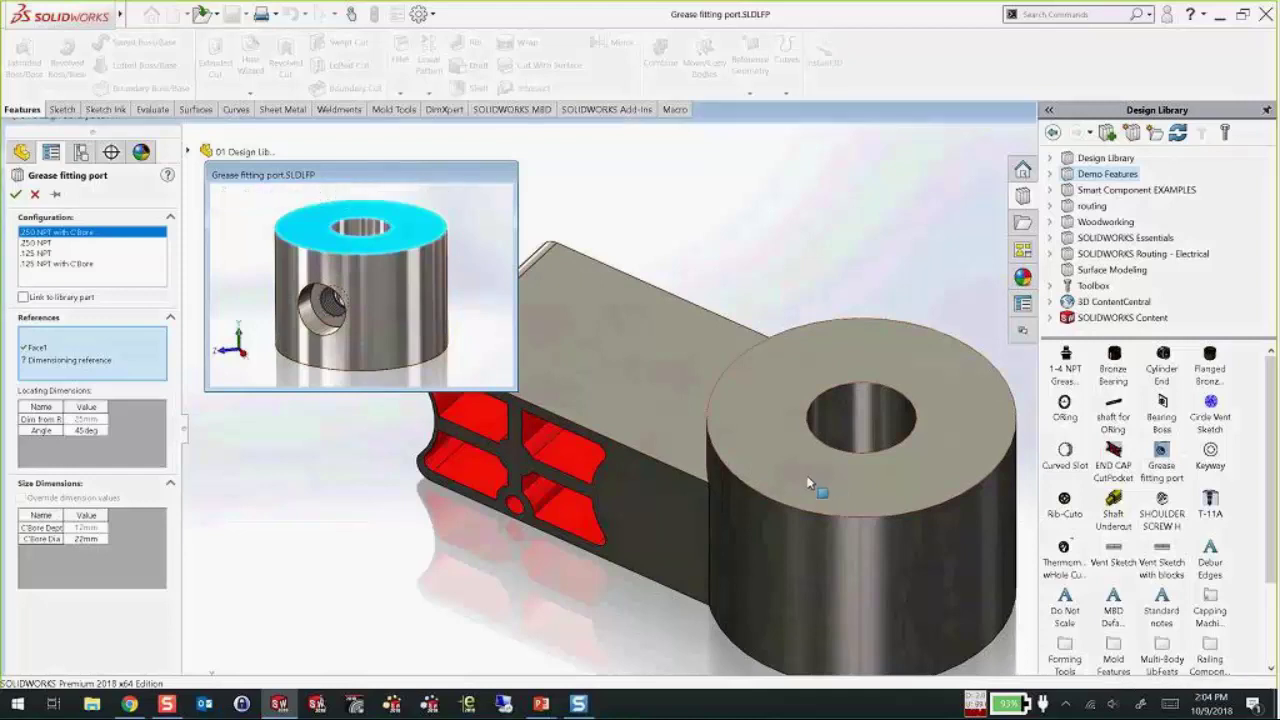
left_click_drag(66, 407, 85, 408)
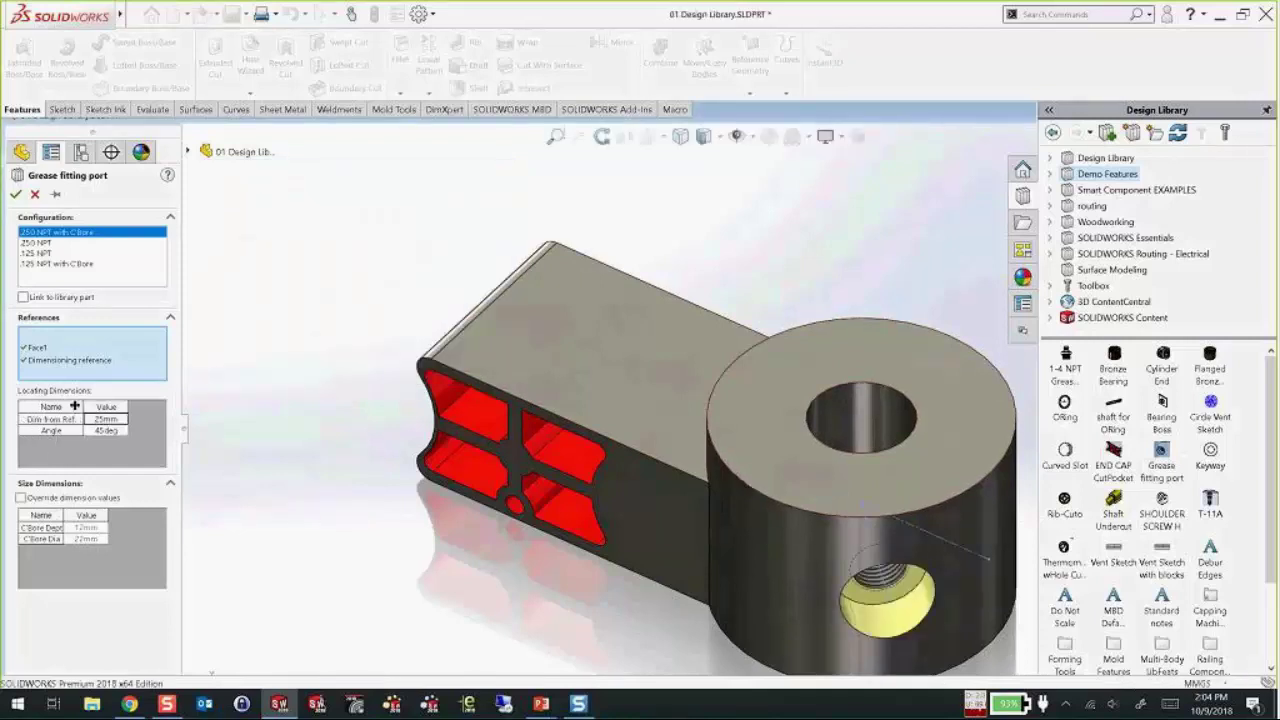
- Set the grease fitting port's locating angle to 60 degrees, accept the feature, and maximize the part window
left_click(107, 421)
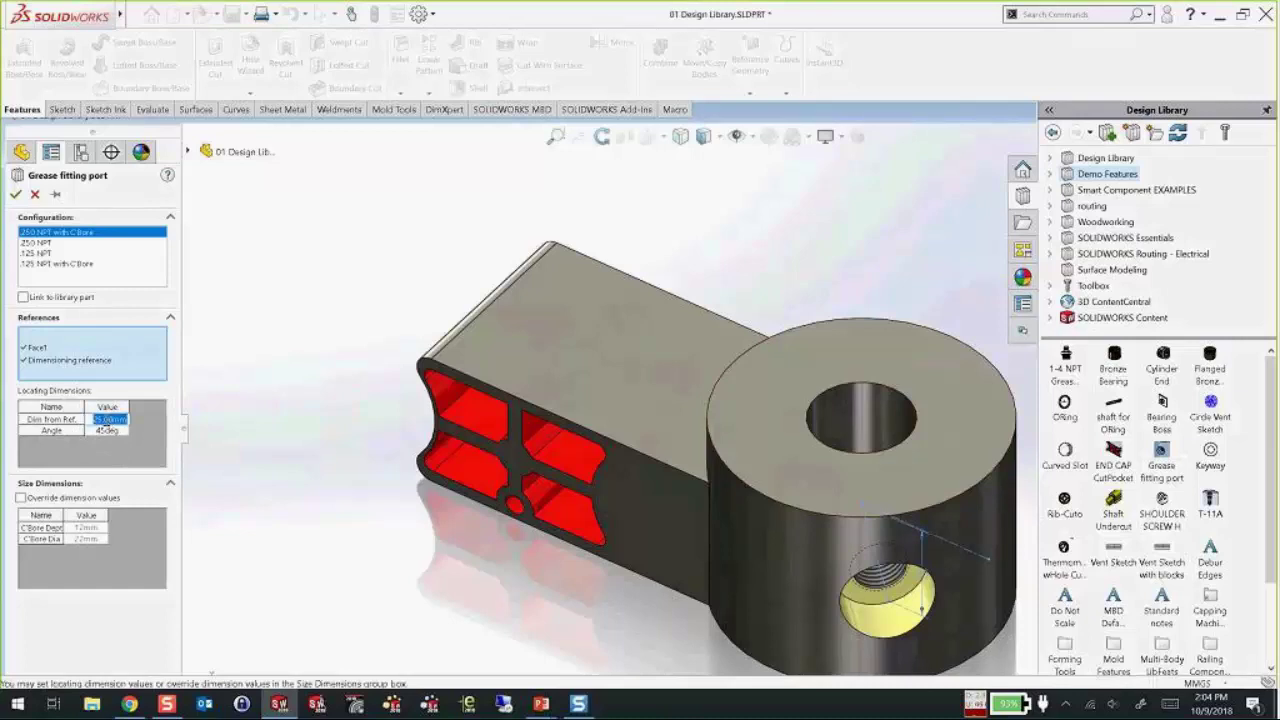
left_click(109, 431)
type("60")
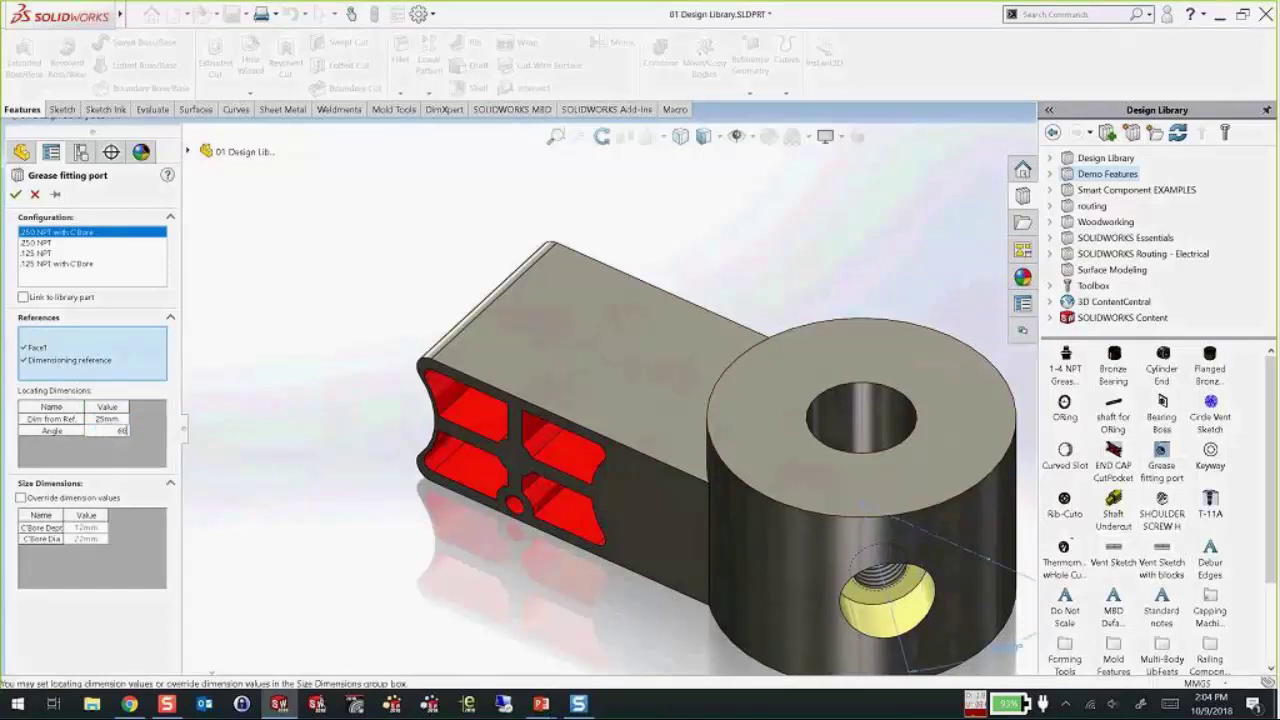
key("Return")
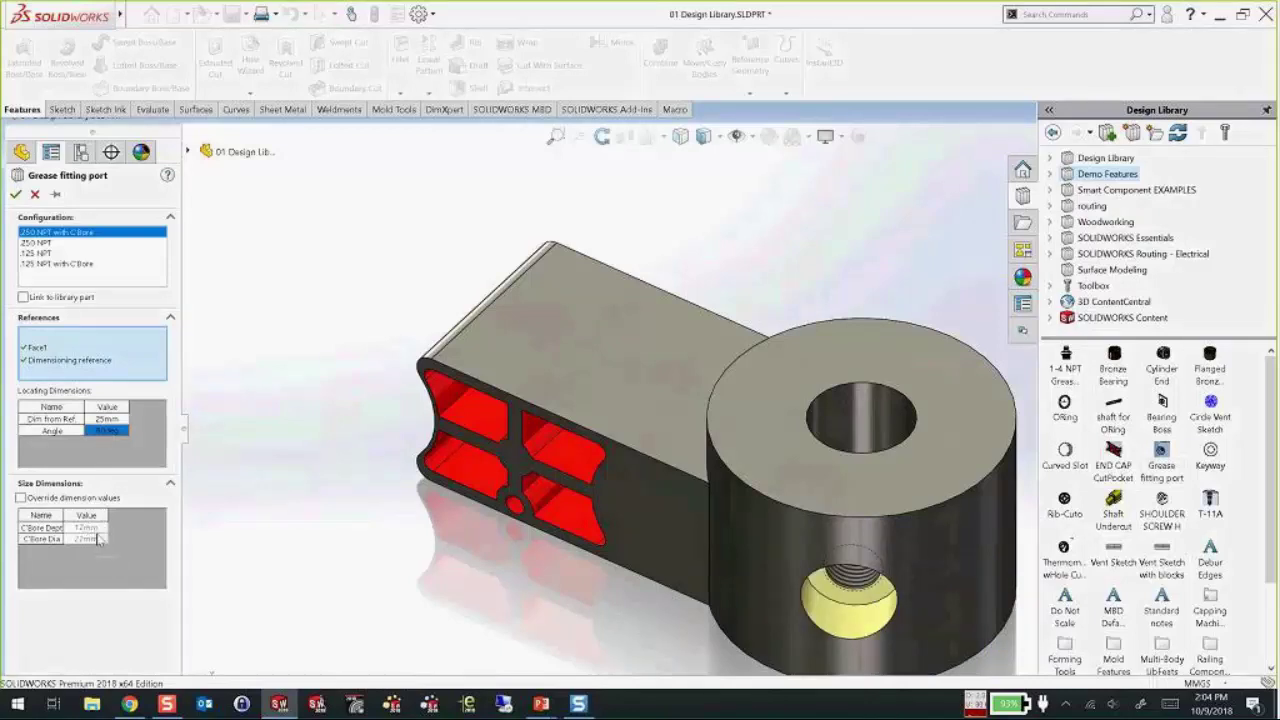
left_click(15, 194)
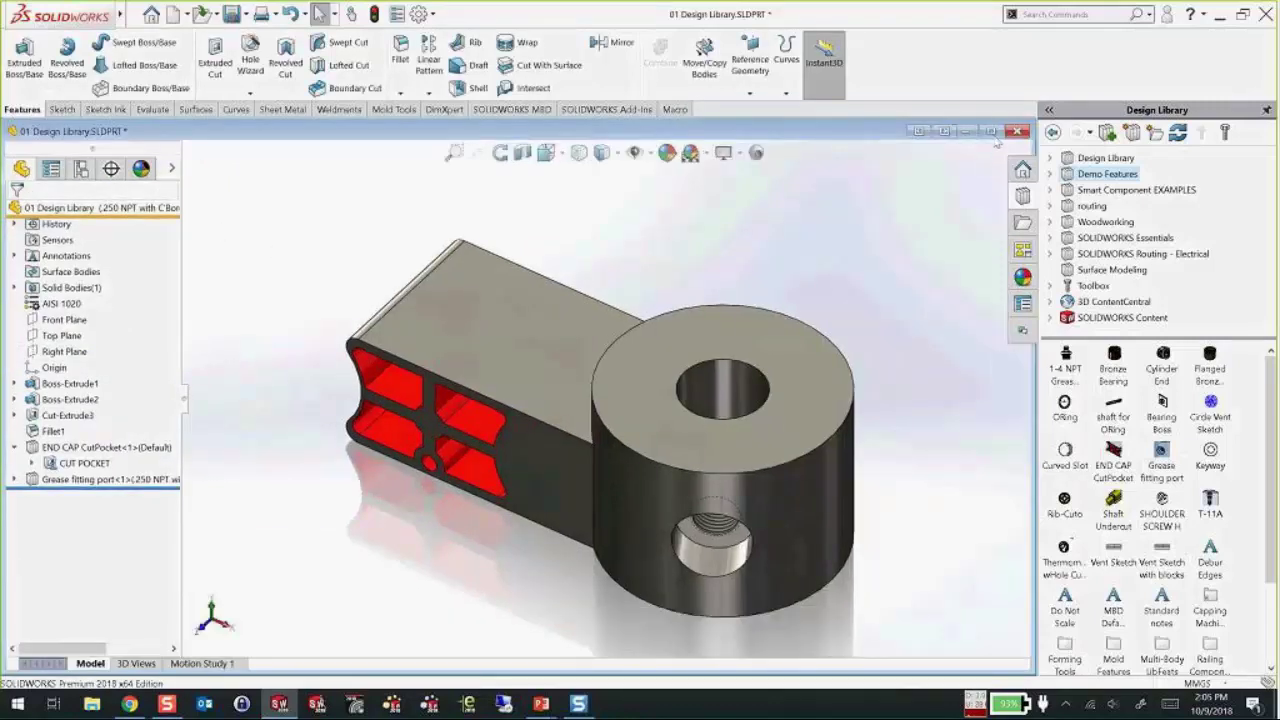
left_click(990, 131)
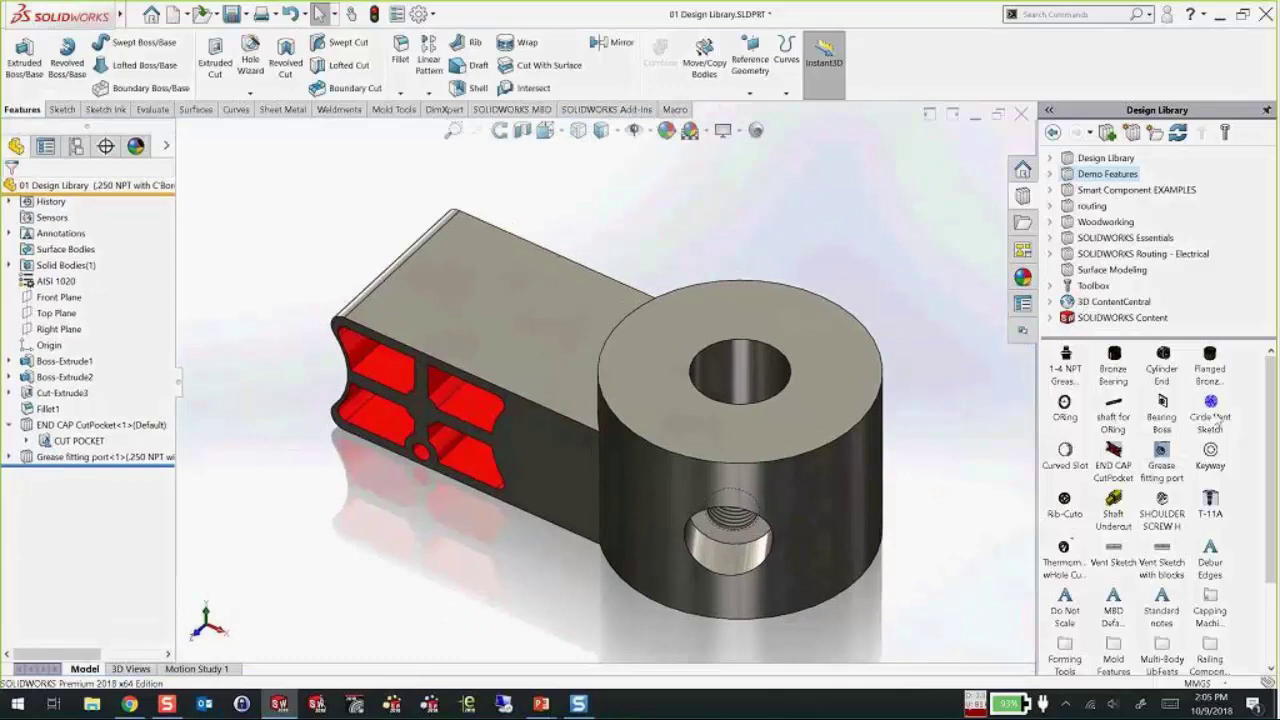
mouse_move(1218, 425)
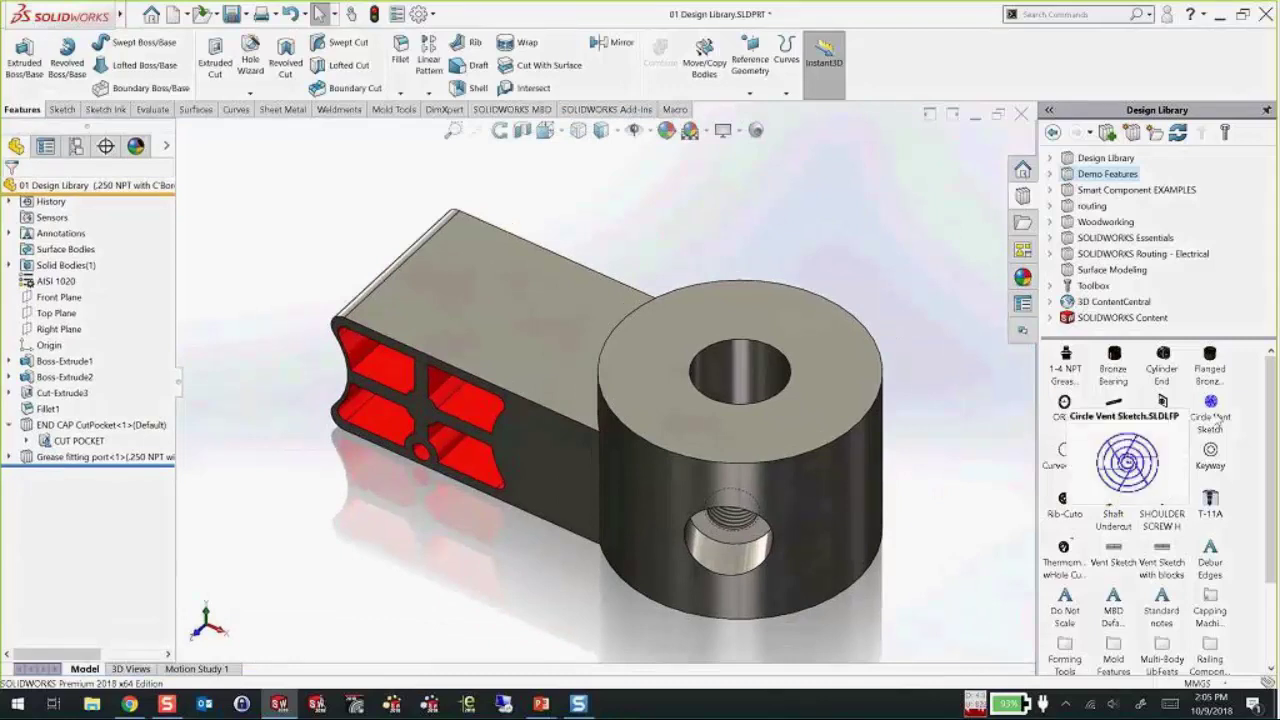
mouse_move(1218, 425)
left_mouse_down()
mouse_move(620, 352)
mouse_move(527, 300)
mouse_move(538, 428)
mouse_move(849, 343)
mouse_move(834, 243)
mouse_move(749, 357)
mouse_move(695, 362)
left_mouse_up()
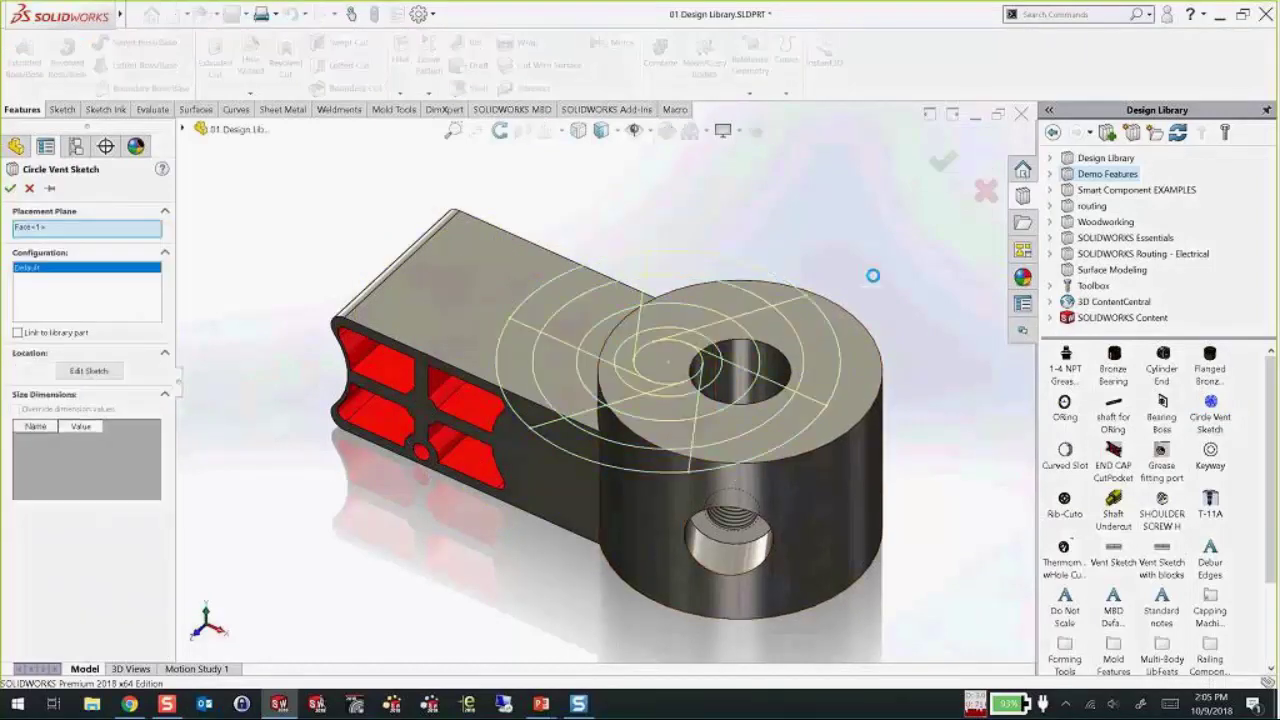
key("Escape")
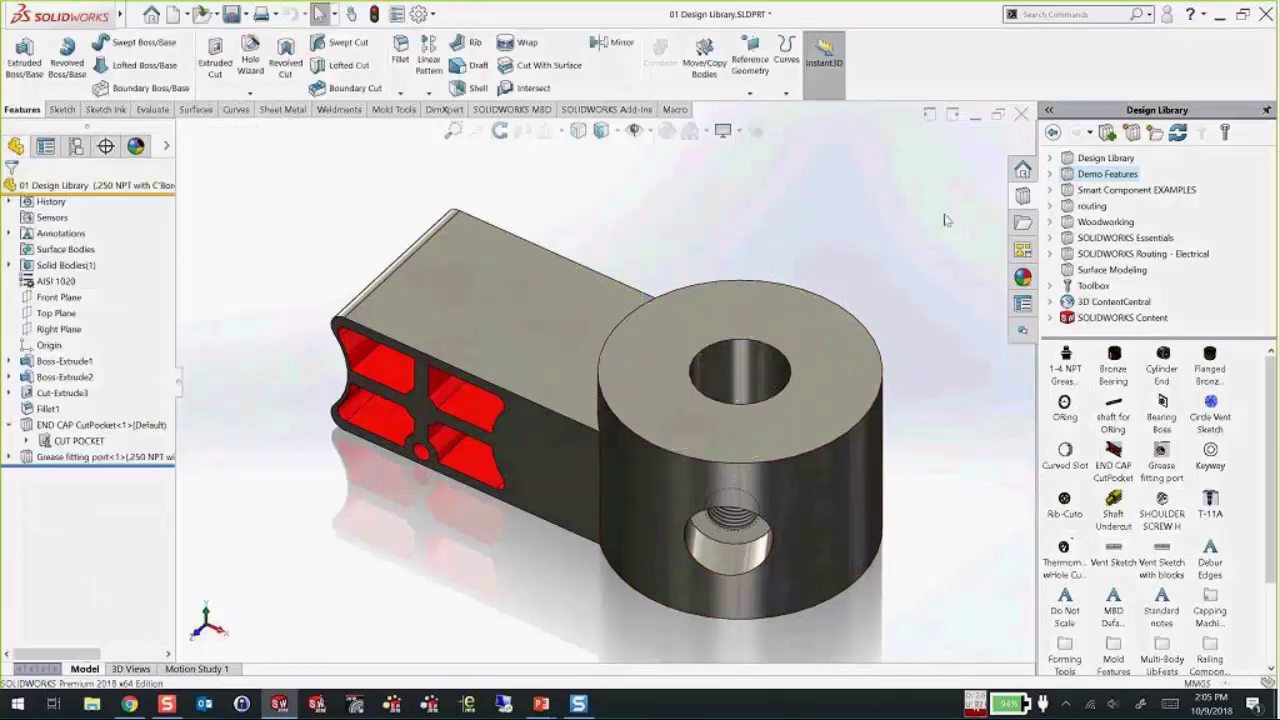
- Close the part without saving its changes and open the recent Drafted Pocket part
left_click(1021, 114)
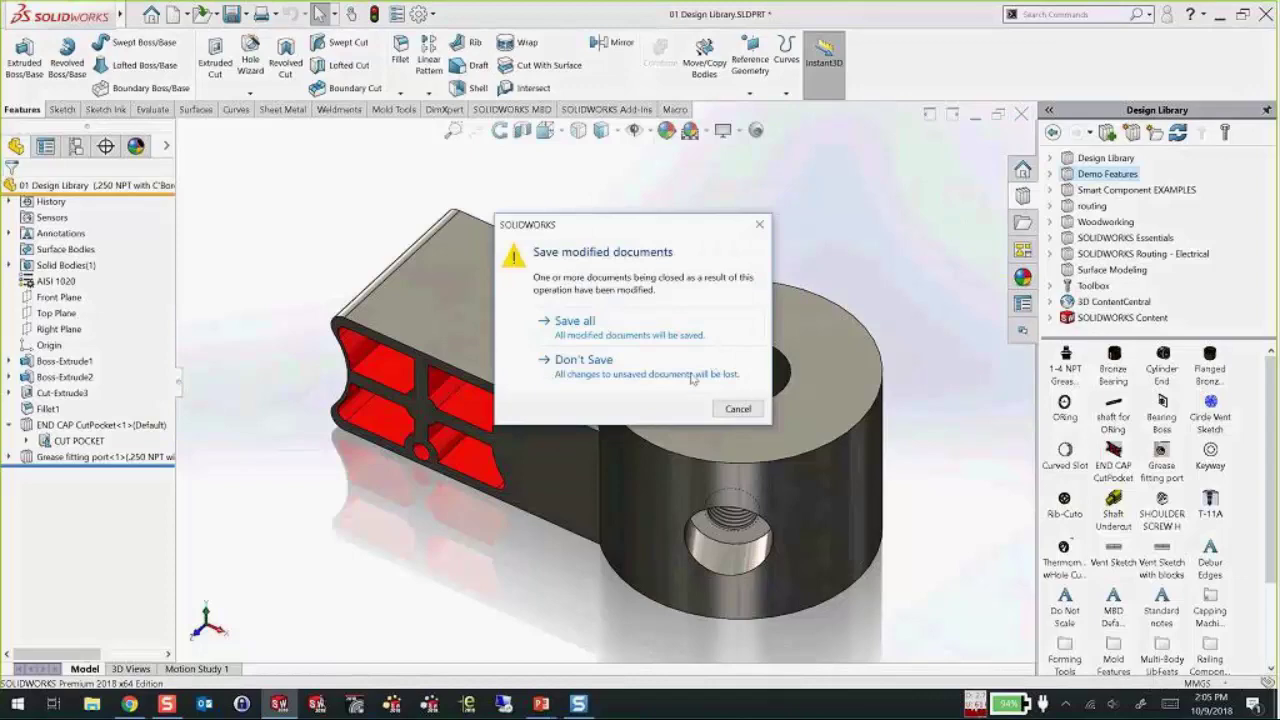
left_click(695, 378)
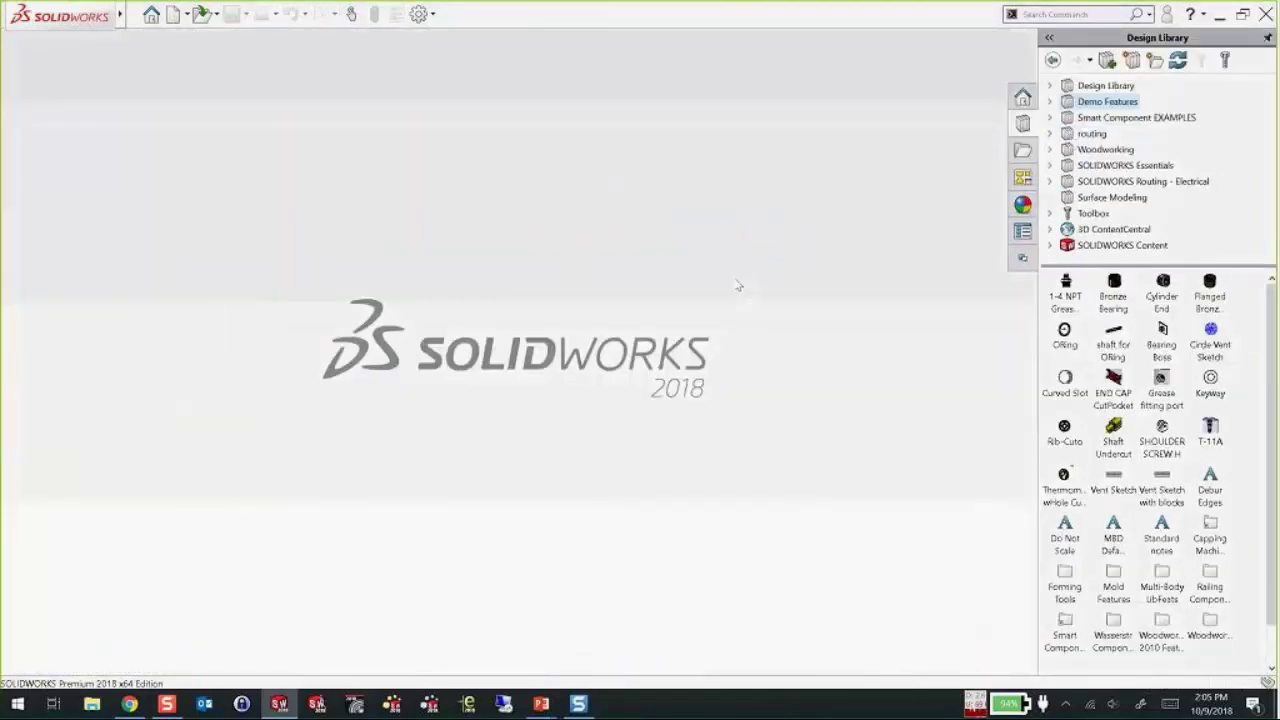
key("r")
left_click(480, 268)
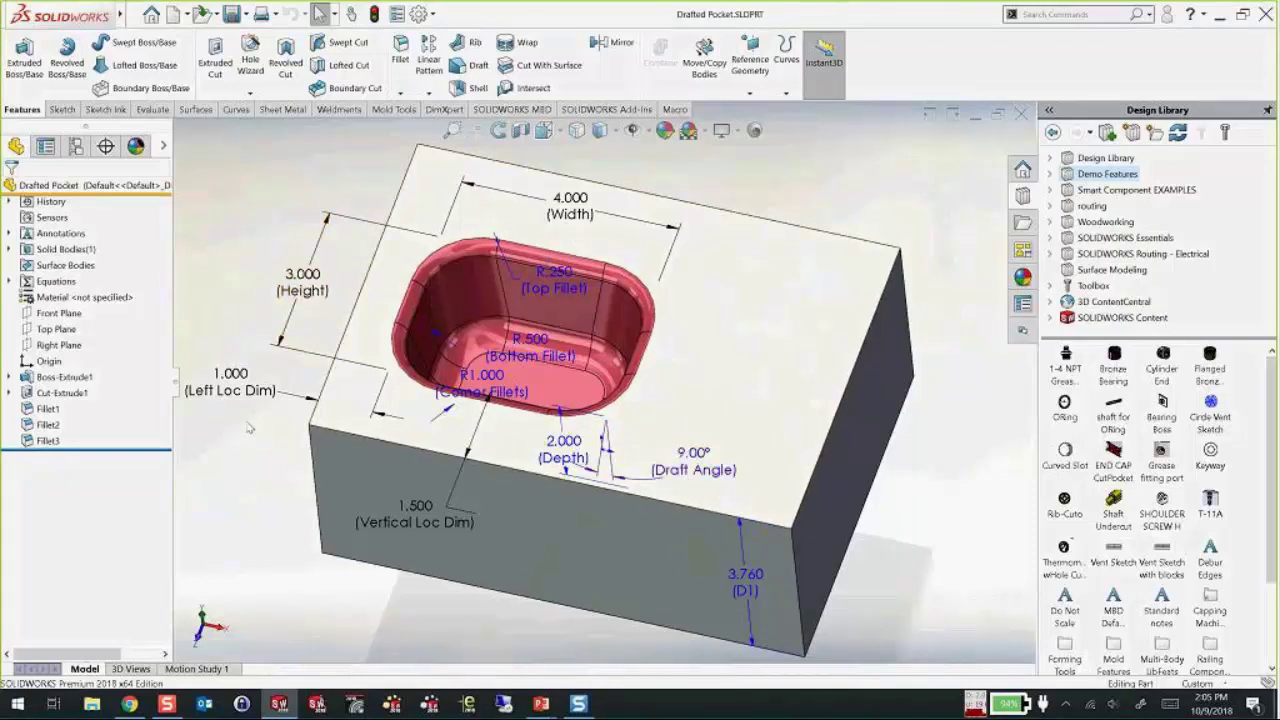
- Examine the name assigned to the pocket's Height dimension, leaving its value alone
left_click(320, 289)
double_click(320, 289)
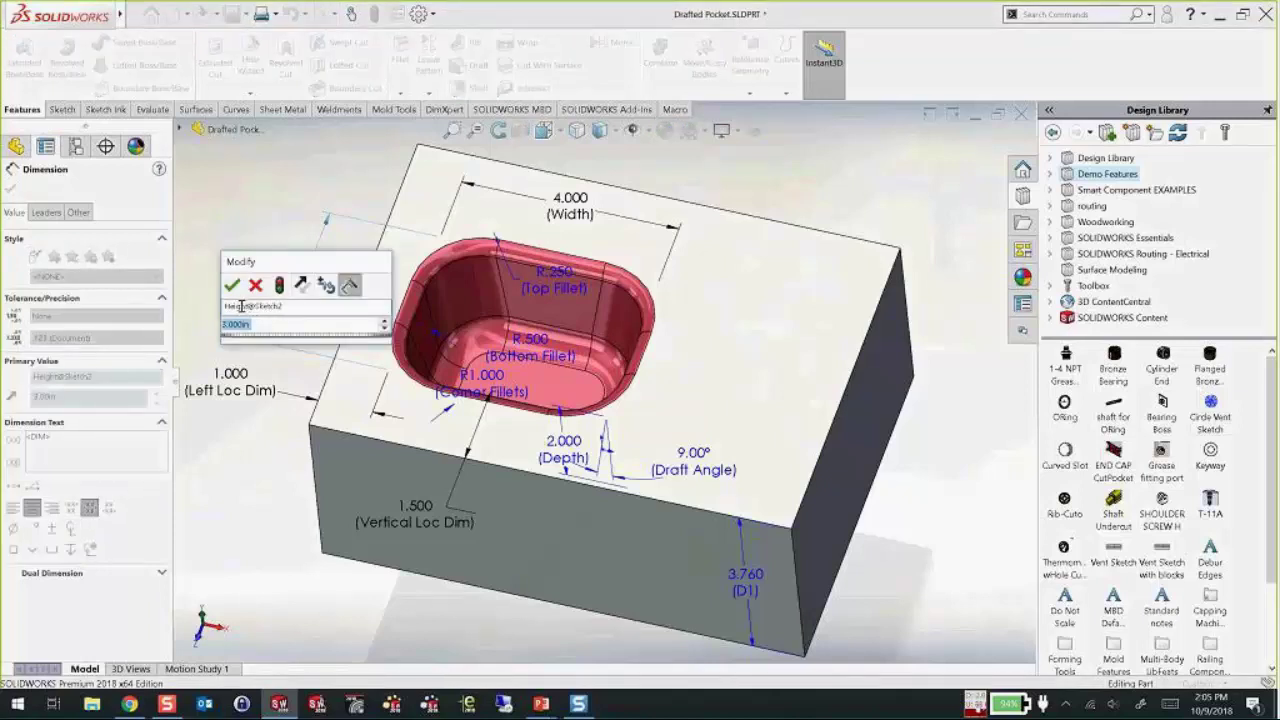
left_click(256, 287)
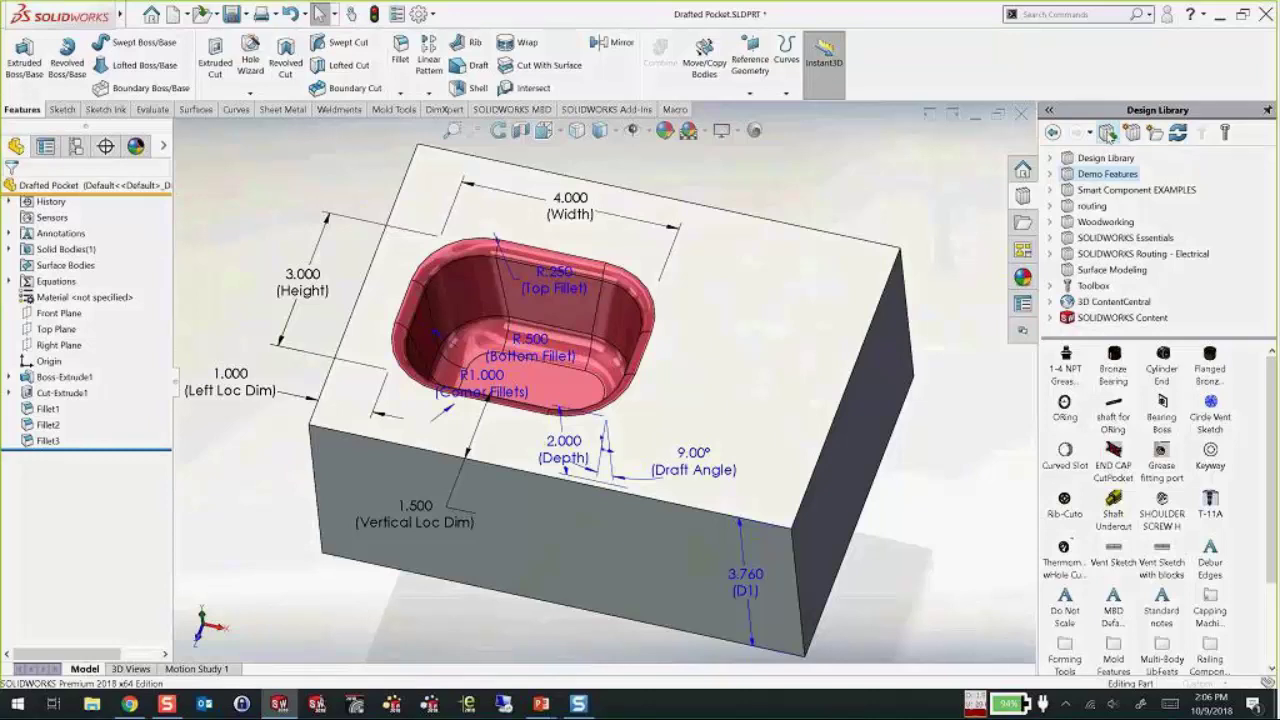
- Start adding a library feature from the part, including Cut-Extrude1, Fillet1, Fillet2 and Fillet3 as its items
left_click(1107, 133)
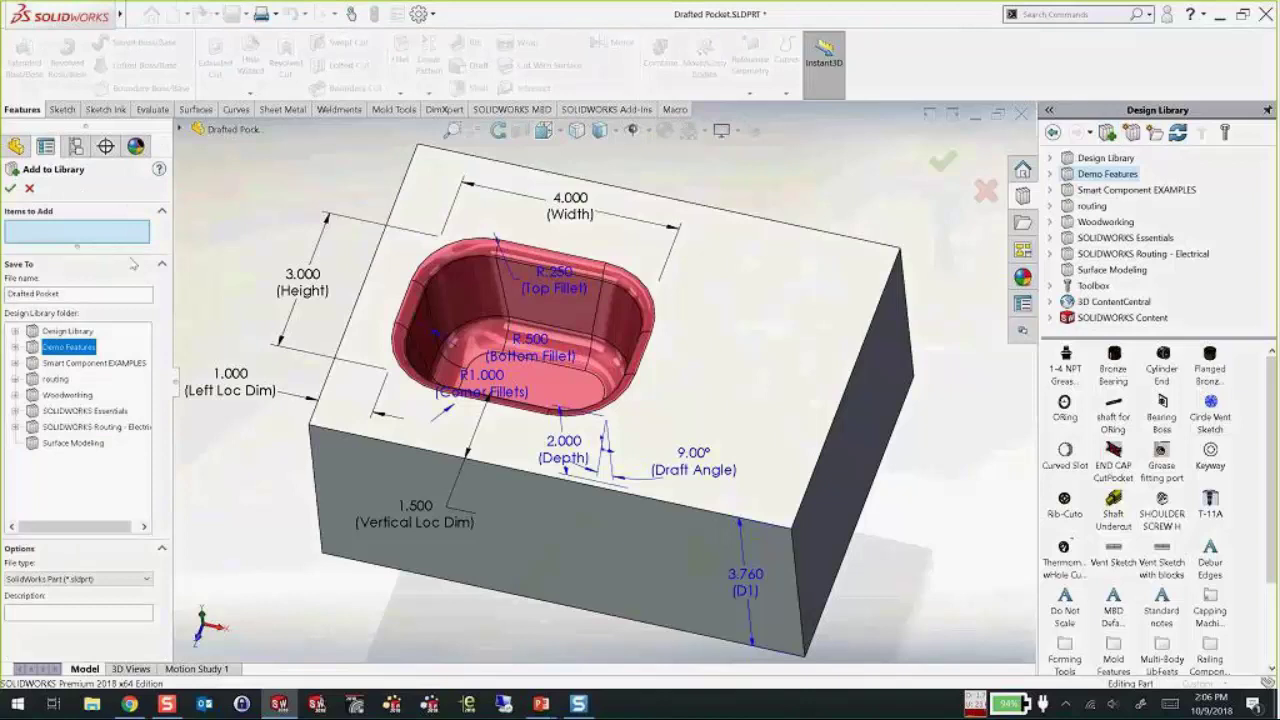
middle_click_drag(268, 283, 386, 320)
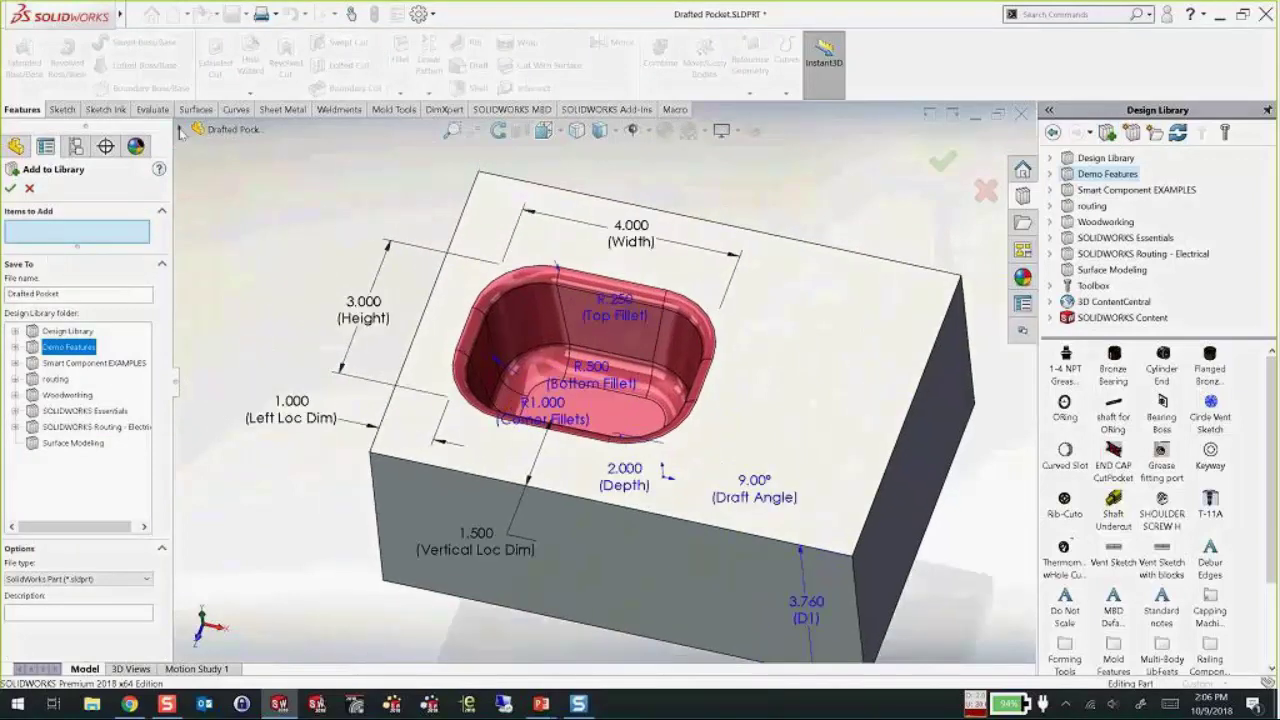
left_click(180, 130)
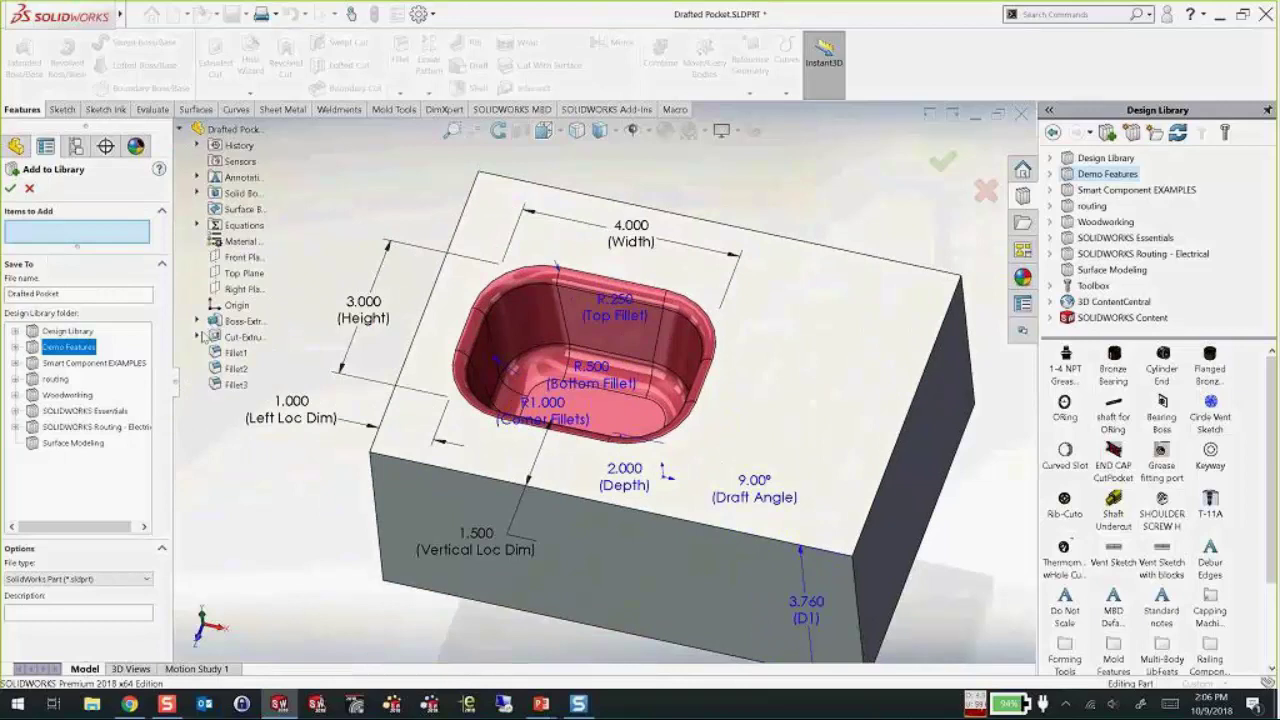
left_click(245, 337)
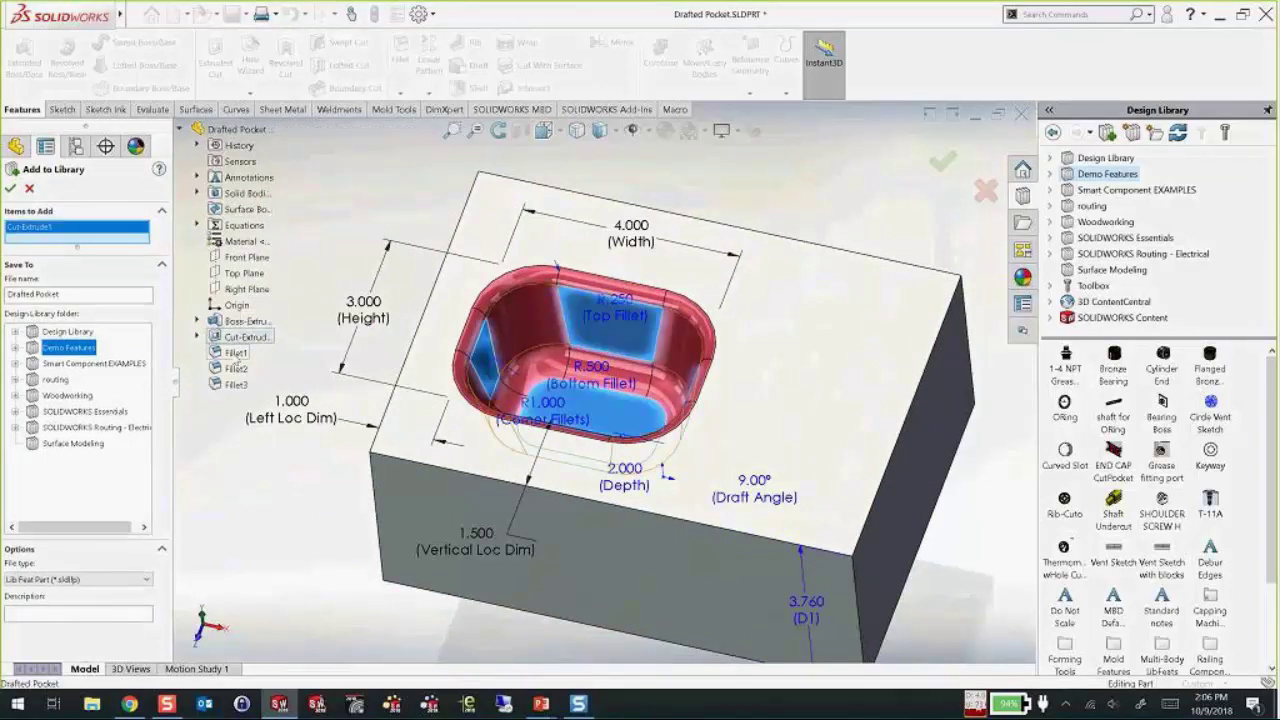
left_click(236, 353)
left_click(236, 369)
left_click(236, 385)
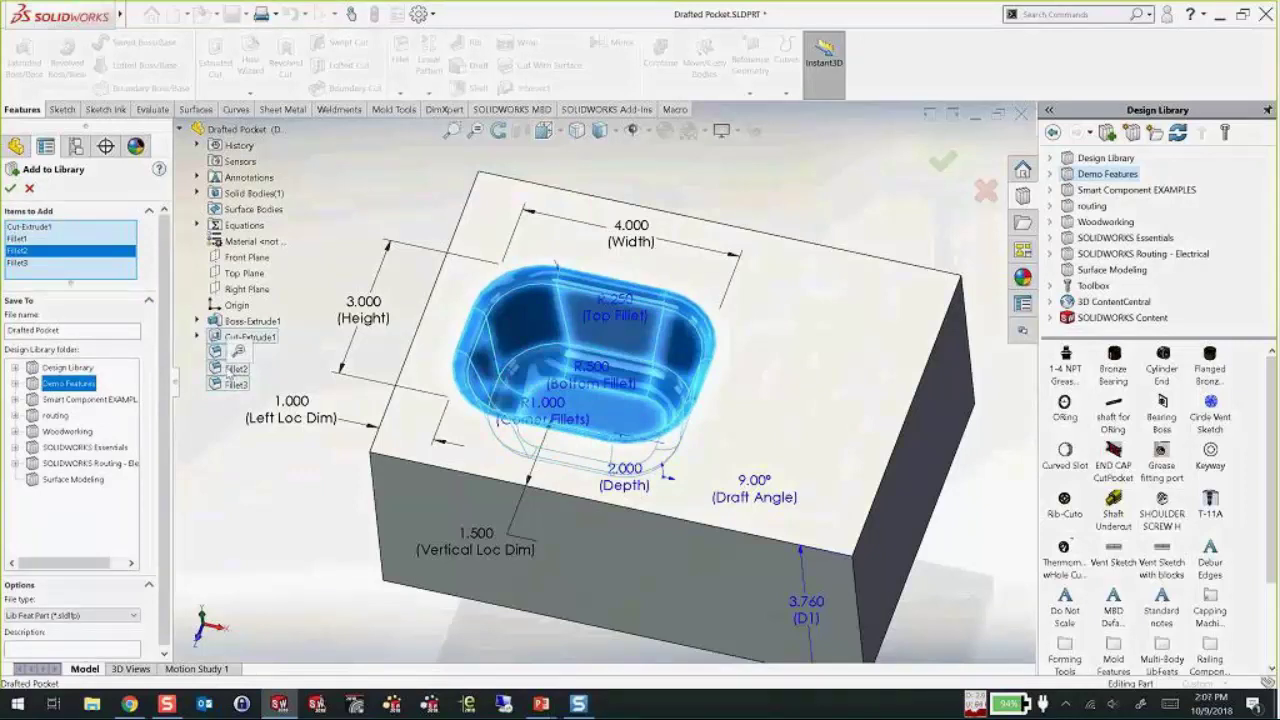
- Save the Drafted Pocket library feature in the Demo Features folder with the description "Drag & Drop onto a planar face"
left_click(70, 386)
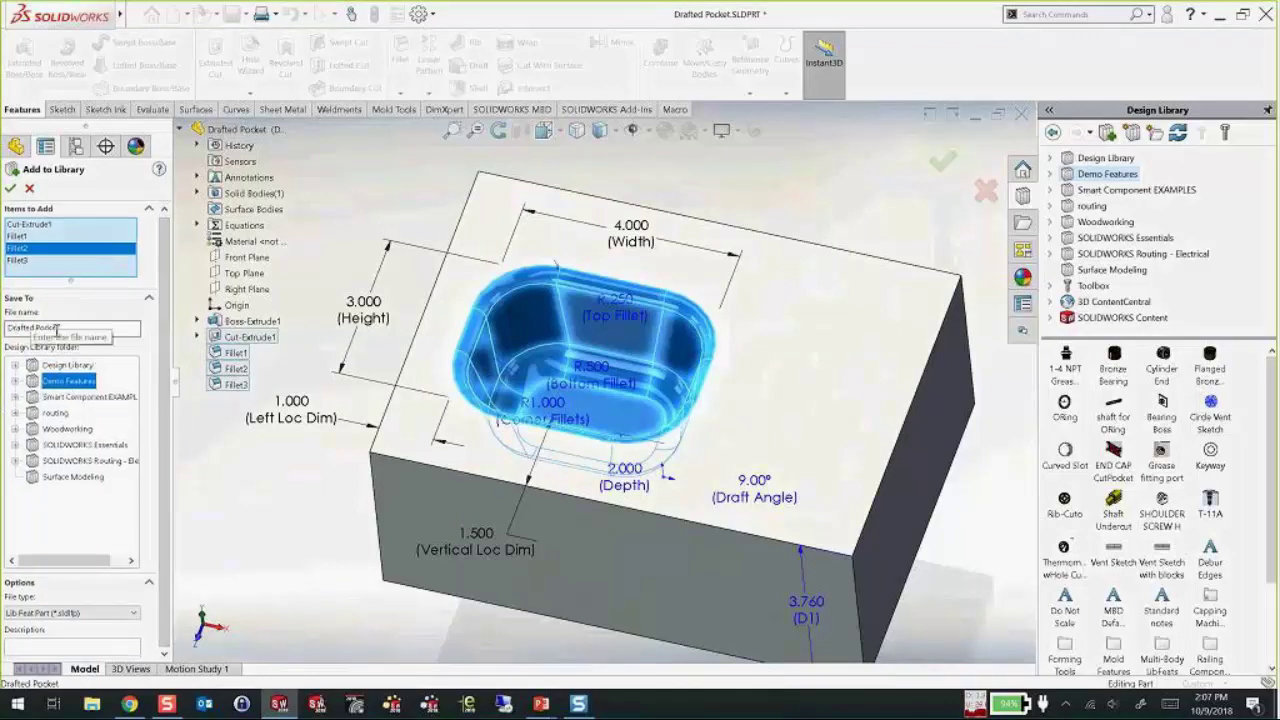
left_click(103, 647)
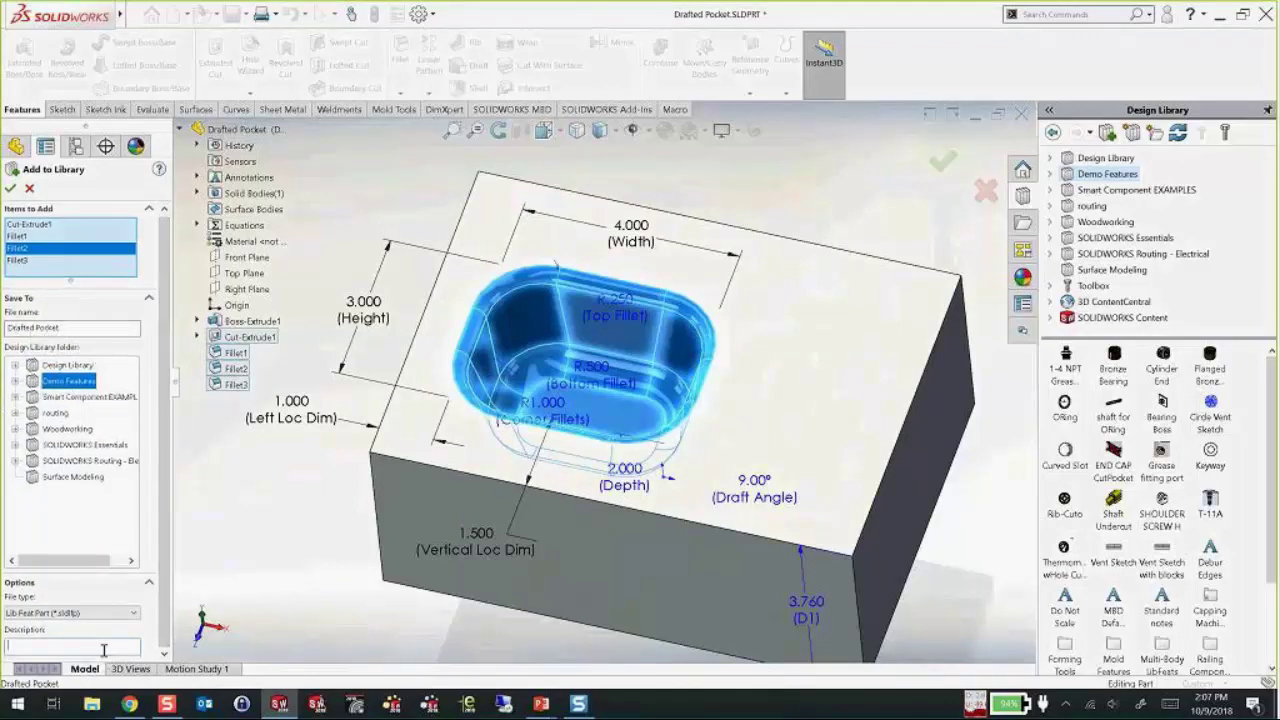
type("Drag")
type(" & De")
type("op")
type(" onto a planar face")
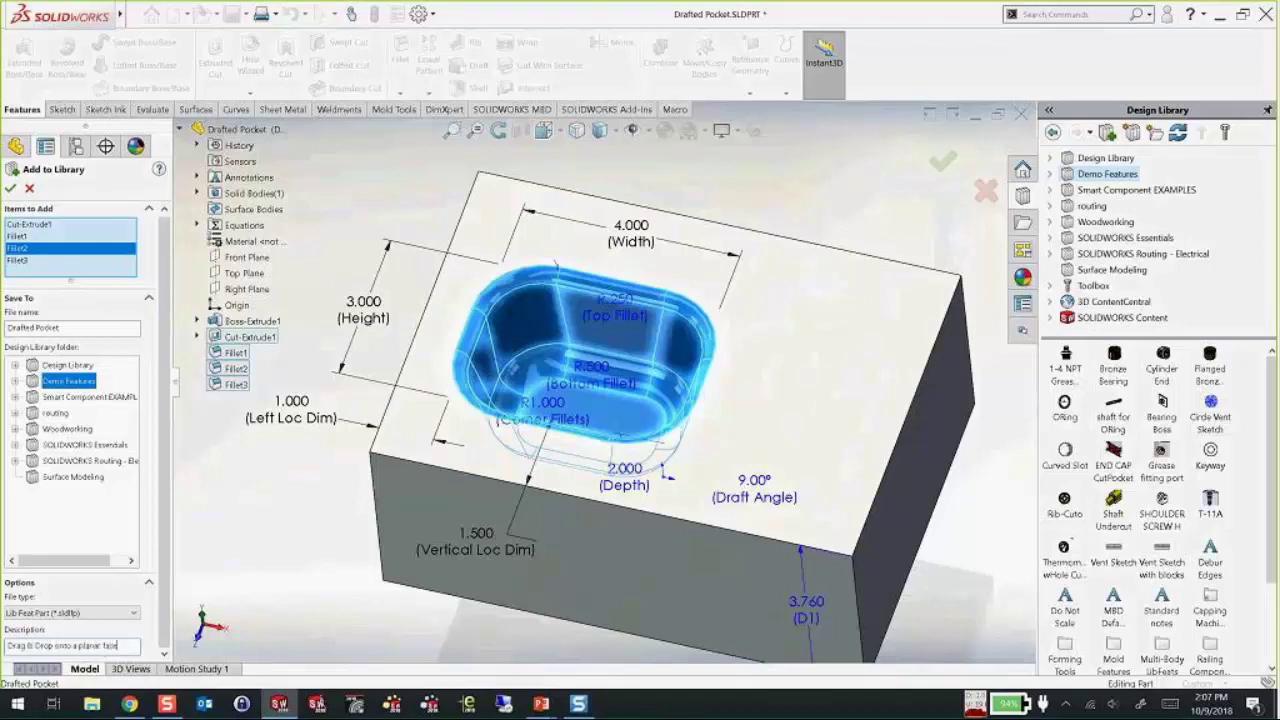
left_click(10, 189)
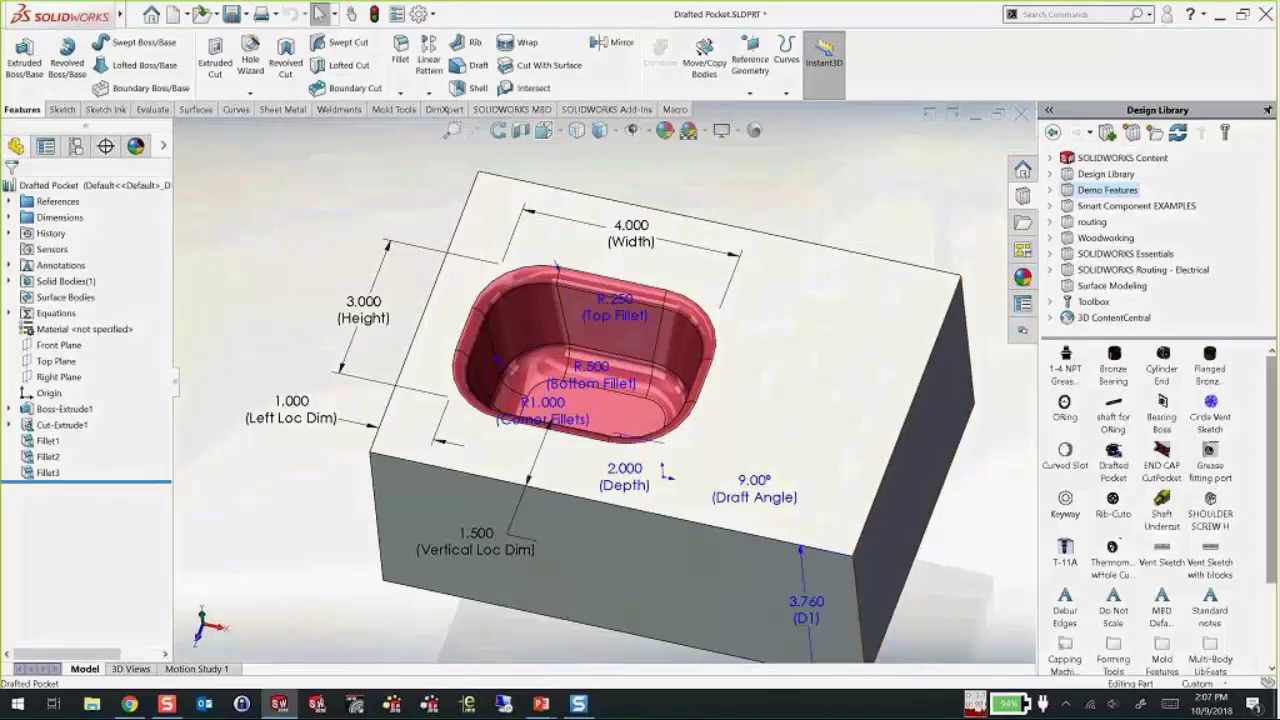
- Check the new Drafted Pocket's preview and description in the Demo Features folder, and close the source part without saving
scroll(1271, 468, "down", 3)
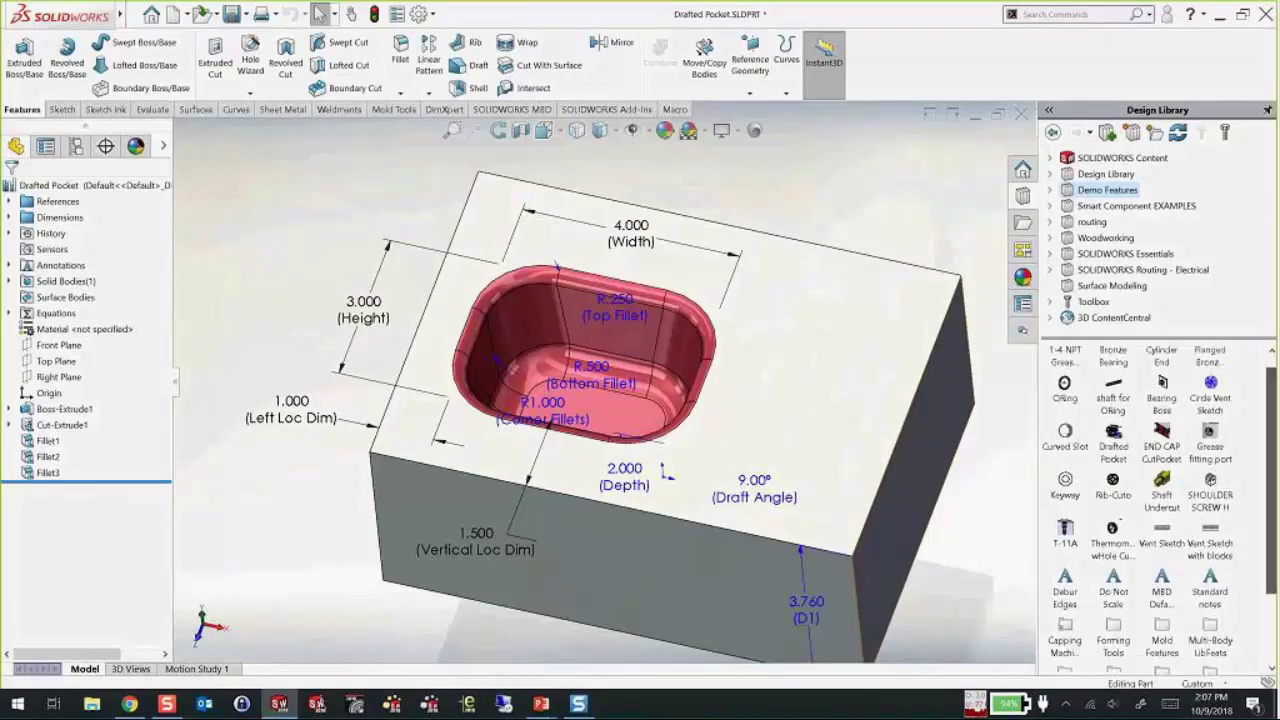
scroll(1156, 505, "up", 3)
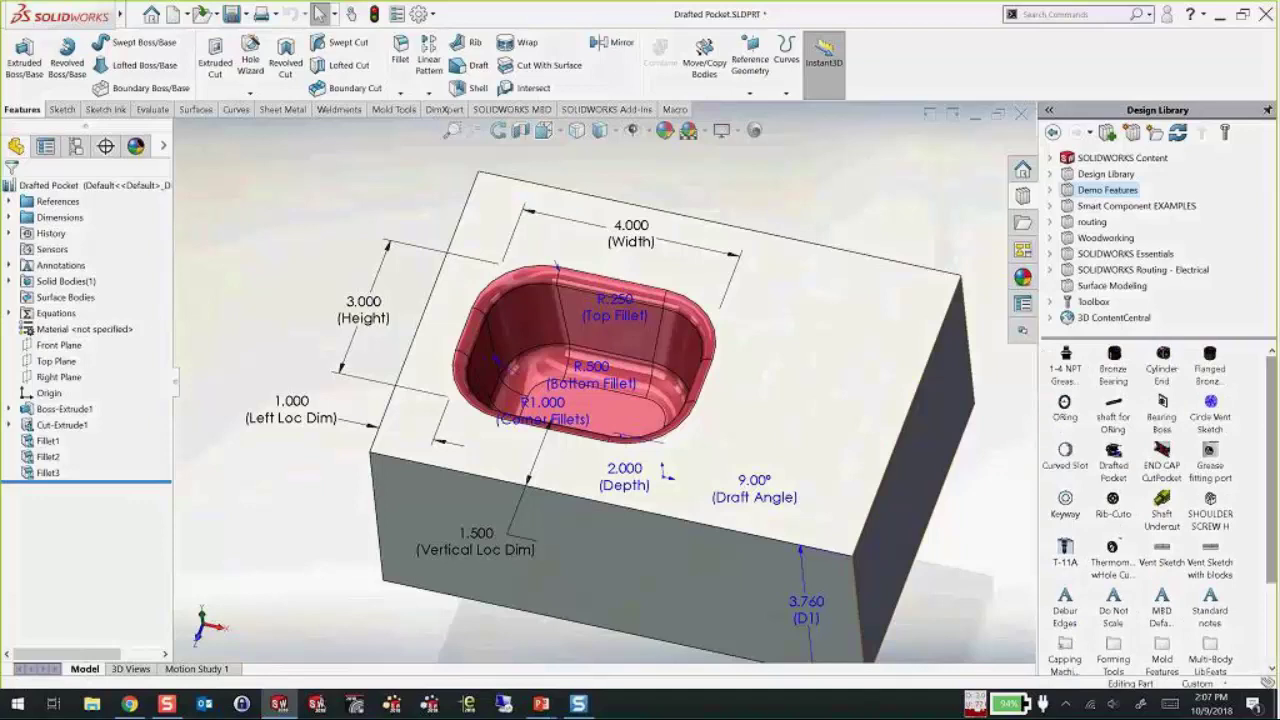
mouse_move(1114, 452)
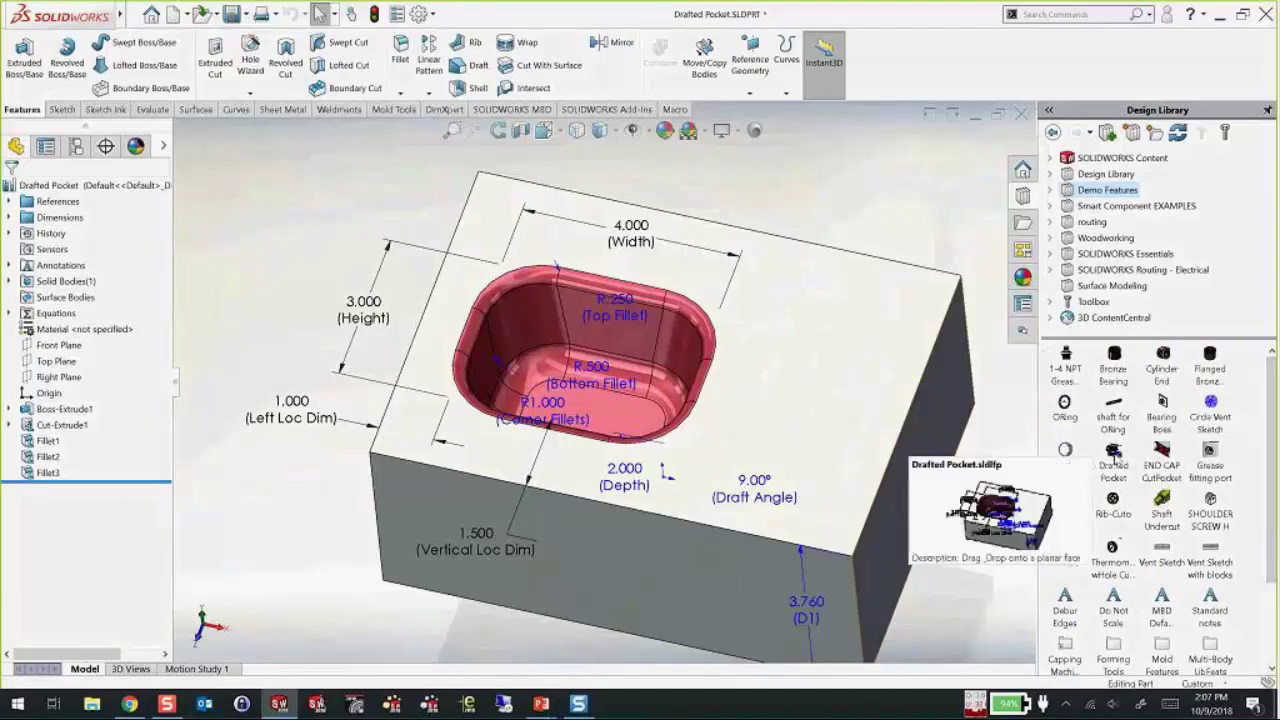
left_click(1019, 115)
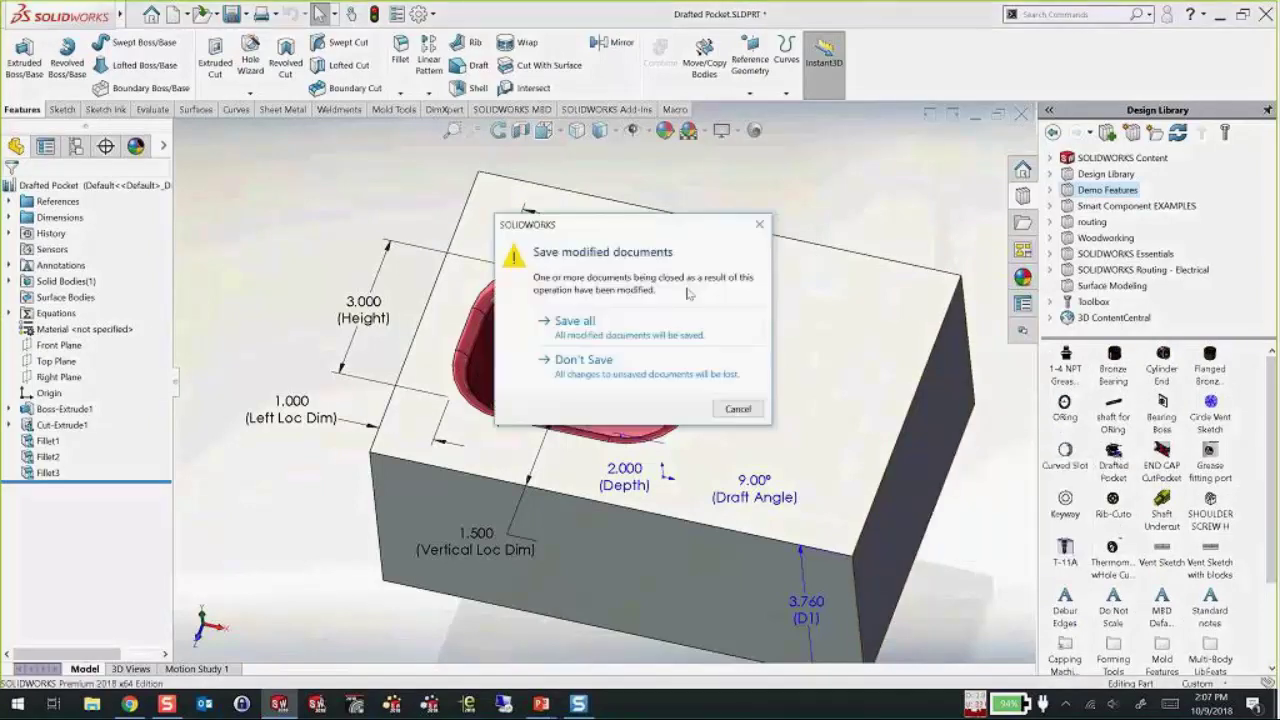
left_click(632, 357)
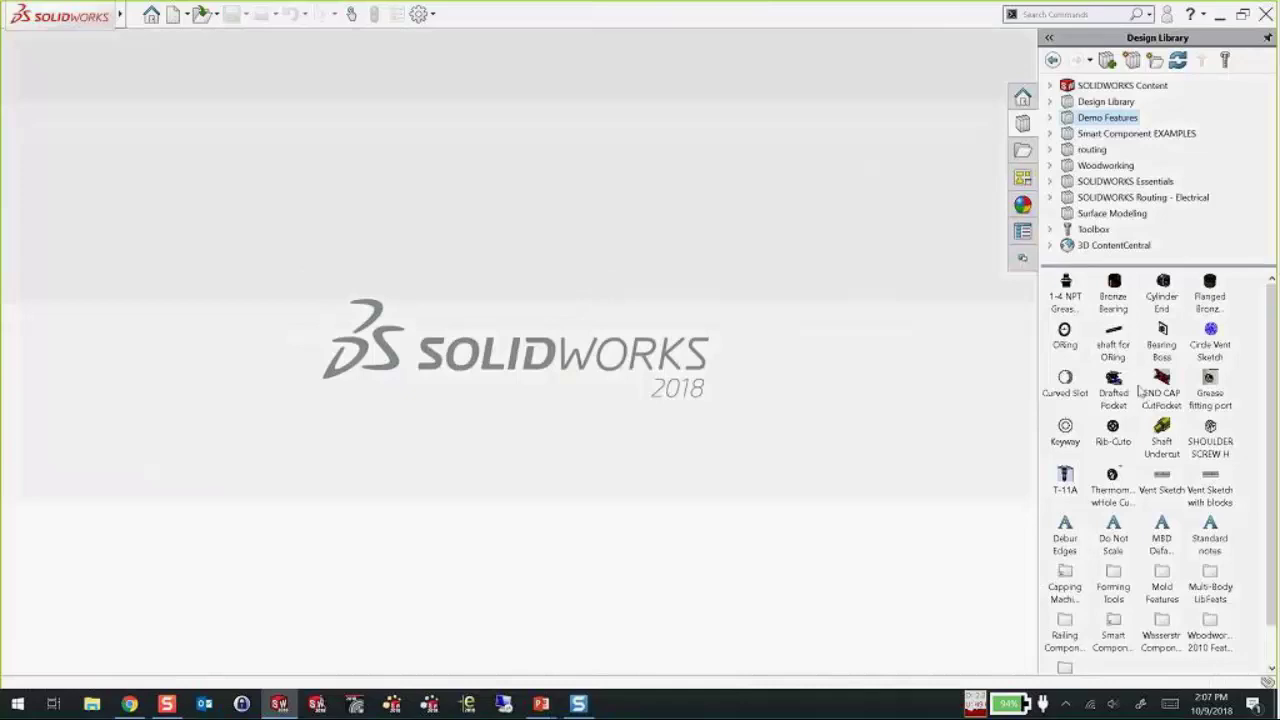
- Place the Drafted Pocket library feature on the block's top face, referencing the two adjacent edges of that face
mouse_move(1122, 393)
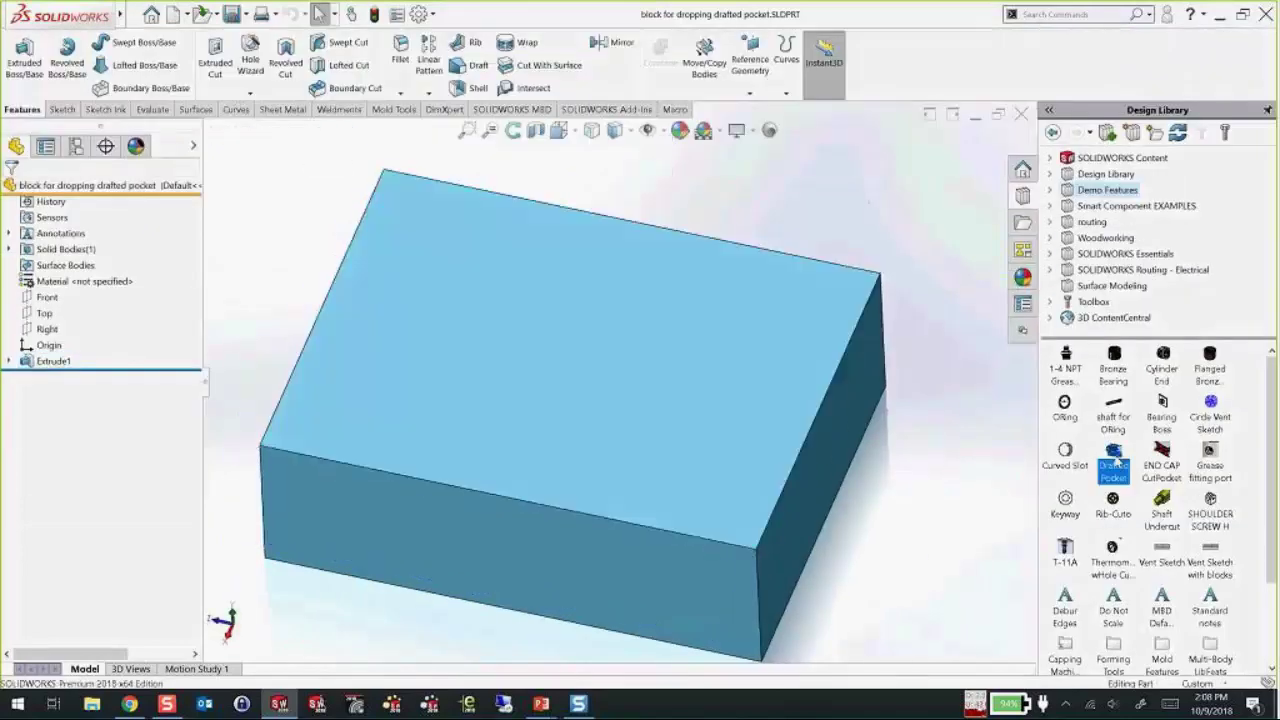
left_click_drag(1114, 458, 440, 390)
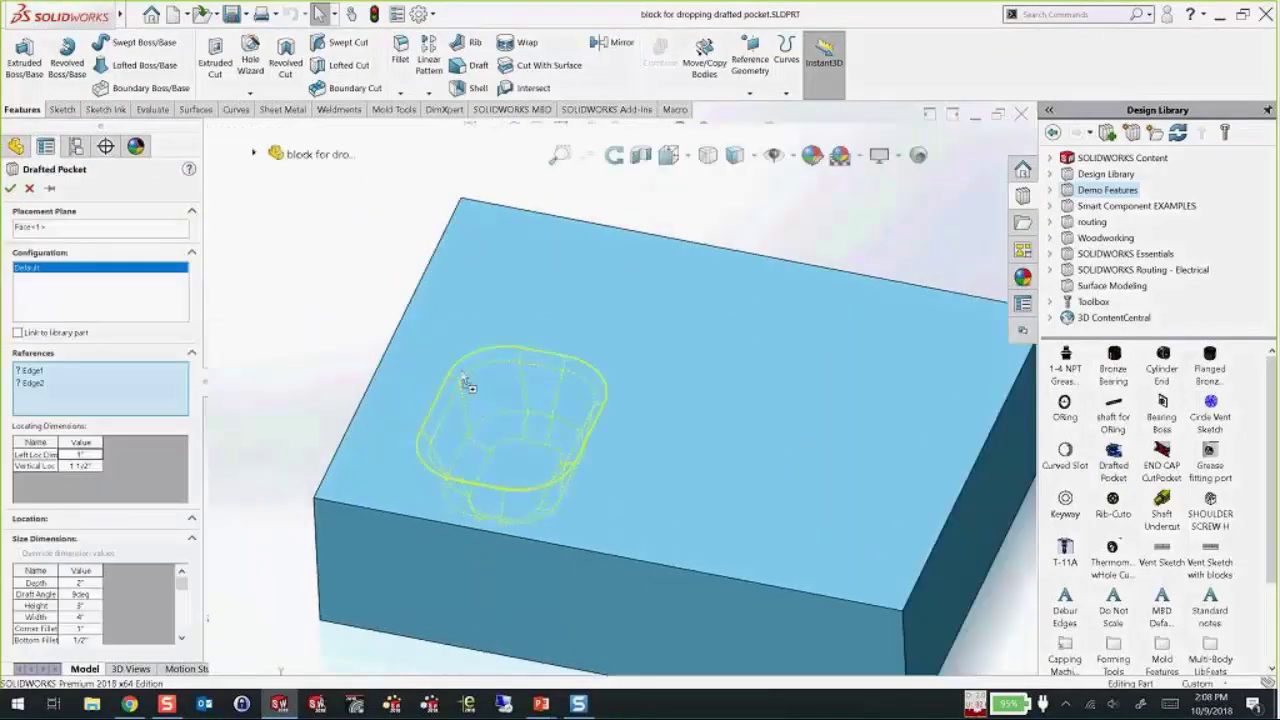
middle_click_drag(571, 470, 671, 535, "ctrl")
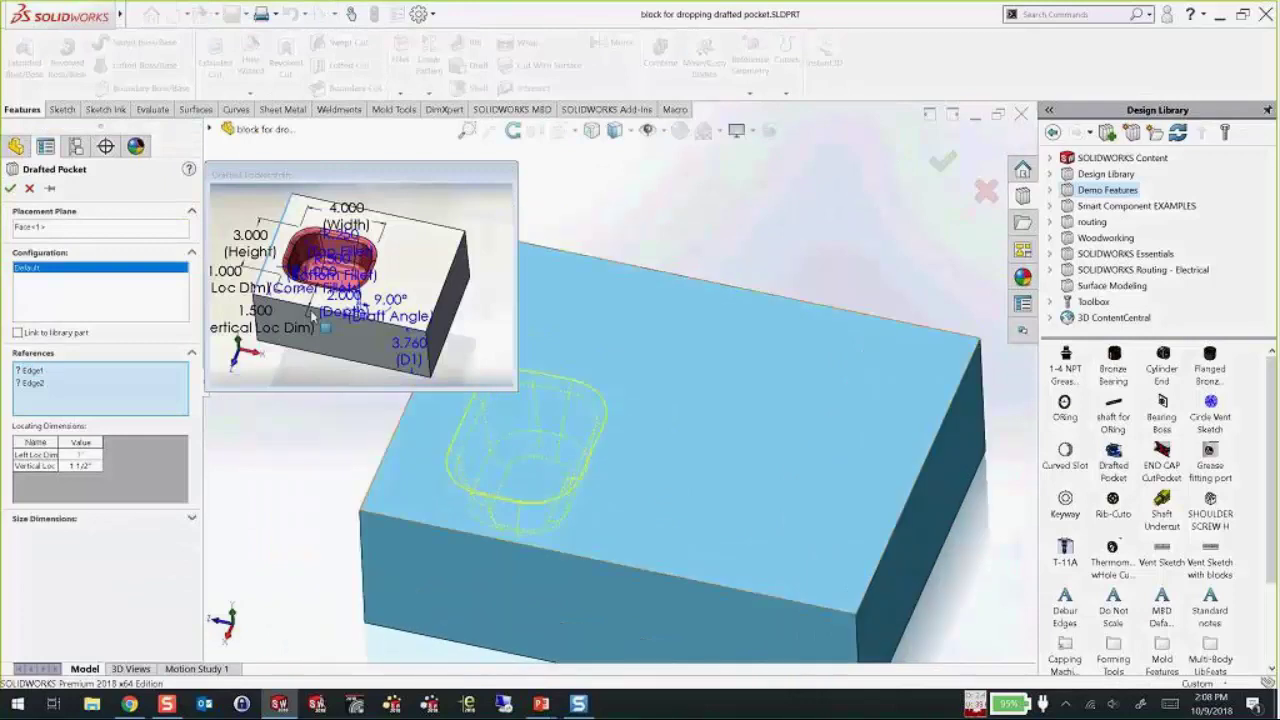
left_click(396, 437)
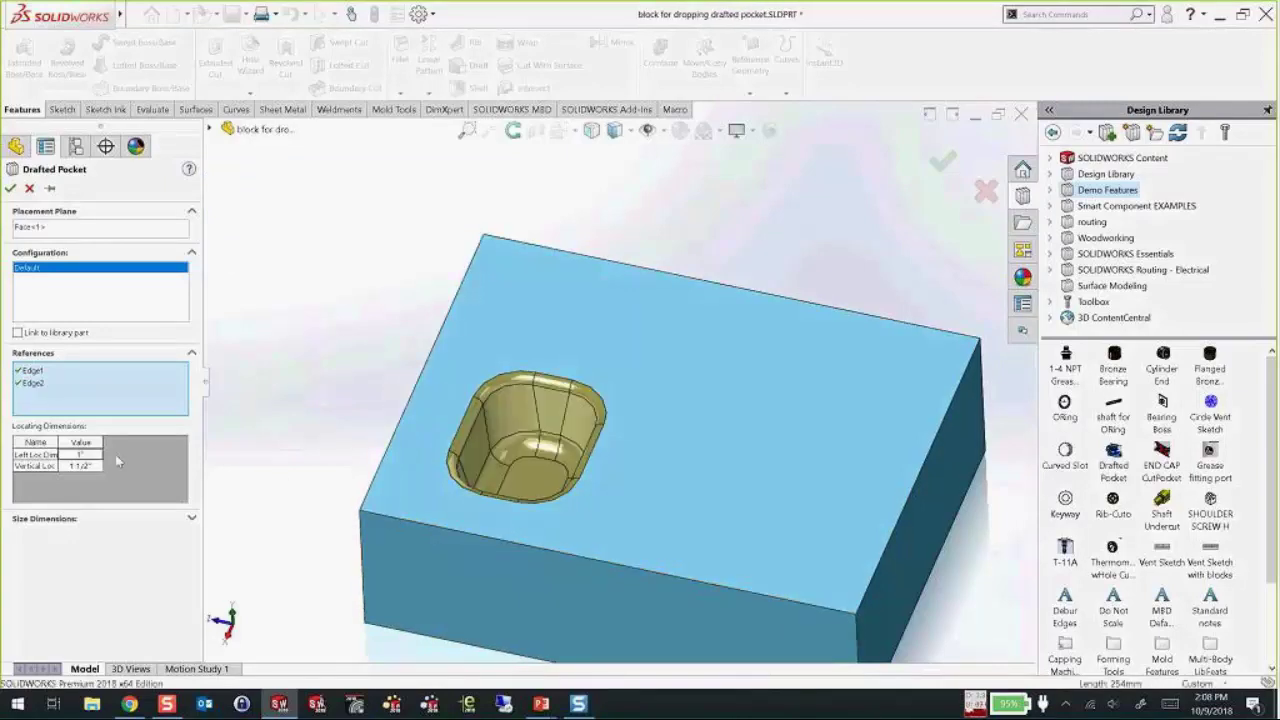
- Widen the name column of the pocket's locating dimensions and try setting Left Loc Dim to 2
left_click_drag(57, 442, 86, 449)
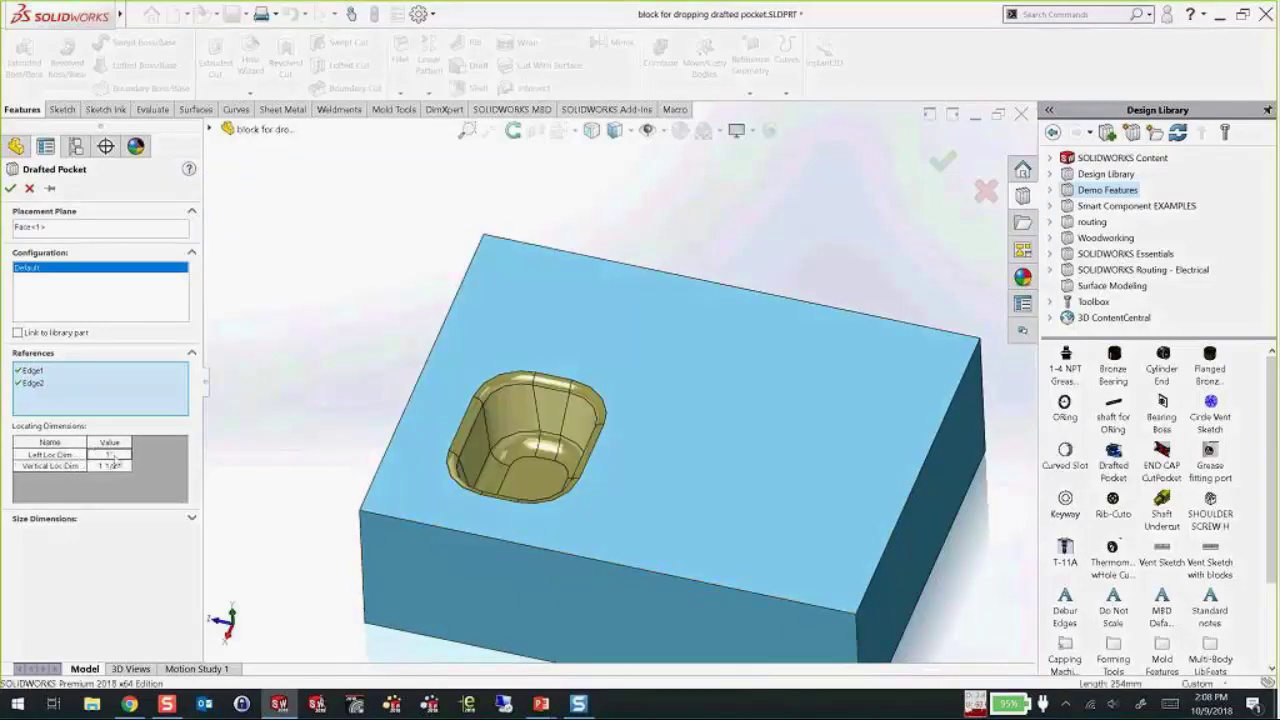
left_click(115, 455)
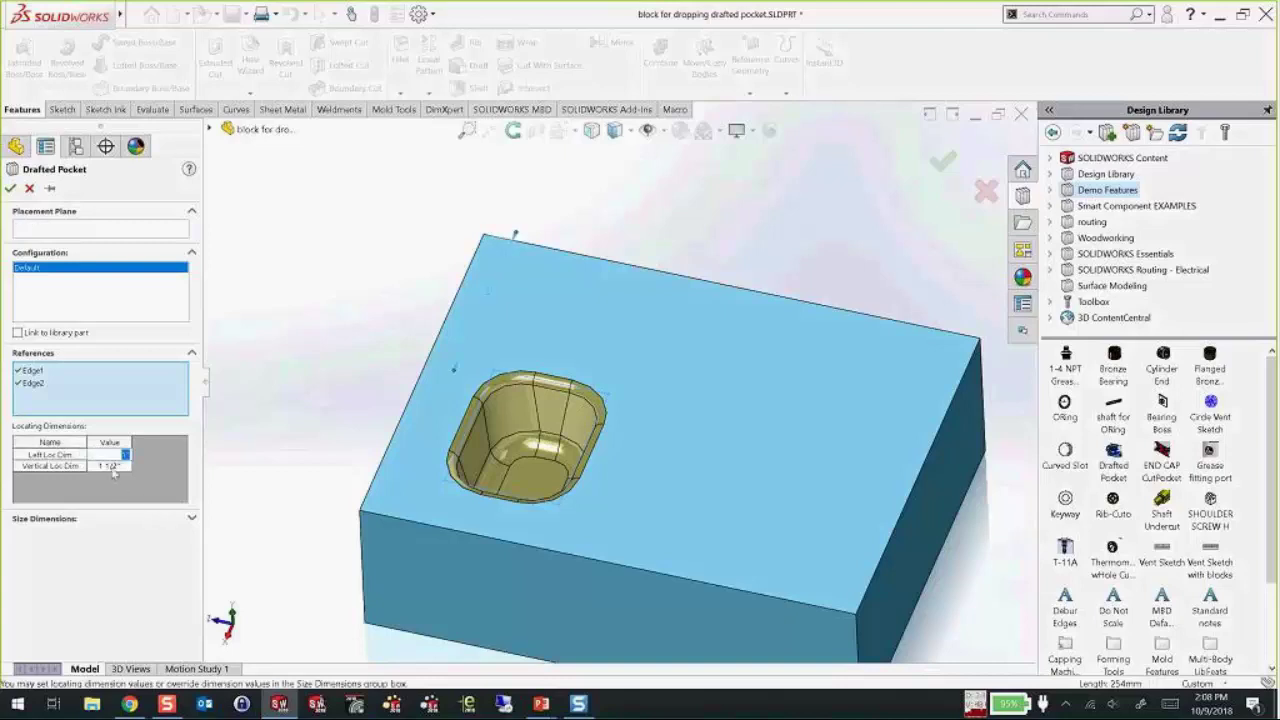
left_click(115, 466)
middle_click_drag(585, 468, 489, 462)
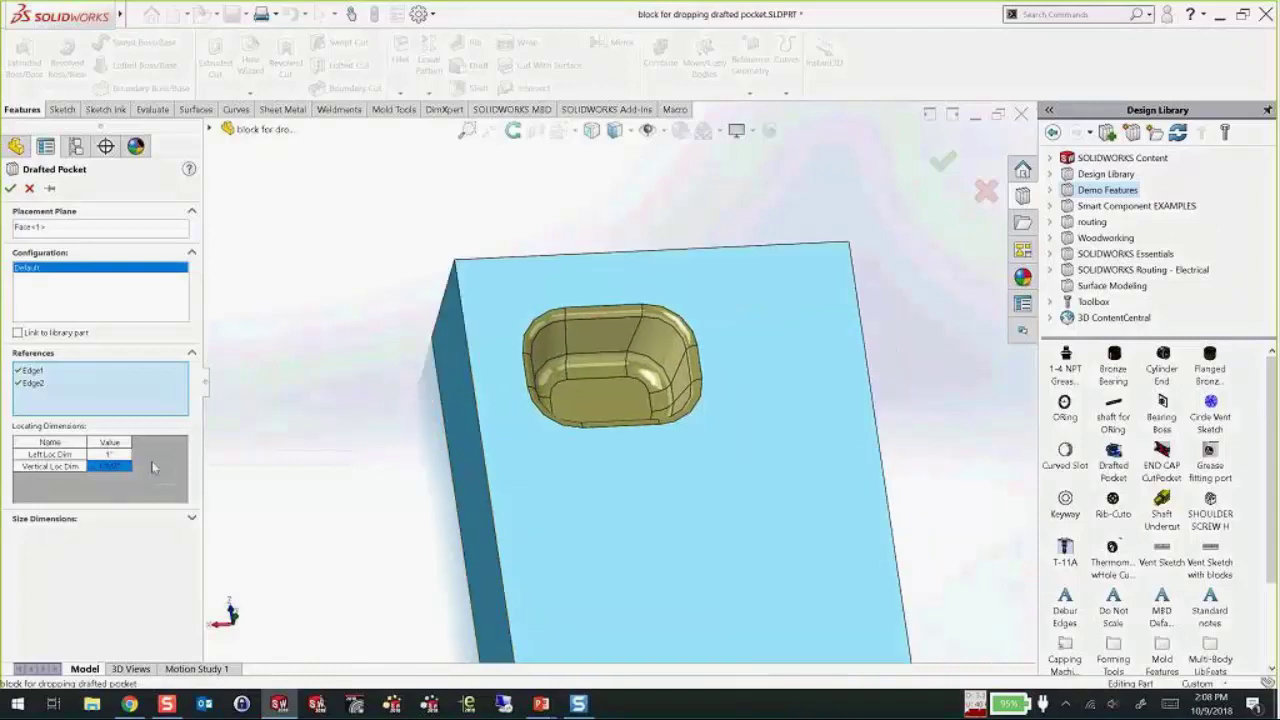
left_click(115, 455)
type("2")
key("Return")
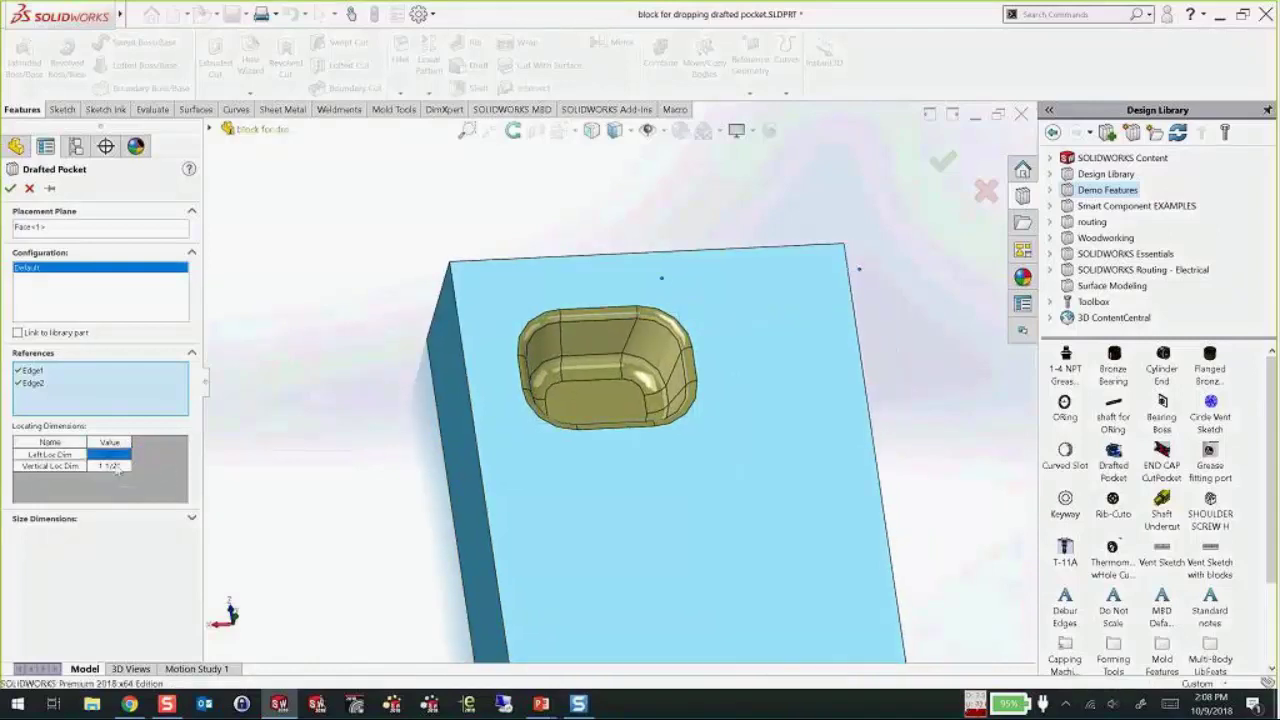
left_click(116, 466)
left_click(120, 454)
key("Return")
- Enable overriding of the pocket's size dimension values and accept the Drafted Pocket placement
left_click(191, 519)
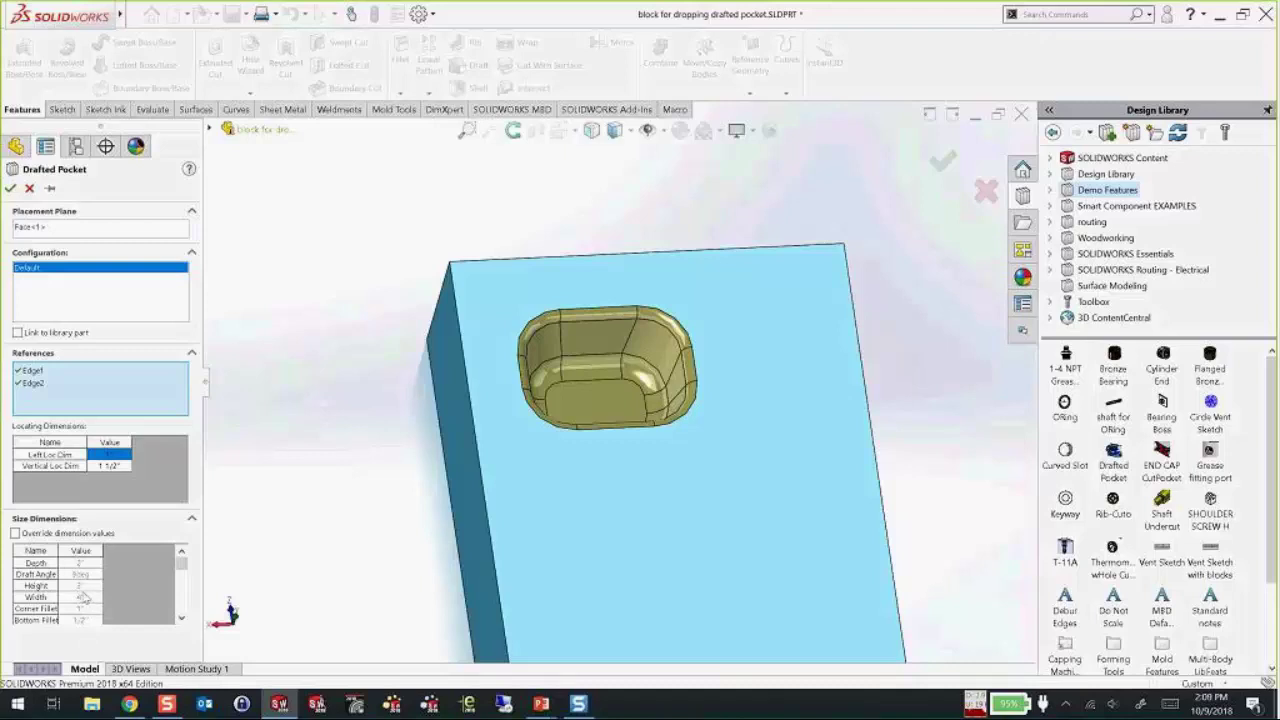
left_click(87, 588)
left_click(149, 555)
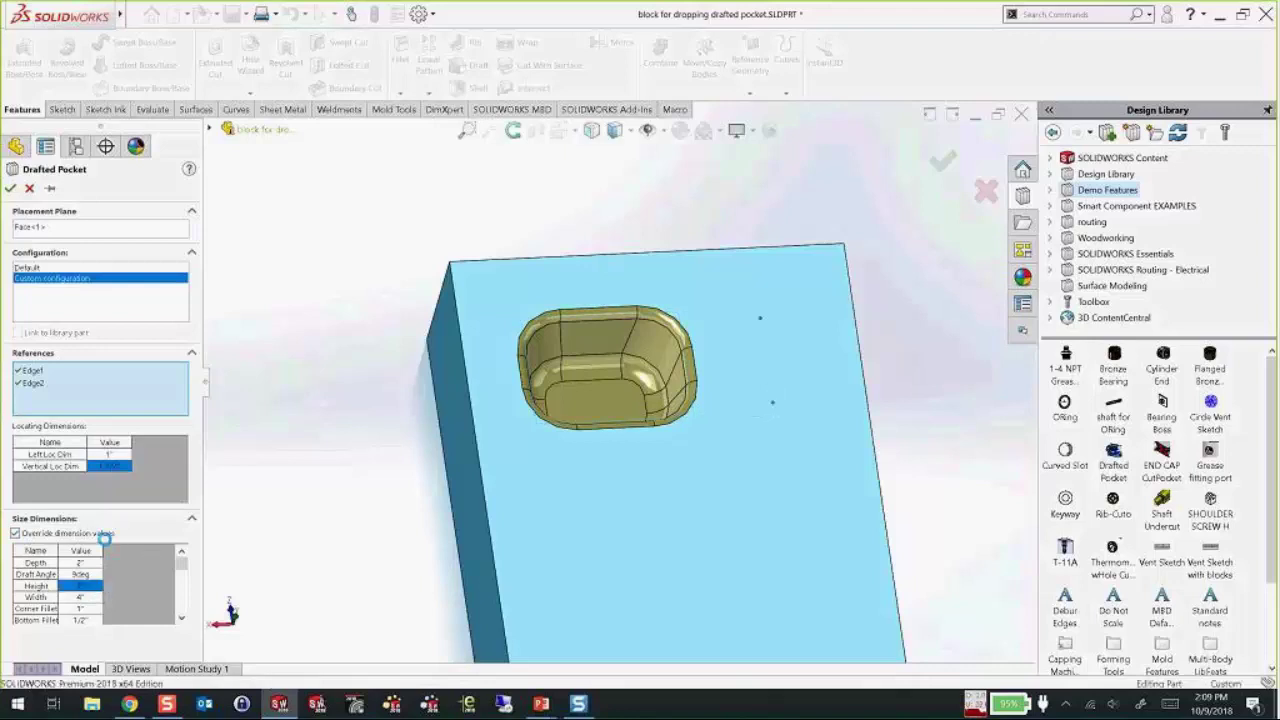
left_click(82, 597)
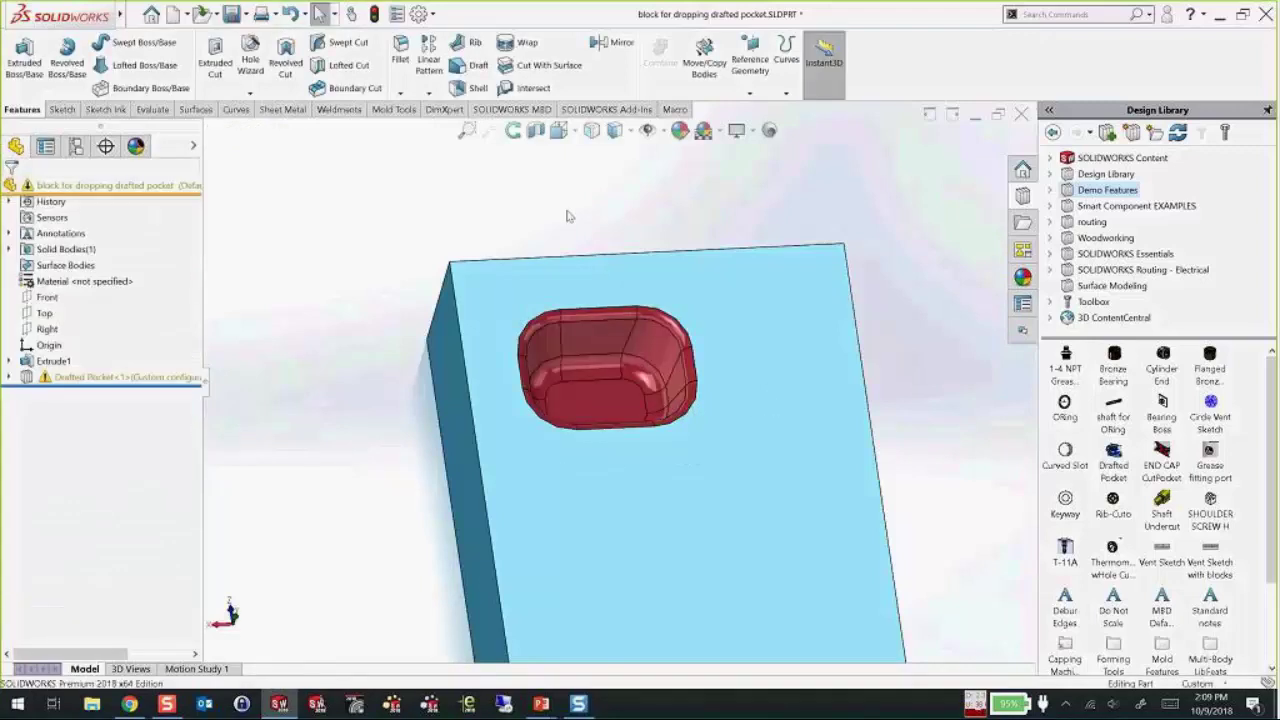
- Close the block part without saving it and open the Drafted Pocket library feature file from Demo Features
left_click(1021, 113)
left_click(687, 371)
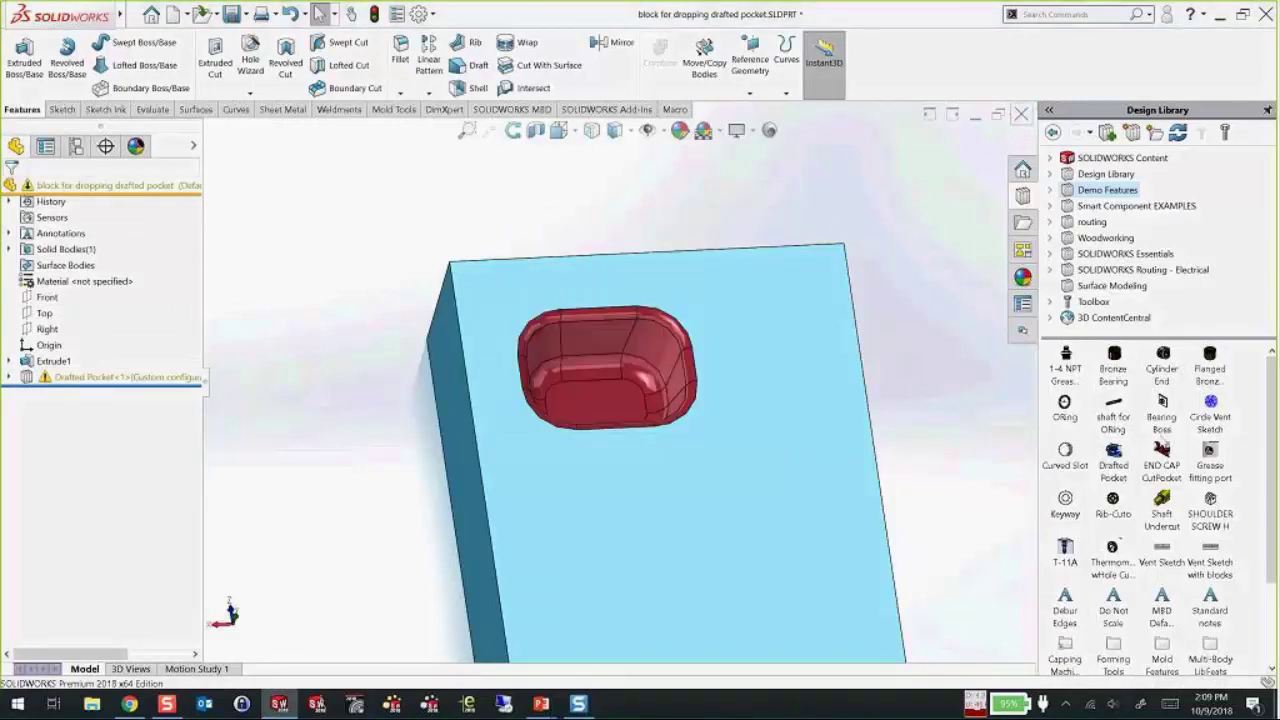
right_click(1122, 398)
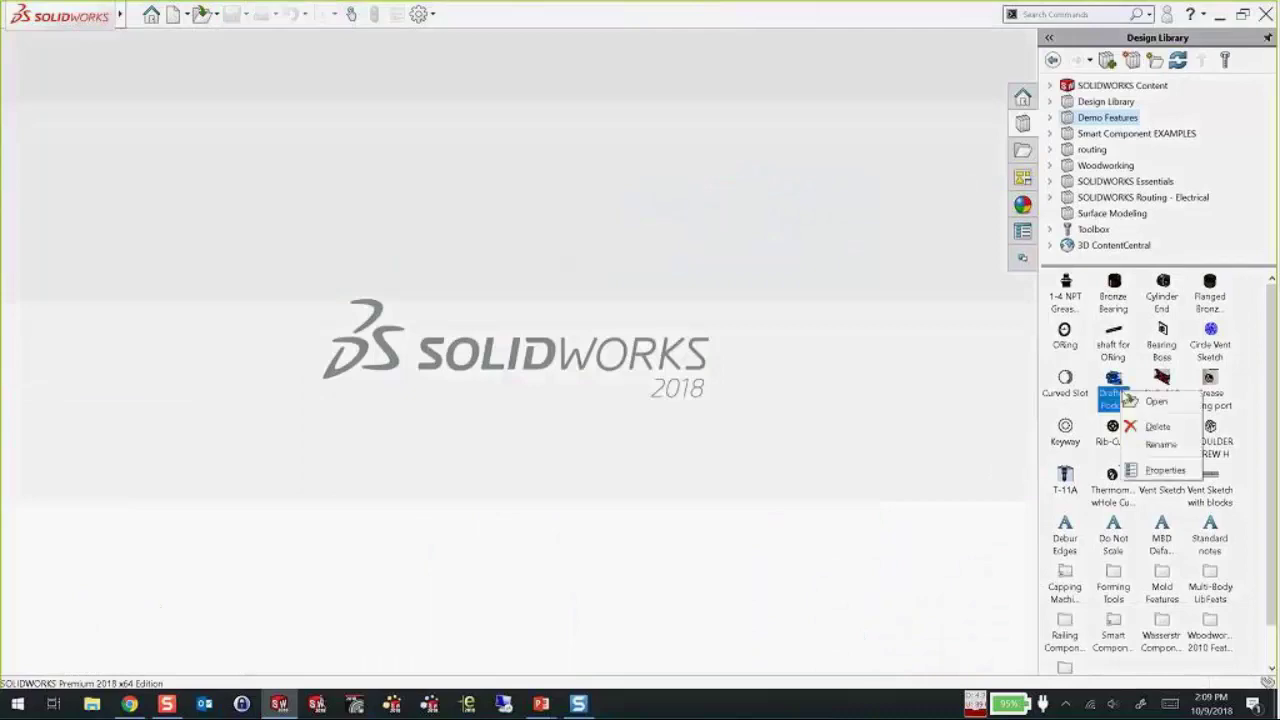
left_click(1155, 401)
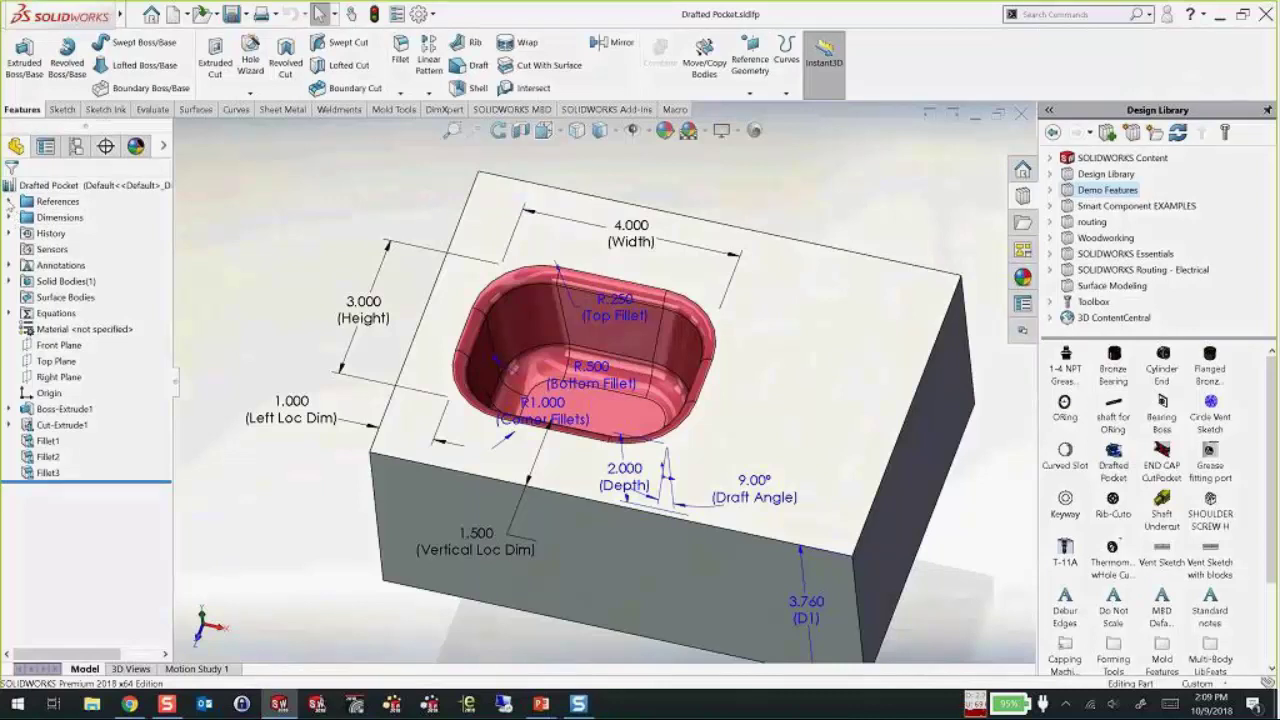
- Make Draft Angle and Bottom Fillet internal dimensions of the Drafted Pocket, and list its references and locating dimensions
left_click(9, 201)
left_click(10, 265)
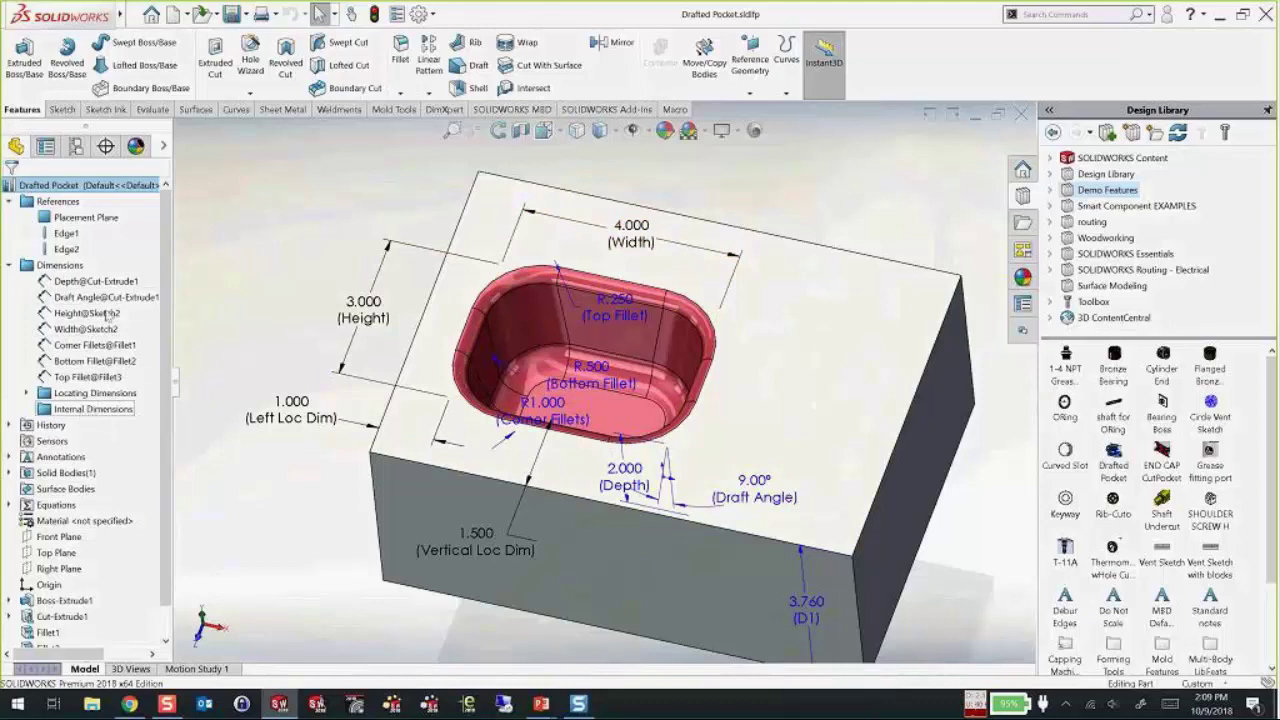
left_click_drag(123, 298, 102, 410)
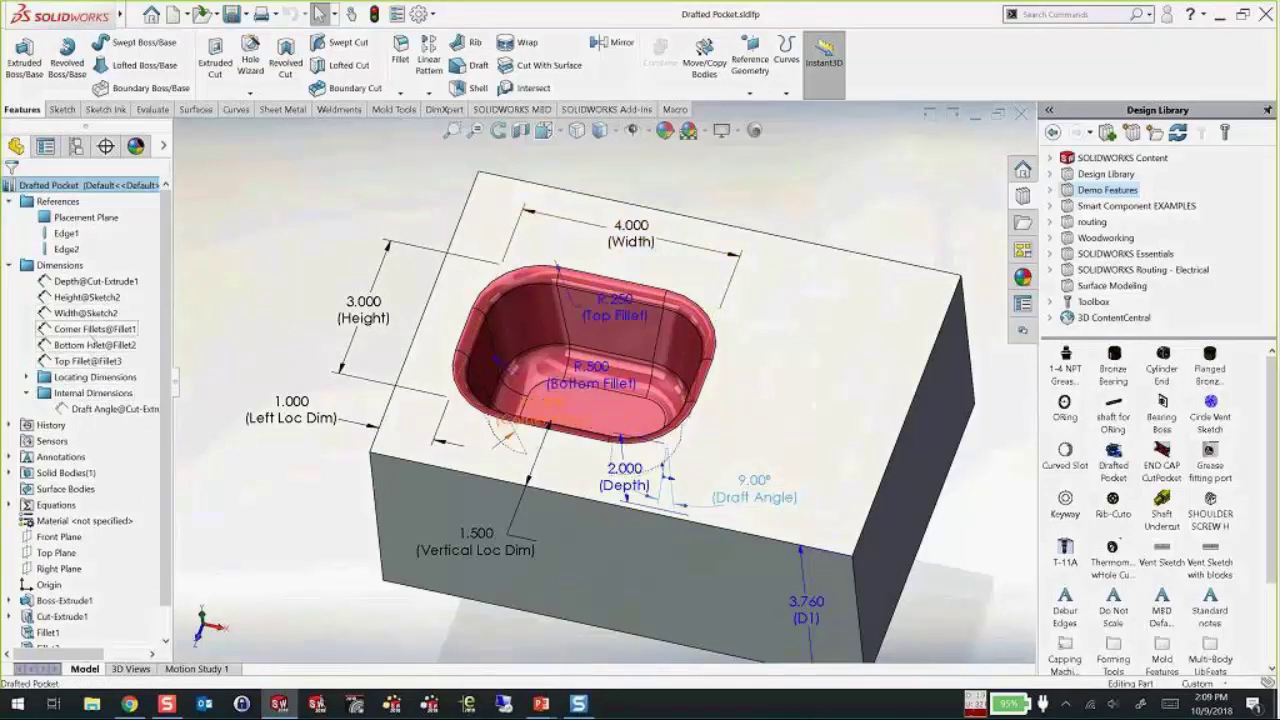
left_click_drag(95, 345, 102, 396)
left_click(26, 361)
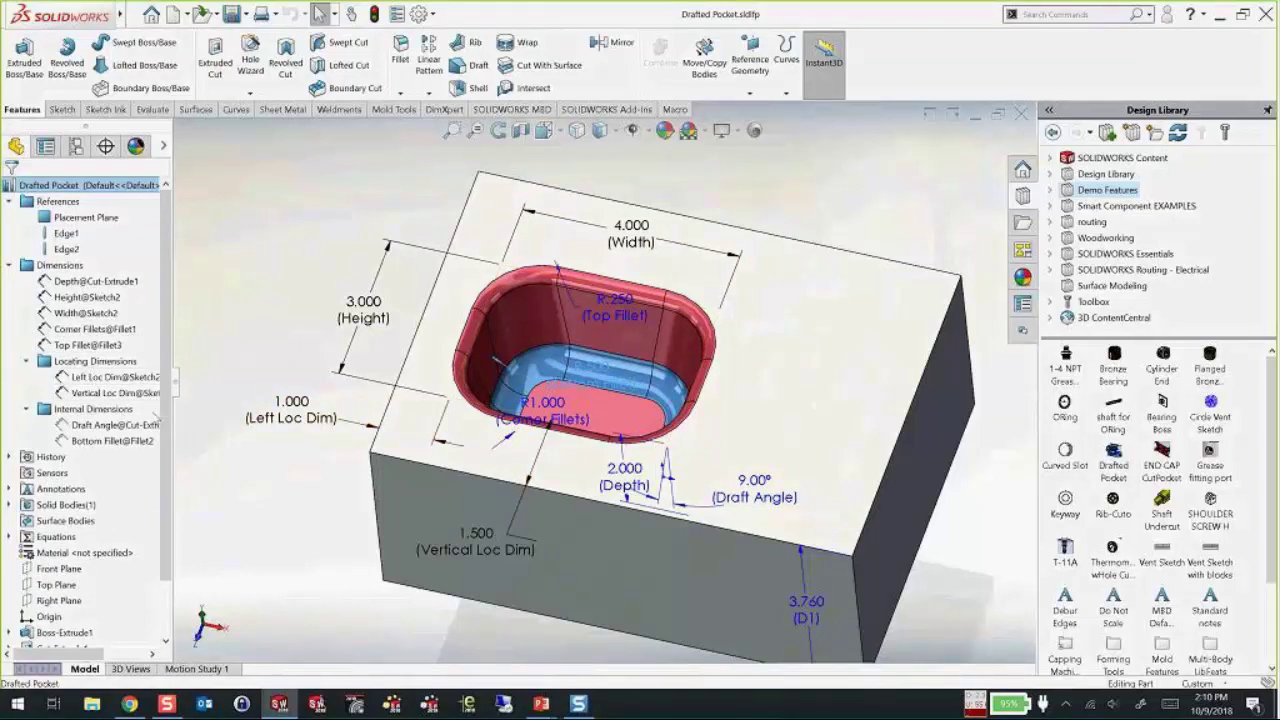
left_click(276, 198)
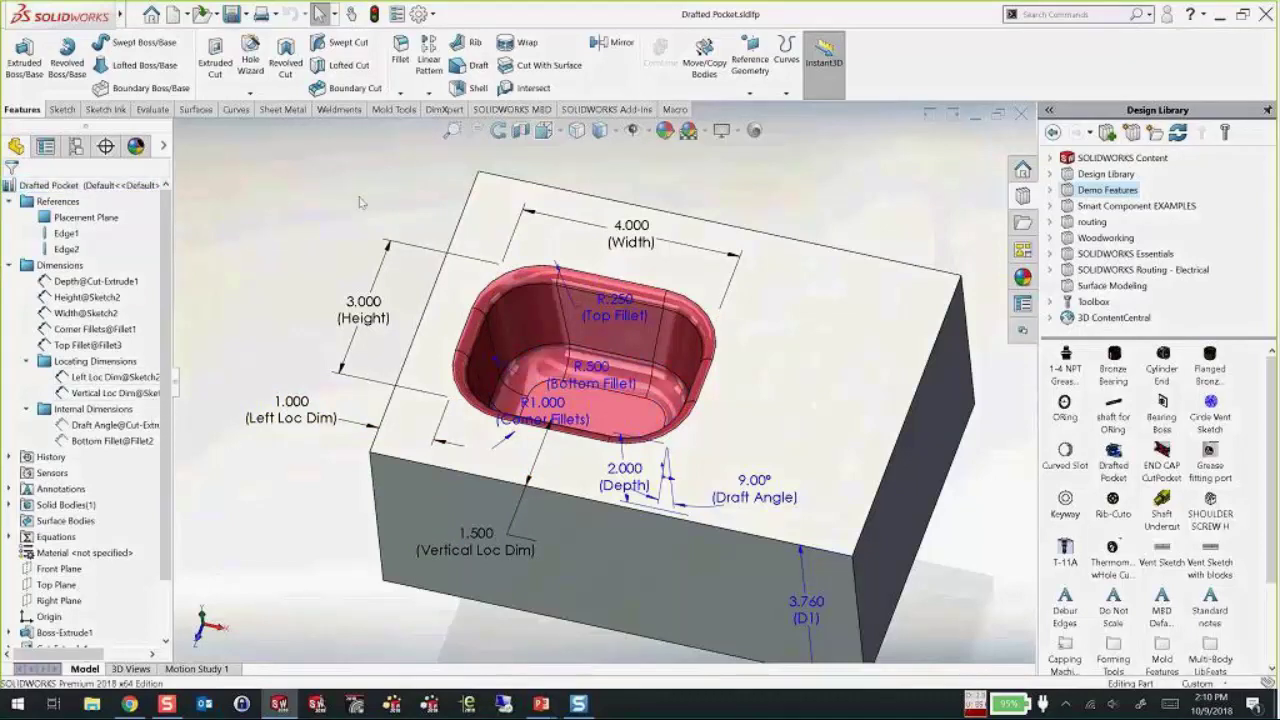
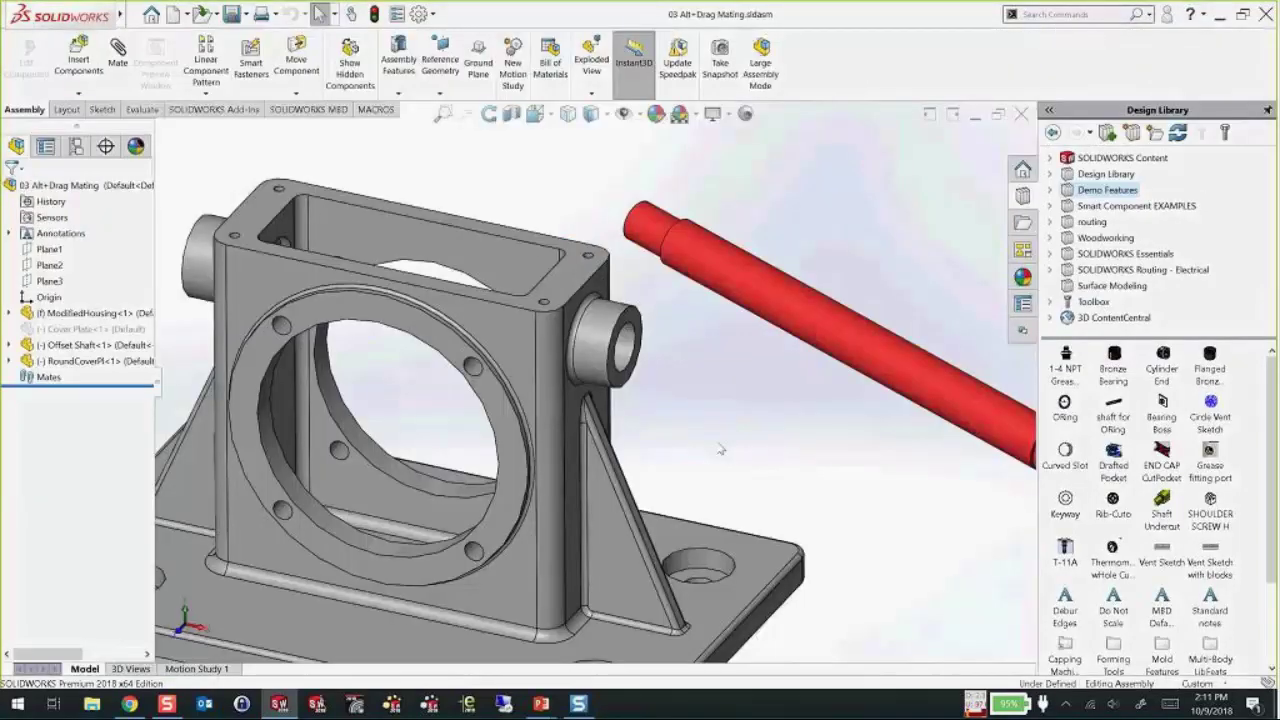
- Mate the red offset shaft's circular shoulder edge to the housing's bore edge, and review the two resulting mates
scroll(720, 449, "up", 3)
scroll(654, 437, "down", 2)
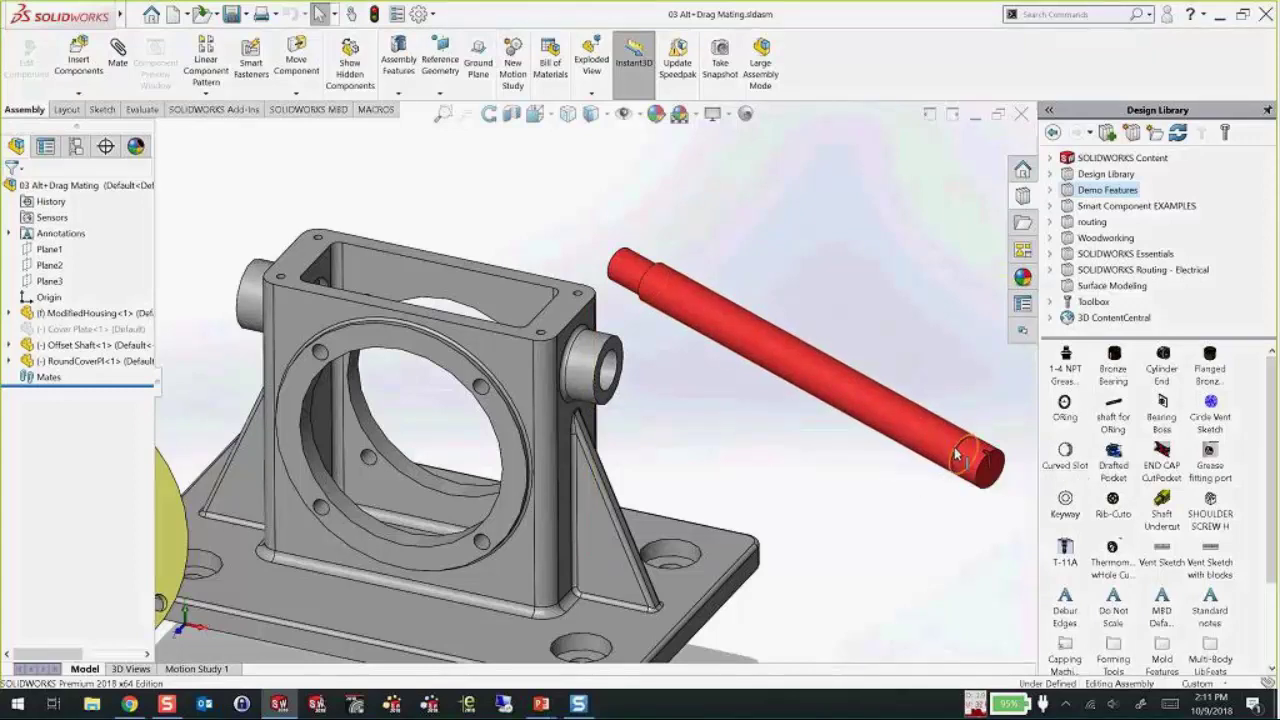
left_click(955, 455)
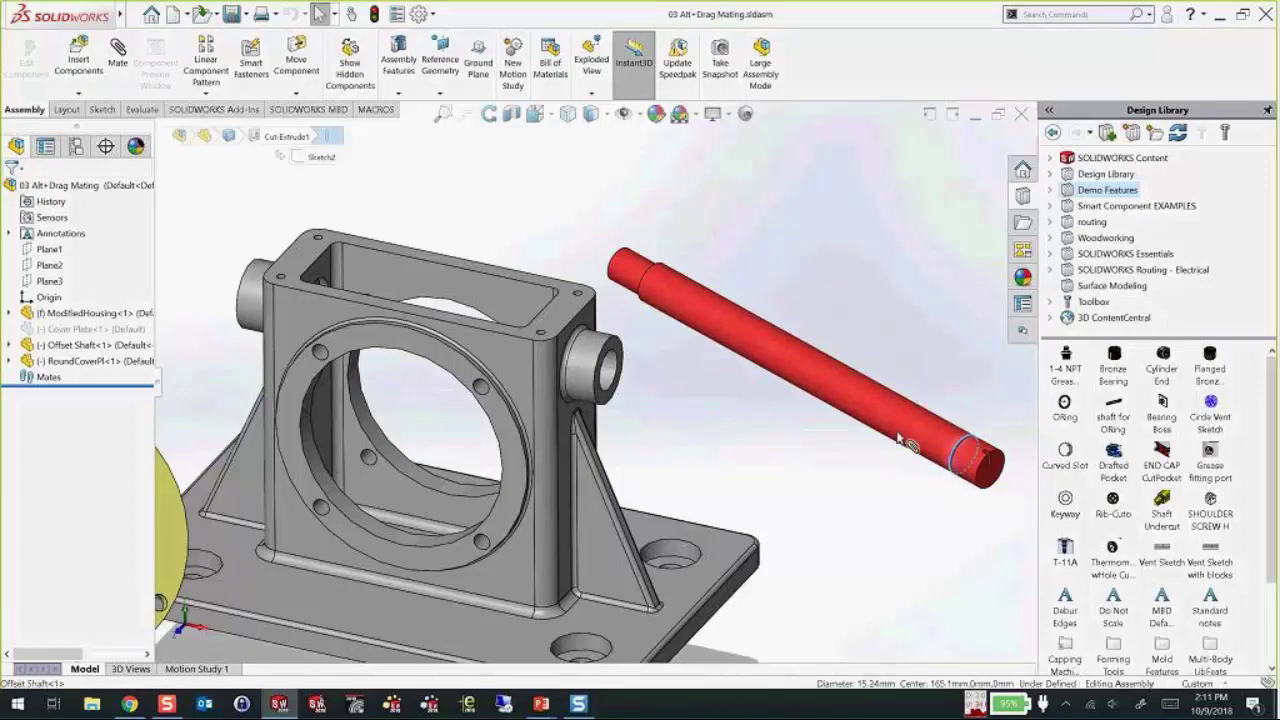
left_click_drag(903, 443, 625, 380, "alt")
scroll(601, 372, "down", 6)
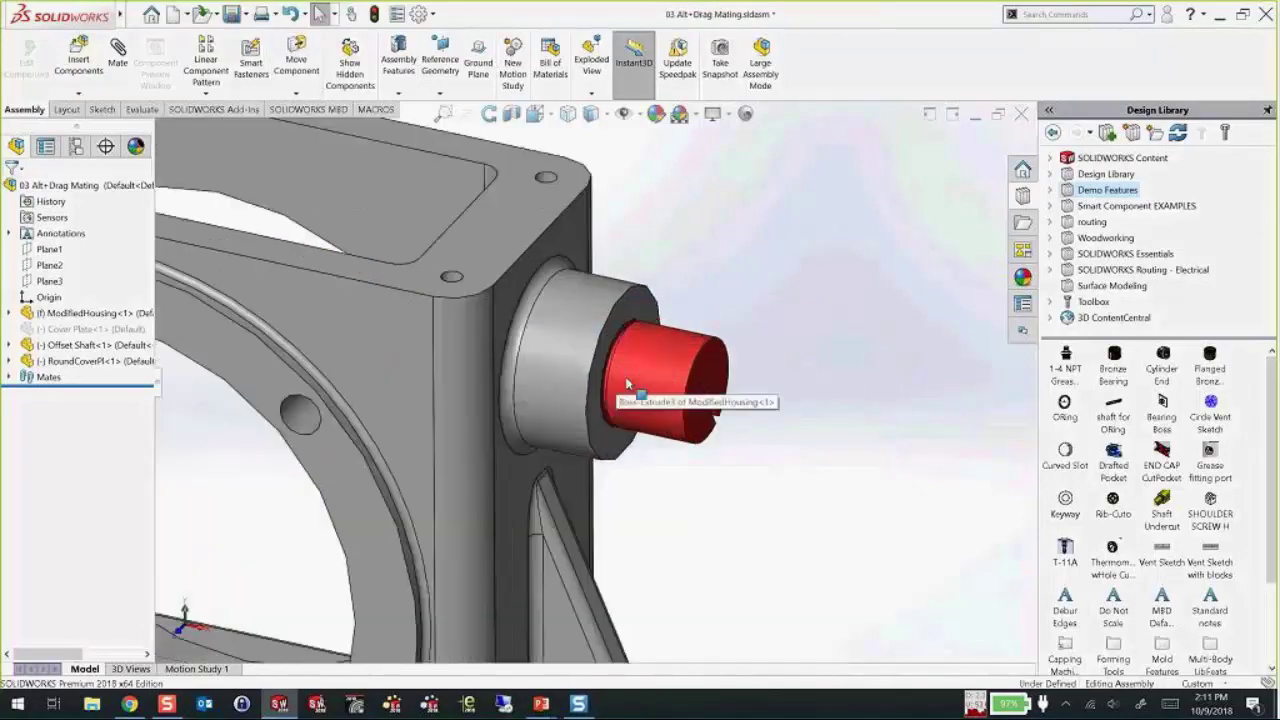
left_click_drag(655, 394, 725, 385)
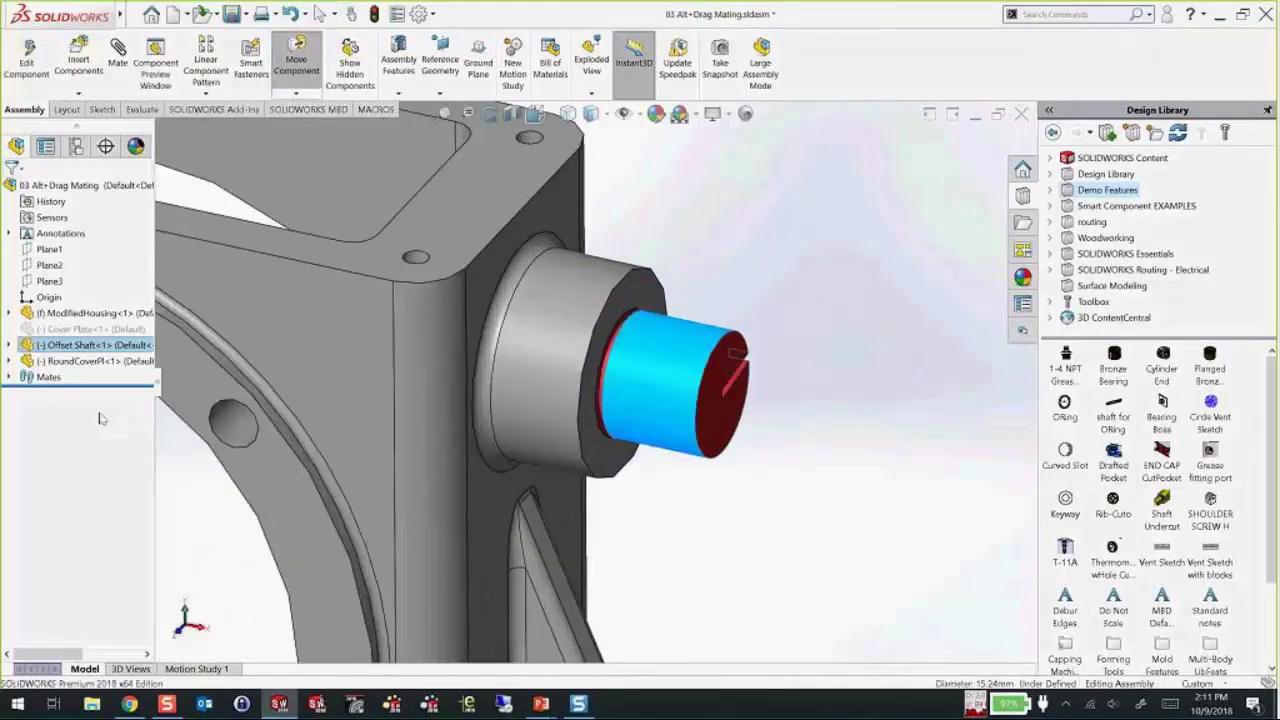
left_click(9, 377)
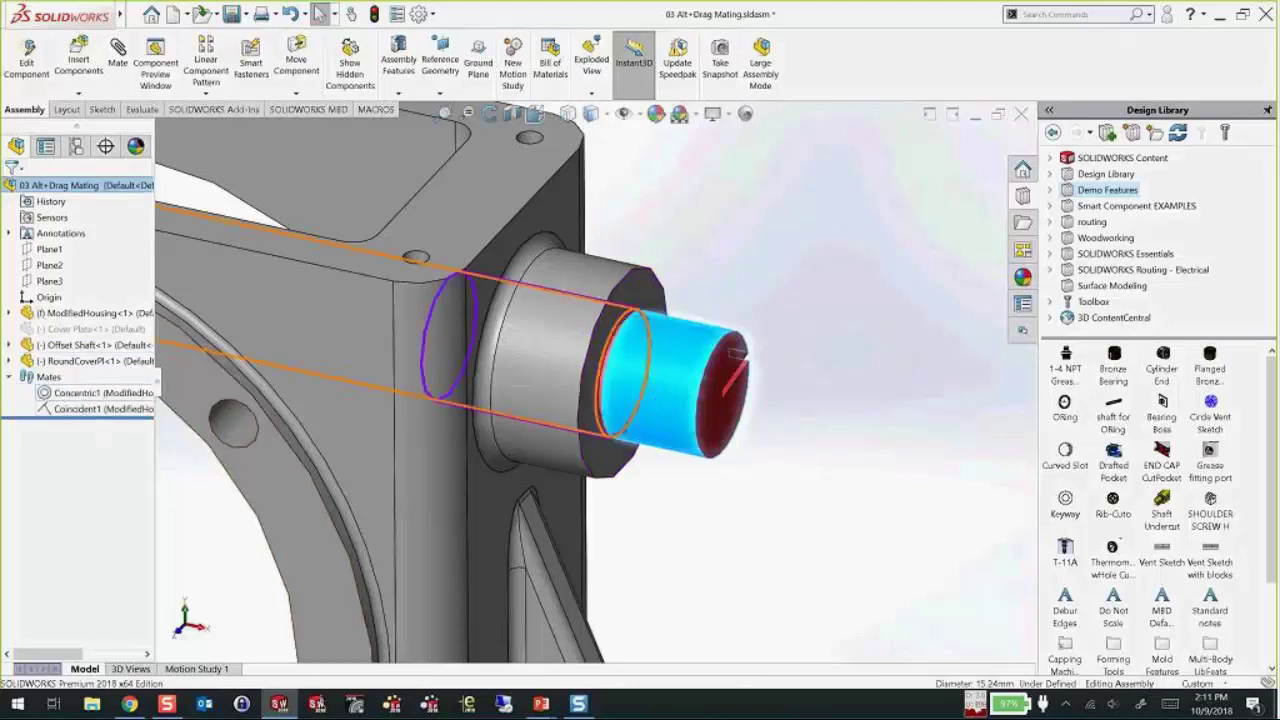
left_click(769, 511)
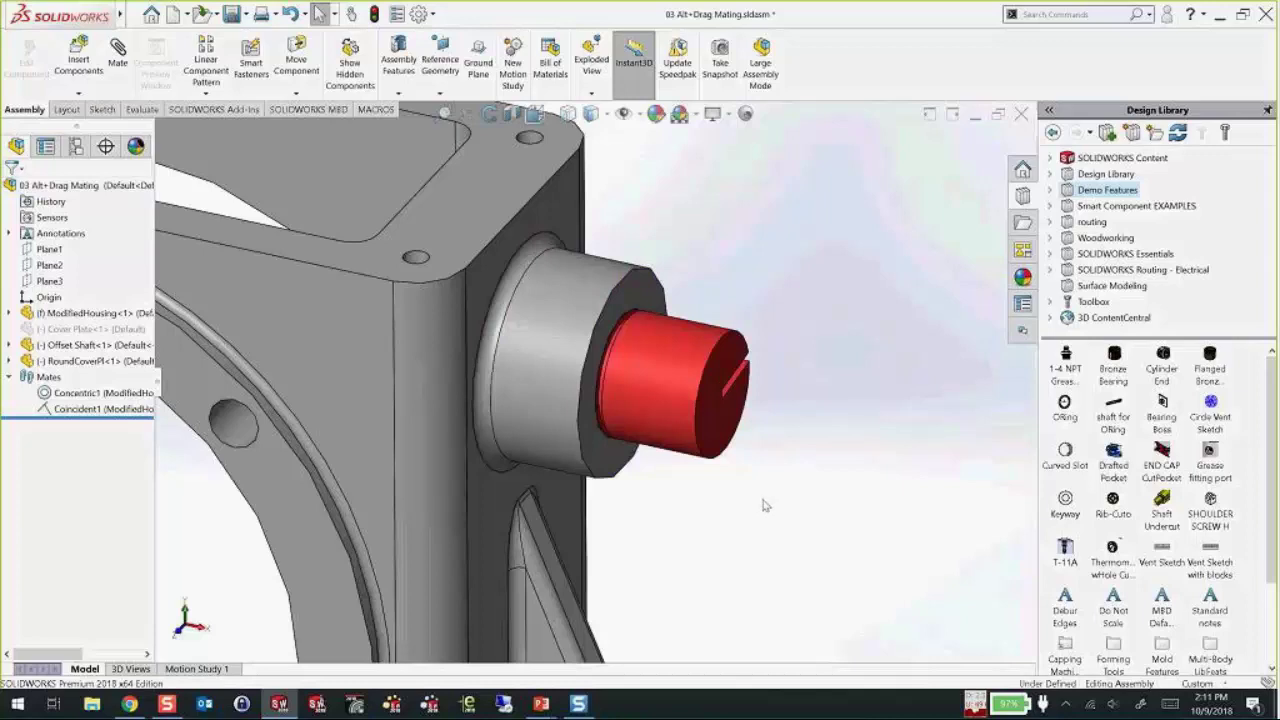
- Mate the yellow round cover plate onto the housing's circular front opening with its bolt holes aligned
scroll(810, 488, "up", 5)
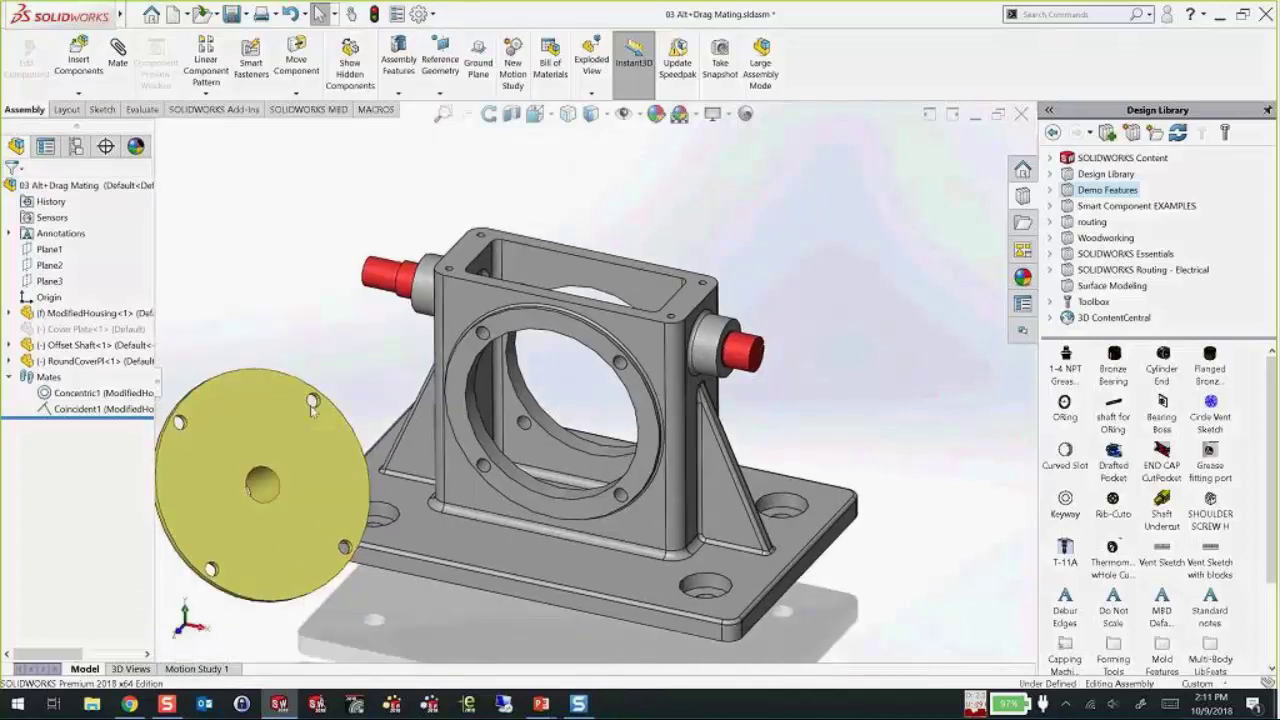
left_click(268, 372)
left_click_drag(335, 372, 590, 330, "alt")
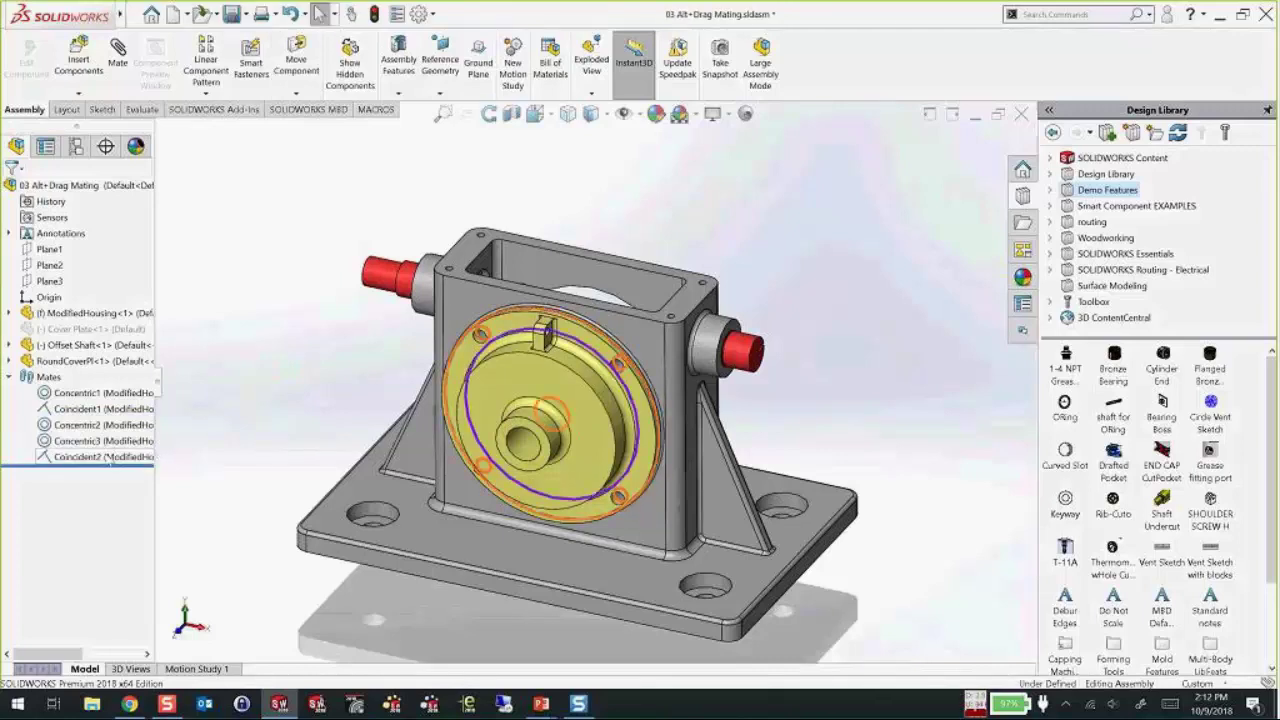
- Examine the cover plate's Coincident2, Concentric2 and Concentric3 mates
left_click(108, 457)
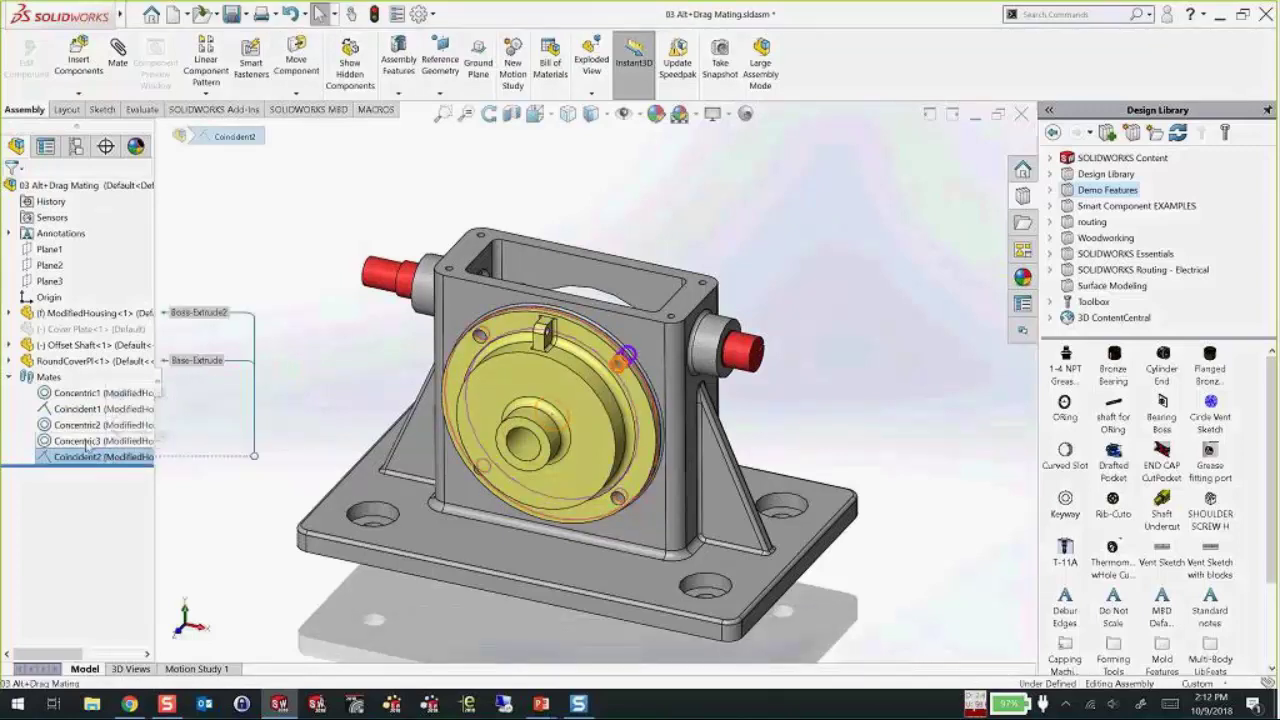
left_click(74, 425)
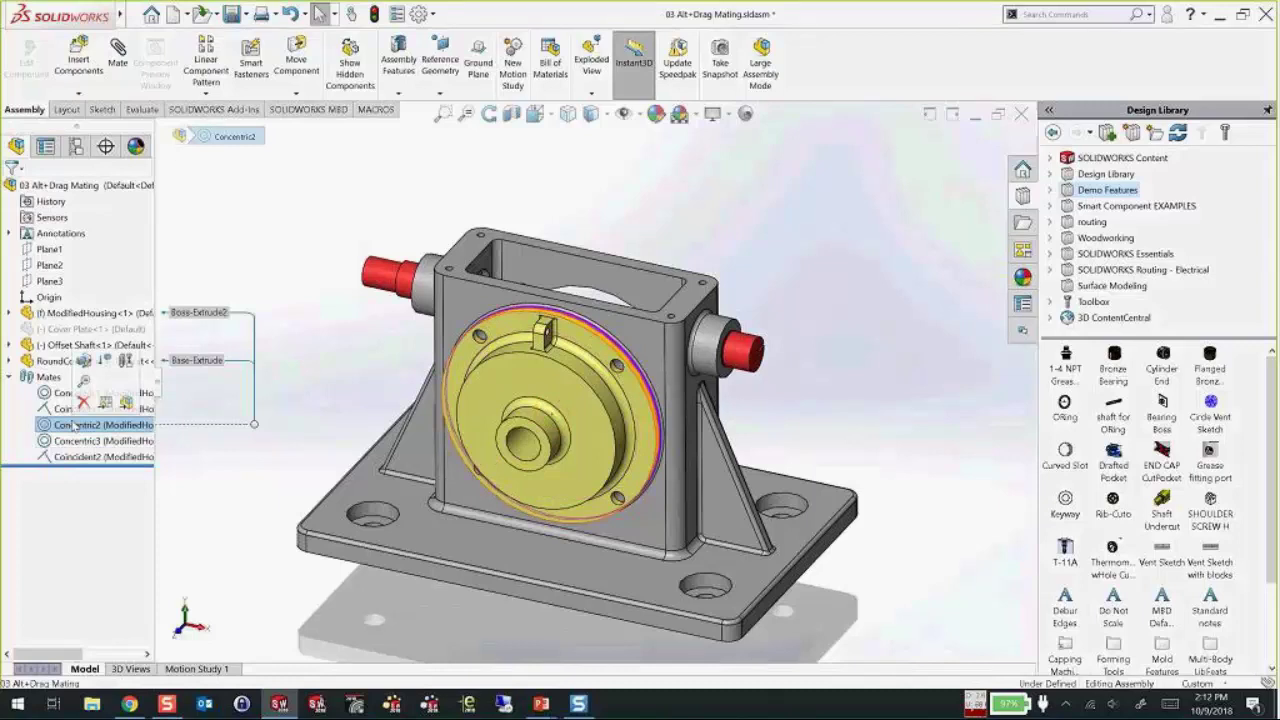
left_click(78, 447)
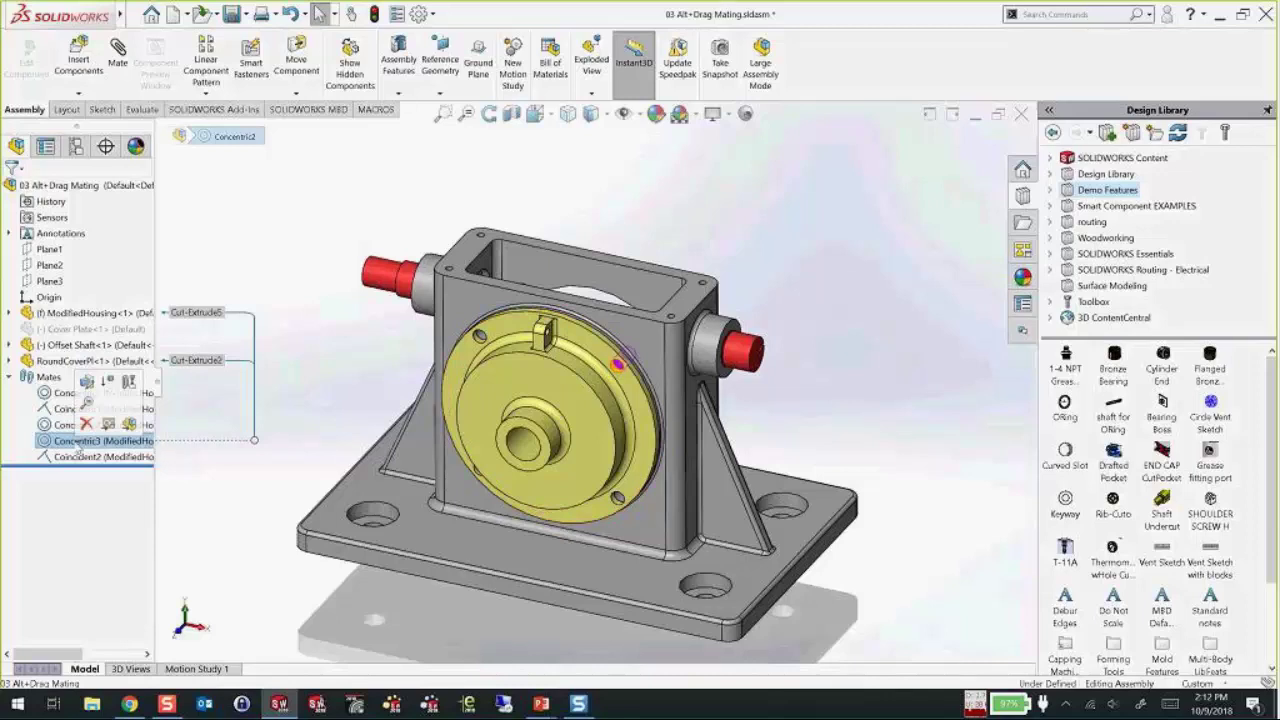
- Clear the mate selection and open the 04 Shaft for Mate Ref part from the recent documents
left_click(338, 399)
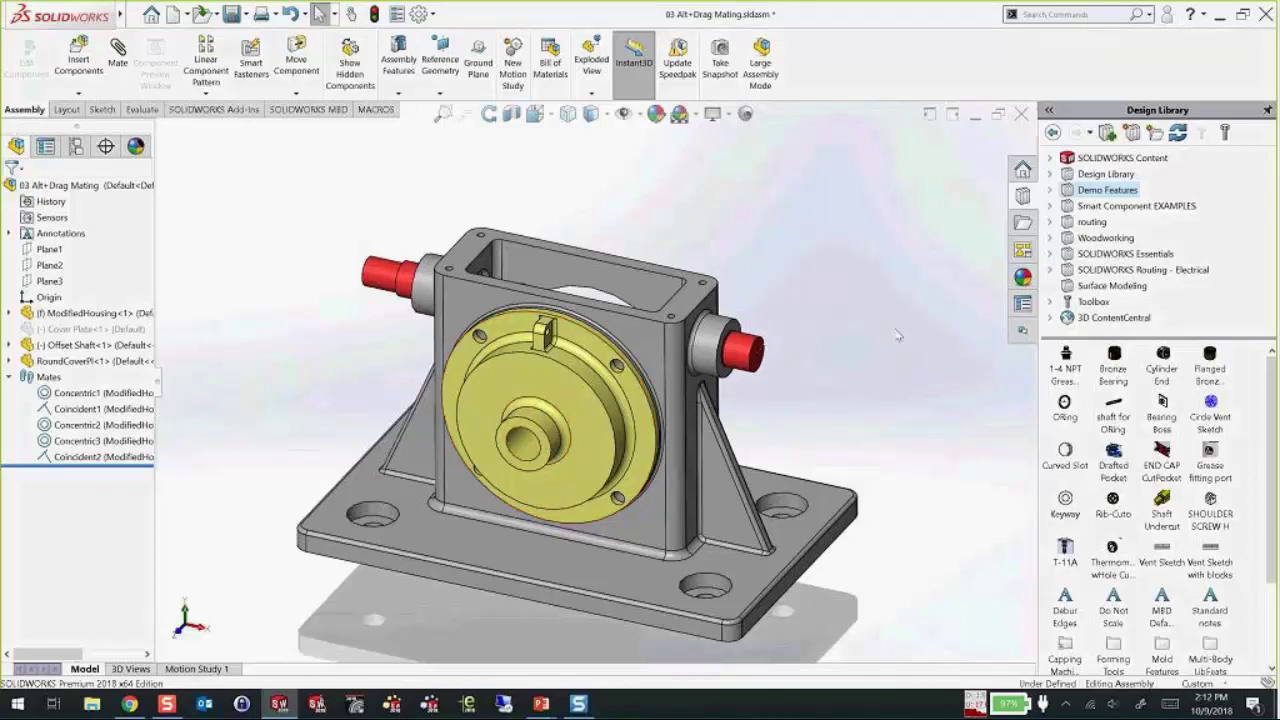
key("ctrl+F2")
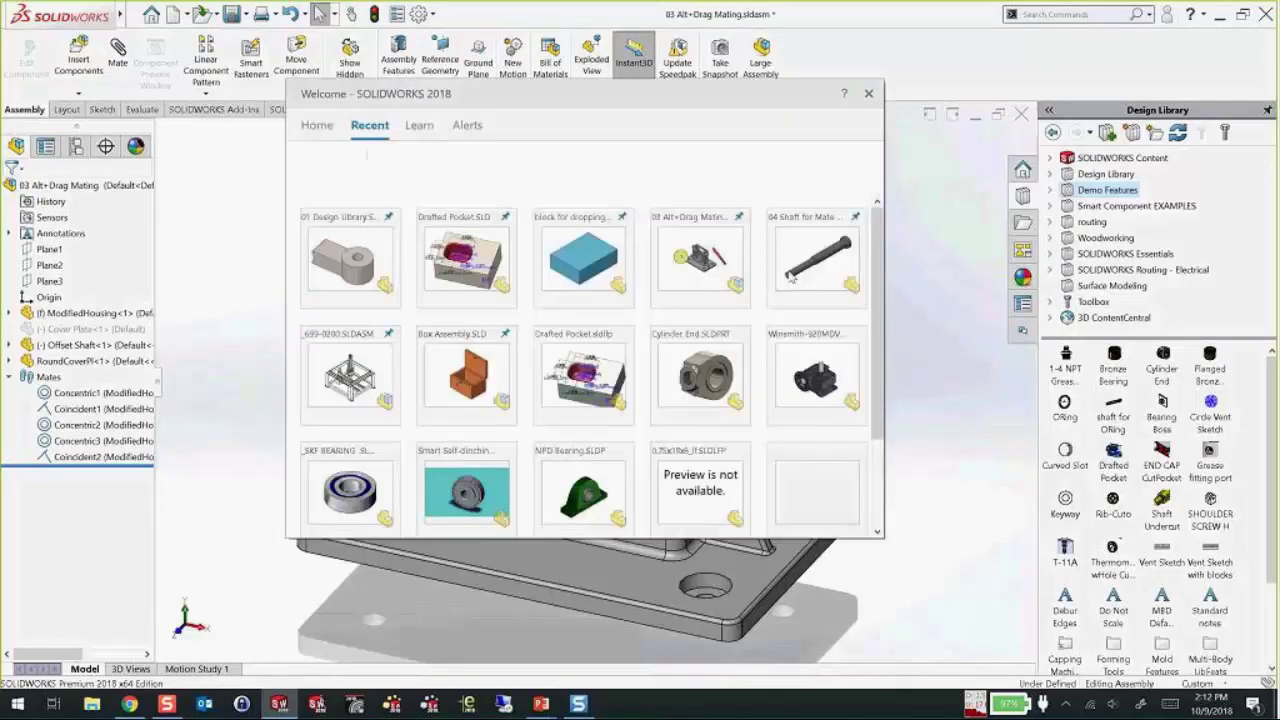
left_click(817, 262)
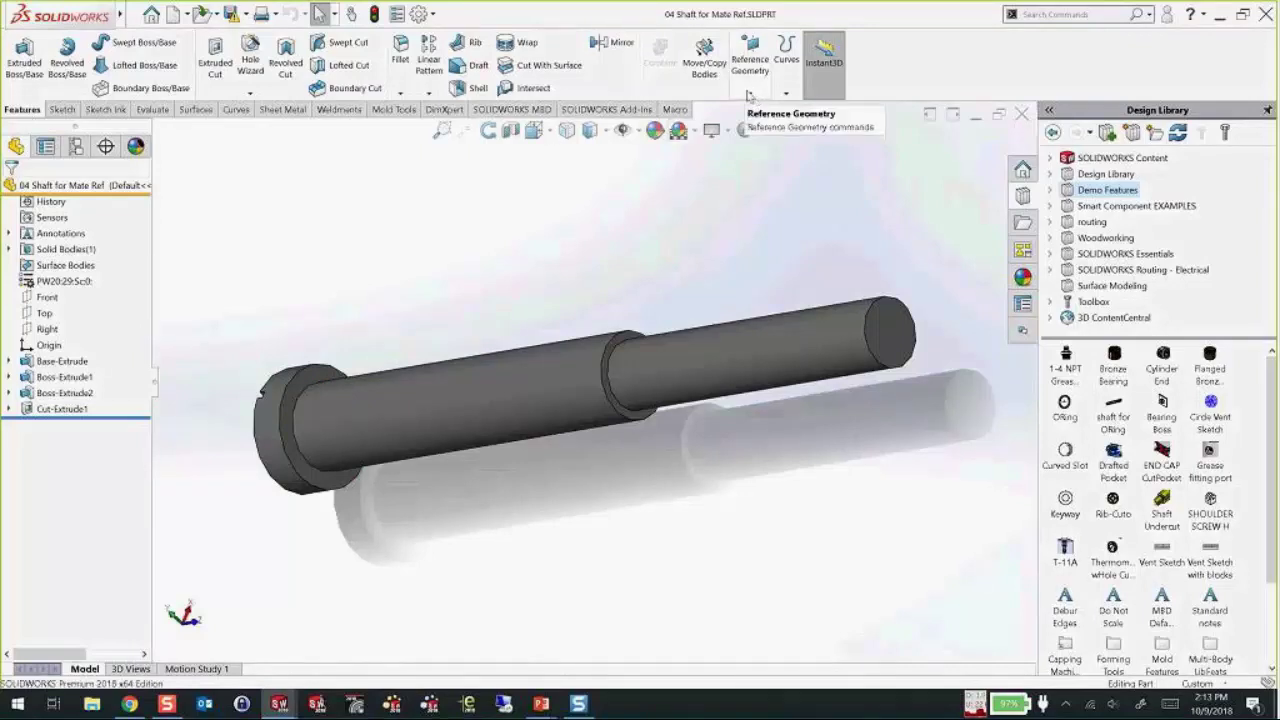
- Create a mate reference named Default, using the circular edge where the shaft meets its slotted head as the primary reference entity
left_click(751, 95)
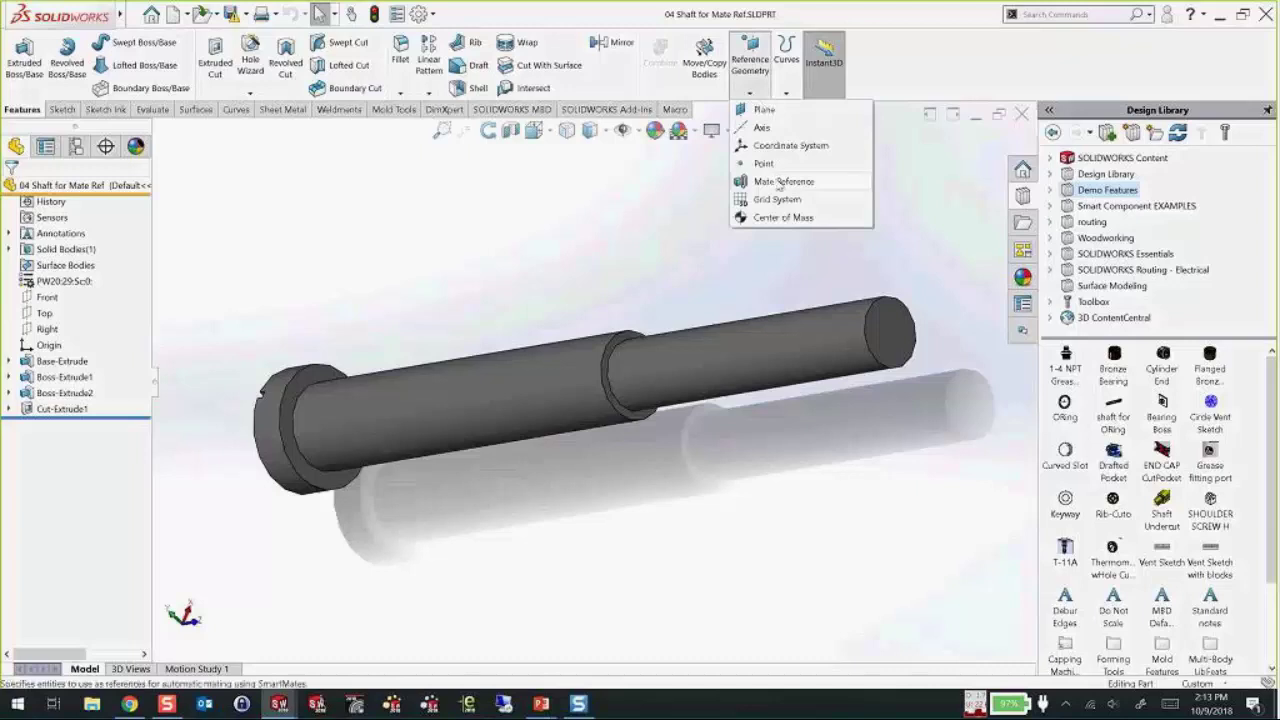
left_click(1055, 15)
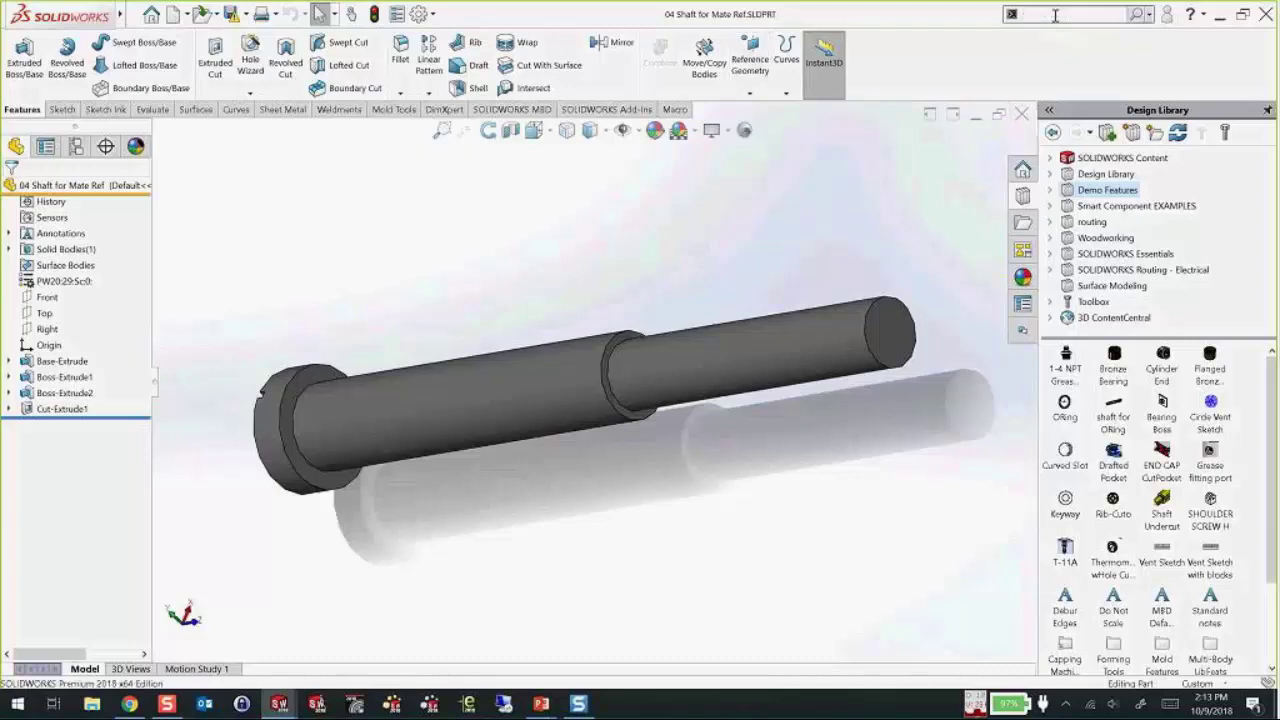
type("mate")
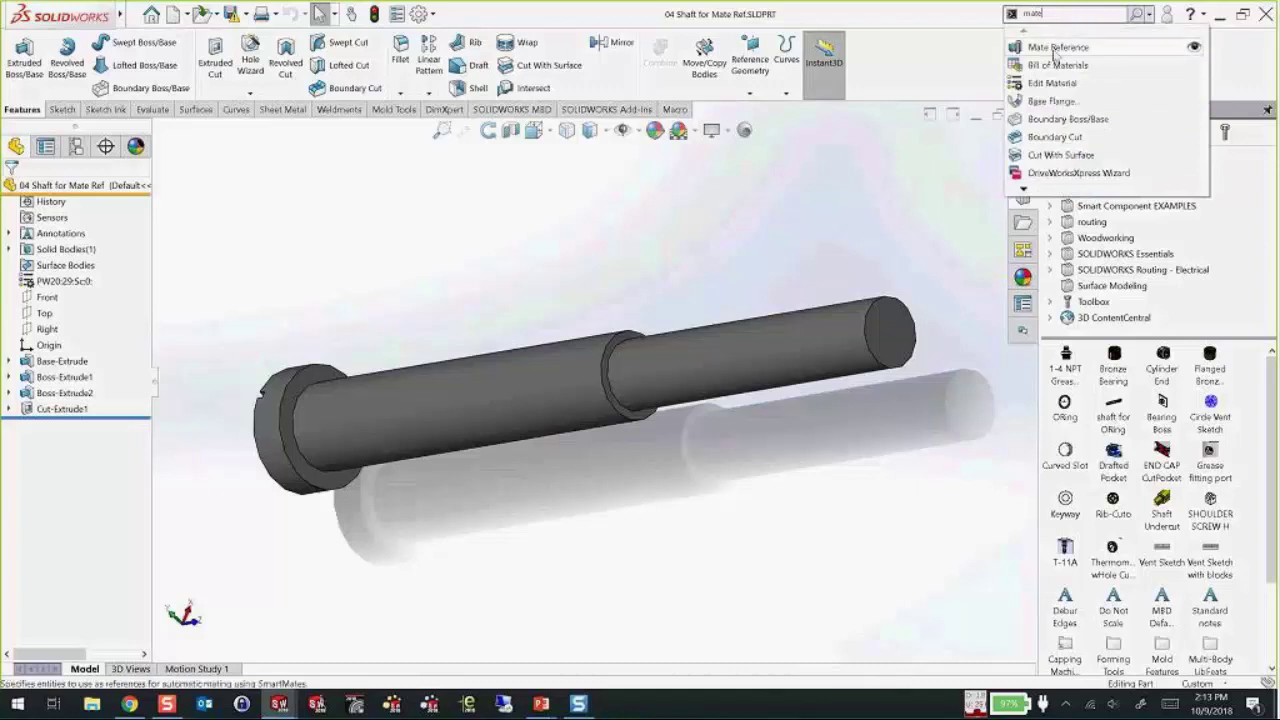
left_click(1057, 47)
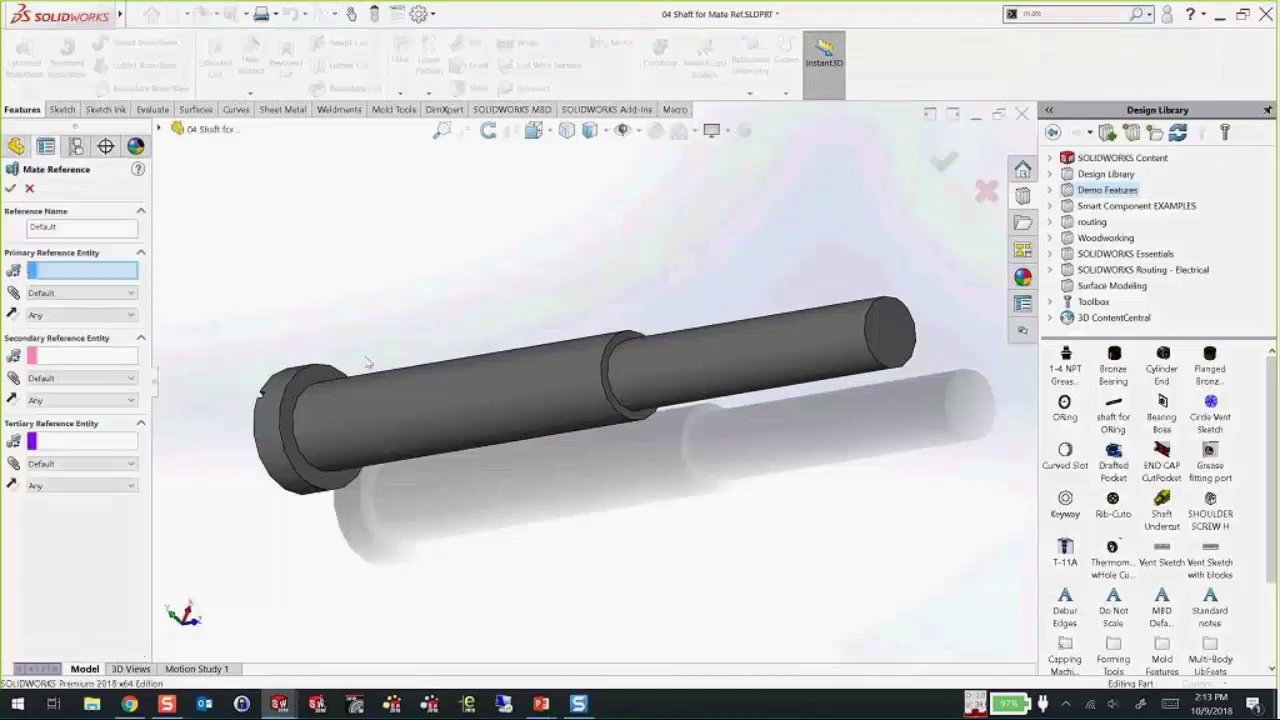
left_click(308, 390)
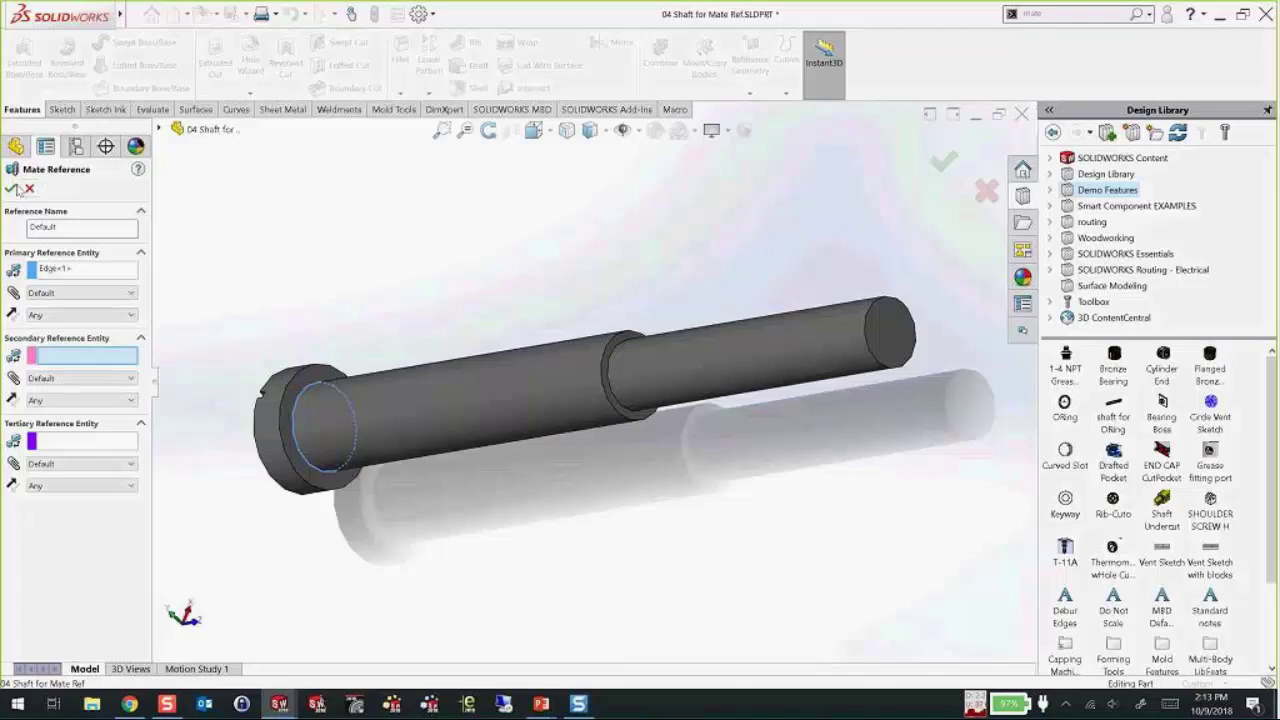
key("Return")
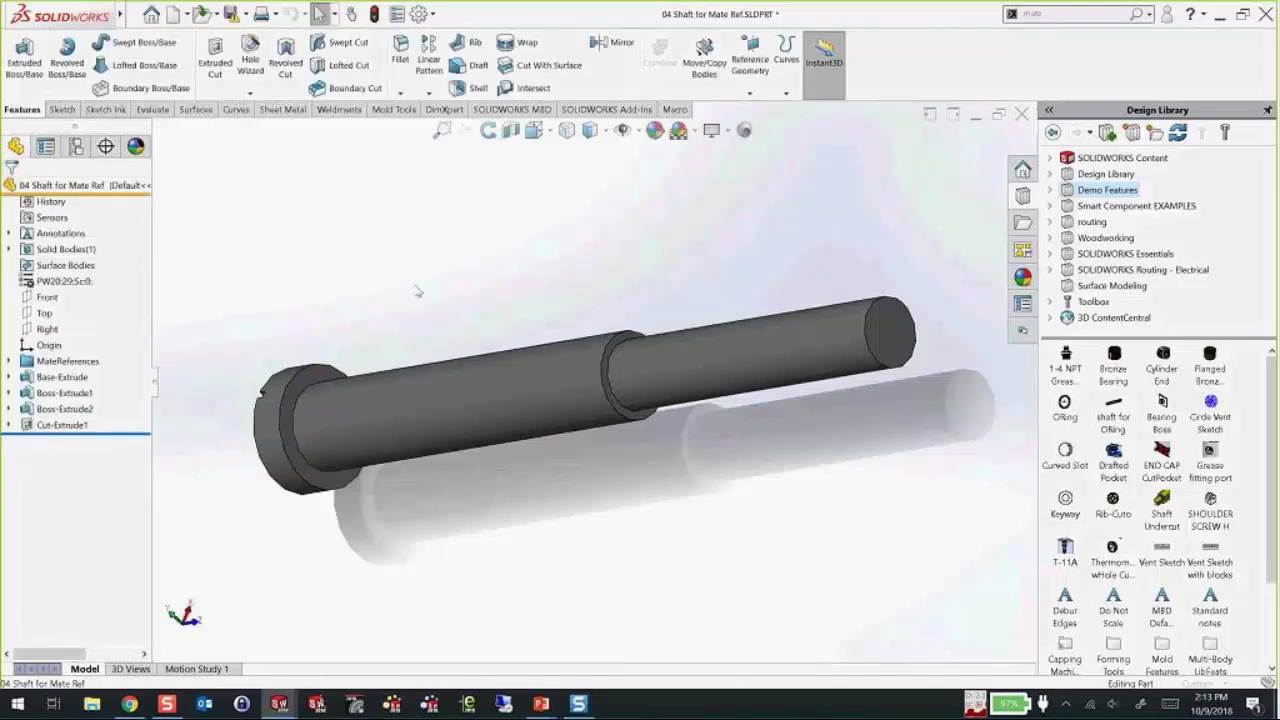
middle_click_drag(417, 291, 585, 305)
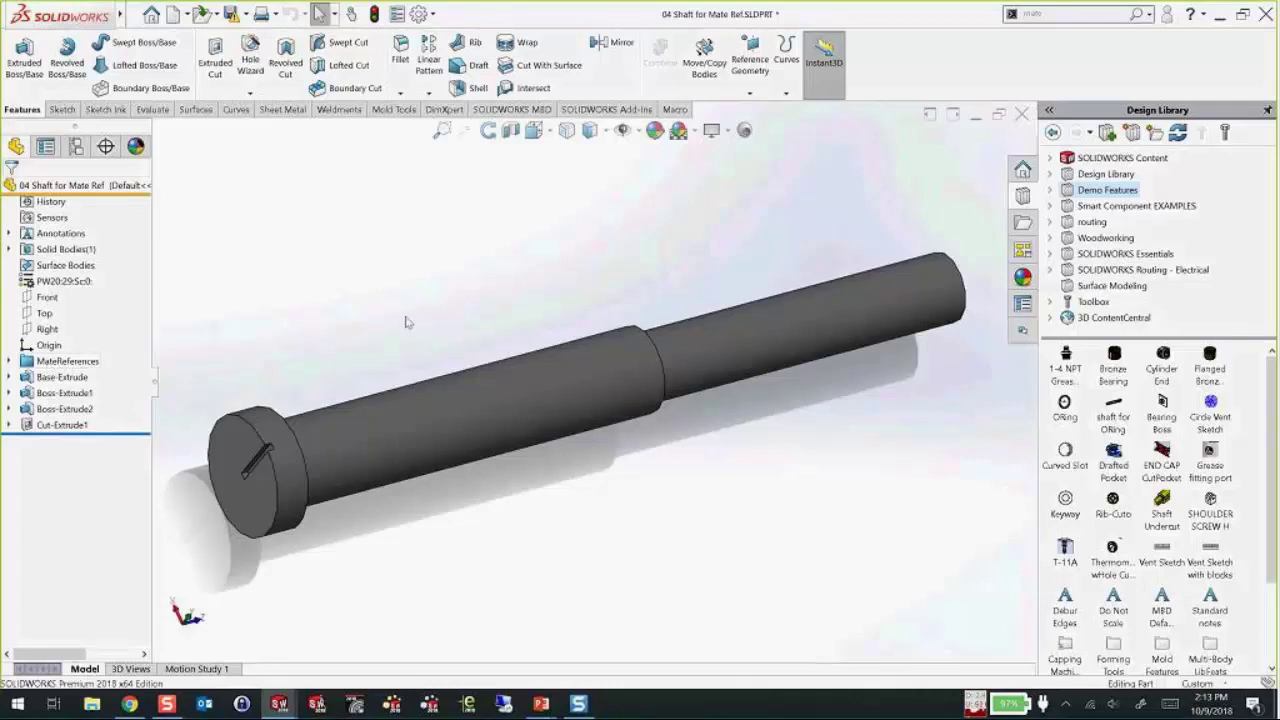
- Insert the 04 Shaft for Mate Ref part, configuration S-101, into the round cover's central bore in the 03 Alt+Drag Mating assembly and review its mates
key("ctrl+Tab")
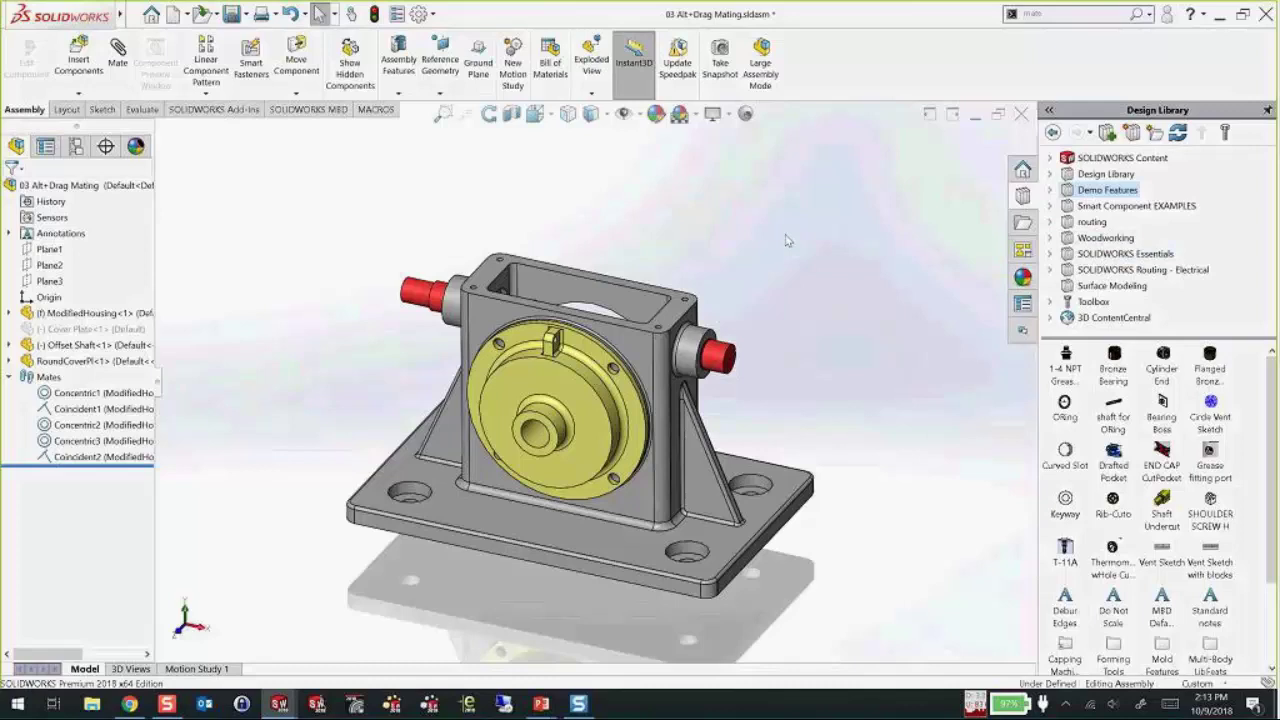
key("ctrl+F2")
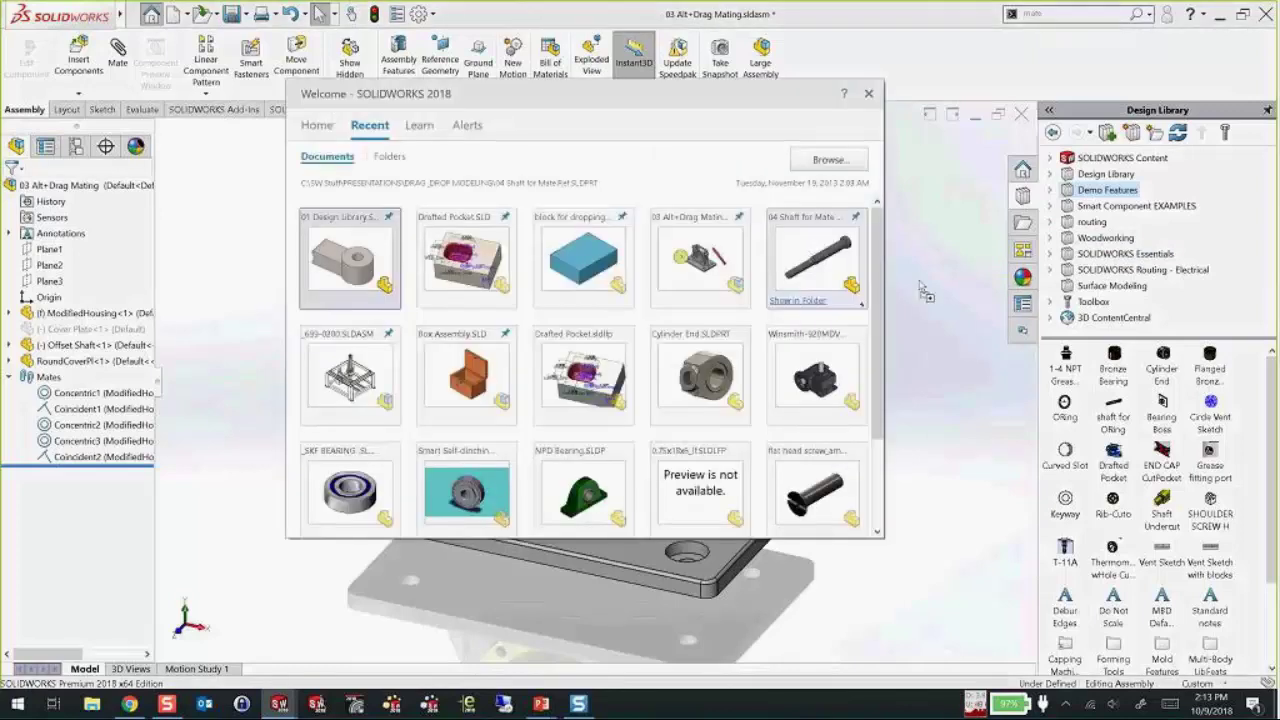
left_click_drag(925, 290, 540, 437)
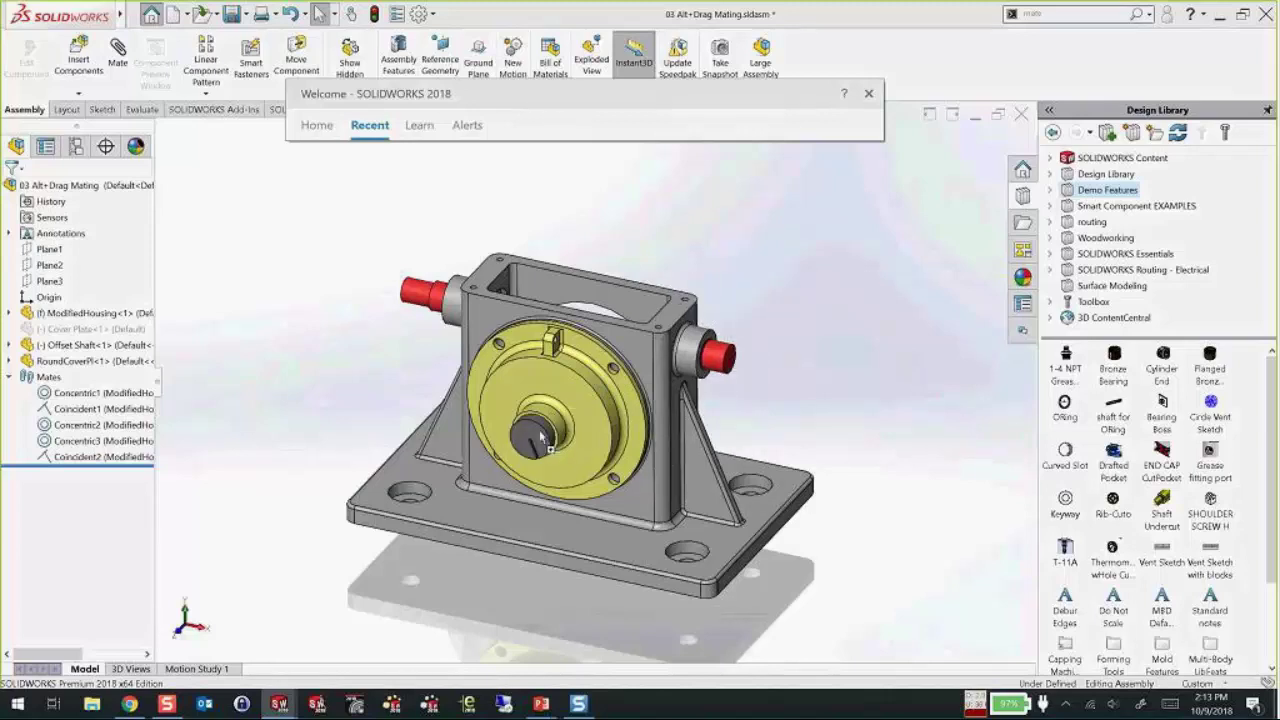
left_click_drag(540, 437, 548, 435)
mouse_move(551, 441)
left_mouse_down()
mouse_move(870, 340)
mouse_move(551, 441)
left_mouse_up()
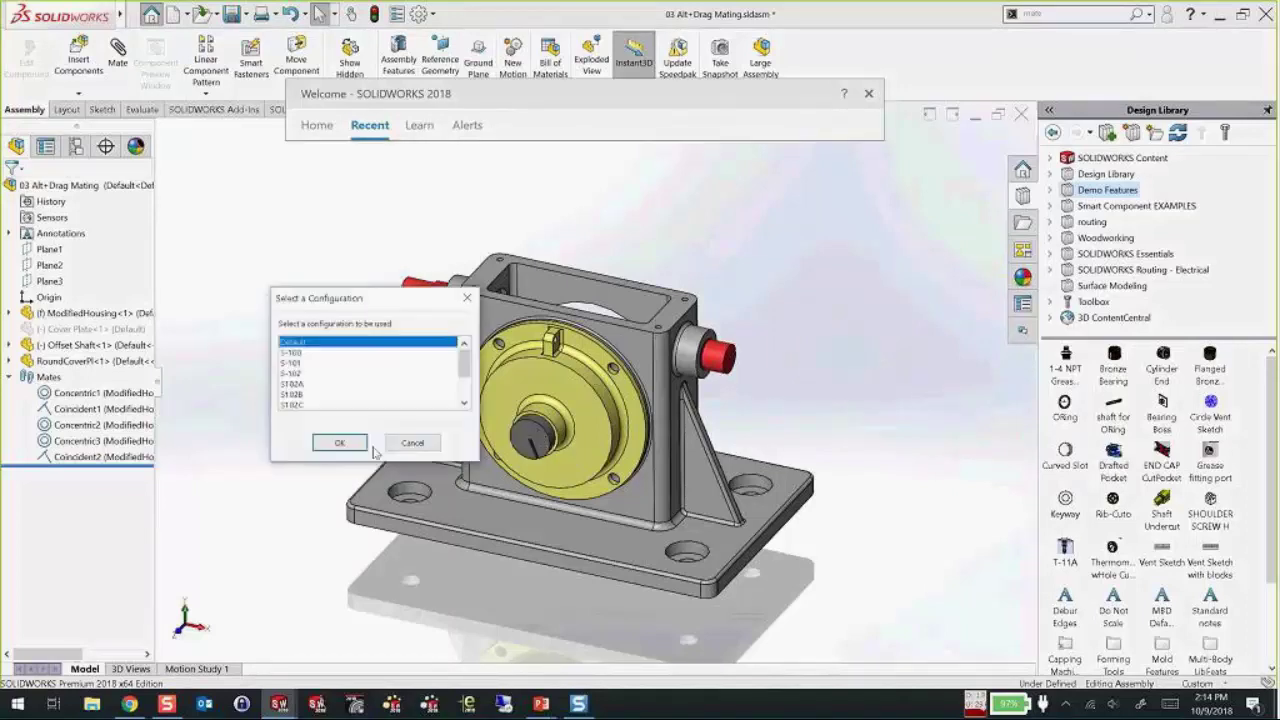
left_click(298, 363)
left_click(339, 442)
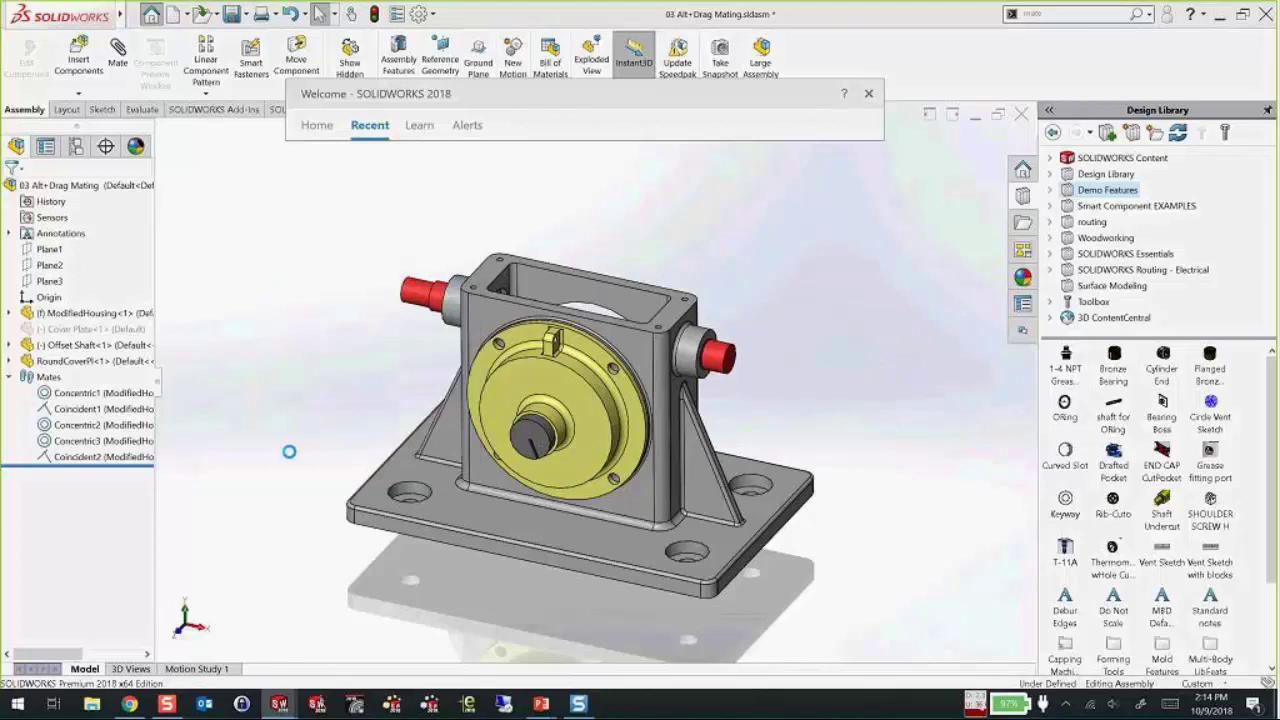
left_click(91, 489)
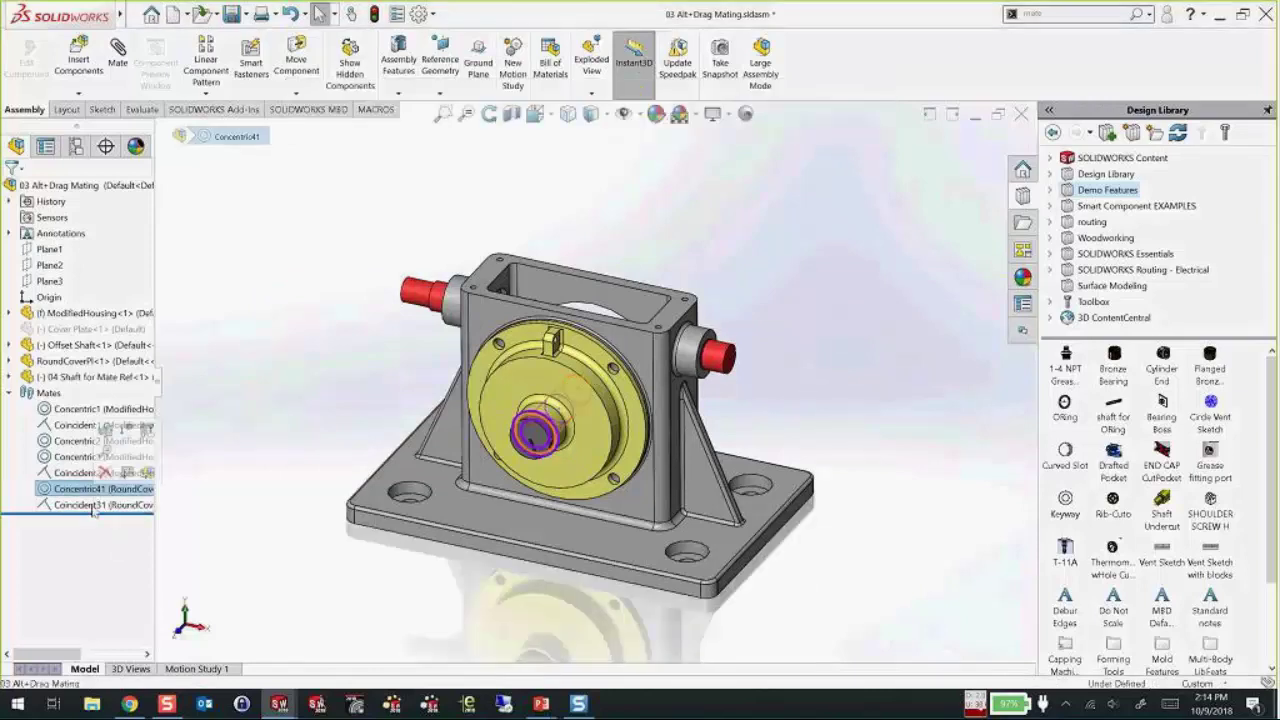
left_click(532, 446)
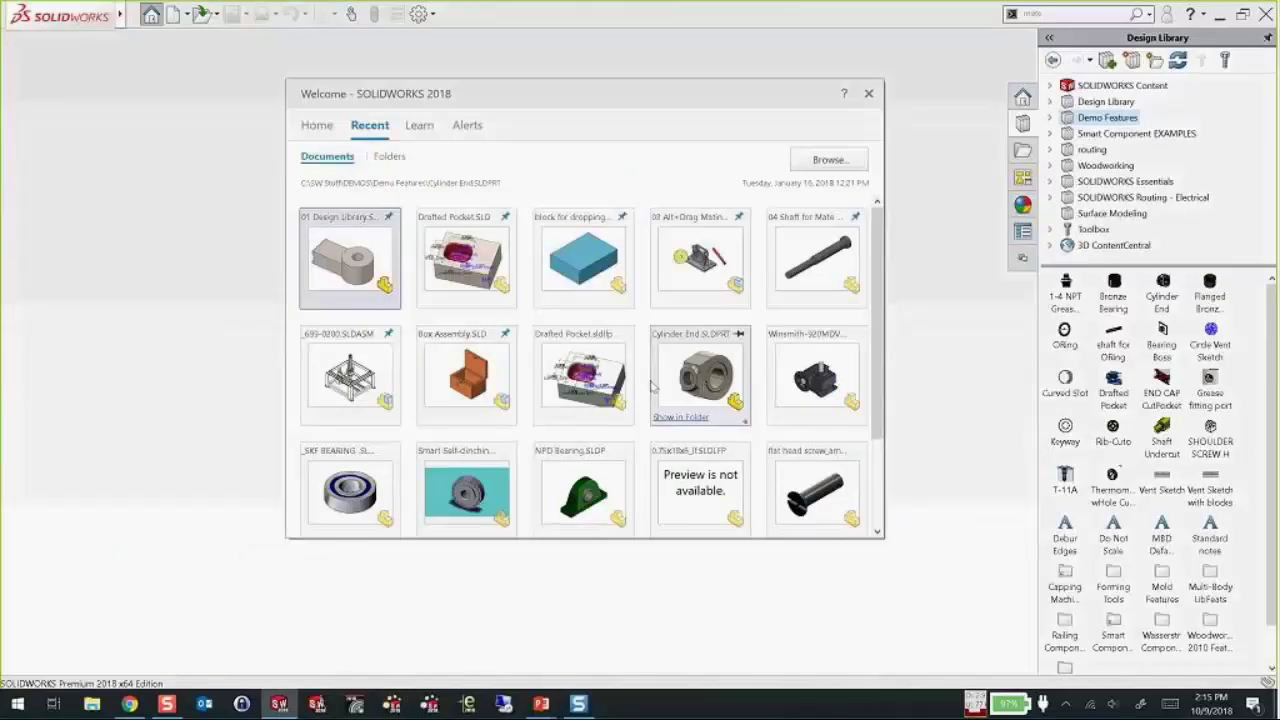
- Open the _699-0200 assembly from the recent documents and hide its main frame weldment
double_click(386, 382)
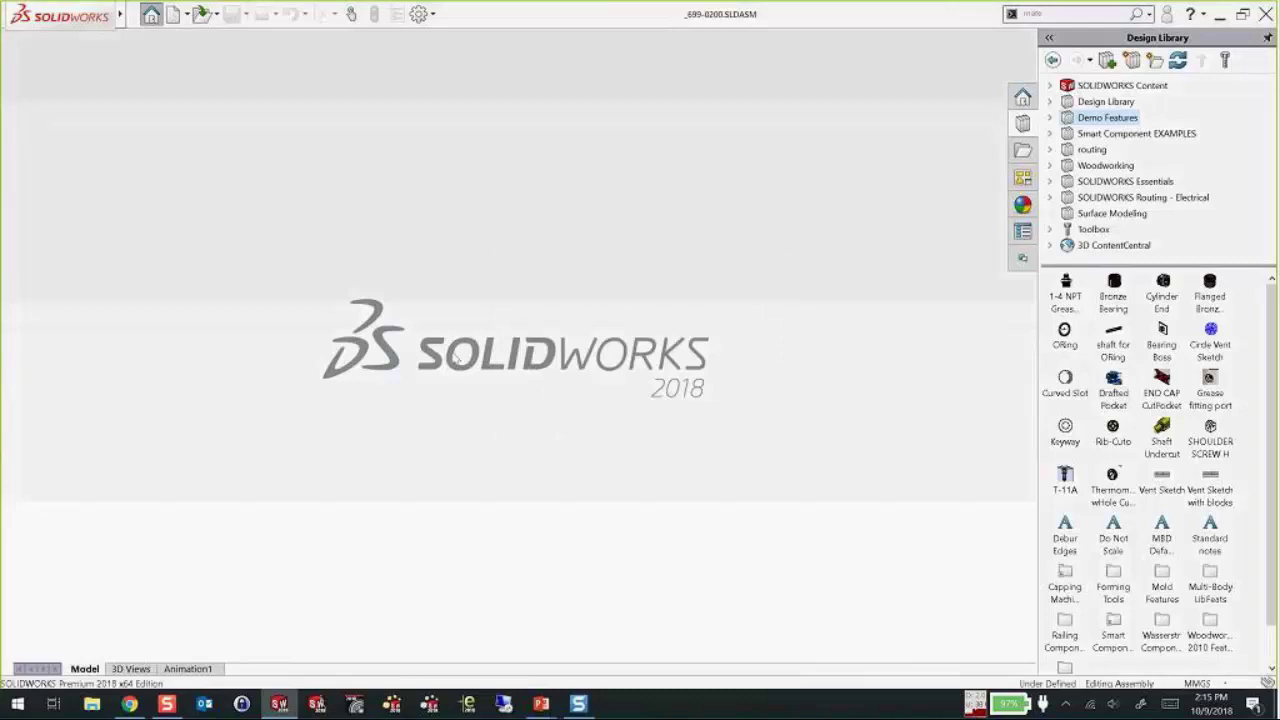
key("Tab")
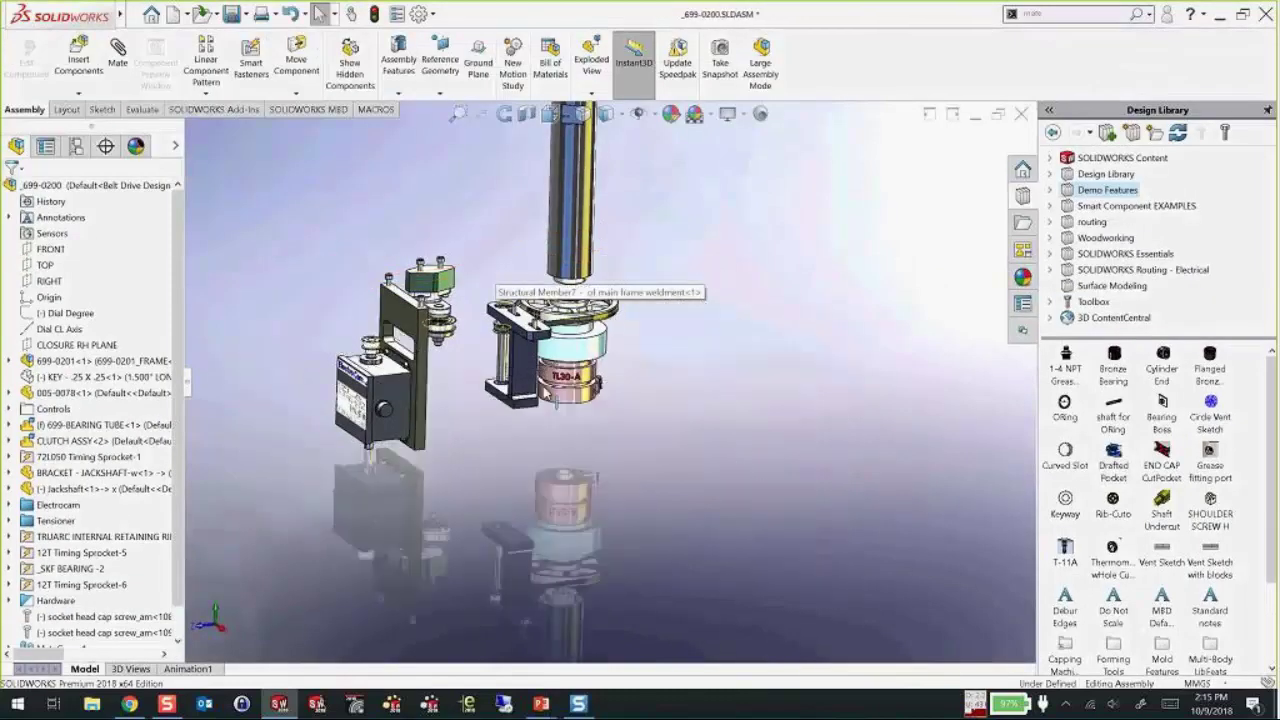
- Try moving the jackshaft bracket away from the clutch assembly, and undo the move
scroll(515, 376, "down", 1)
scroll(515, 358, "down", 8)
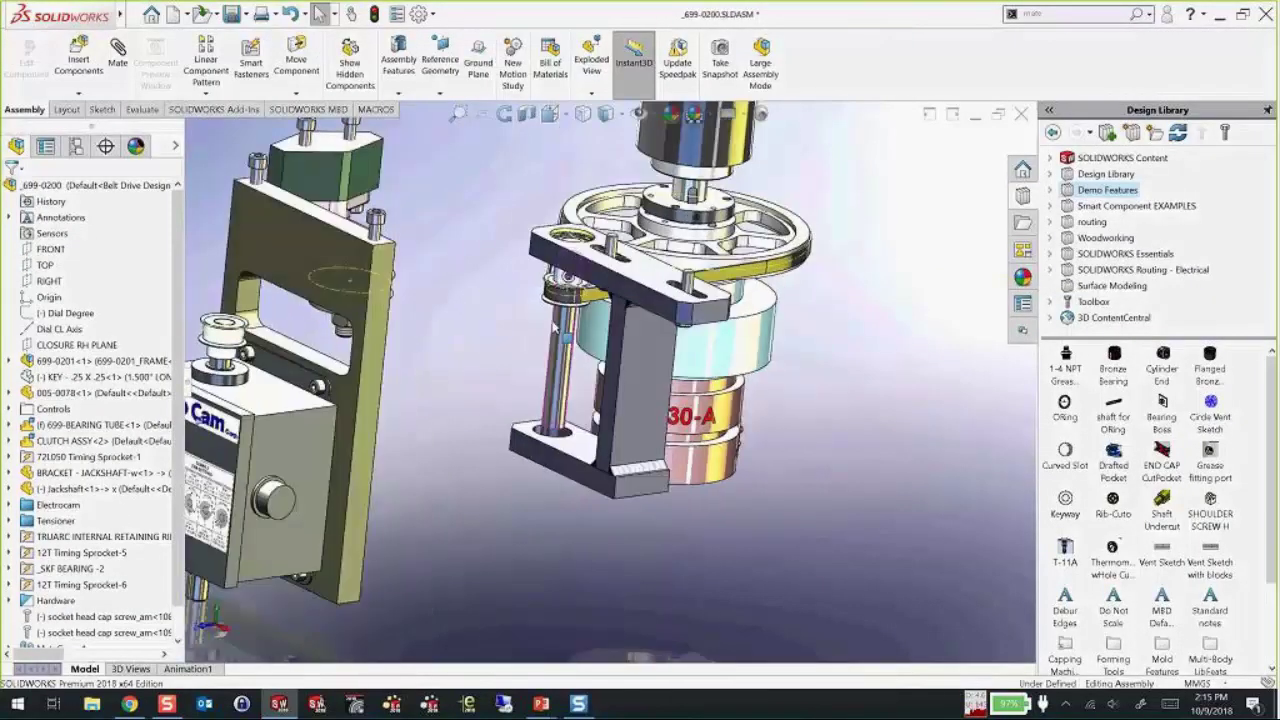
scroll(555, 312, "up", 3)
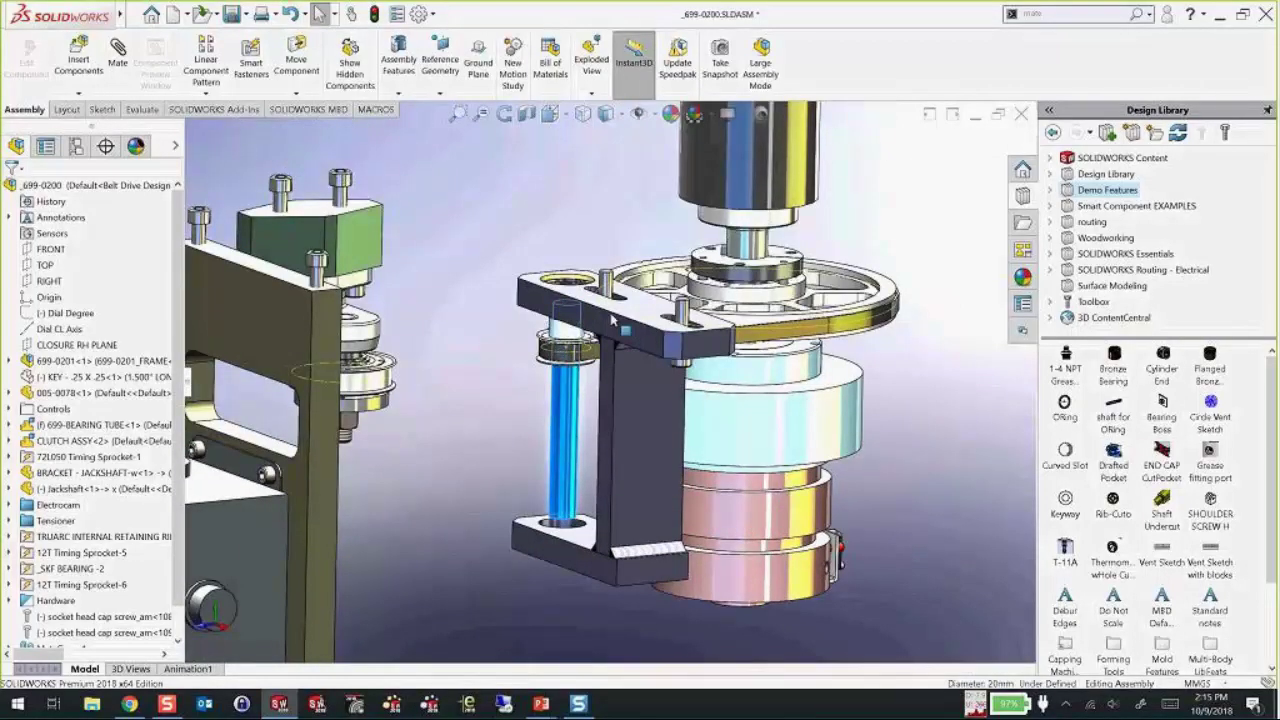
left_click_drag(648, 347, 568, 342)
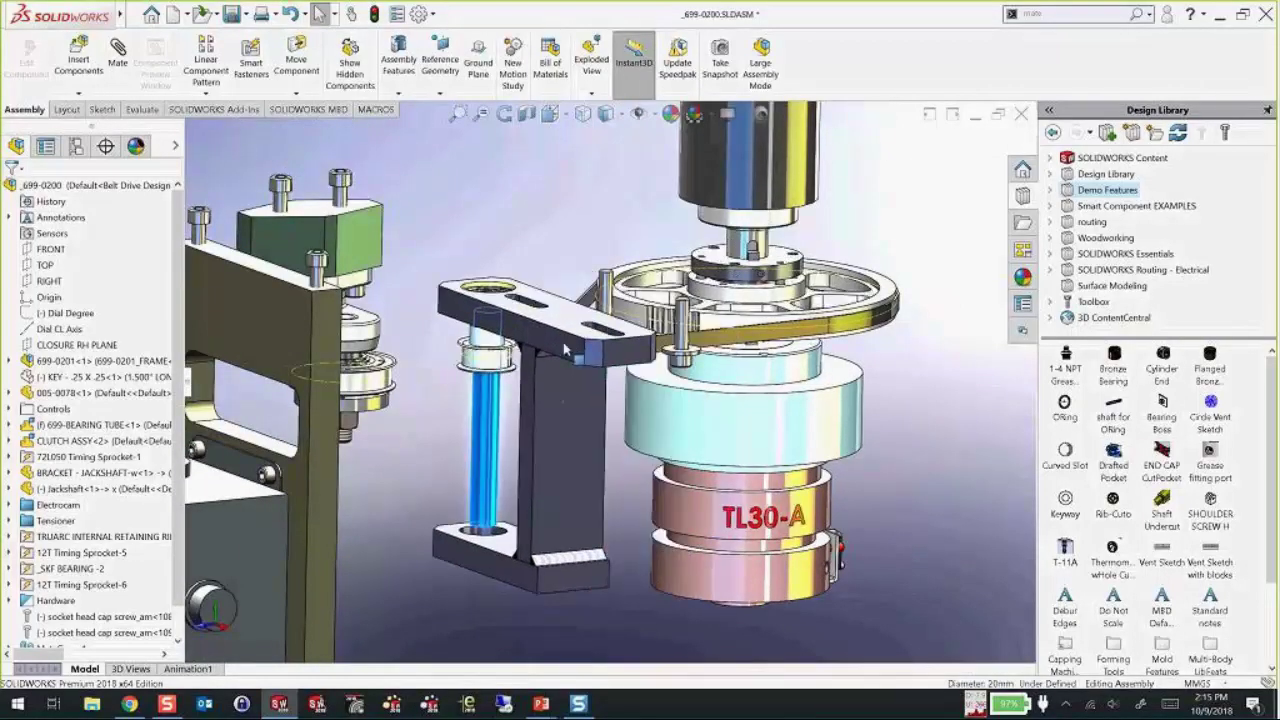
key("ctrl+z")
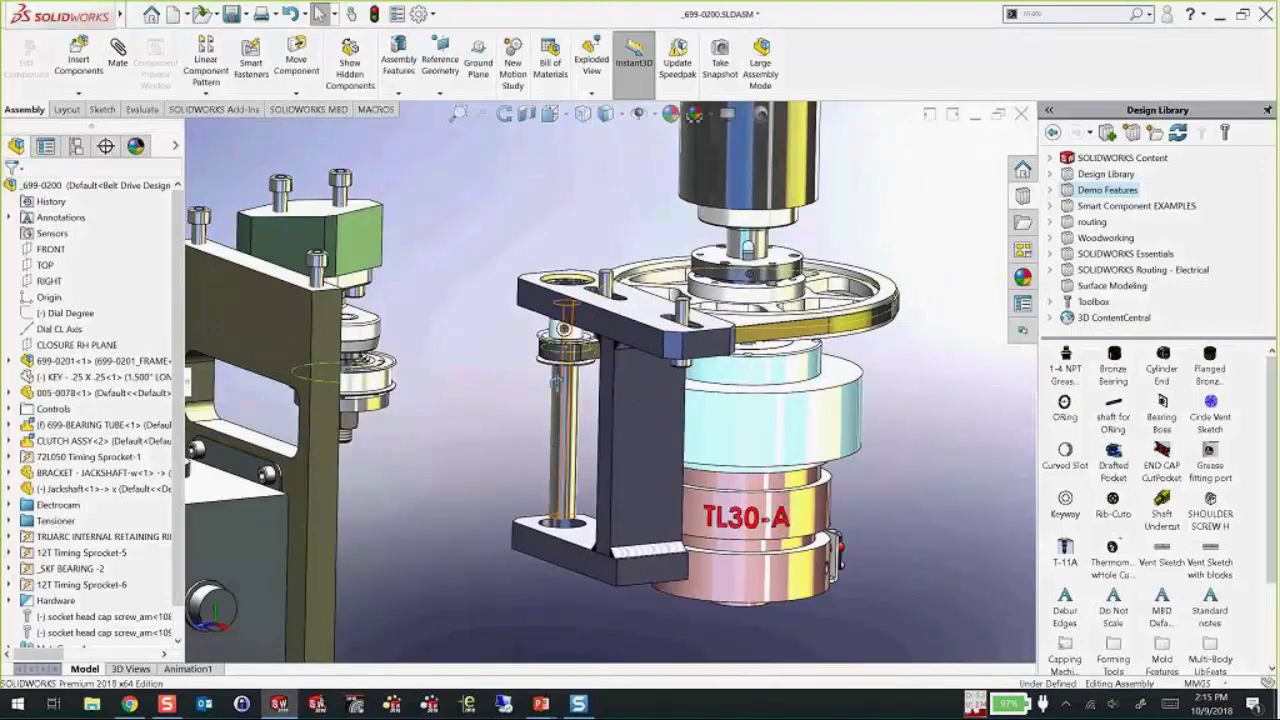
- Isolate the jackshaft bracket together with the jackshaft and the small parts mounted on them
middle_click_drag(566, 382, 624, 445)
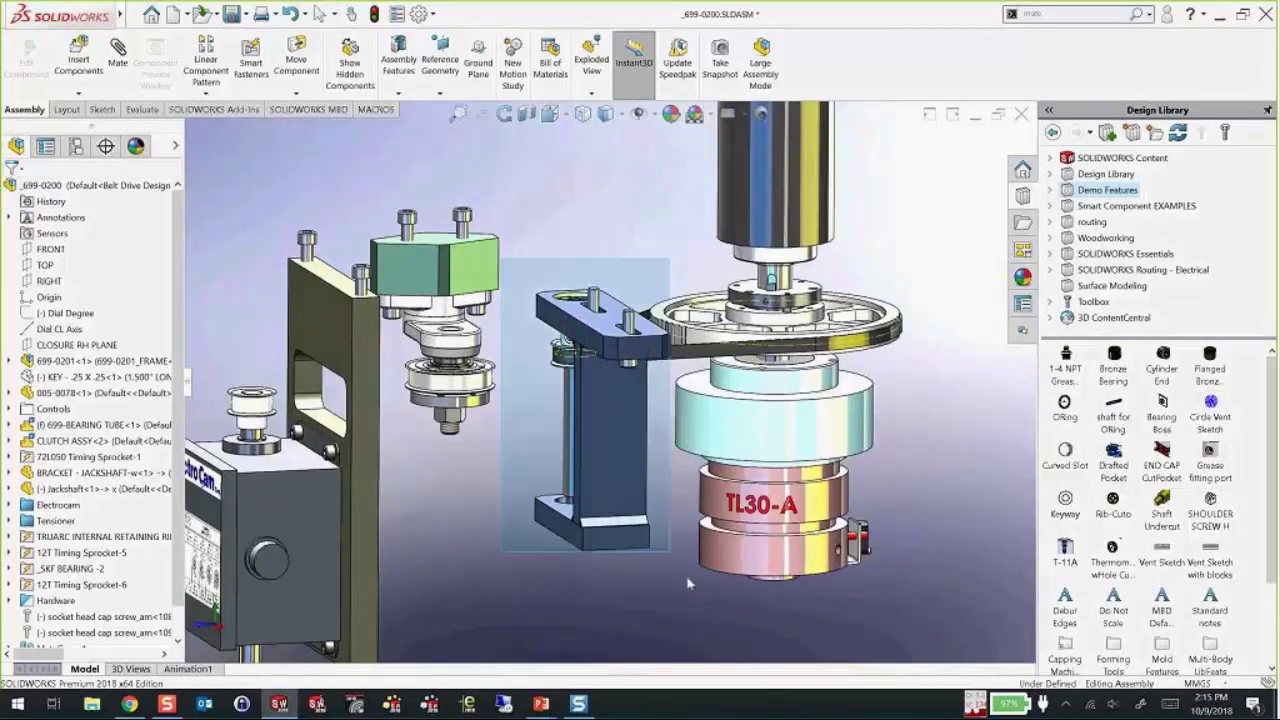
left_click(624, 445)
right_click(609, 217)
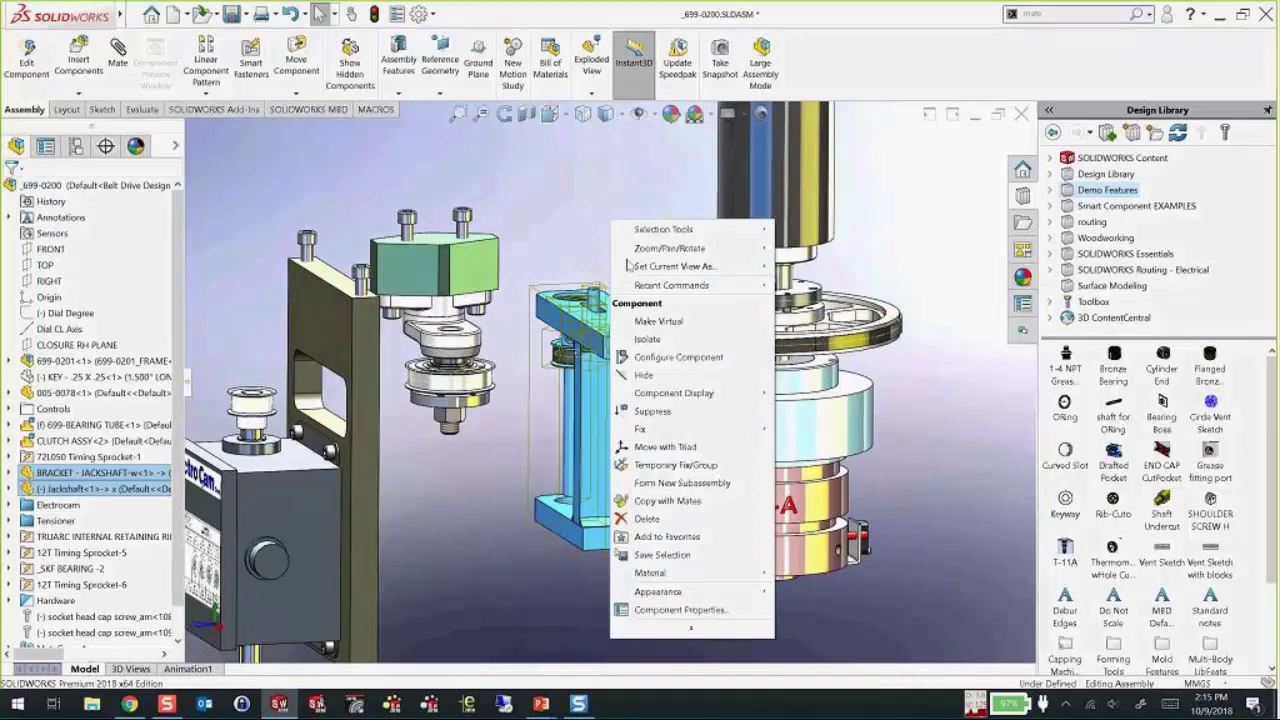
left_click(653, 341)
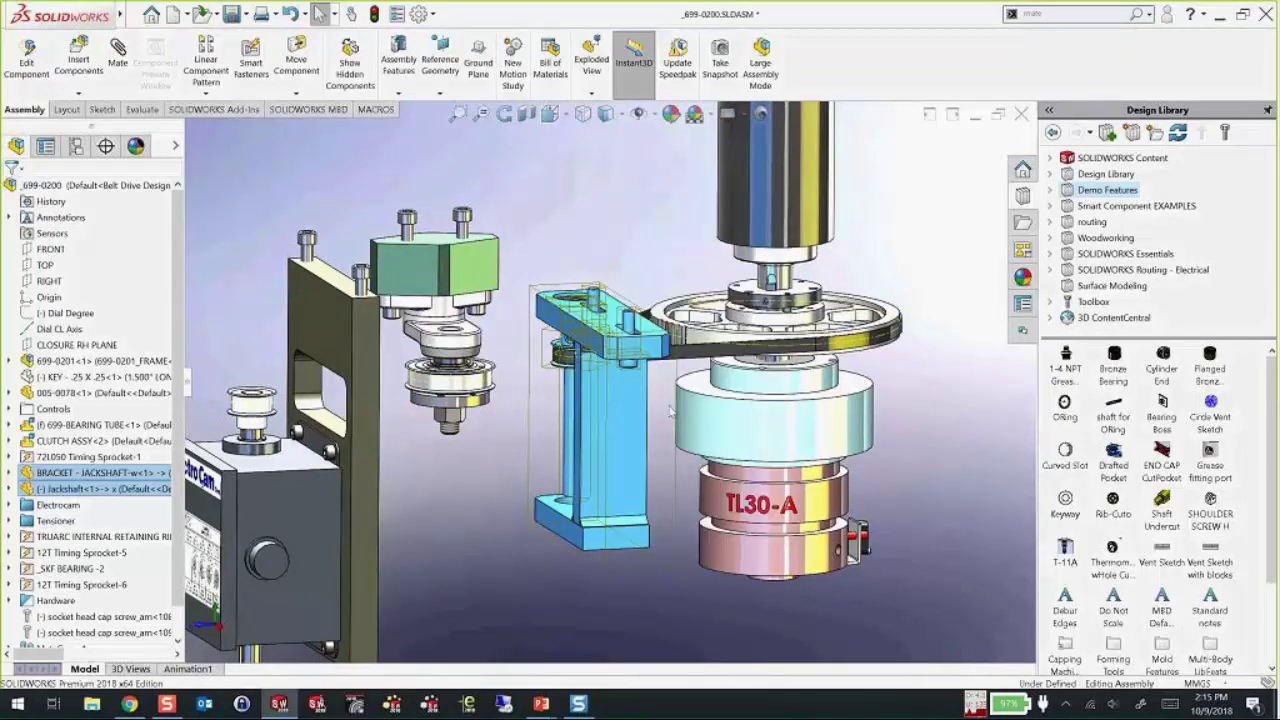
- Section the isolated jackshaft bracket parallel to the FRONT plane with an offset of 207 mm
middle_click_drag(665, 470, 580, 514)
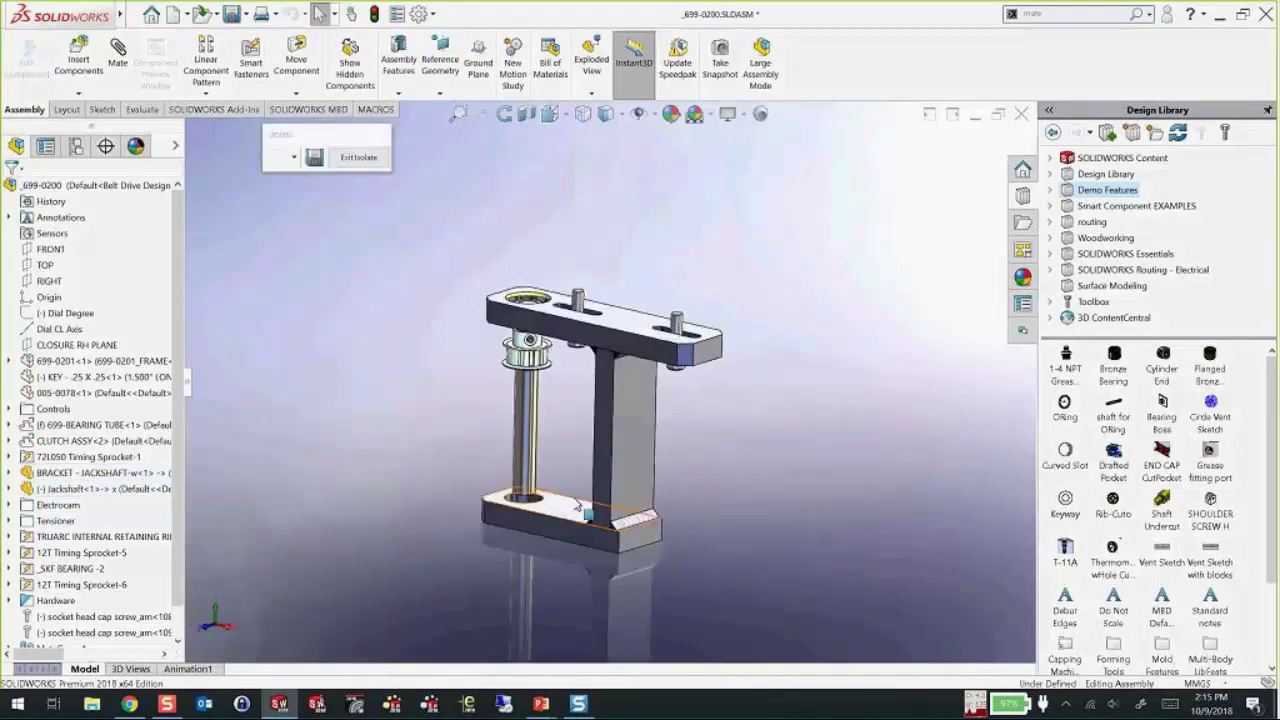
scroll(563, 525, "down", 3)
middle_click_drag(571, 429, 642, 499, "ctrl")
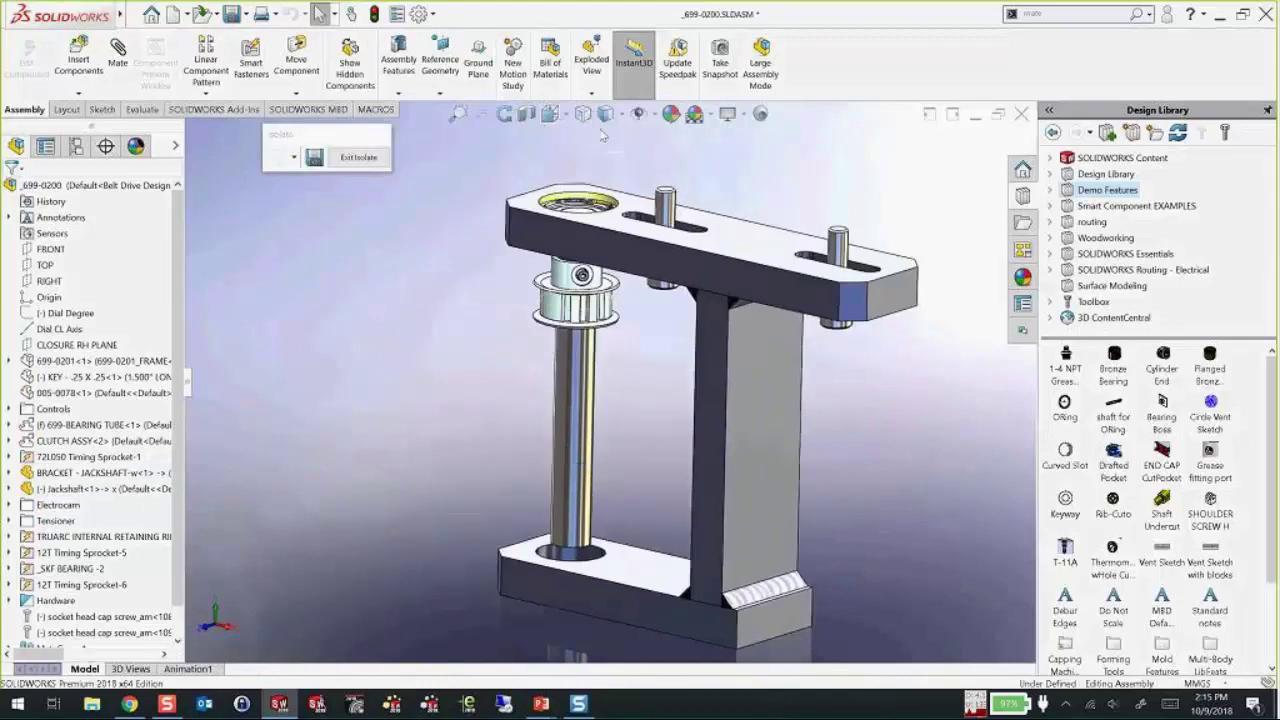
left_click(527, 113)
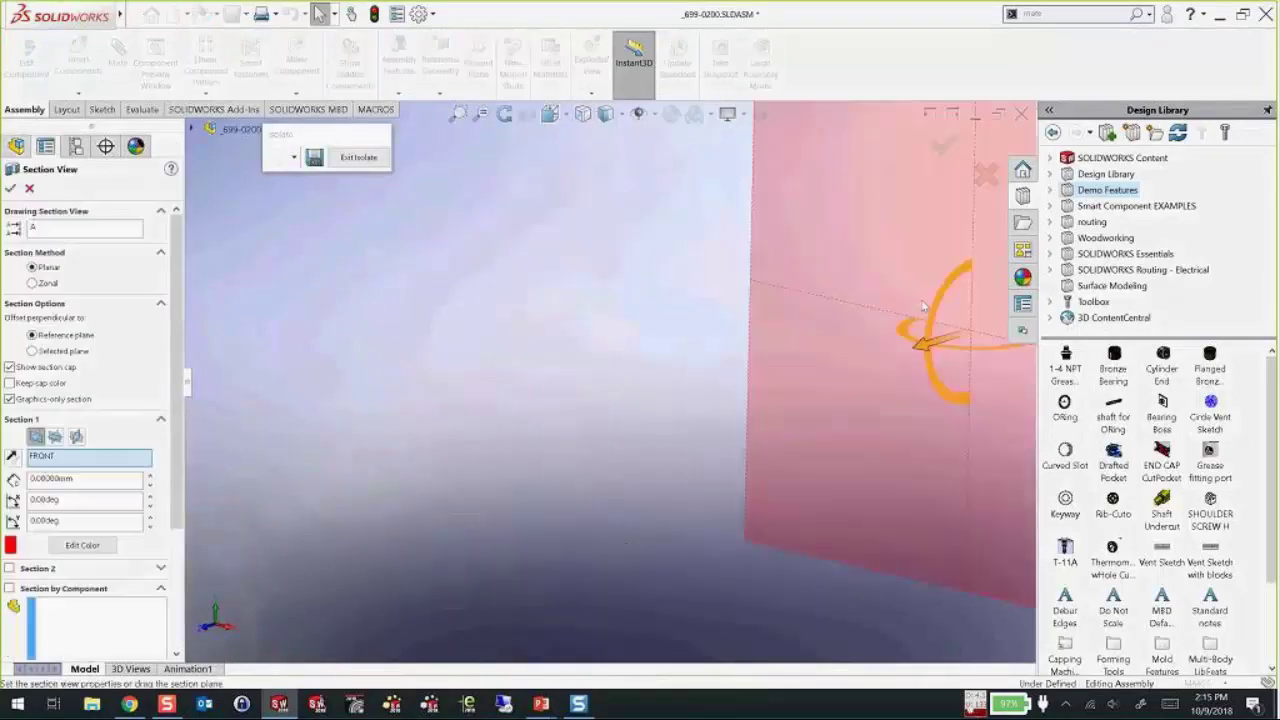
left_click_drag(812, 378, 668, 426)
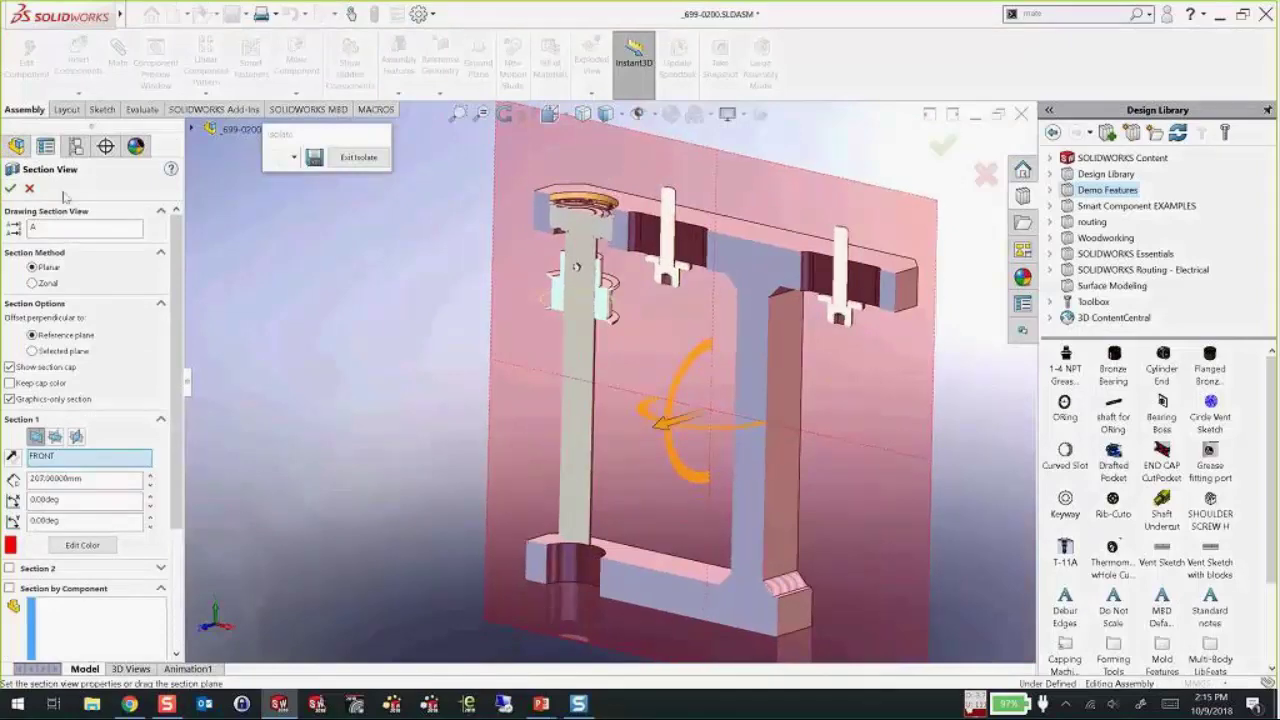
left_click(10, 189)
- Rotate the internal retaining ring in the bracket's upper bore, and hide the ring and the bearing beneath it
scroll(576, 265, "down", 5)
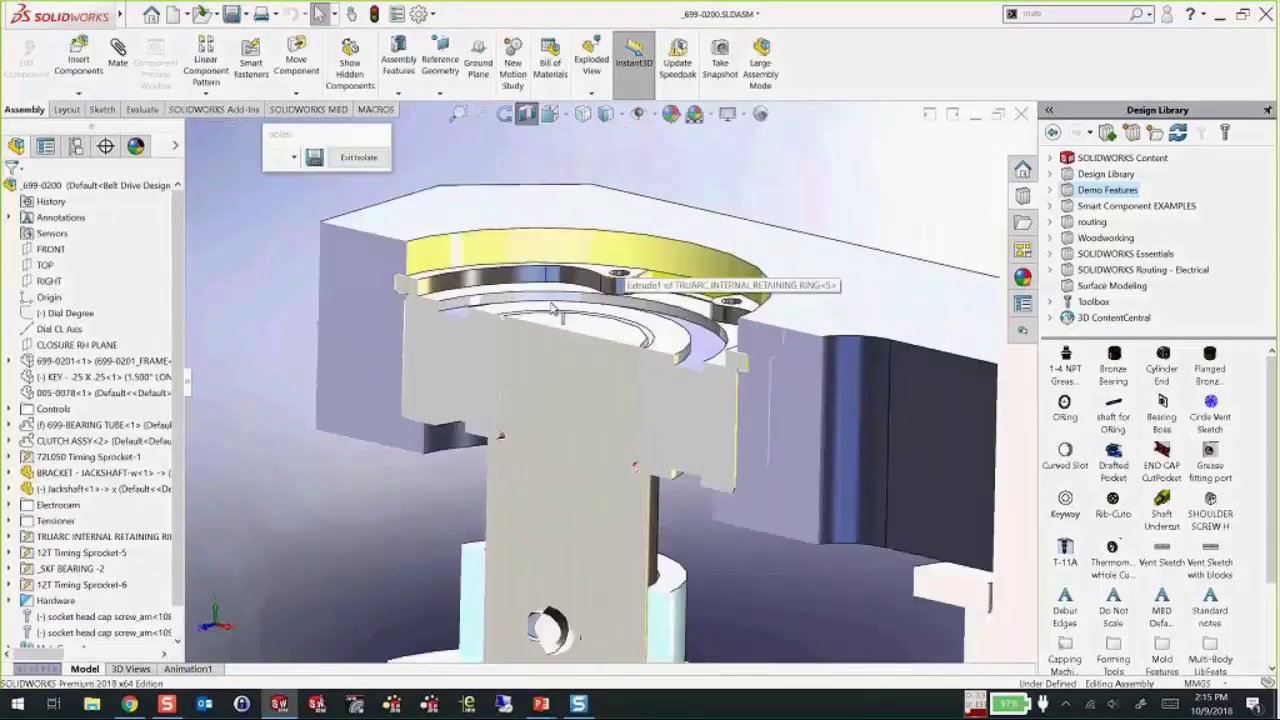
scroll(553, 308, "down", 3)
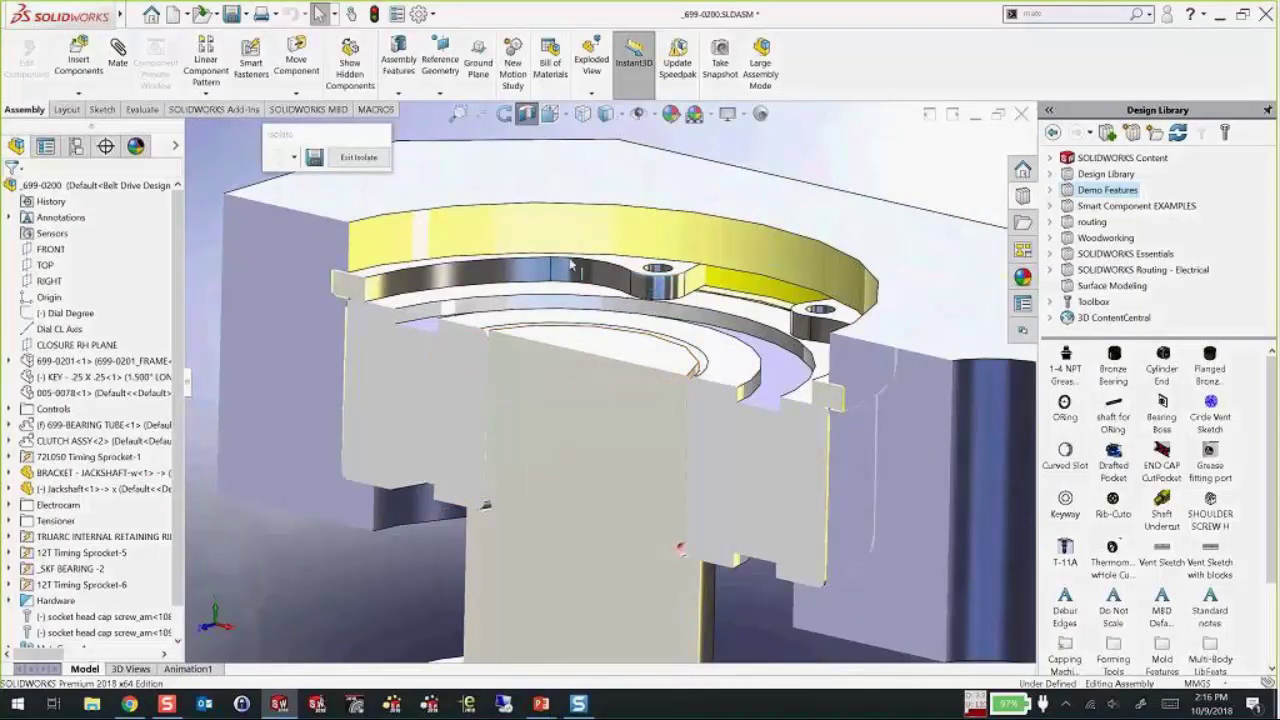
left_click_drag(575, 267, 590, 283)
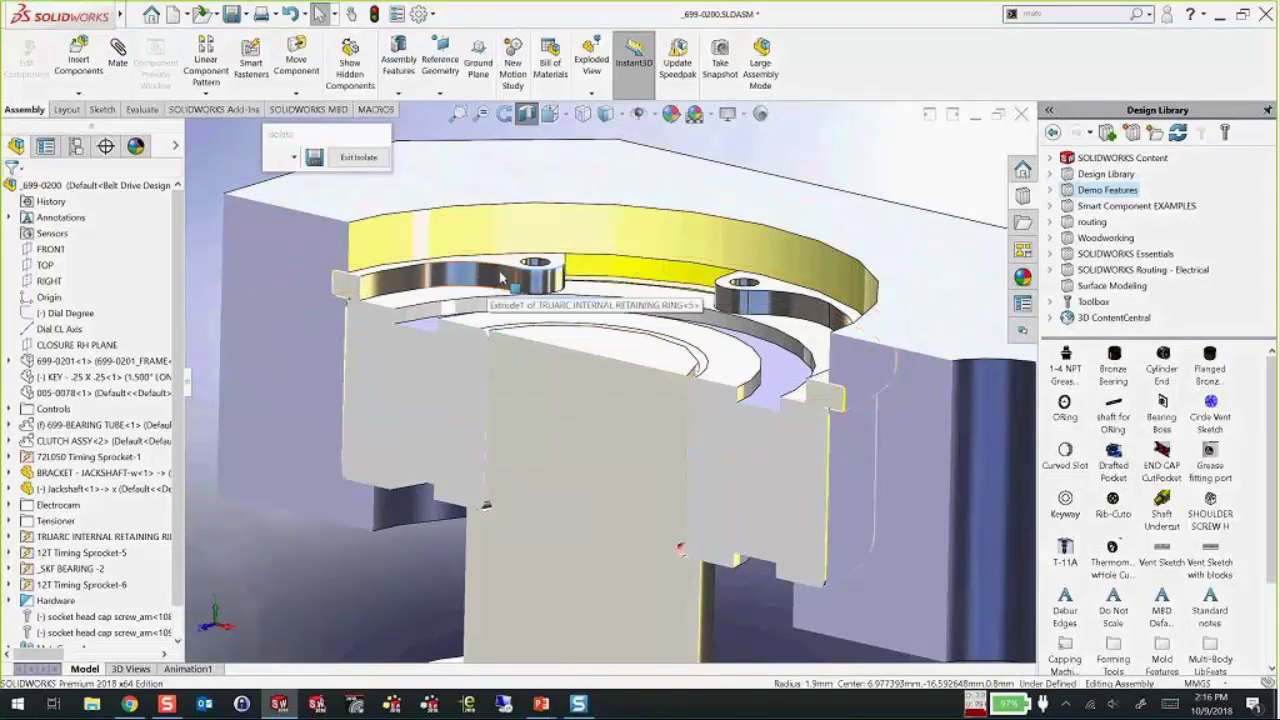
key("Tab")
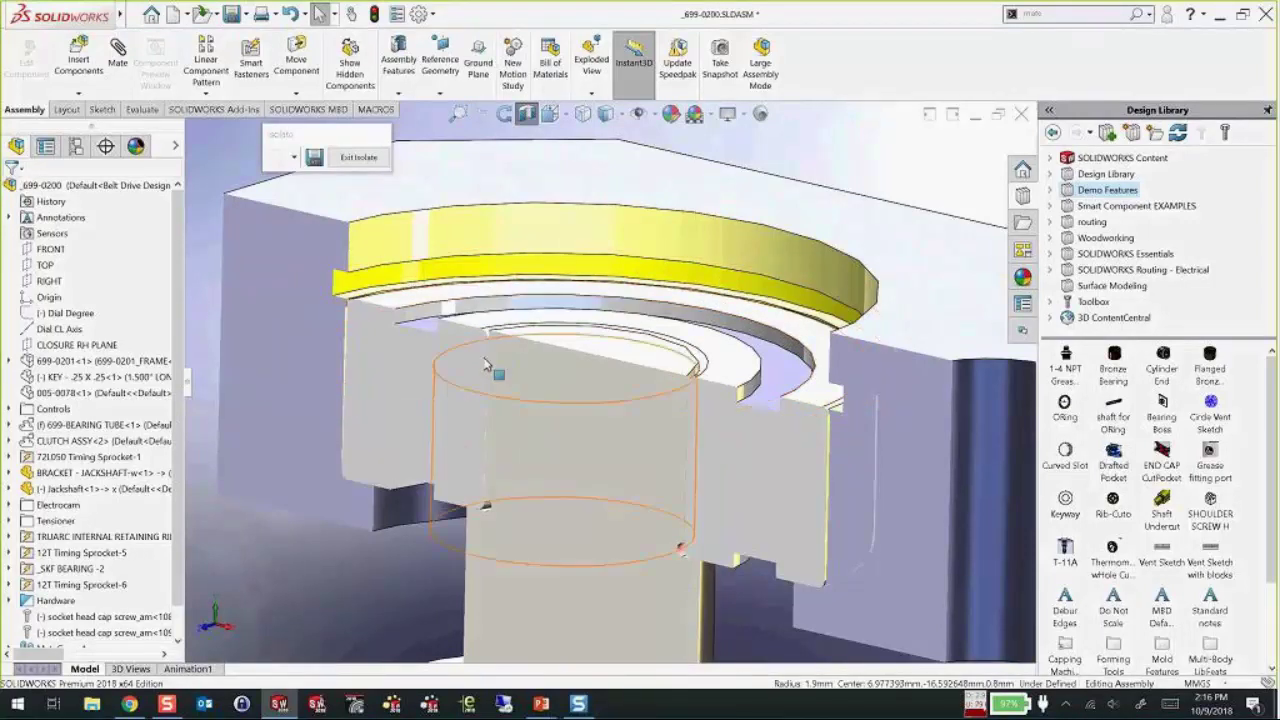
left_click(545, 305)
key("Tab")
middle_click_drag(578, 338, 680, 430)
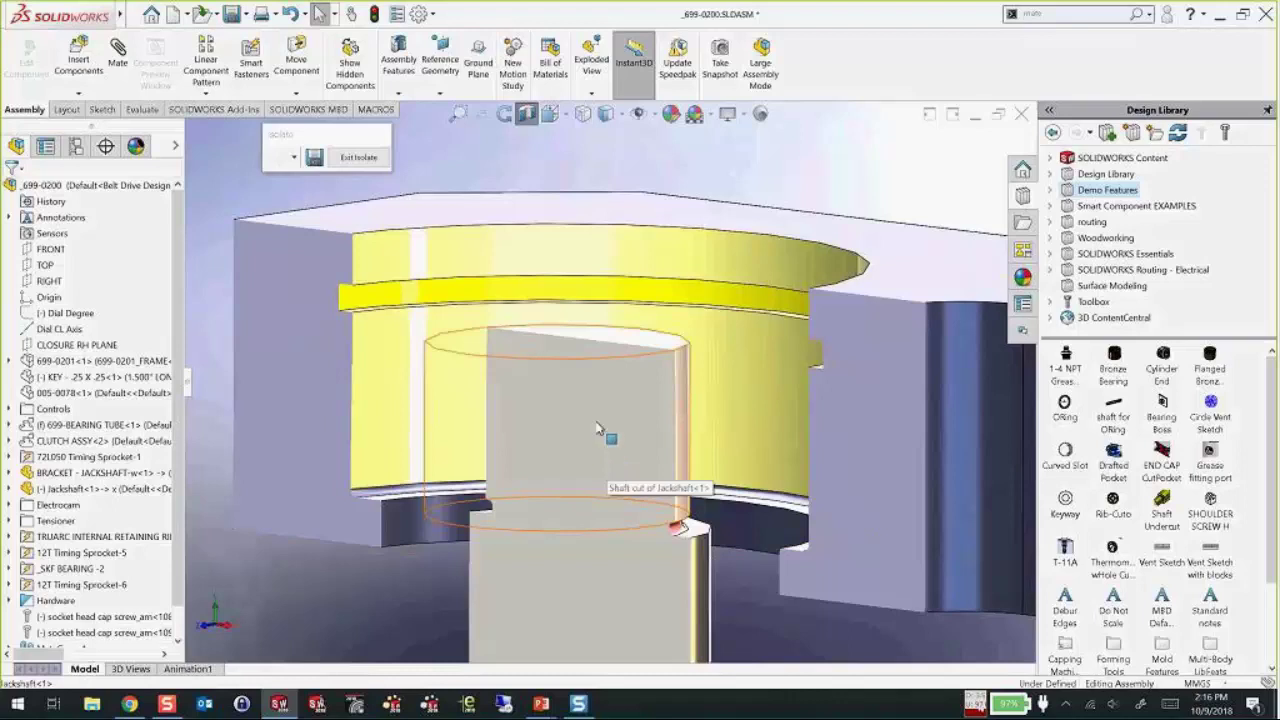
- Restore the hidden retaining ring and bearing in the upper bore, and turn off the section view
scroll(597, 428, "up", 2)
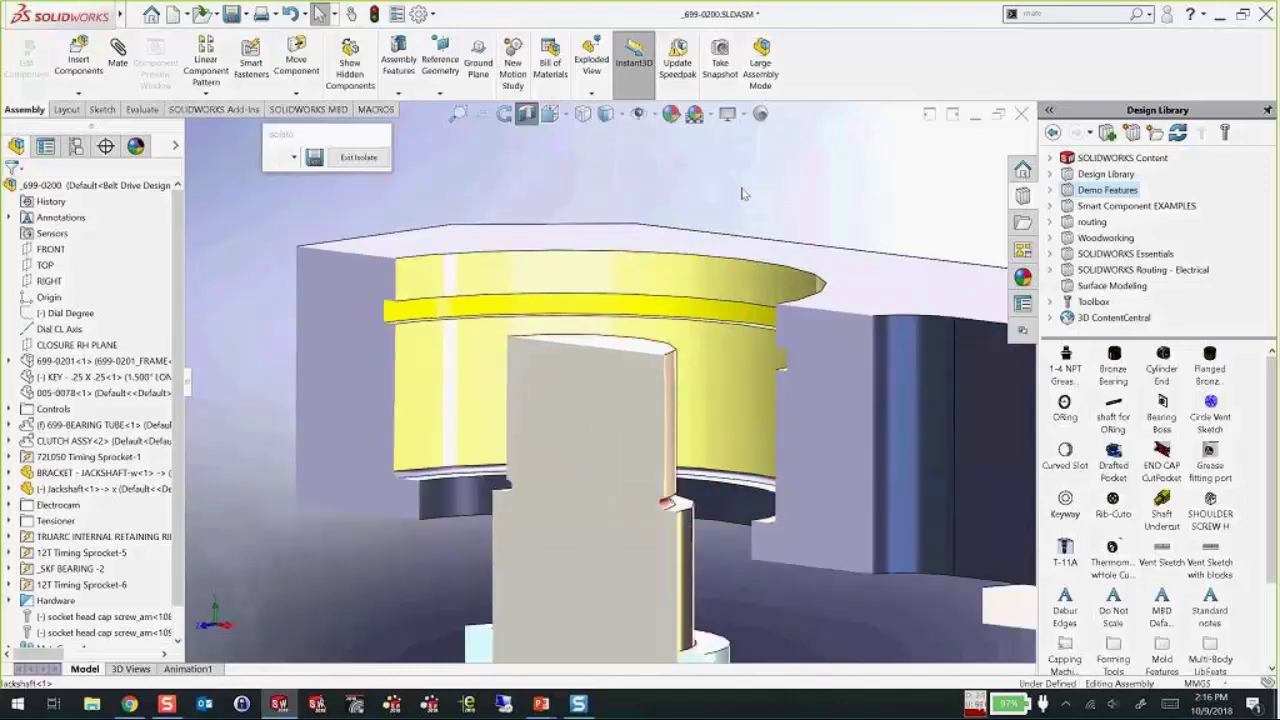
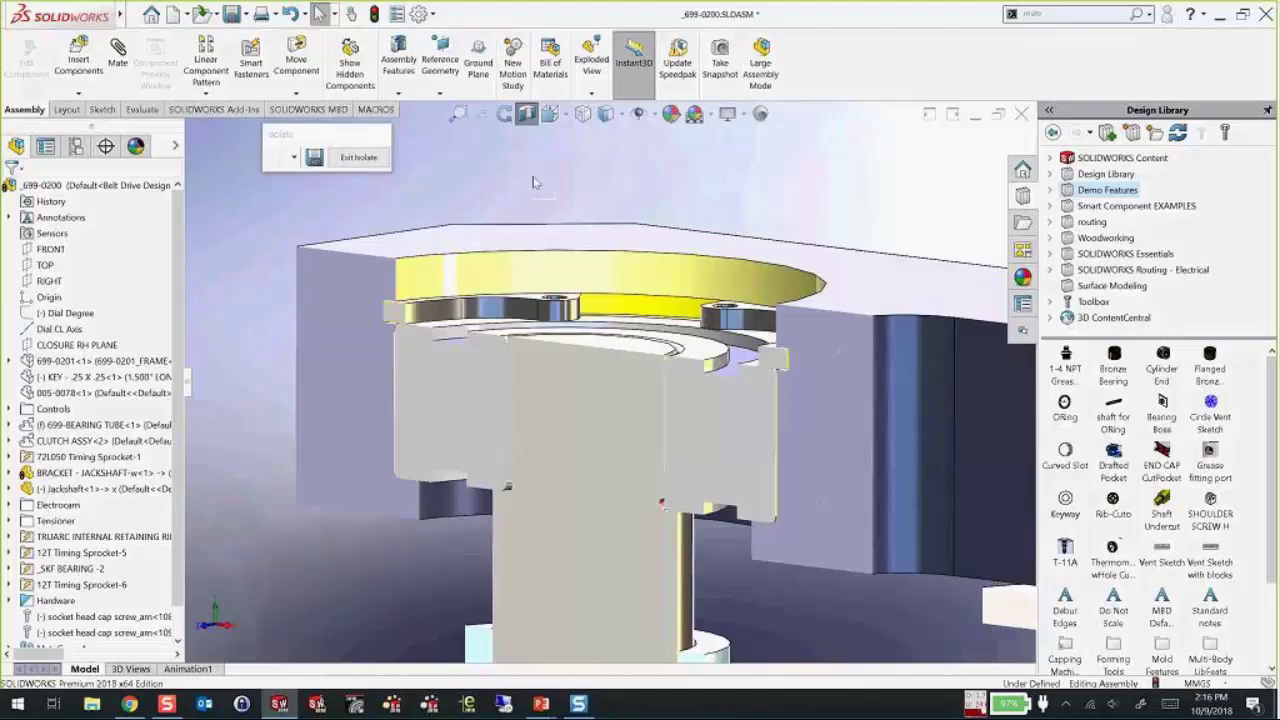
left_click(527, 114)
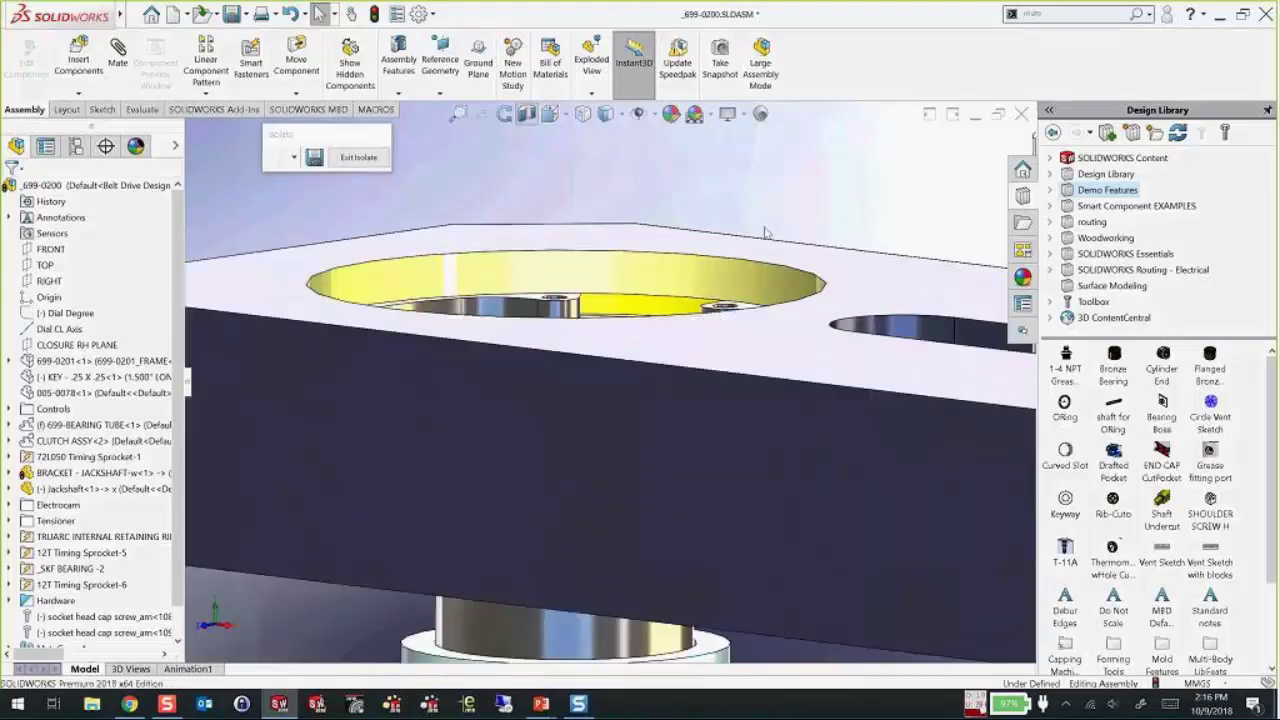
scroll(748, 363, "up", 9)
scroll(715, 419, "up", 1)
middle_click_drag(676, 415, 680, 354, "ctrl")
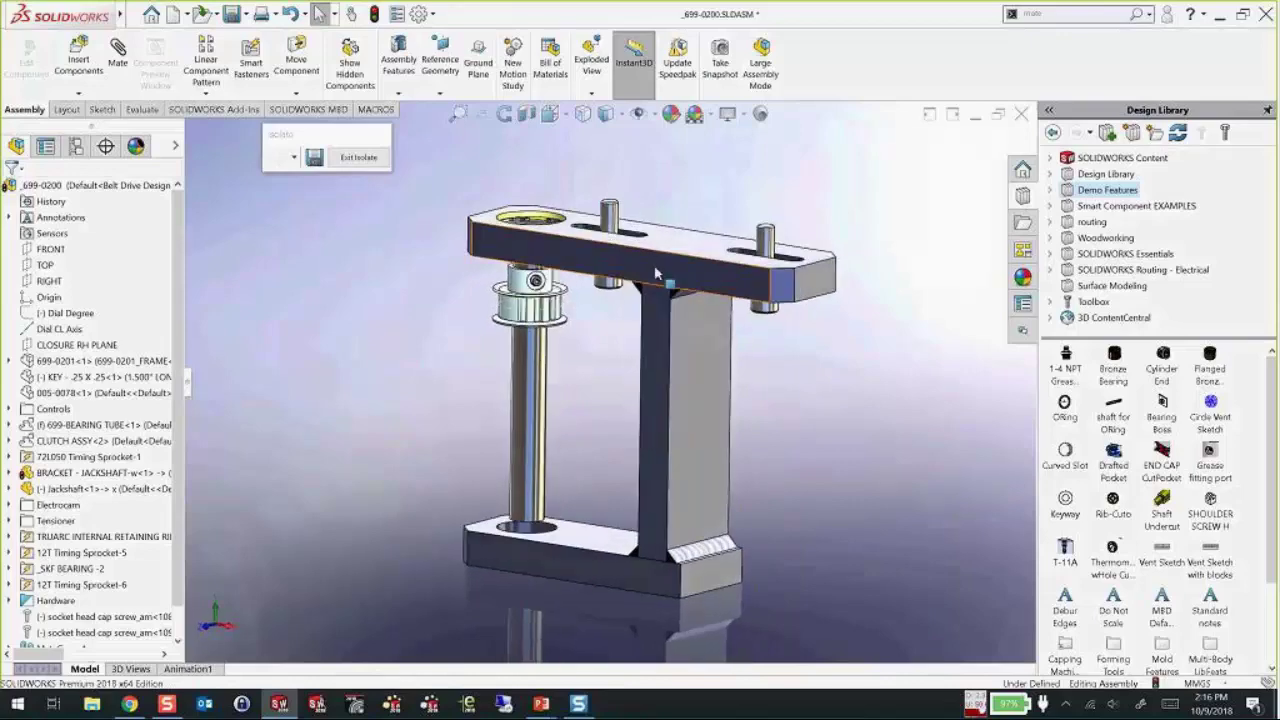
- Set the jackshaft bracket's overall height dimension to 150 mm and rebuild the assembly
left_click(657, 273)
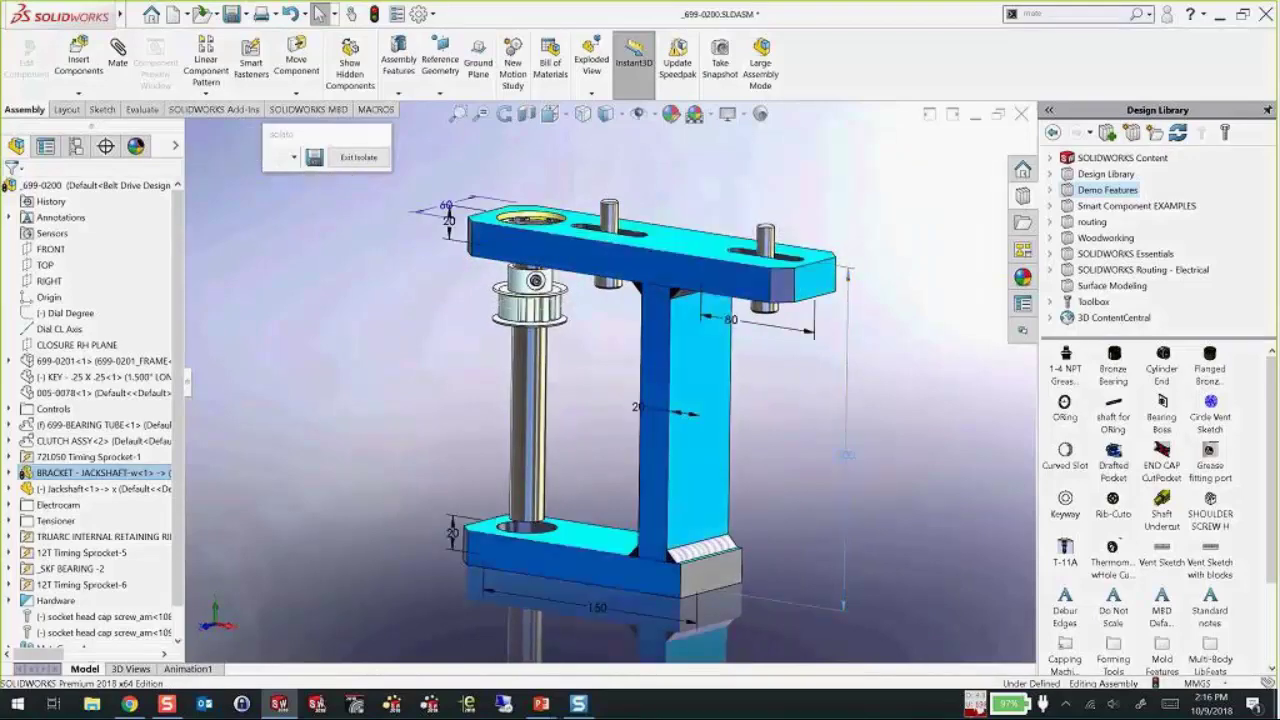
left_click(851, 465)
double_click(845, 455)
key("Return")
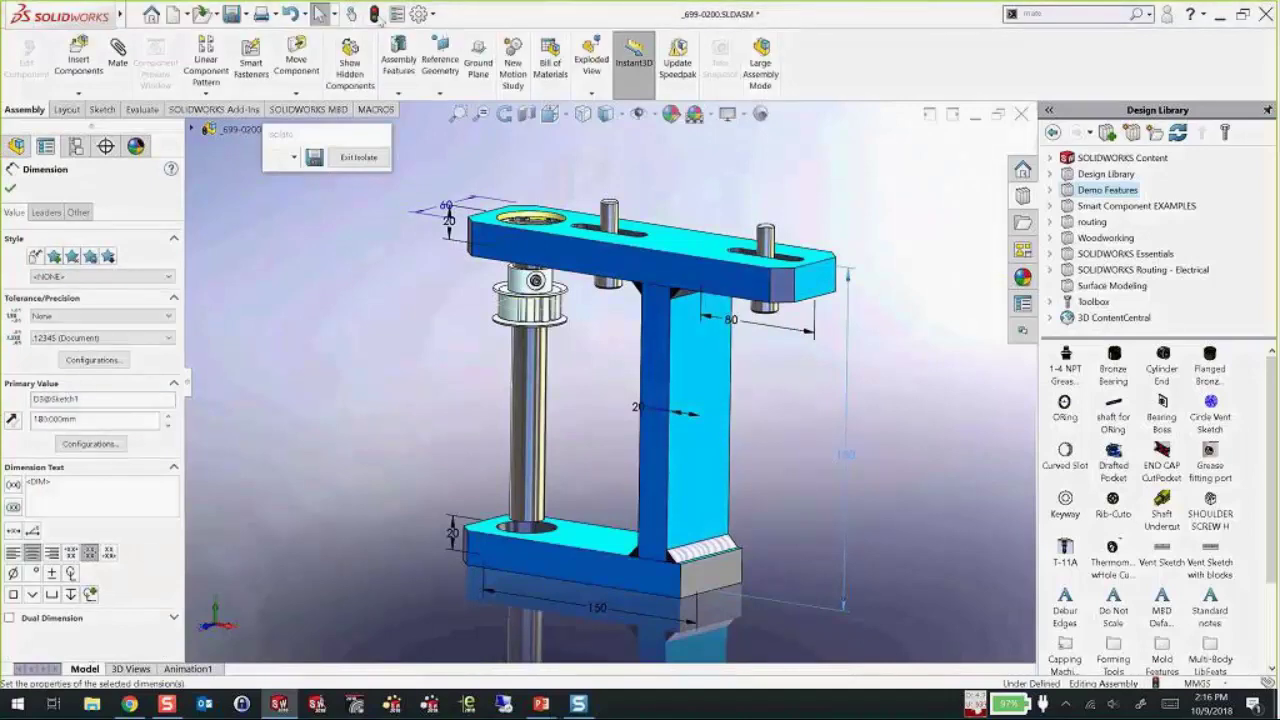
key("Escape")
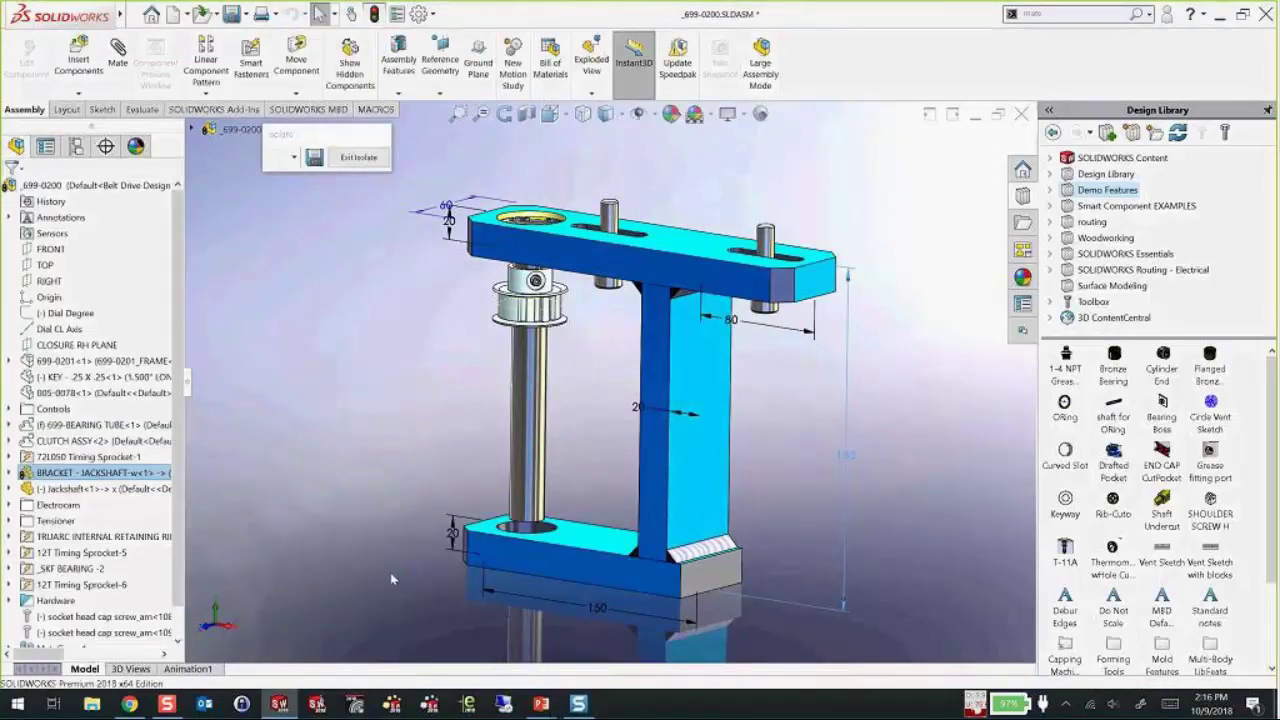
left_click(390, 572)
- Open the Capping Machine Parts folder of the Demo Features library
middle_click_drag(479, 548, 538, 553)
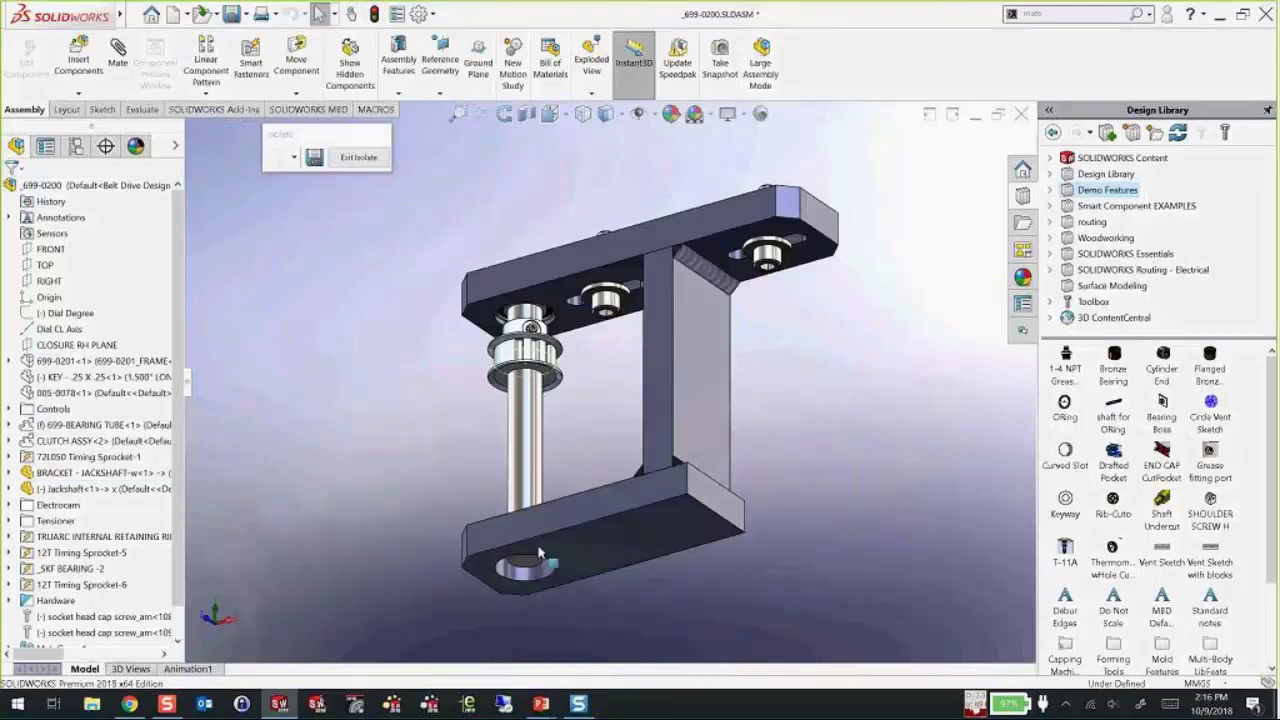
scroll(540, 553, "down", 5)
middle_click_drag(750, 465, 690, 420)
scroll(745, 335, "up", 5)
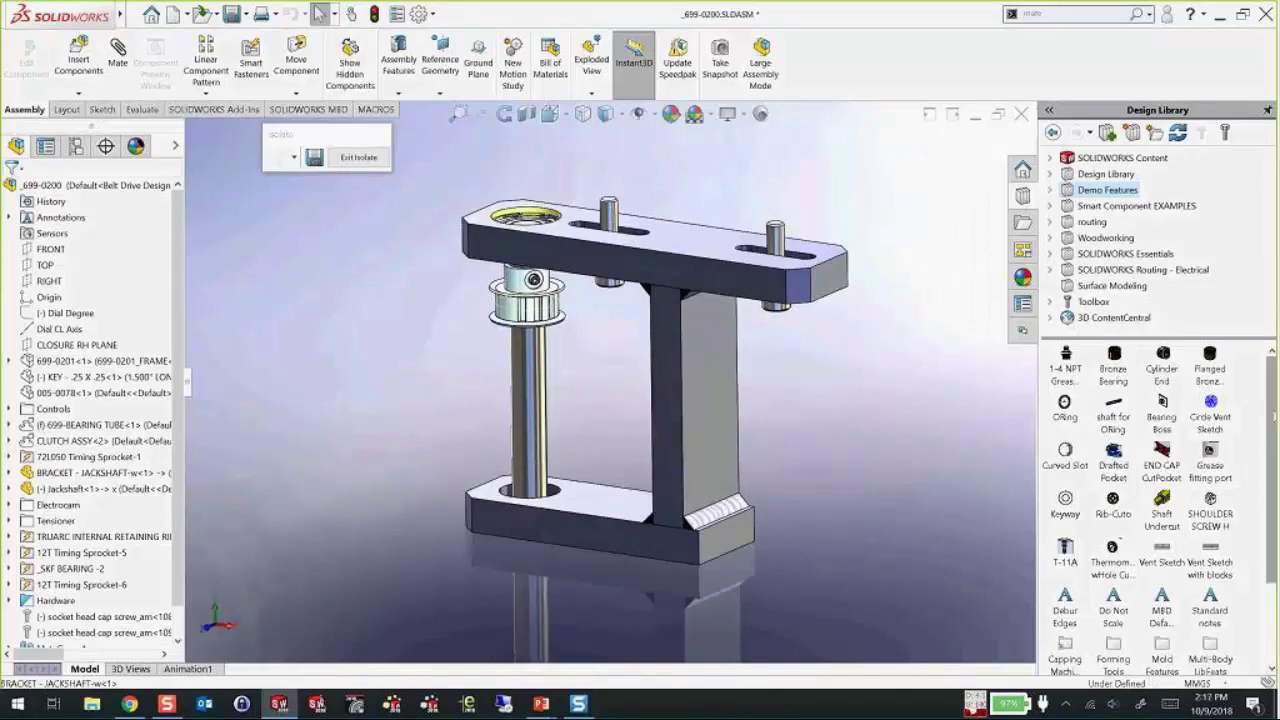
left_click_drag(1273, 484, 1272, 540)
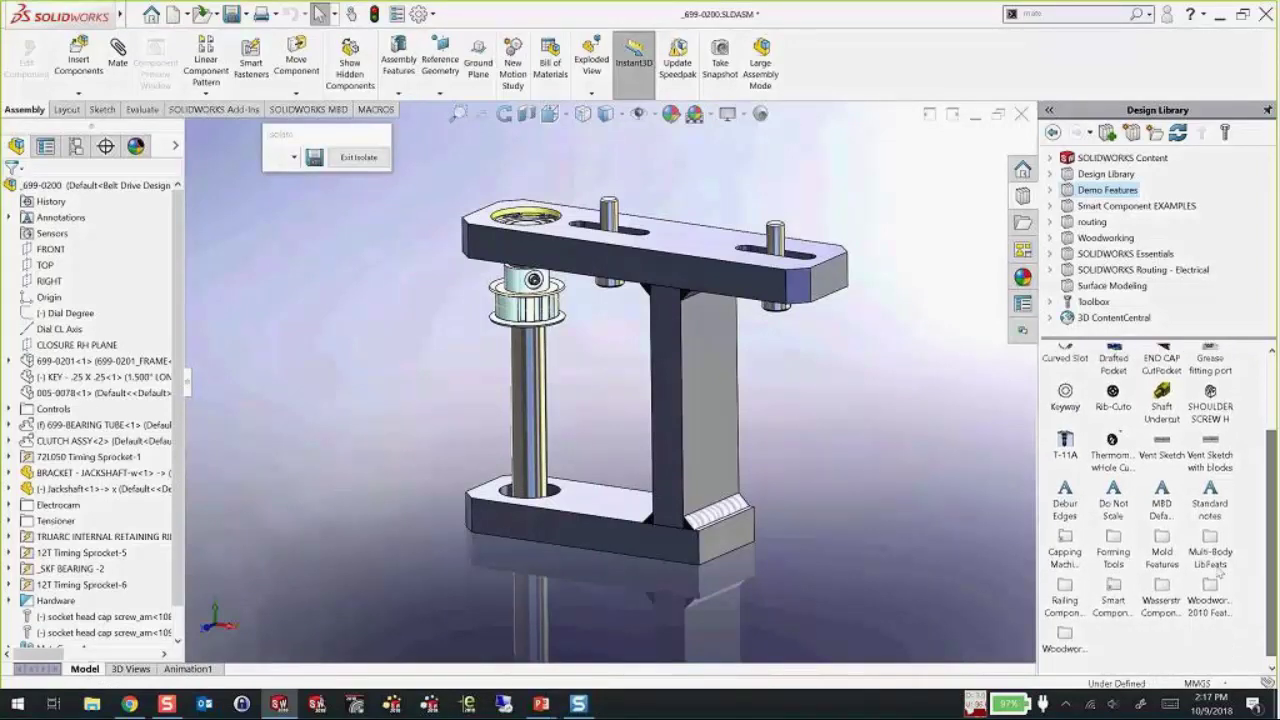
double_click(1060, 556)
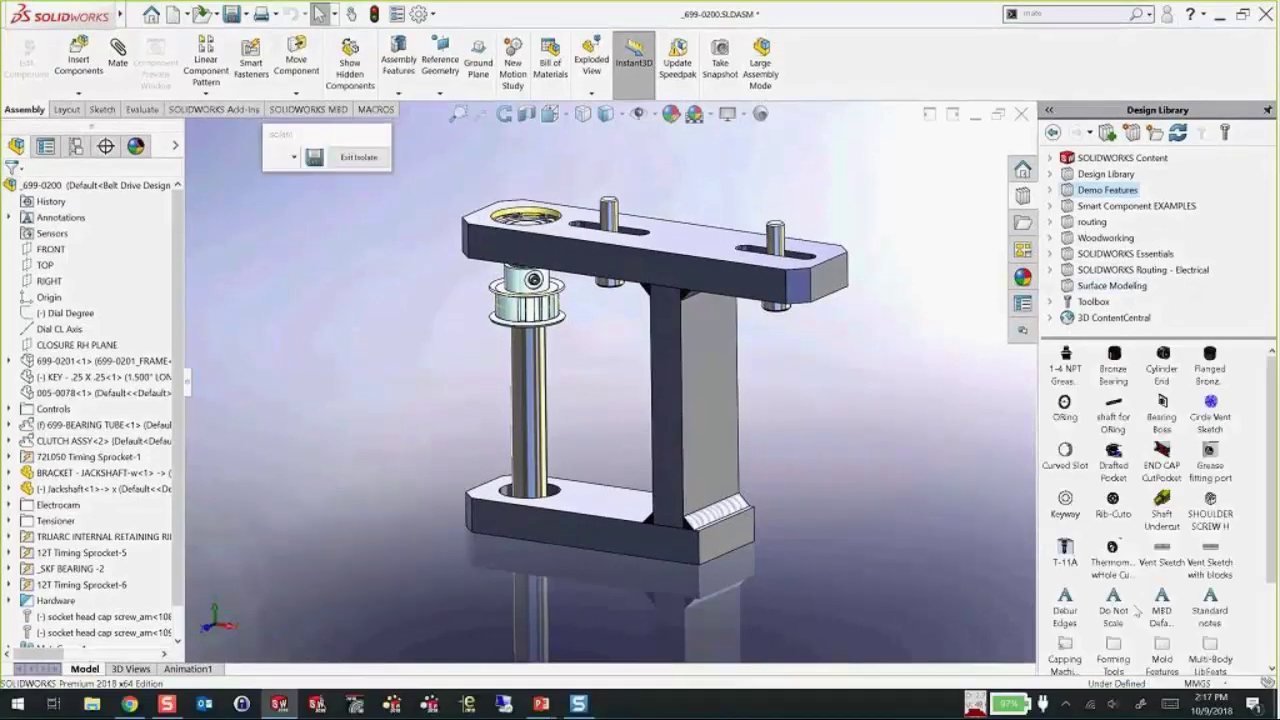
double_click(1065, 655)
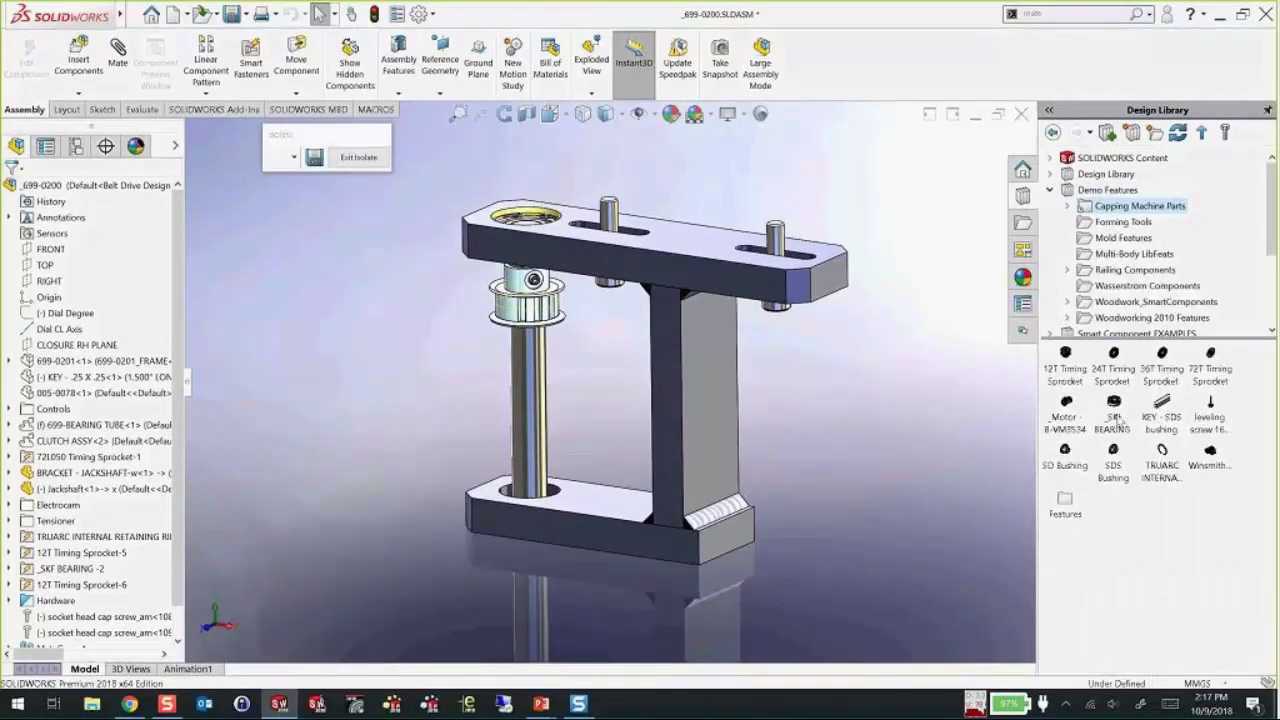
- Insert one _SKF BEARING from the library onto the jackshaft just above the bracket's lower plate, using a concentric mate
mouse_move(1117, 419)
left_click_drag(1117, 419, 841, 421)
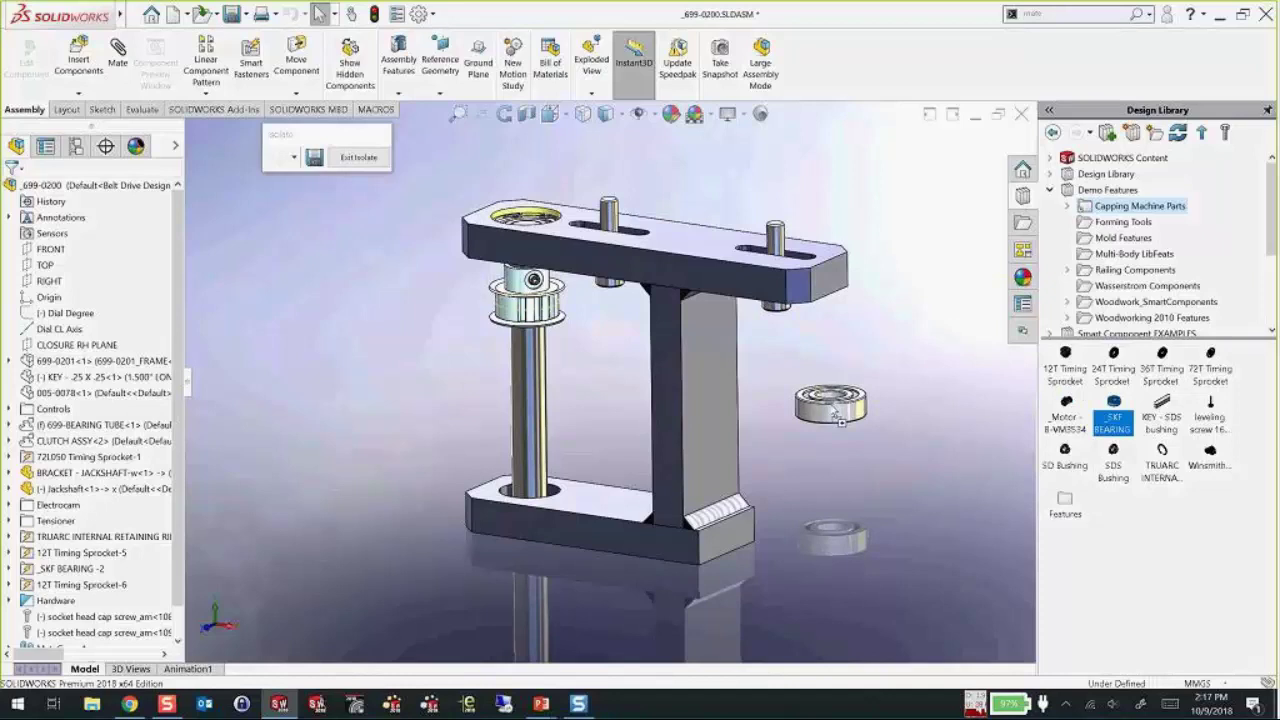
left_click_drag(841, 421, 841, 421)
left_click_drag(779, 239, 537, 390)
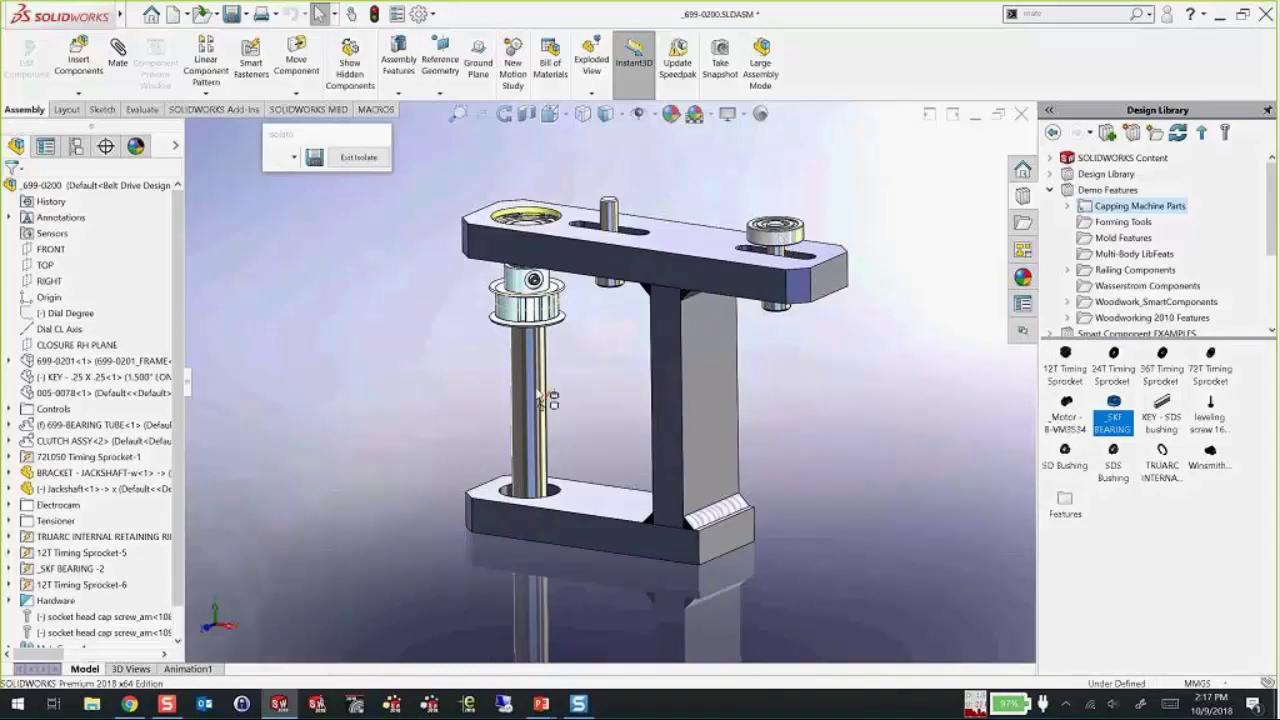
left_click(541, 398)
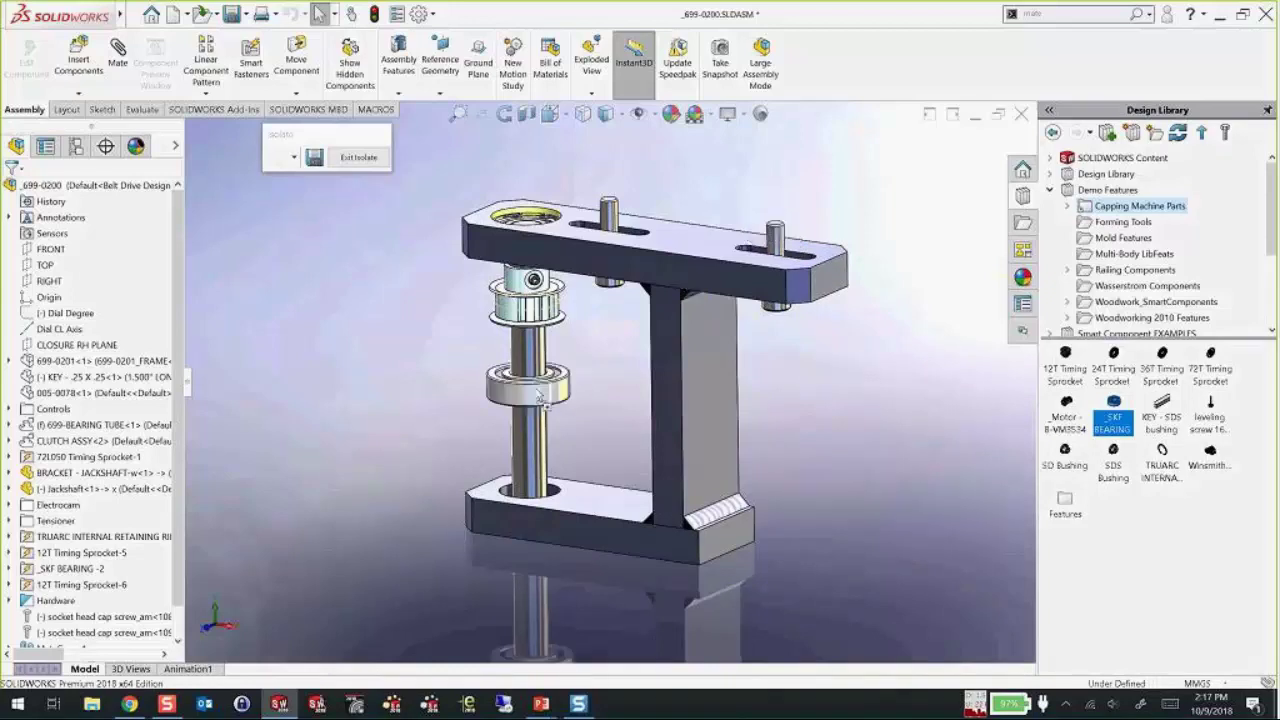
left_click(624, 258)
left_click_drag(779, 309, 507, 306)
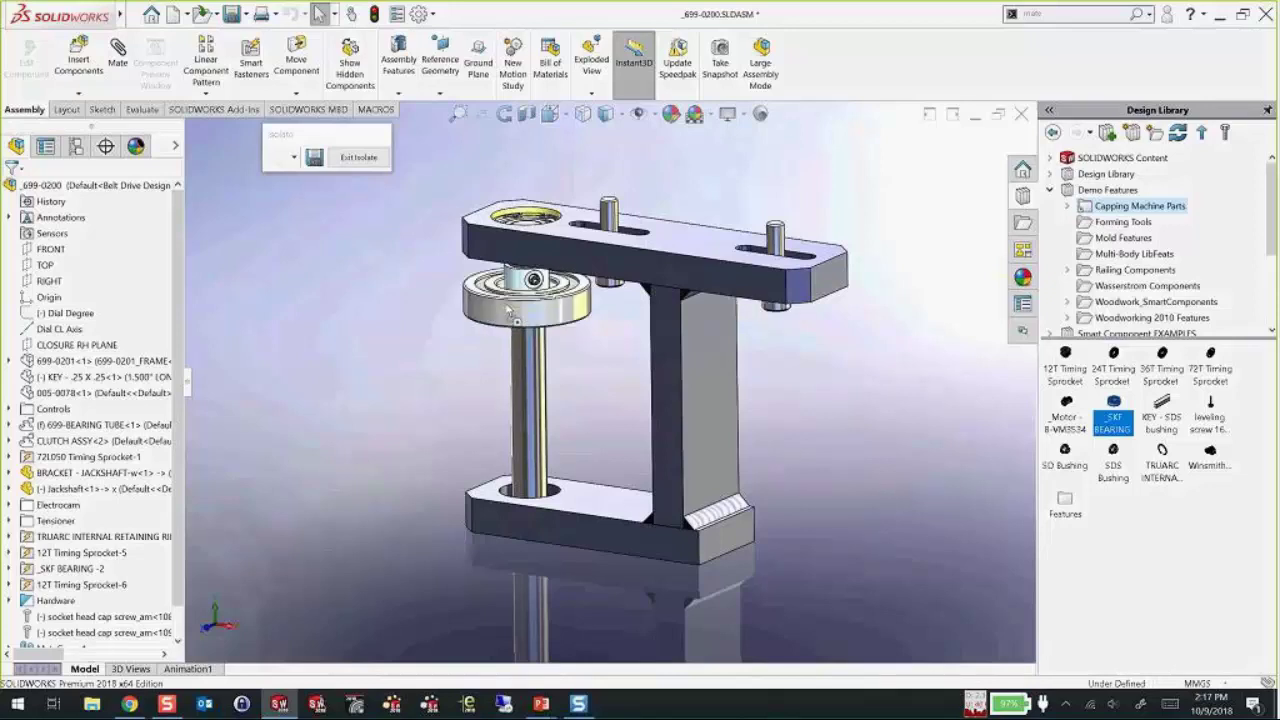
left_click_drag(512, 315, 535, 454)
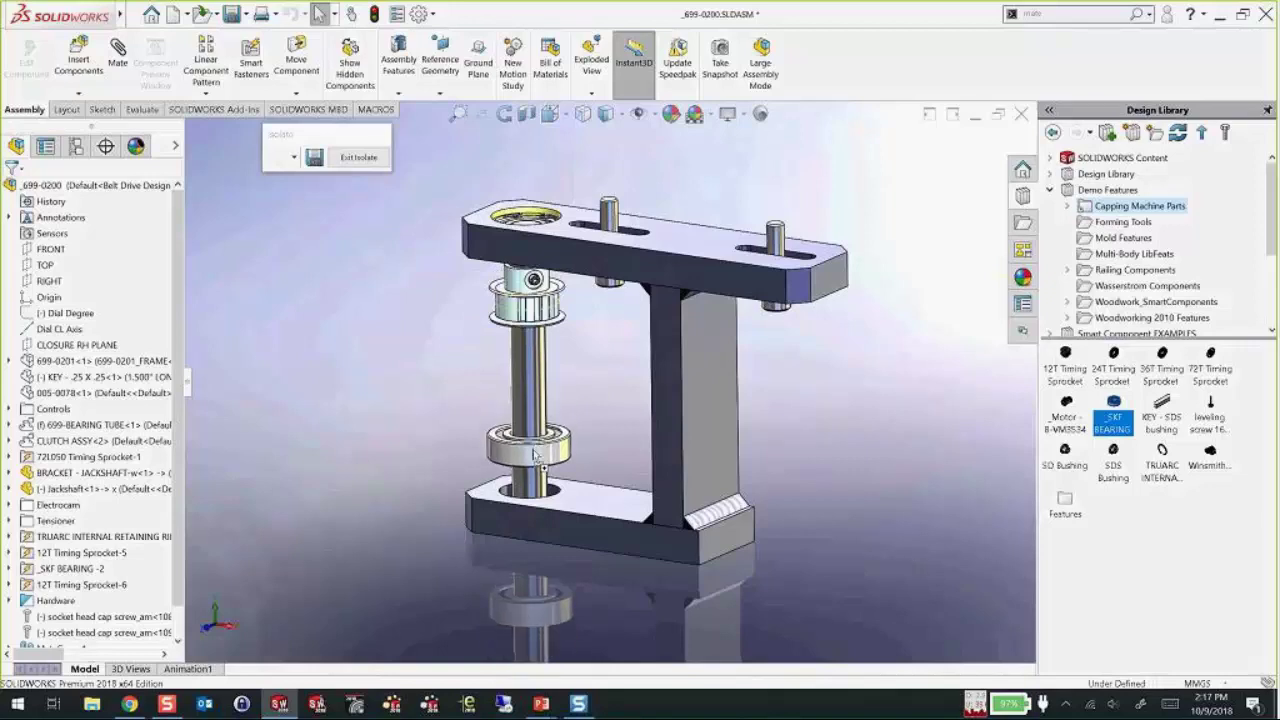
left_click_drag(535, 455, 531, 455)
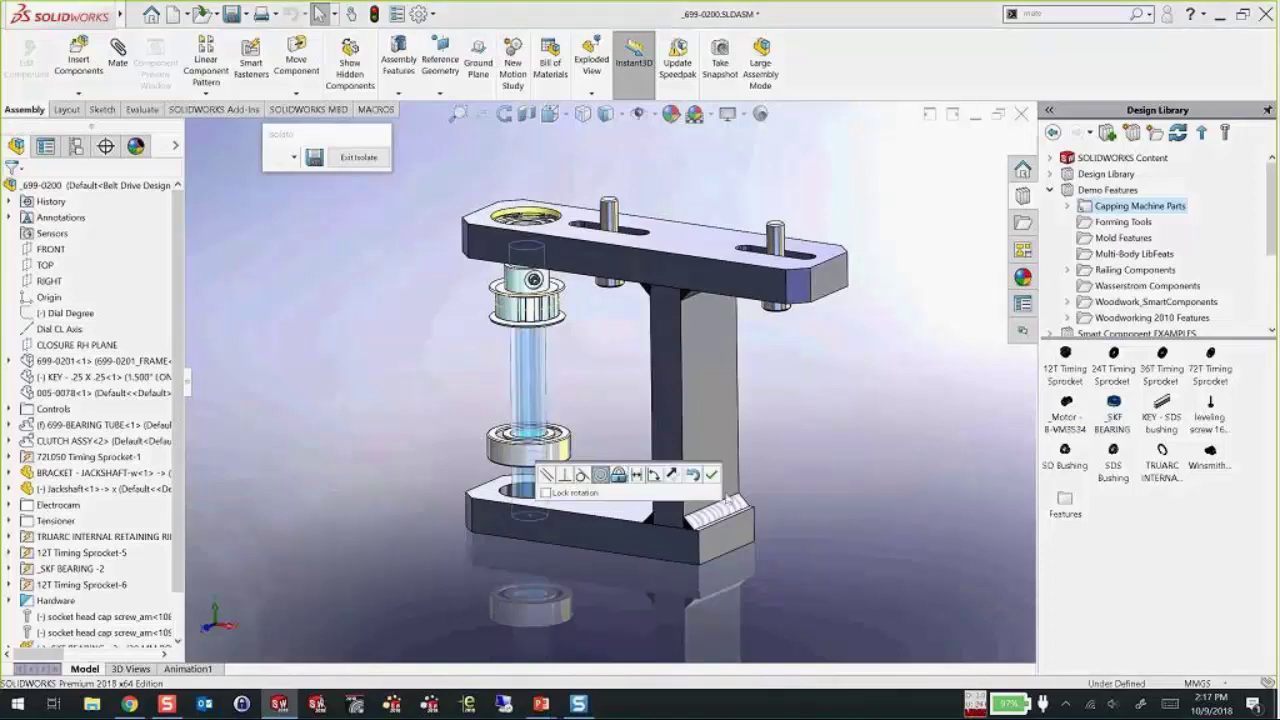
left_click(711, 475)
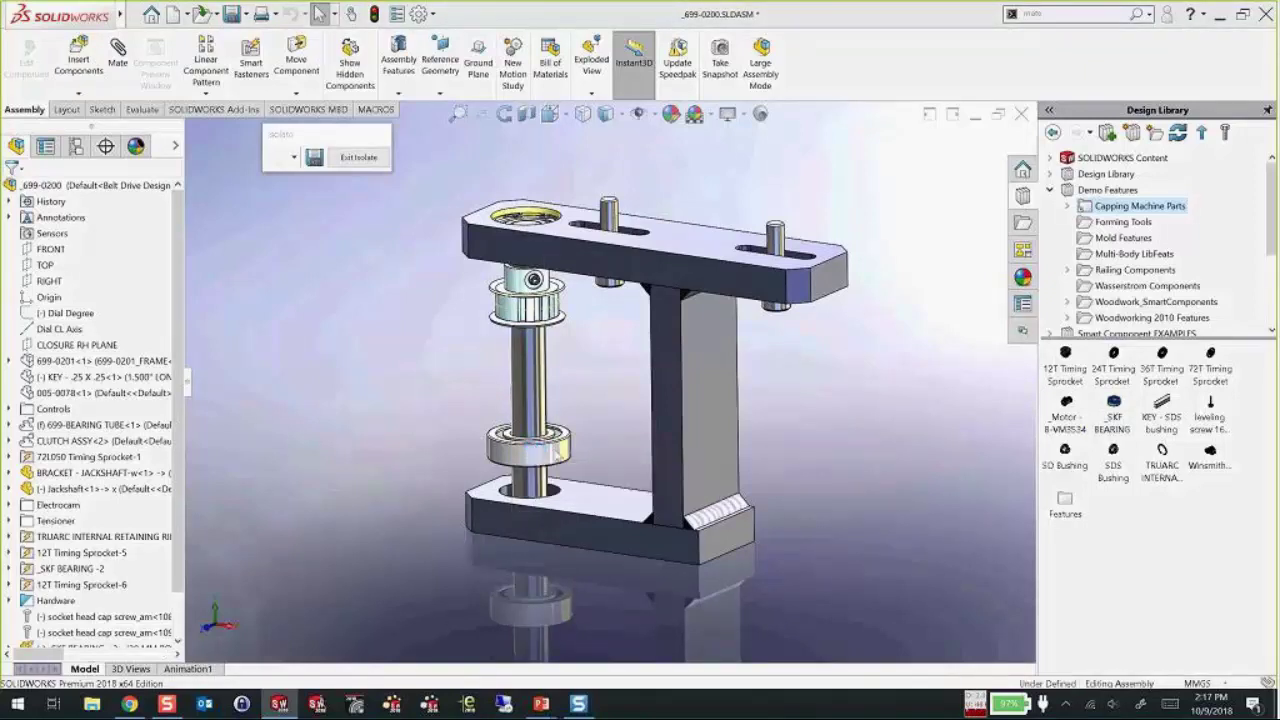
scroll(540, 393, "down", 6)
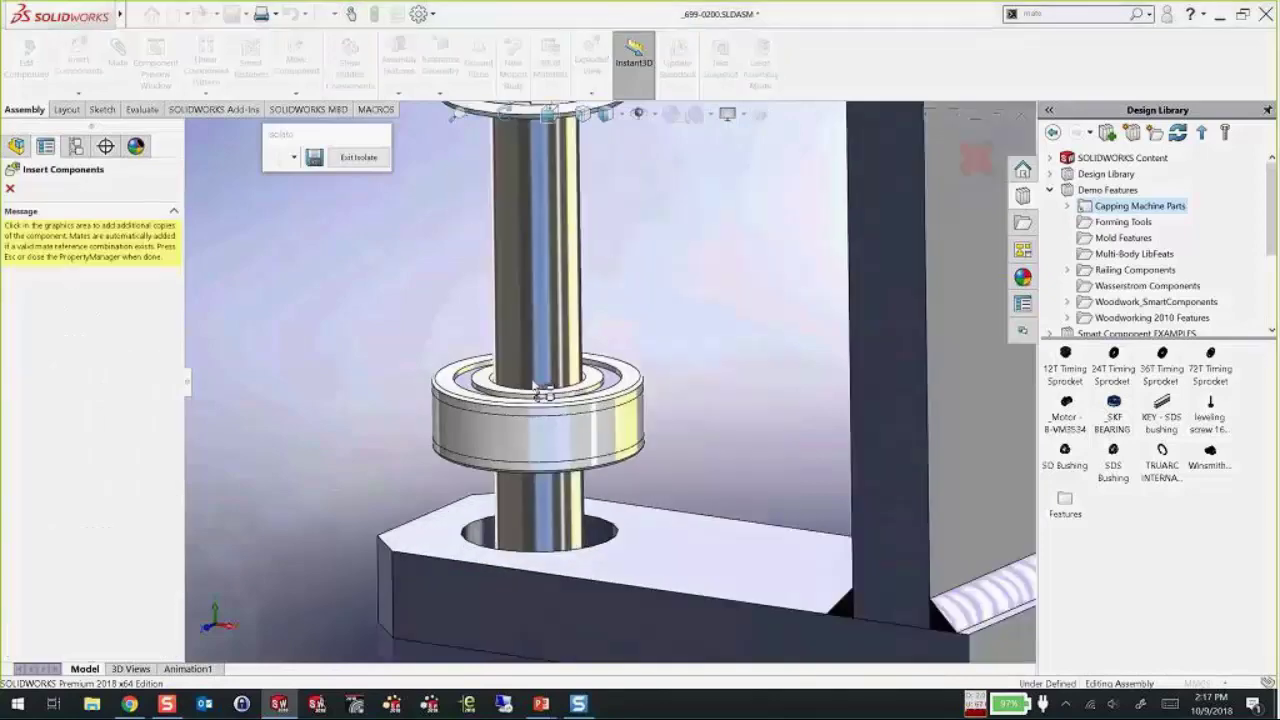
left_click(795, 422)
key("Escape")
- Switch the new bearing's configuration to 17 MM BORE "SKF 6203 2Z"
left_click(601, 431)
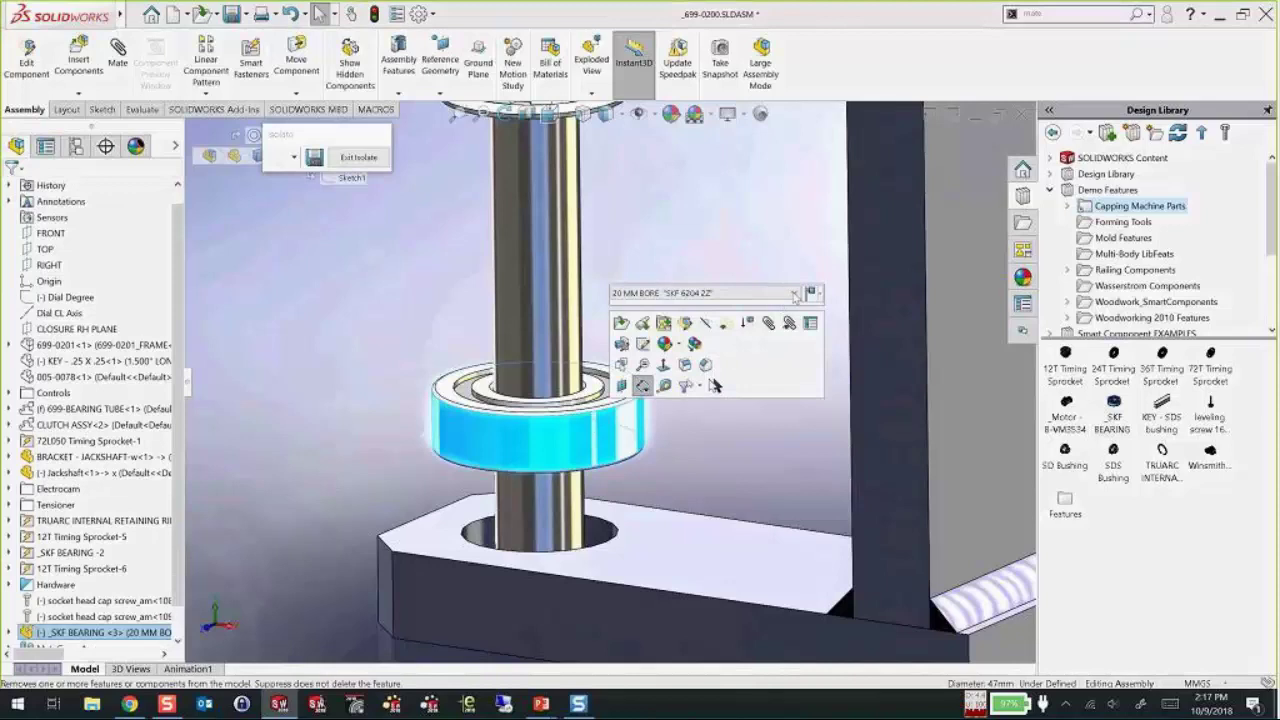
left_click(794, 293)
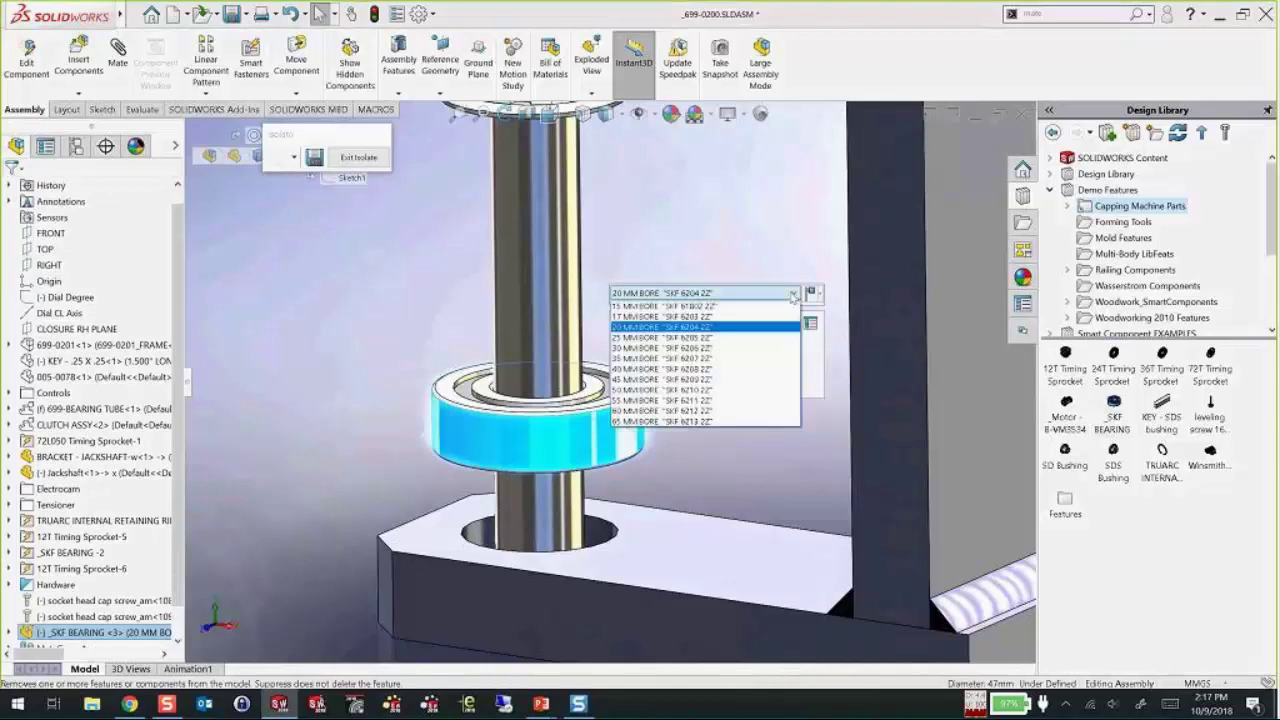
left_click(688, 317)
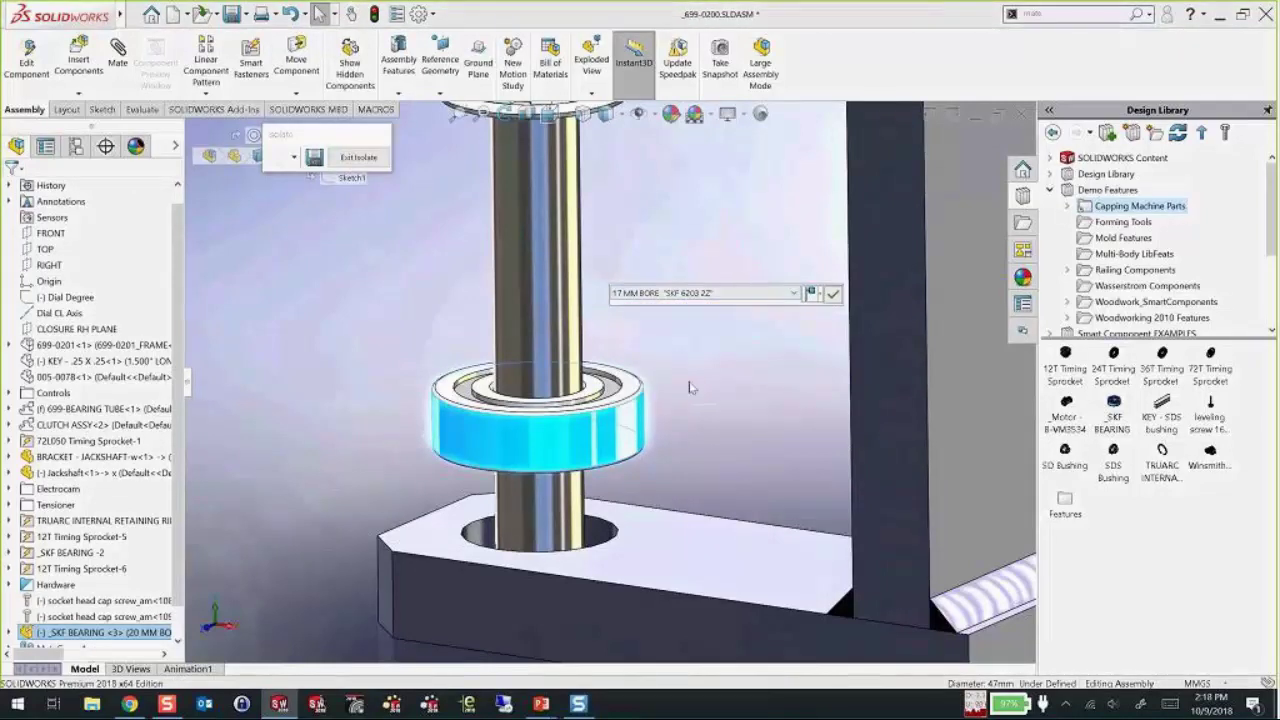
- Slide the new bearing down along the jackshaft into the bore of the bracket's lower plate
middle_click_drag(627, 432, 586, 540)
left_click_drag(585, 452, 578, 640)
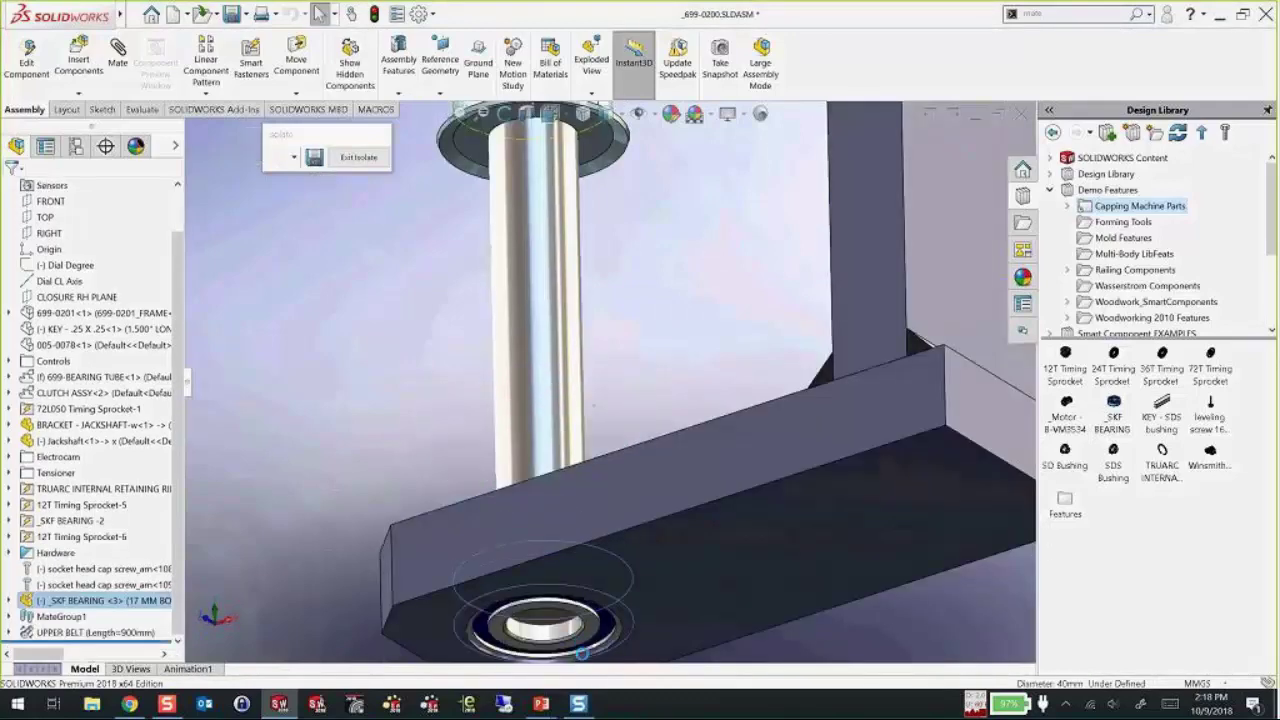
scroll(571, 569, "down", 2)
middle_click_drag(571, 569, 564, 403, "ctrl")
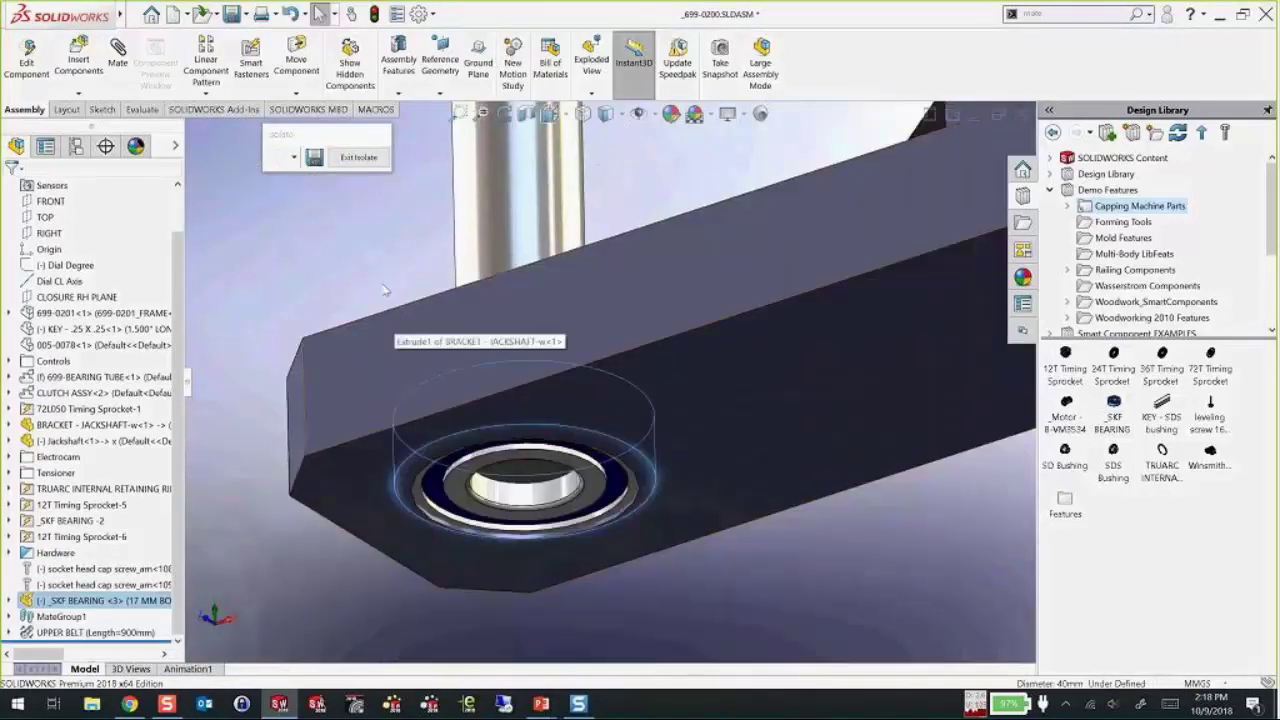
key("Escape")
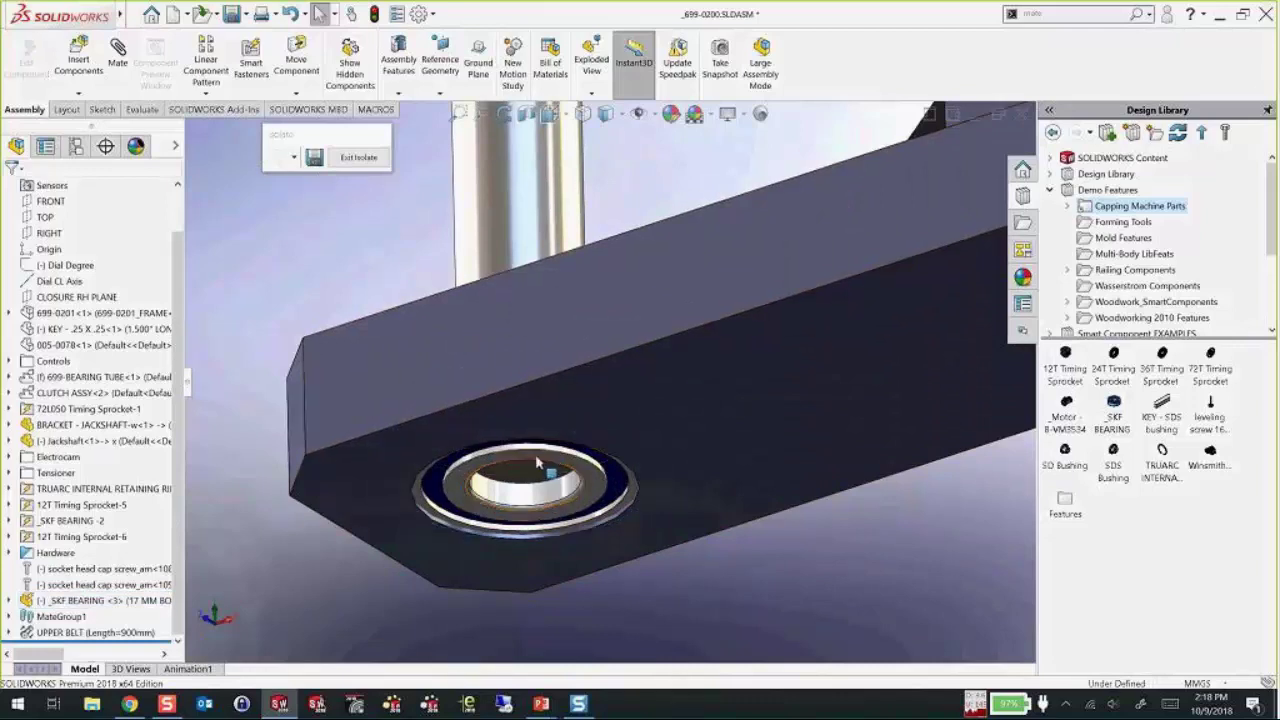
- Mate the bearing coincident with the jackshaft's lower end, and section the isolated parts through the lower bore
left_click(528, 472)
left_click_drag(524, 473, 530, 459, "alt")
left_click(687, 483)
key("Escape")
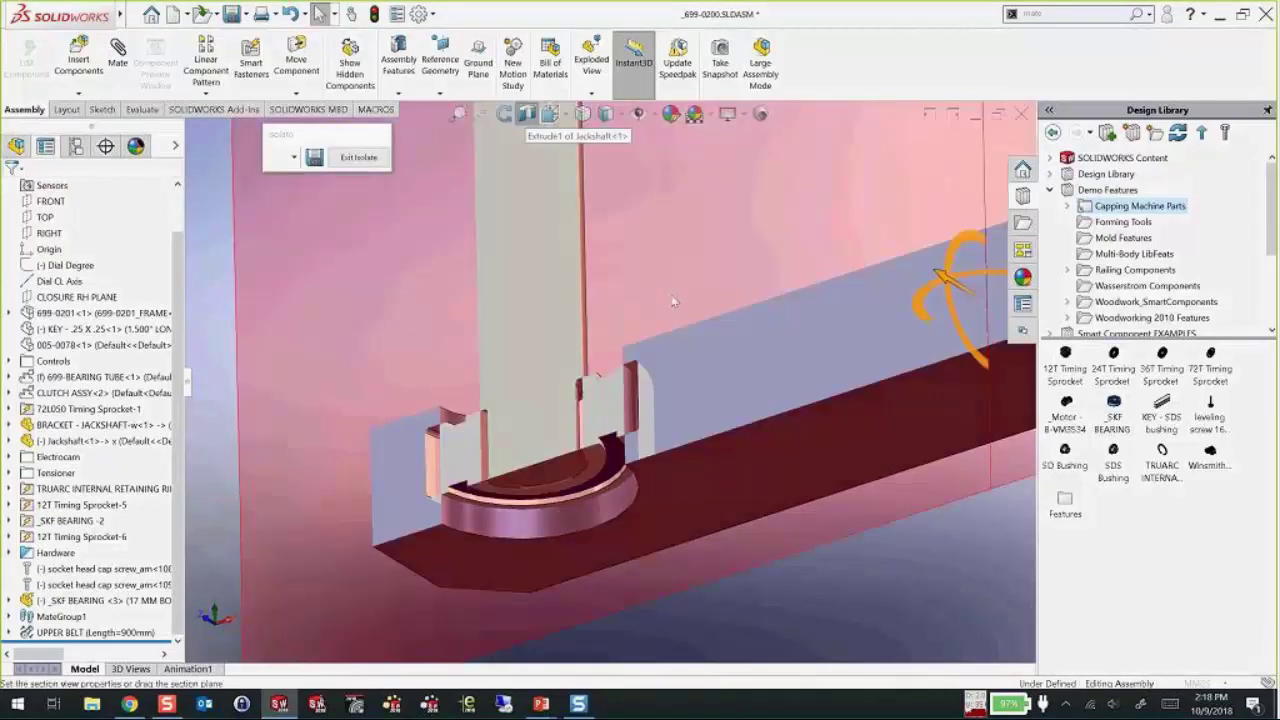
left_click(12, 189)
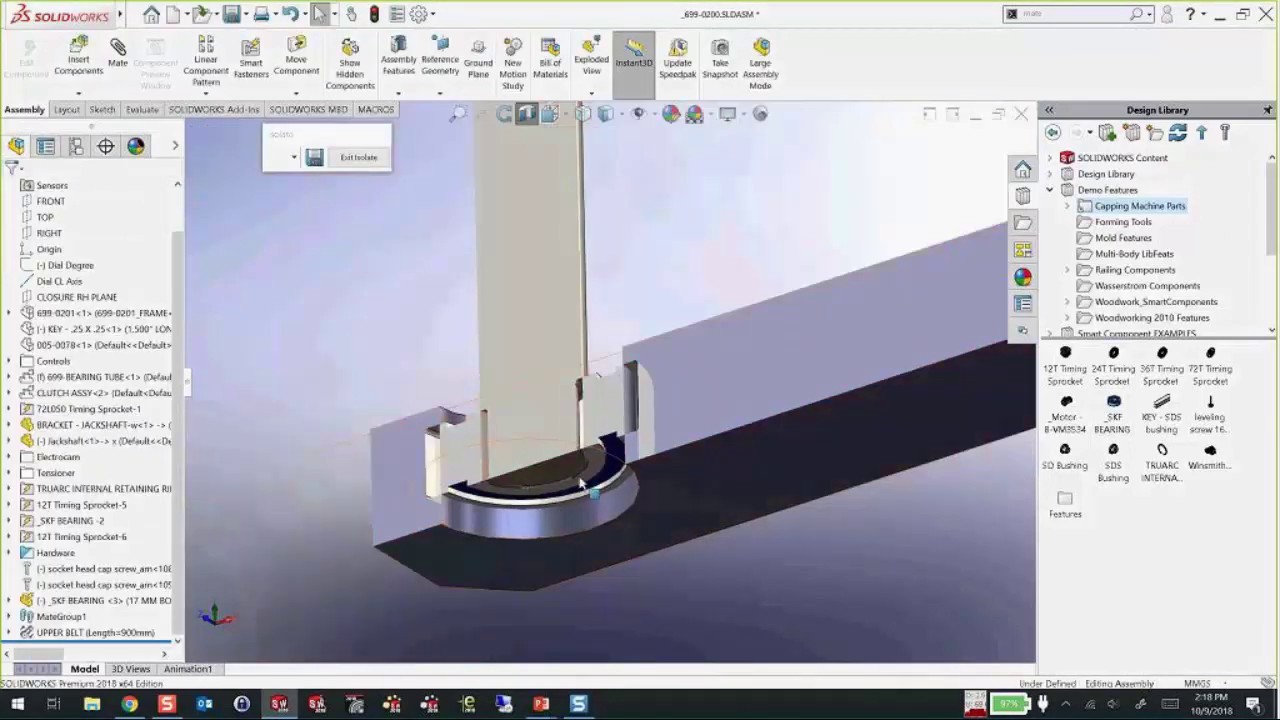
- Examine the mates attached to the newly inserted SKF bearing in the assembly tree
right_click(596, 472)
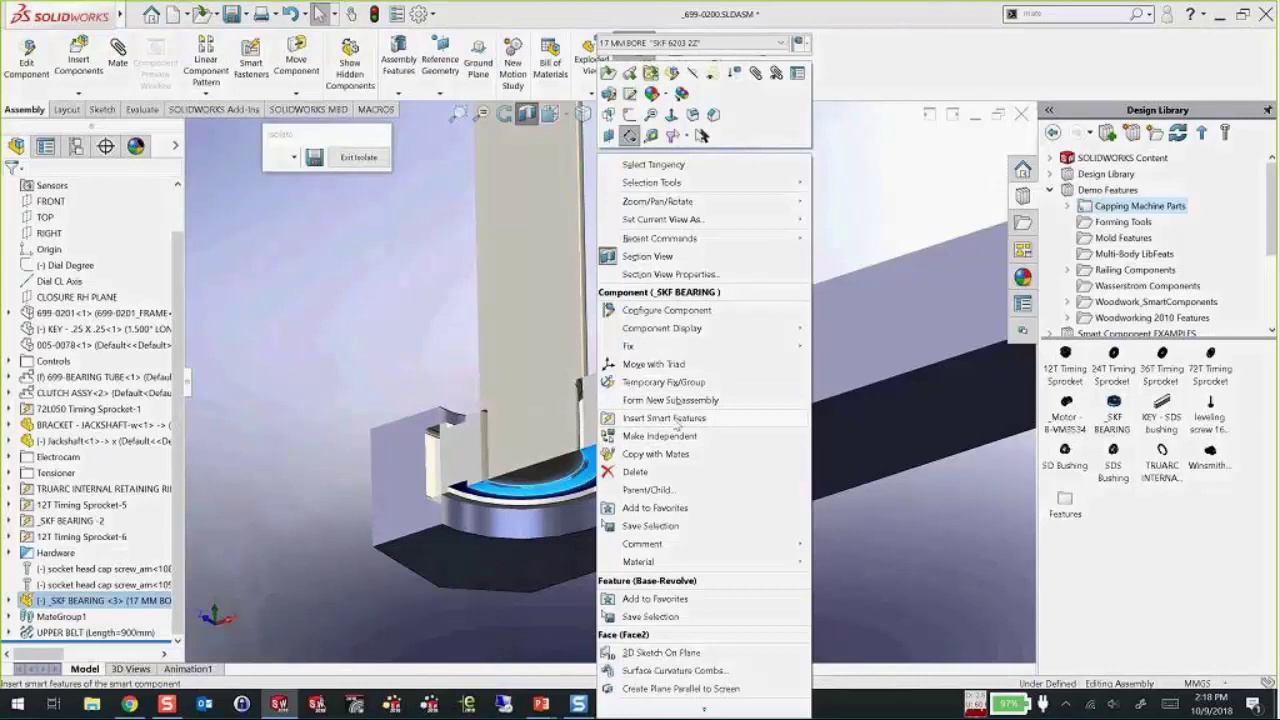
left_click(891, 576)
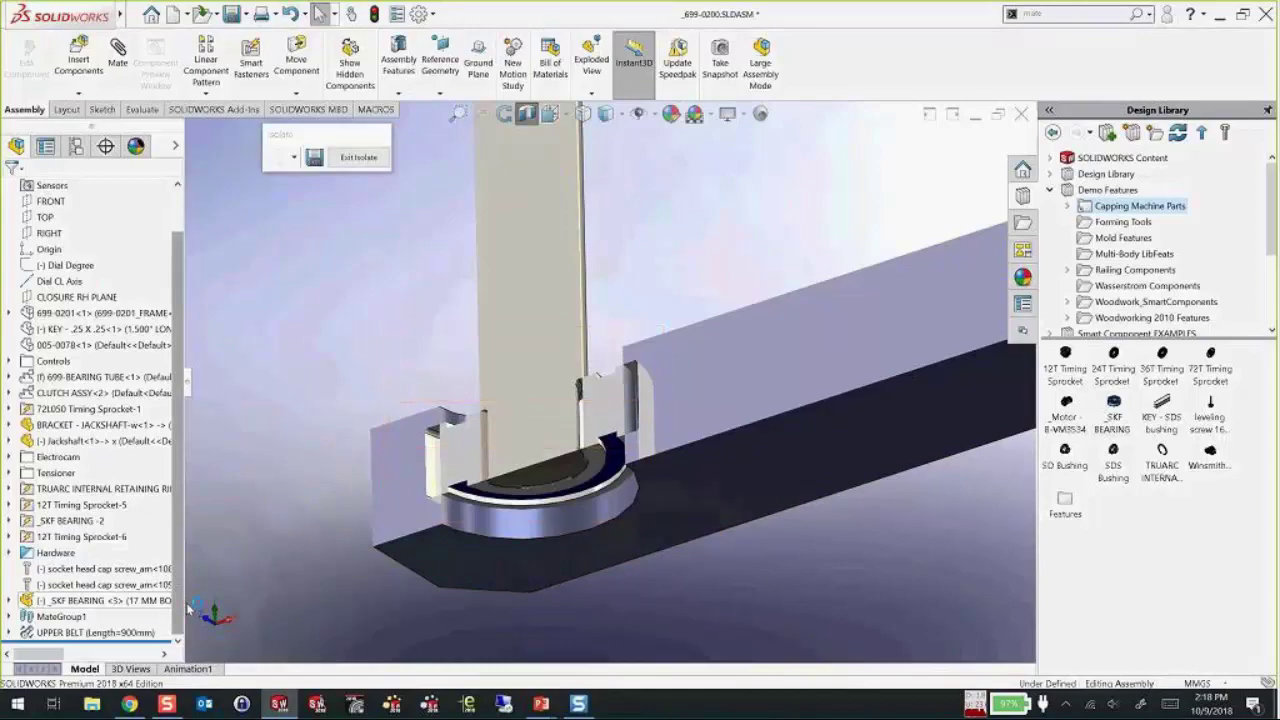
key("super+plus")
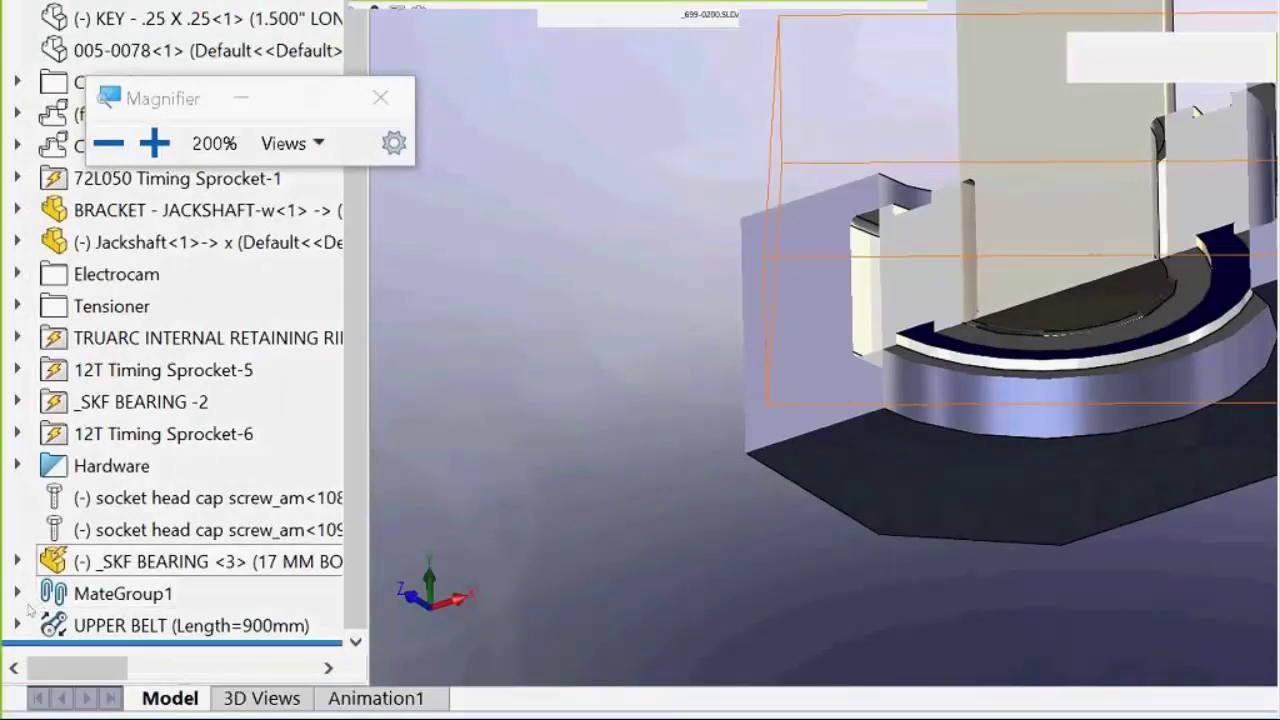
mouse_move(36, 610)
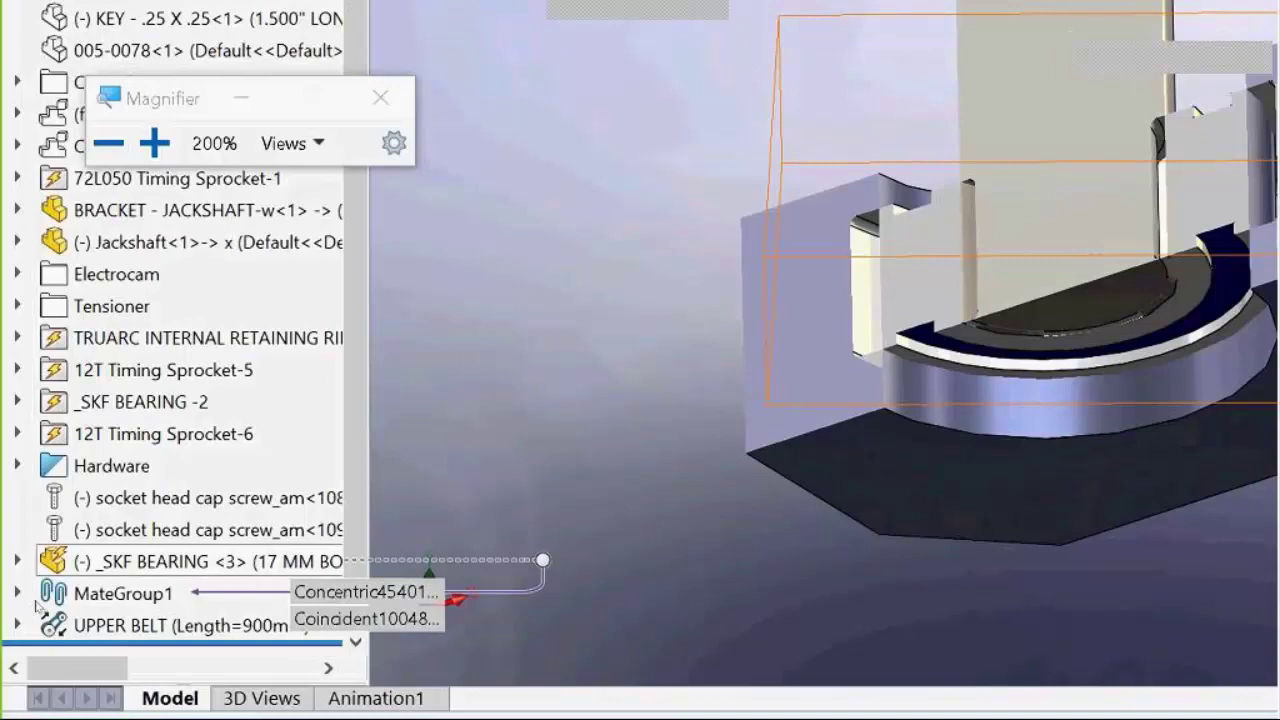
key("super+Escape")
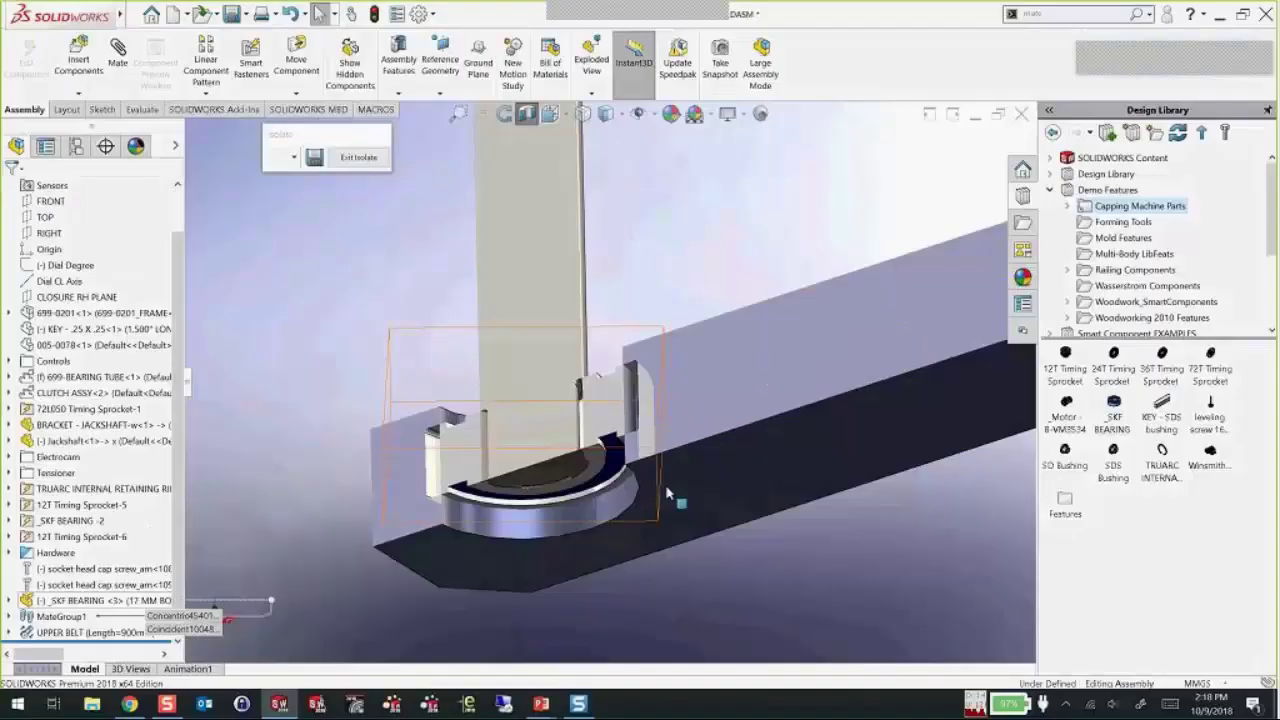
- Insert the lower bearing's smart features, cutting the housing bore into the bracket and the undercut into the jackshaft
right_click(600, 472)
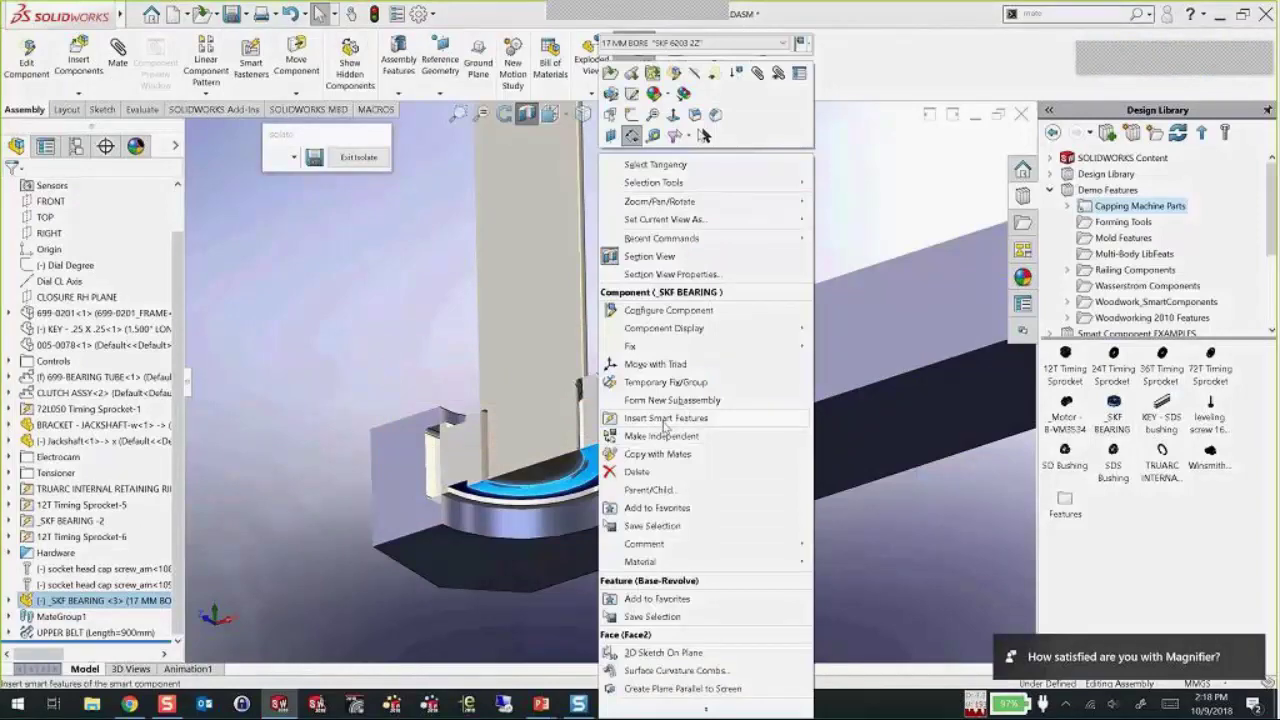
left_click(663, 422)
left_click(309, 389)
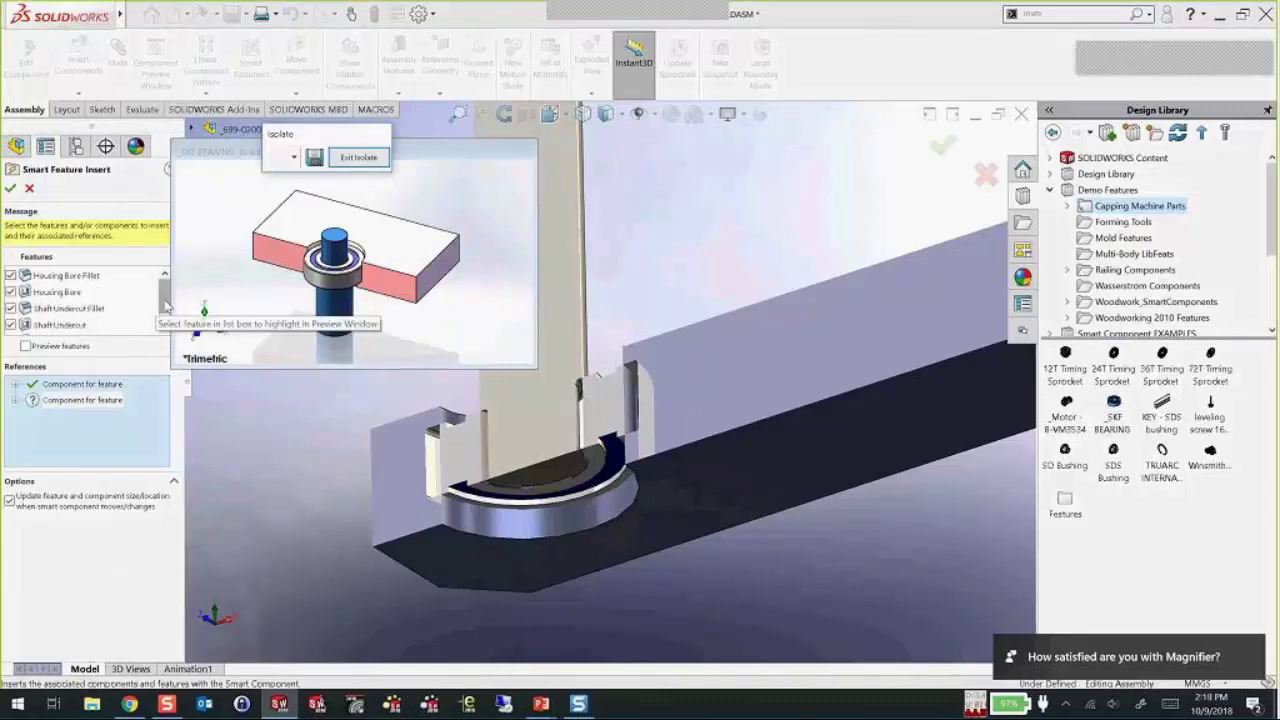
scroll(160, 318, "down", 1)
scroll(158, 318, "up", 1)
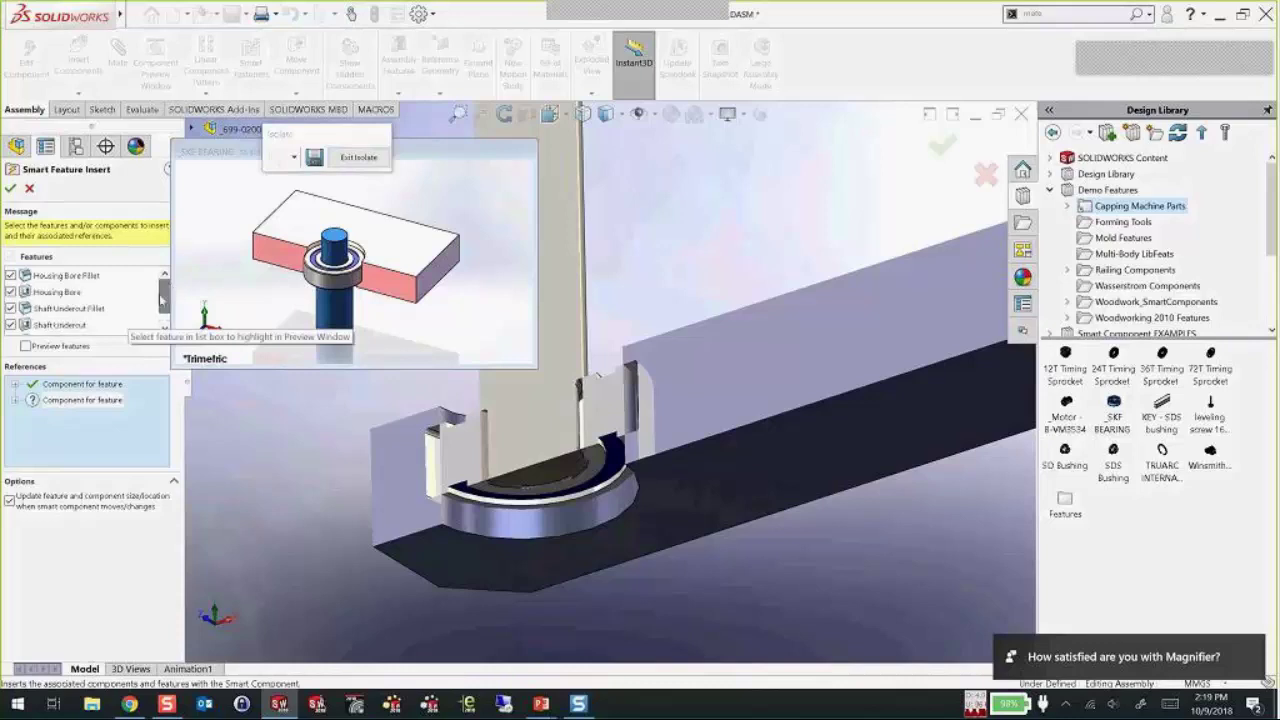
left_click(104, 385)
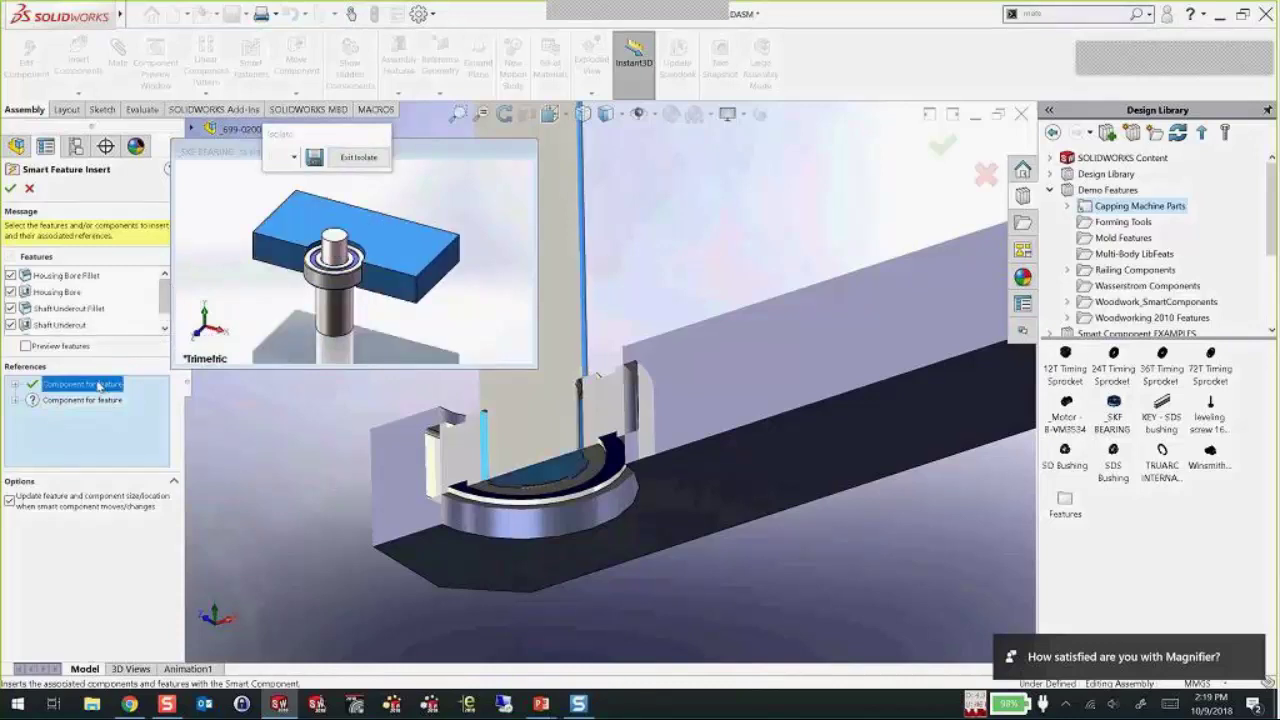
left_click(748, 465)
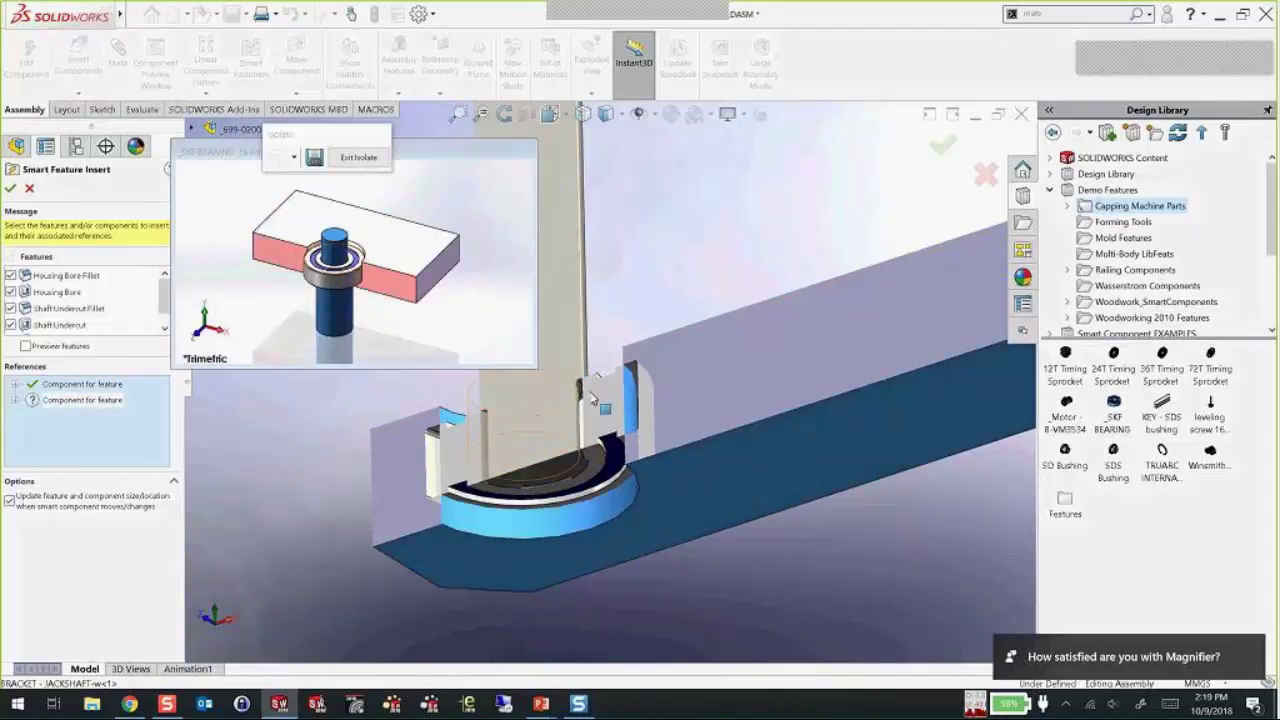
left_click(541, 476)
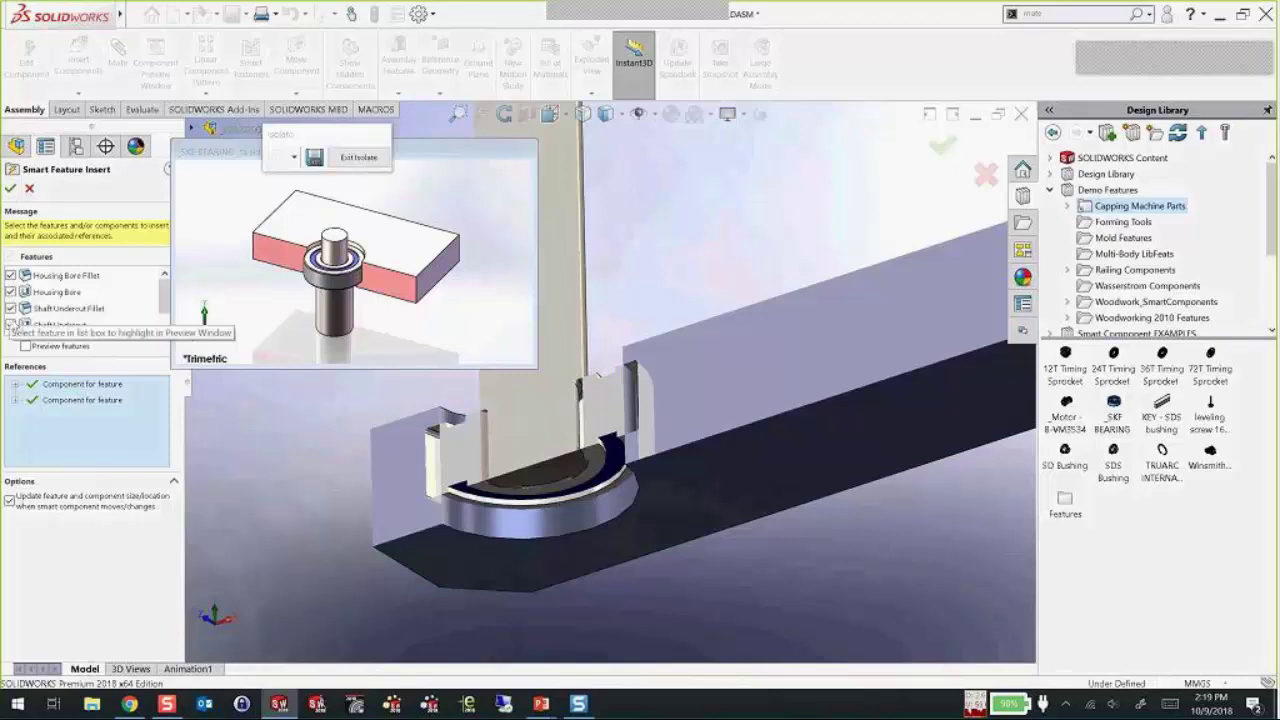
left_click(11, 189)
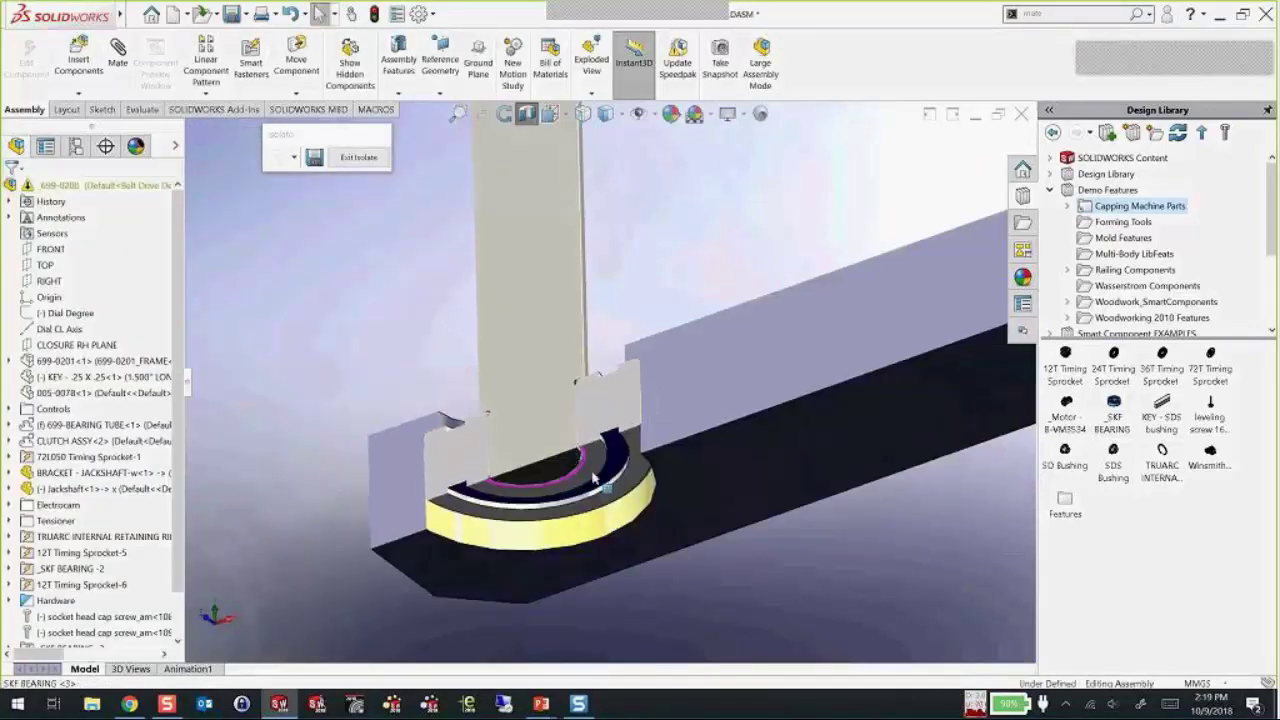
- Temporarily hide the lower bearing to examine the bracket bore and the jackshaft undercut, and show it again
left_click(594, 477)
key("Tab")
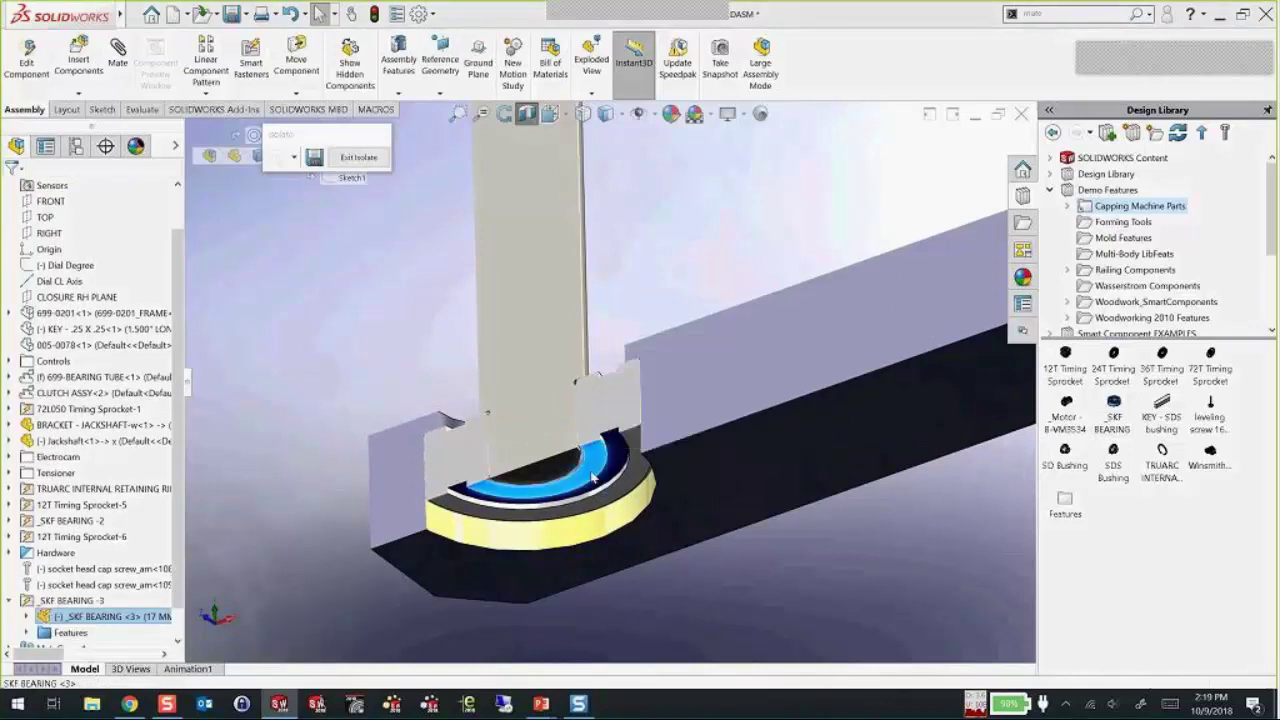
scroll(598, 497, "down", 3)
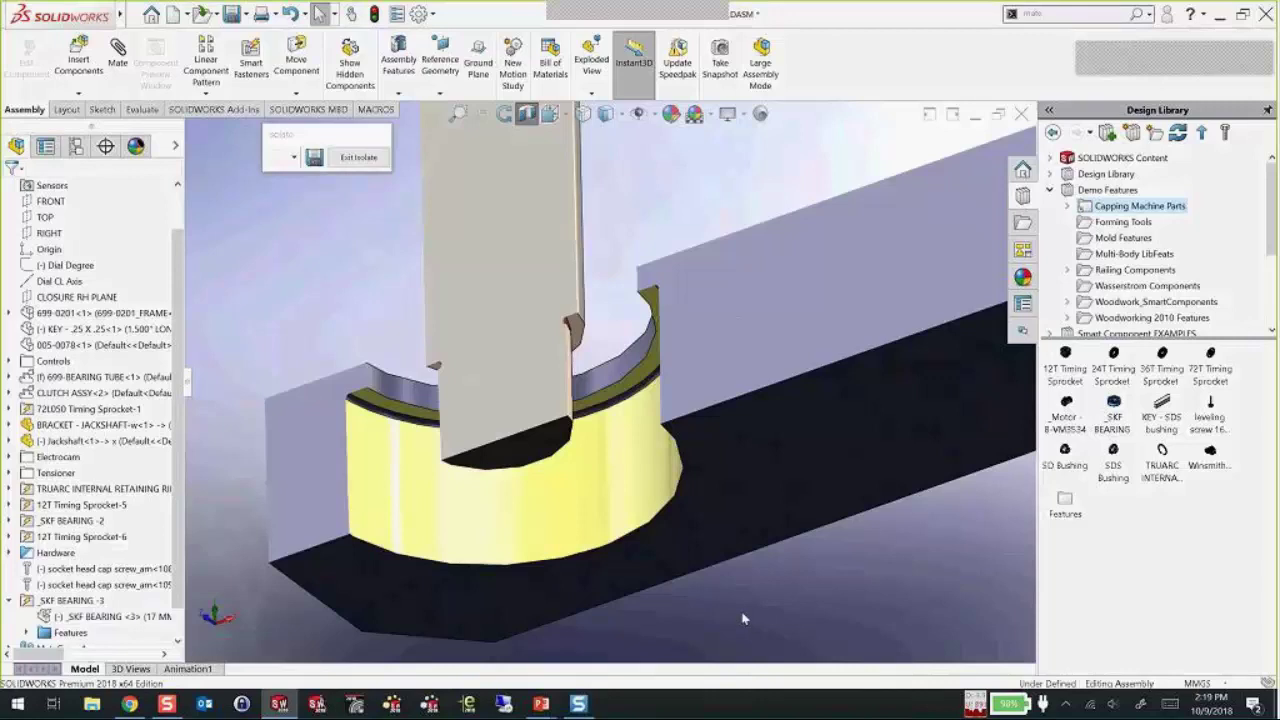
key("shift+Tab")
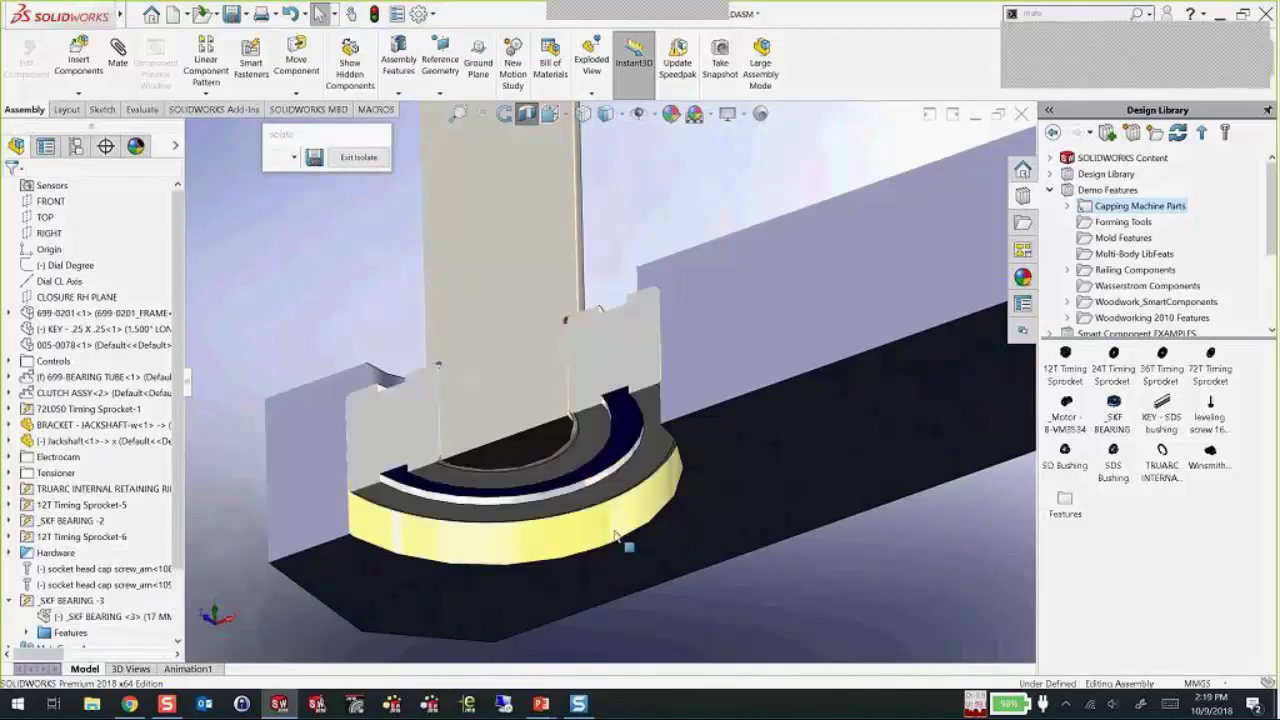
- Insert a TRUARC internal retaining ring from the design library below the lower bore and mate it coincident with the bearing's outer face
left_click_drag(1165, 463, 632, 522)
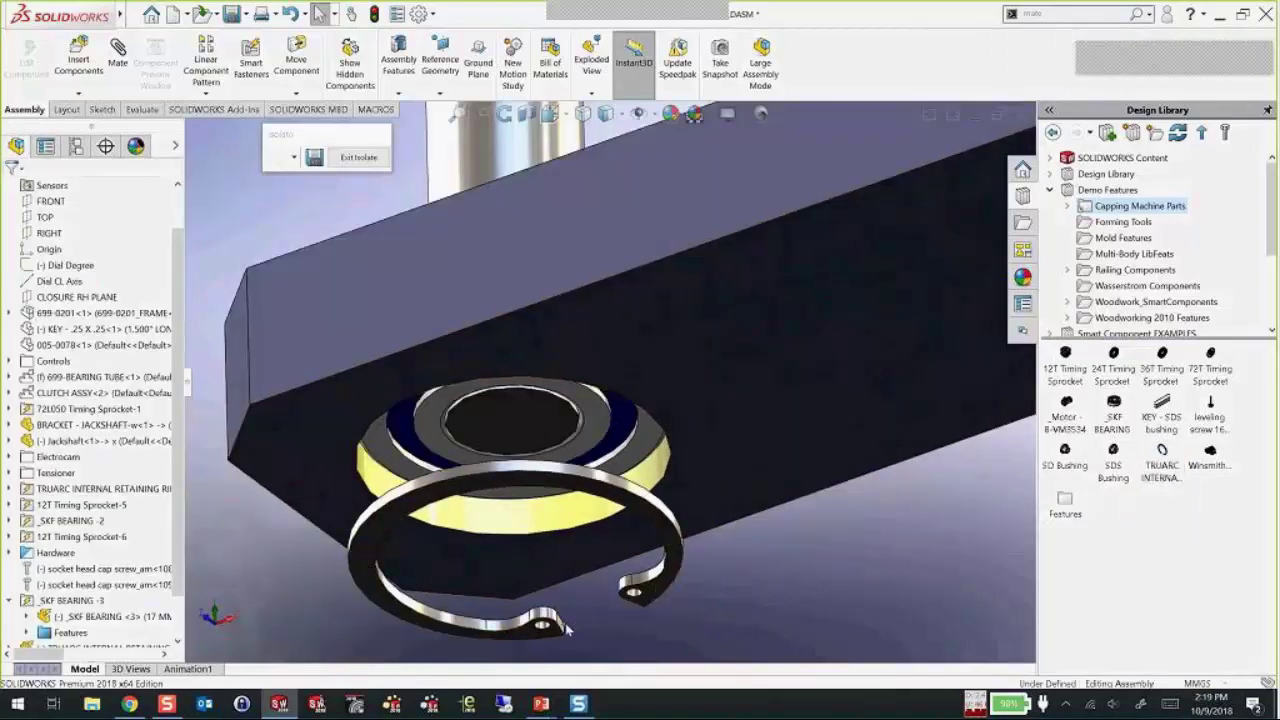
left_click(566, 628)
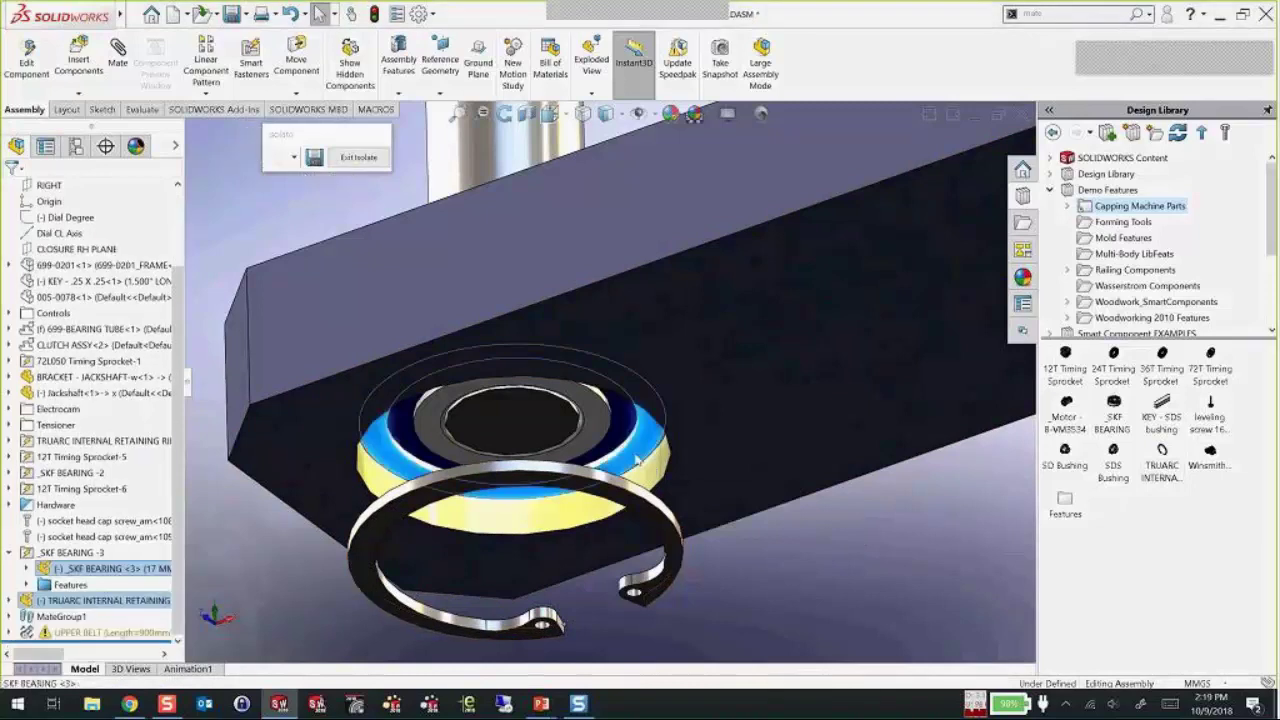
left_click(636, 458, "ctrl")
left_click(689, 421)
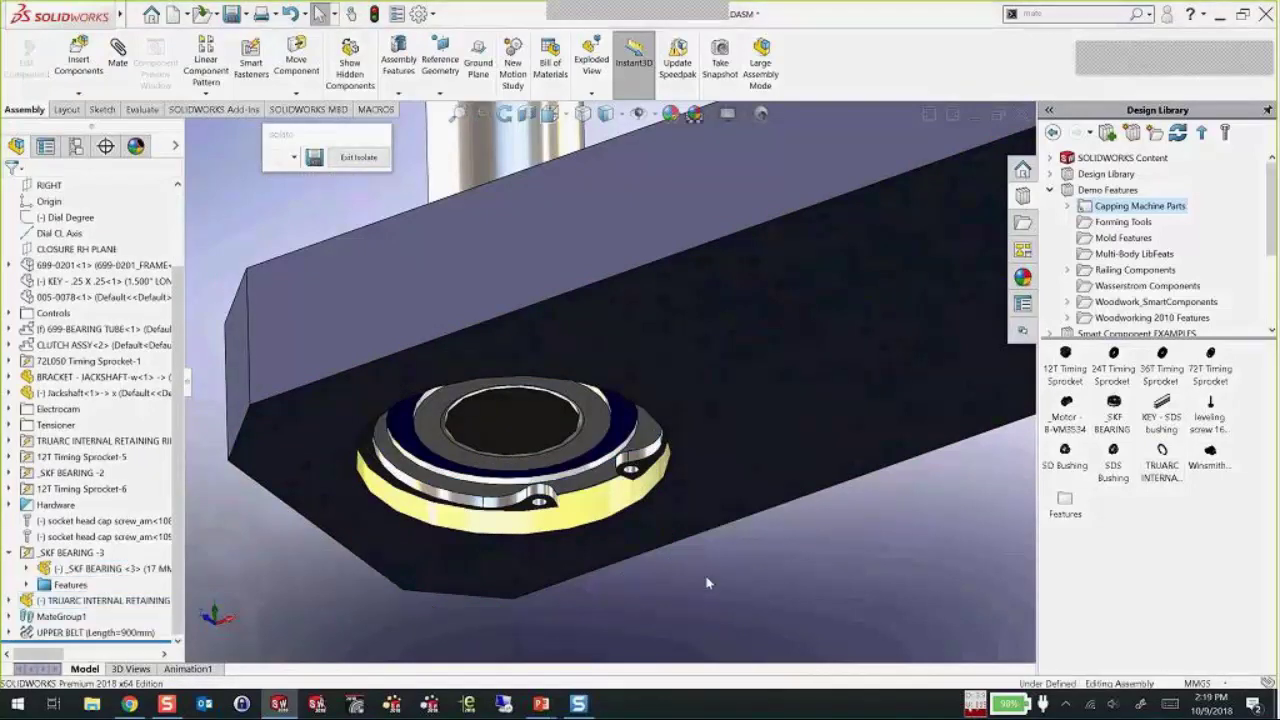
- Insert the retaining ring's Snap Ring Groove smart feature into the jackshaft bracket
left_click(516, 503)
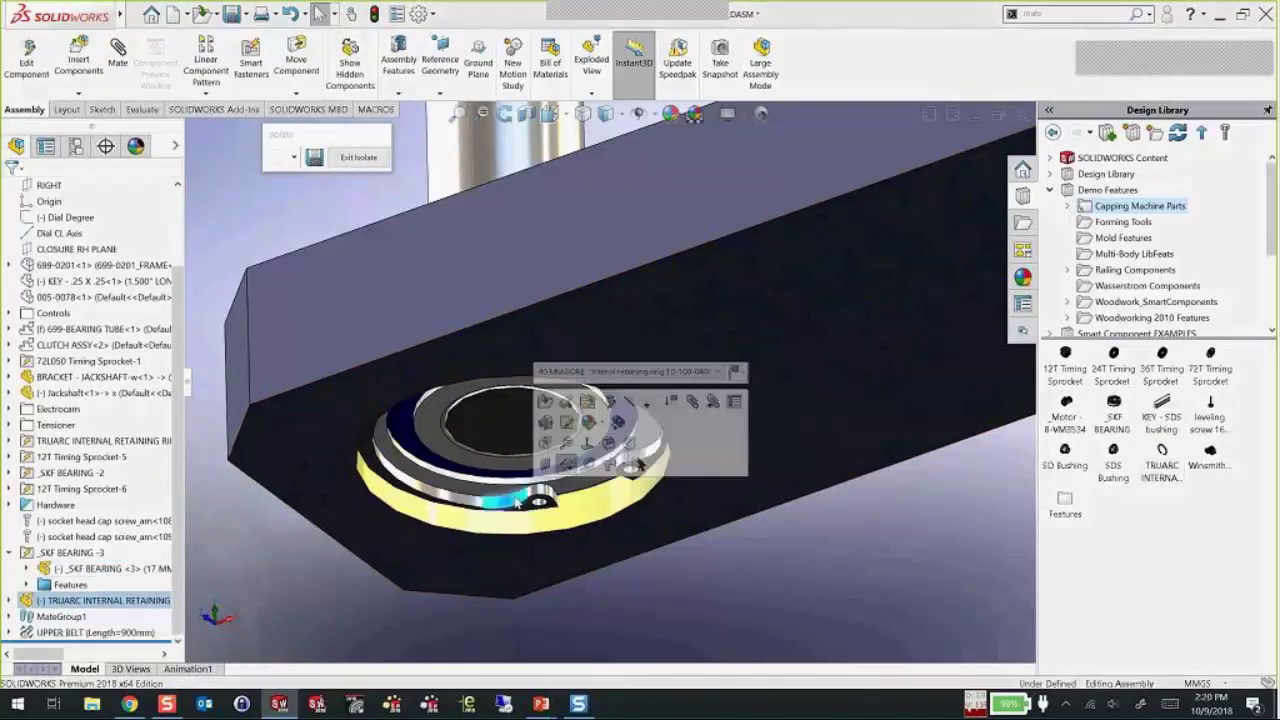
right_click(516, 503)
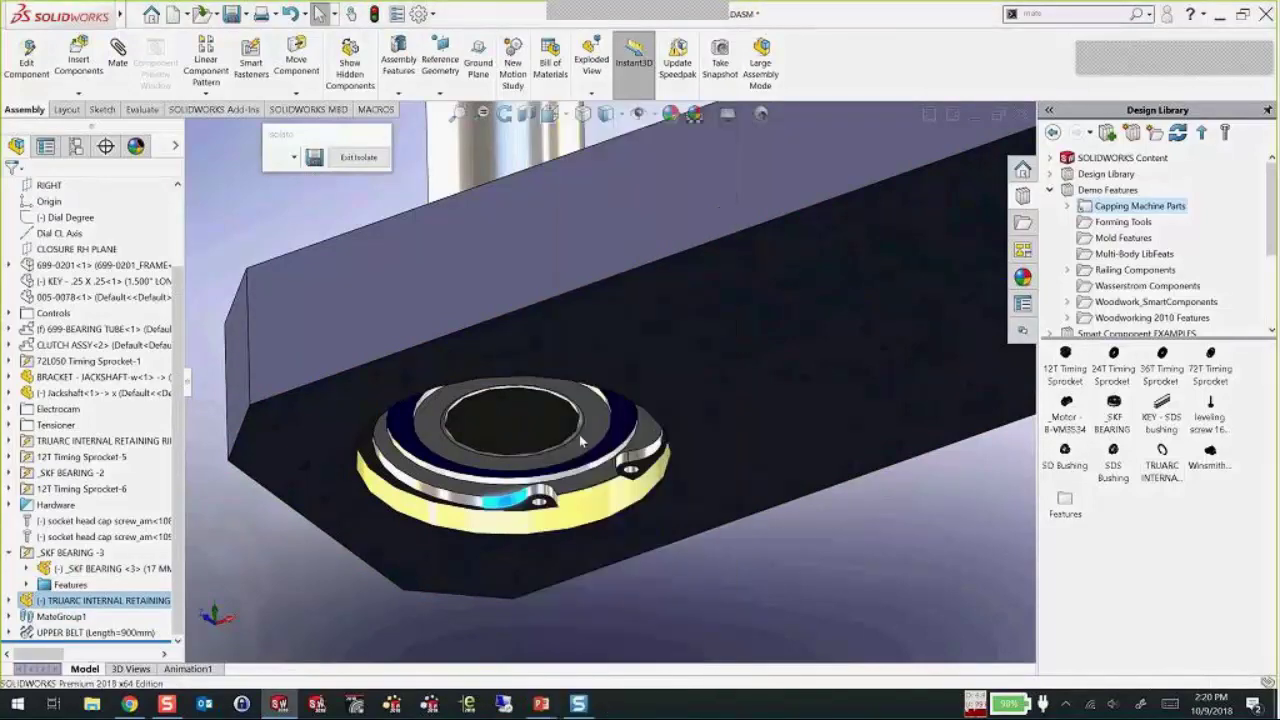
left_click(579, 434)
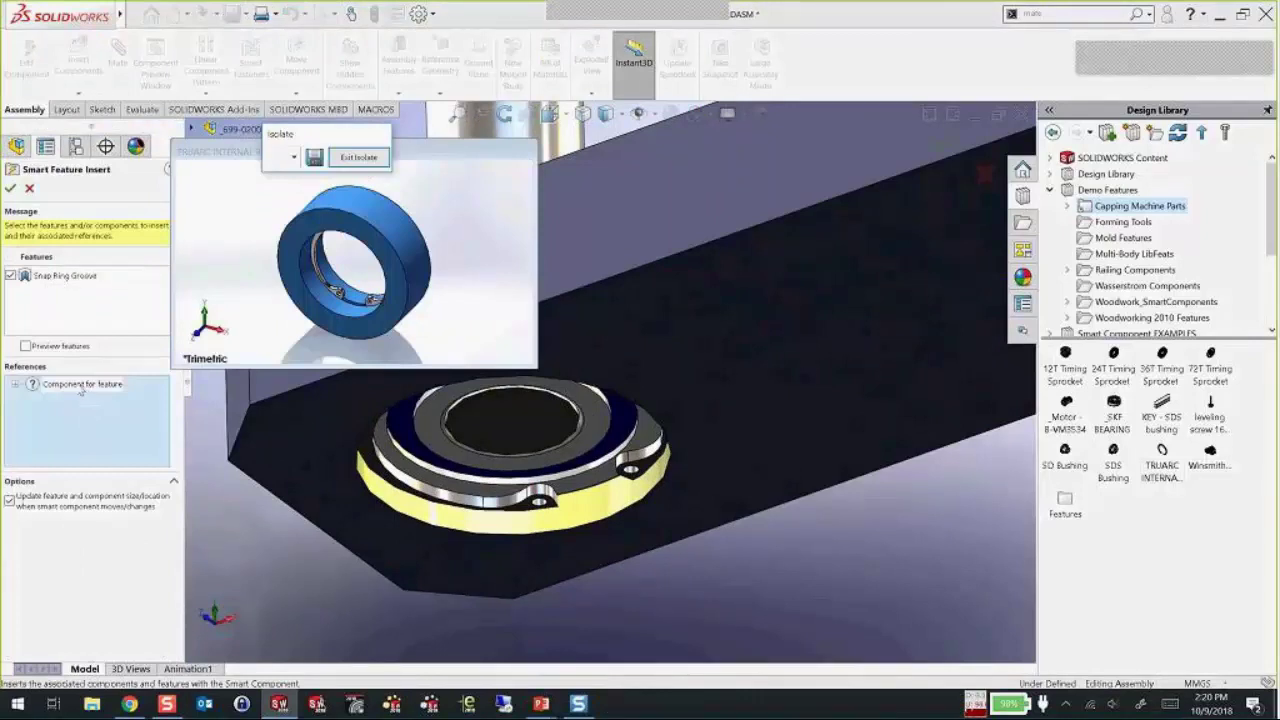
left_click(280, 460)
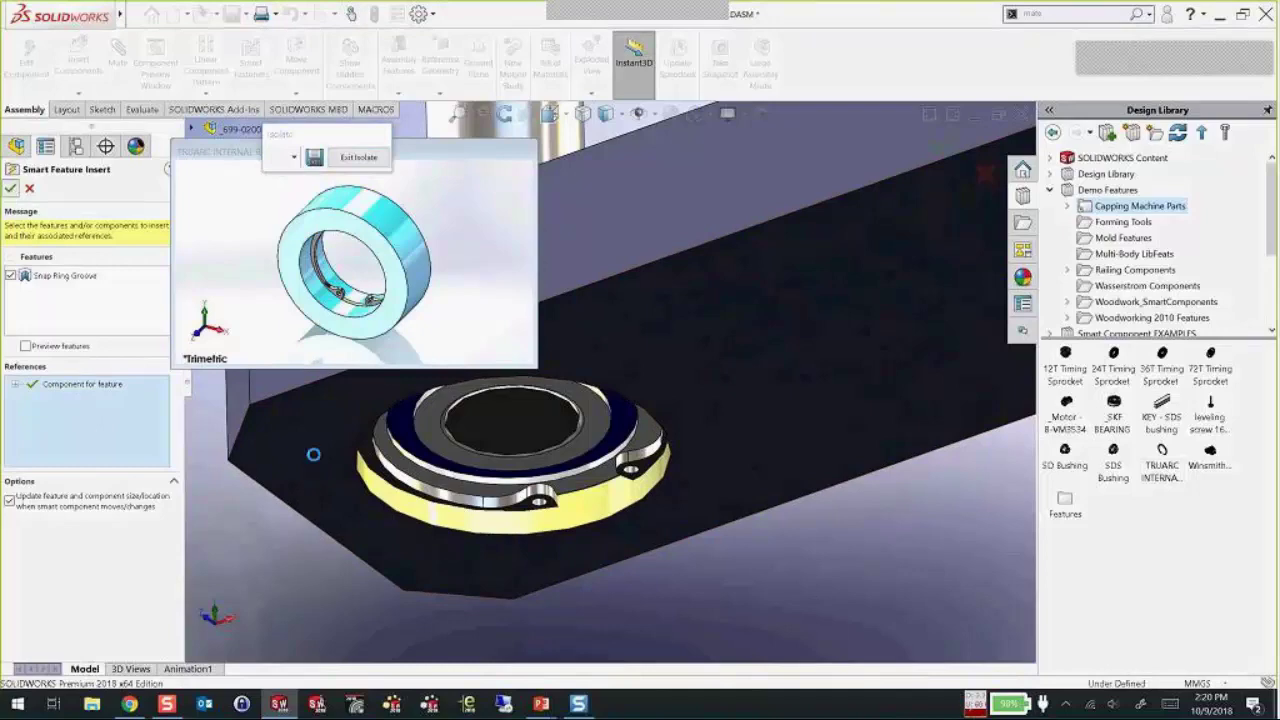
right_click(594, 577)
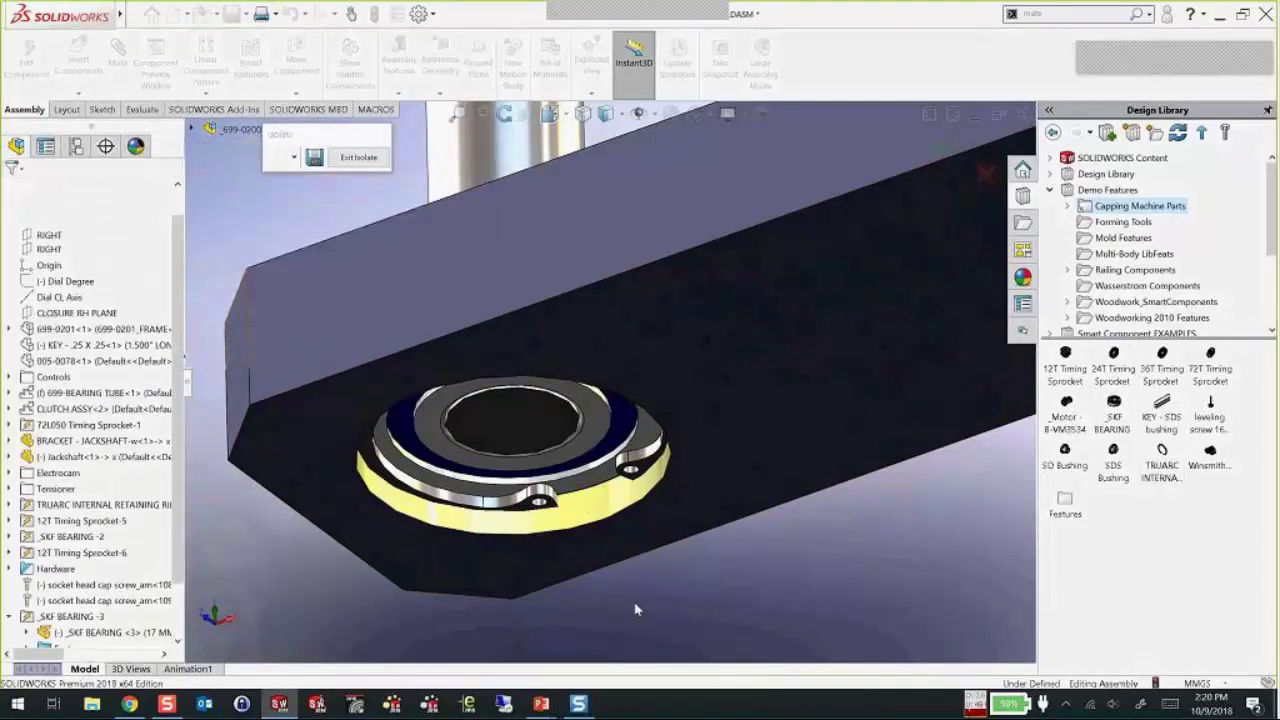
- View the whole bracket with the installed bearing and ring, and close the _699-0200 assembly
scroll(613, 535, "up", 3)
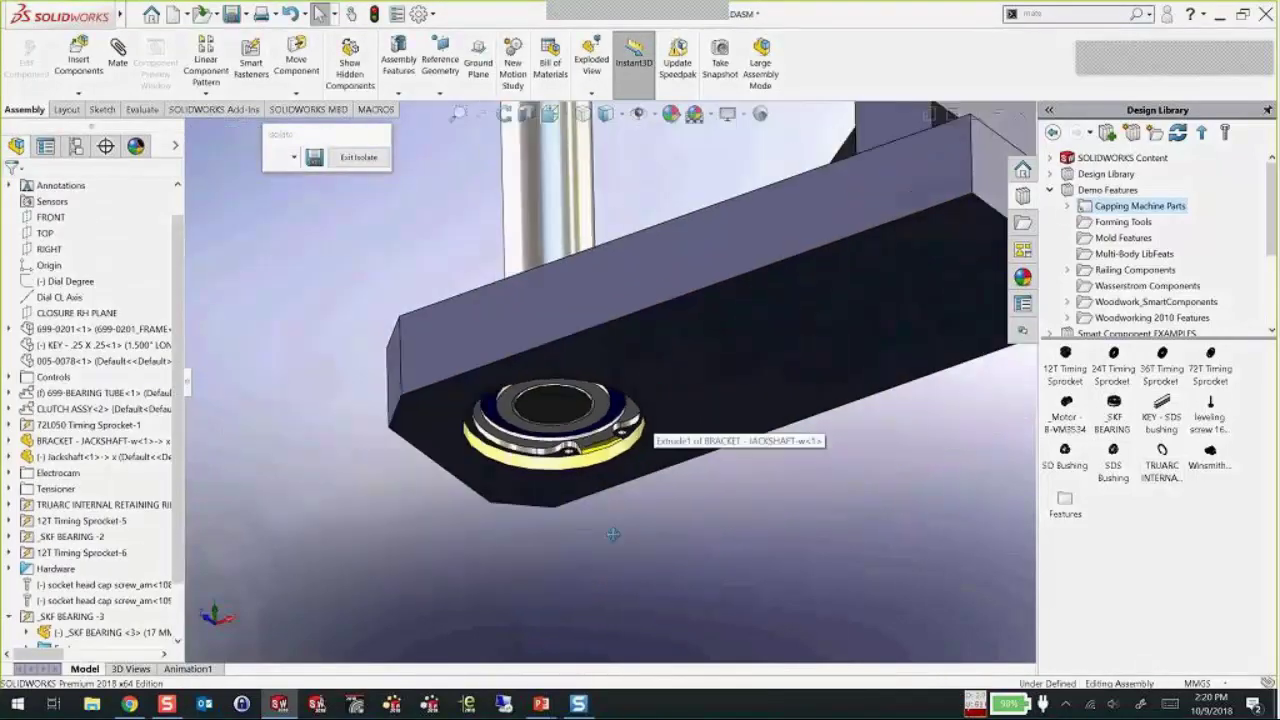
middle_click_drag(613, 535, 600, 590, "ctrl")
scroll(588, 443, "up", 4)
middle_click_drag(588, 450, 594, 640)
middle_click_drag(608, 380, 602, 482)
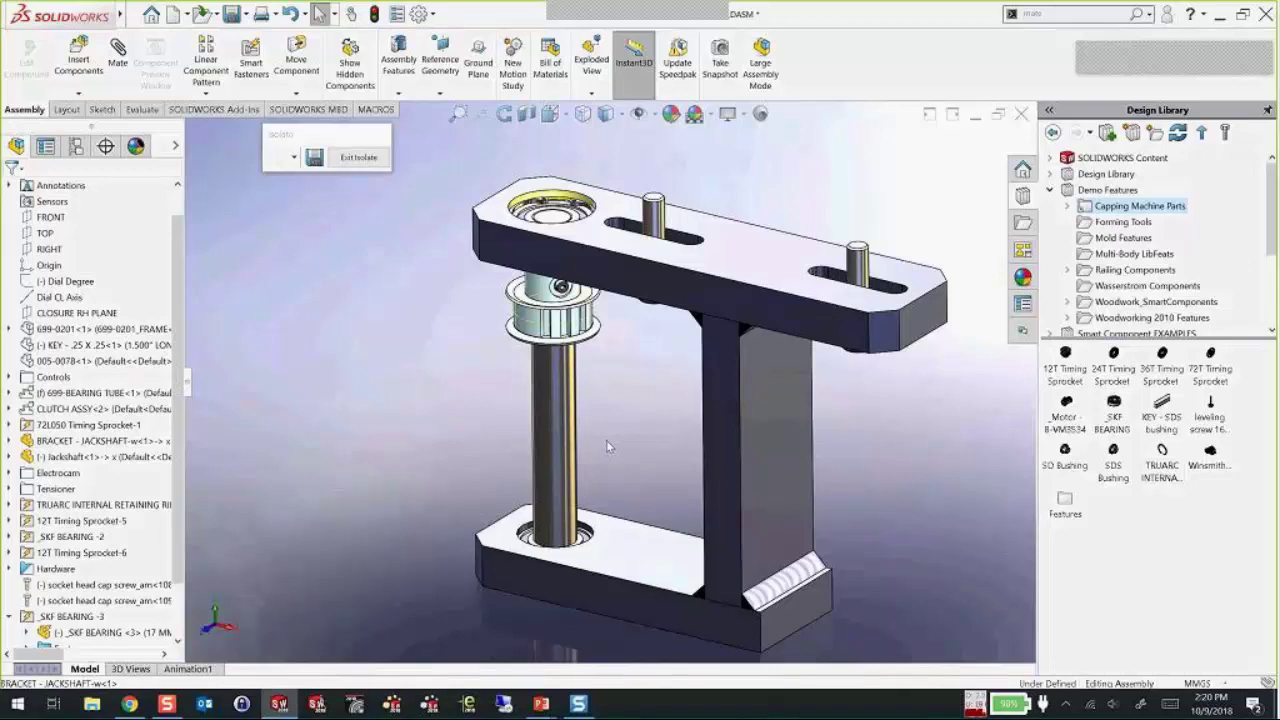
left_click(1022, 115)
left_click(675, 355)
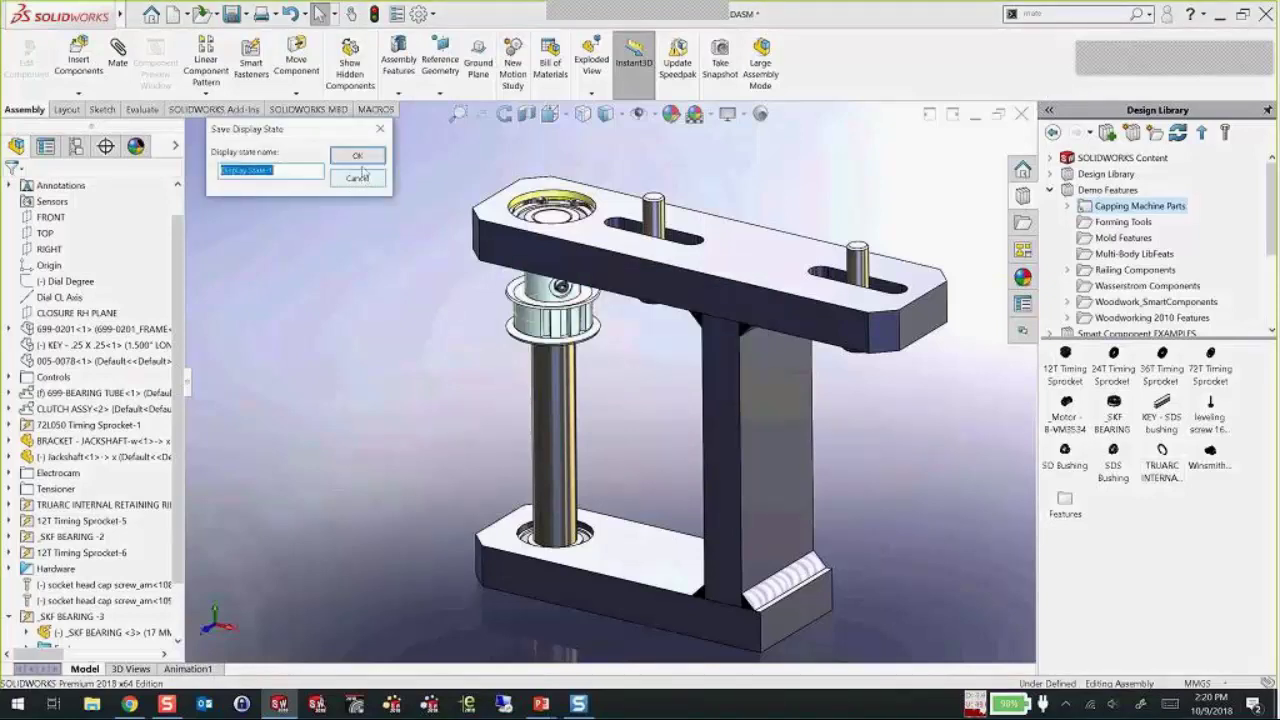
left_click(362, 157)
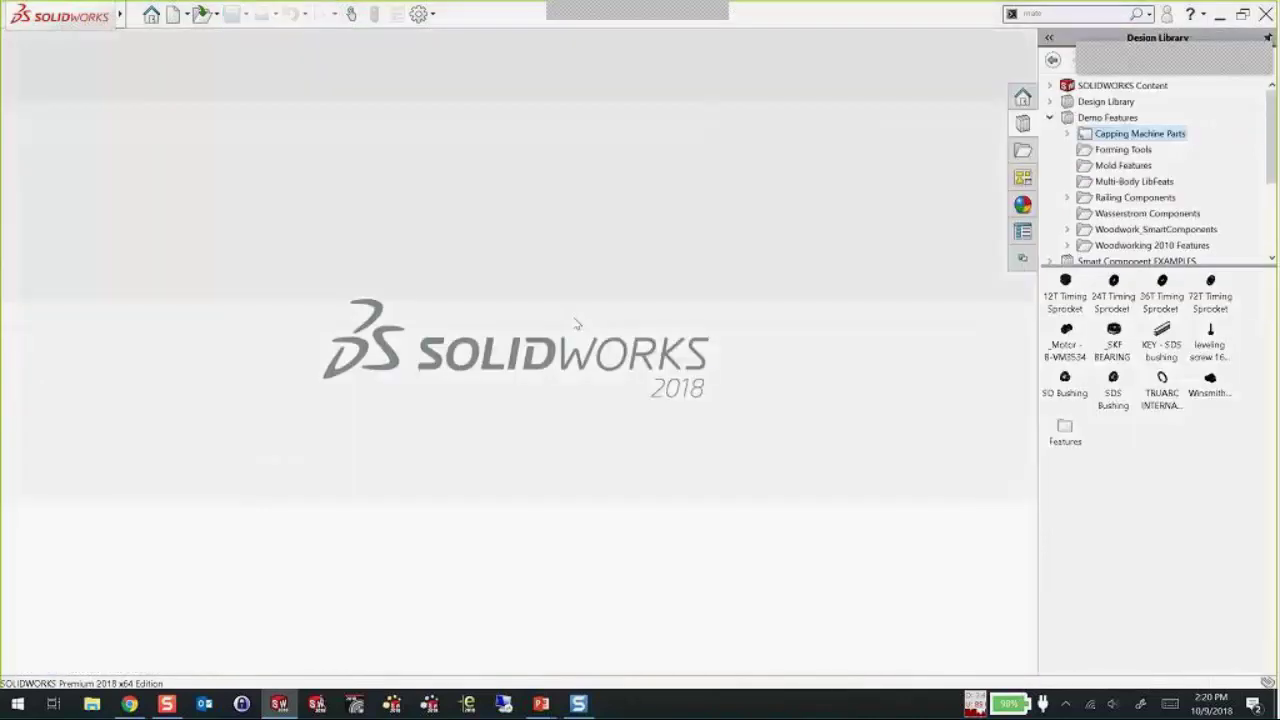
- Open the Box Assembly from the recent documents and bring its lock and key into close view
key("r")
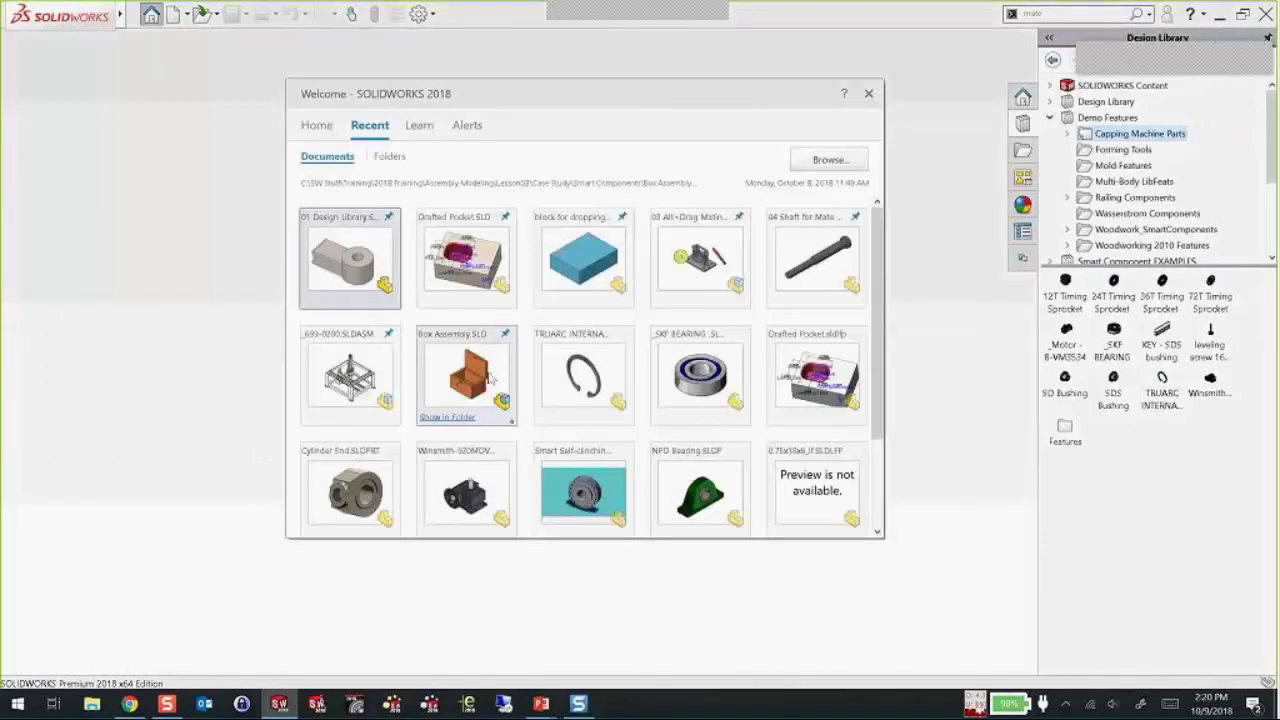
left_click(492, 376)
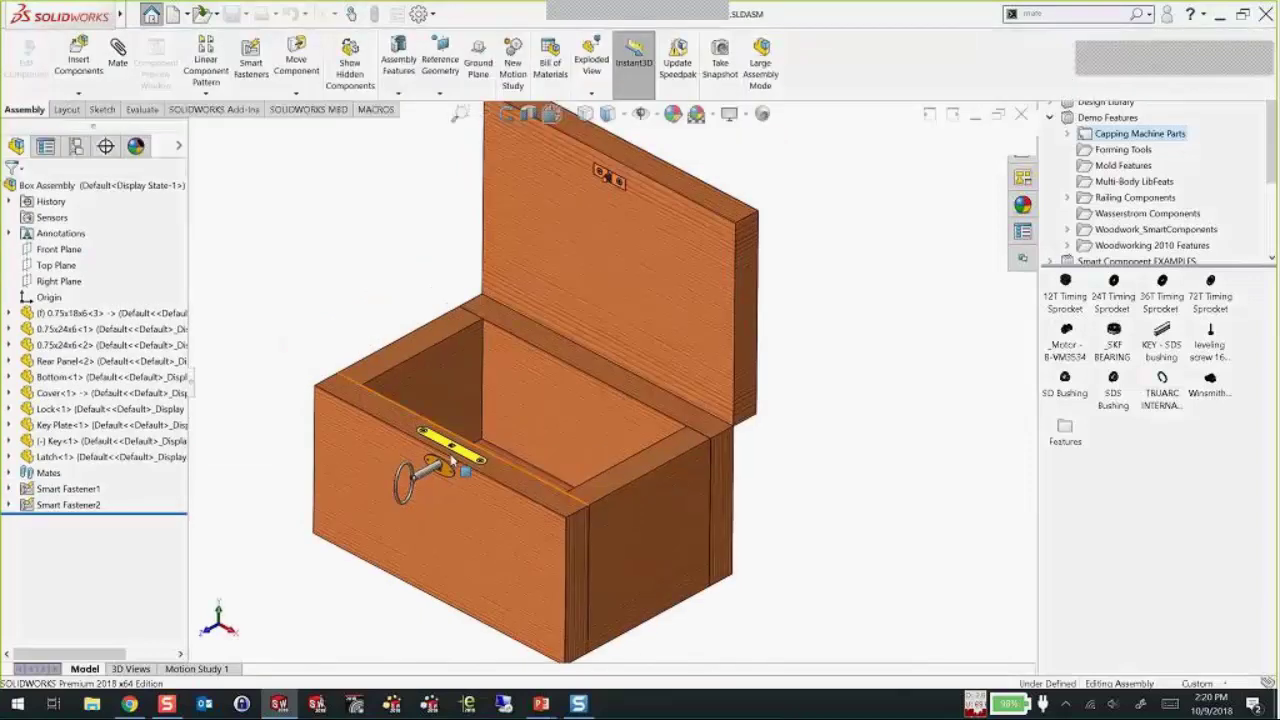
scroll(451, 476, "down", 5)
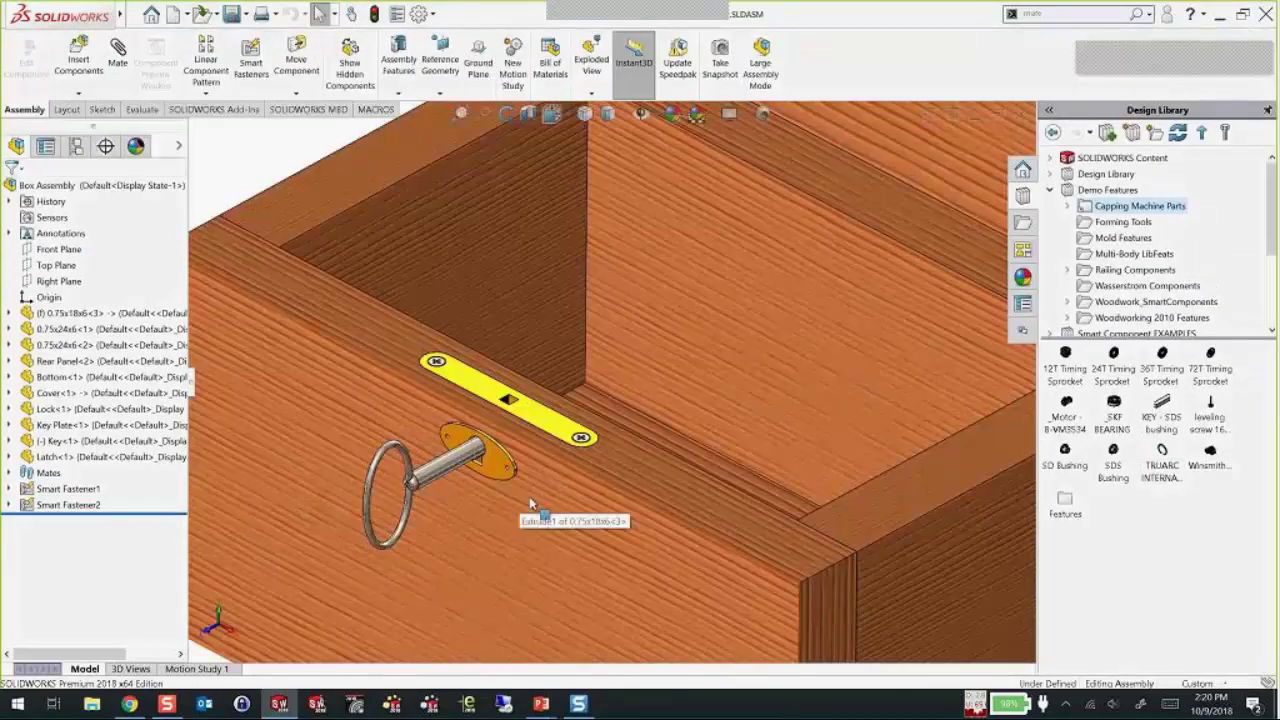
scroll(430, 463, "down", 2)
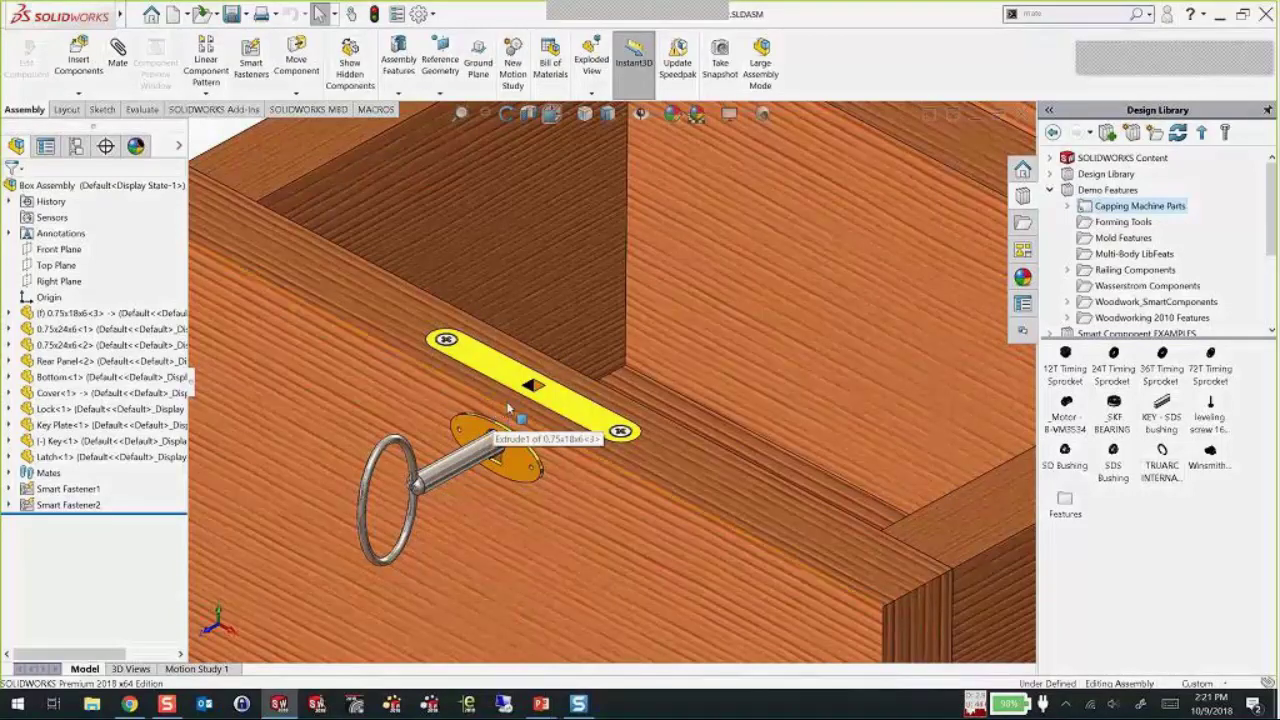
- Start the Make Smart Component command with the Lock on the box's front rim as the smart component
left_click(564, 412)
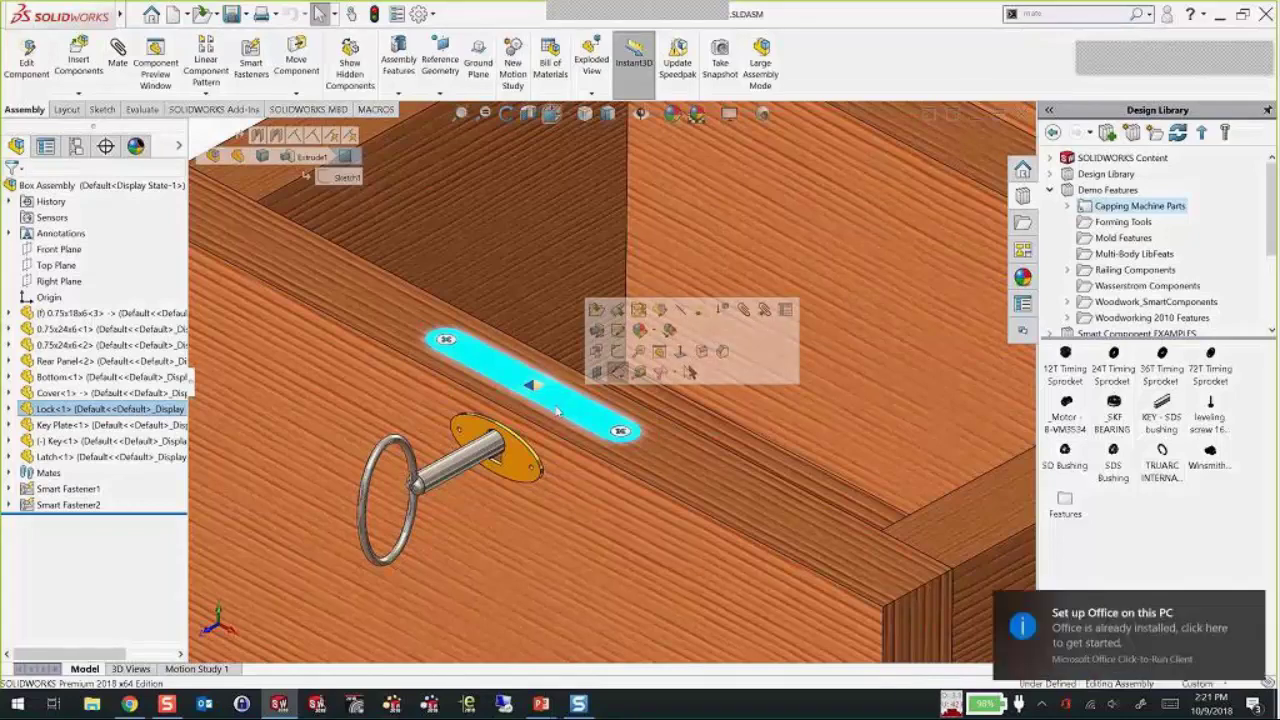
mouse_move(118, 14)
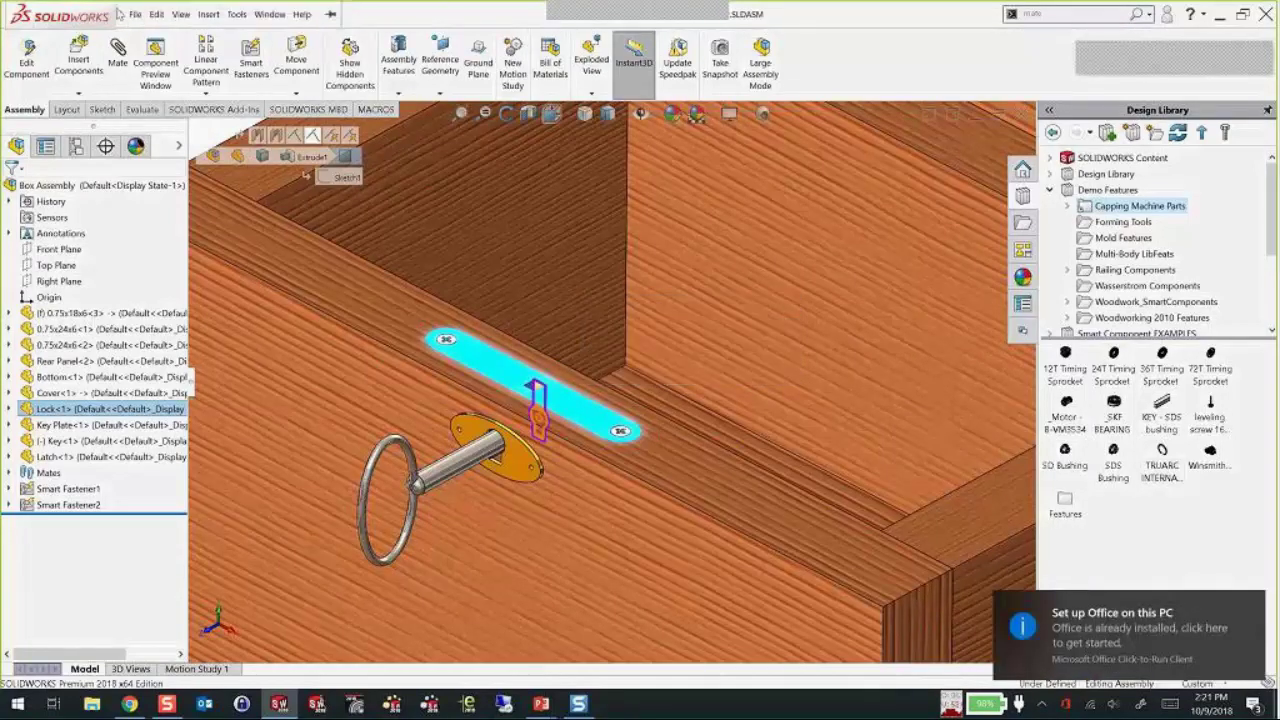
left_click(236, 14)
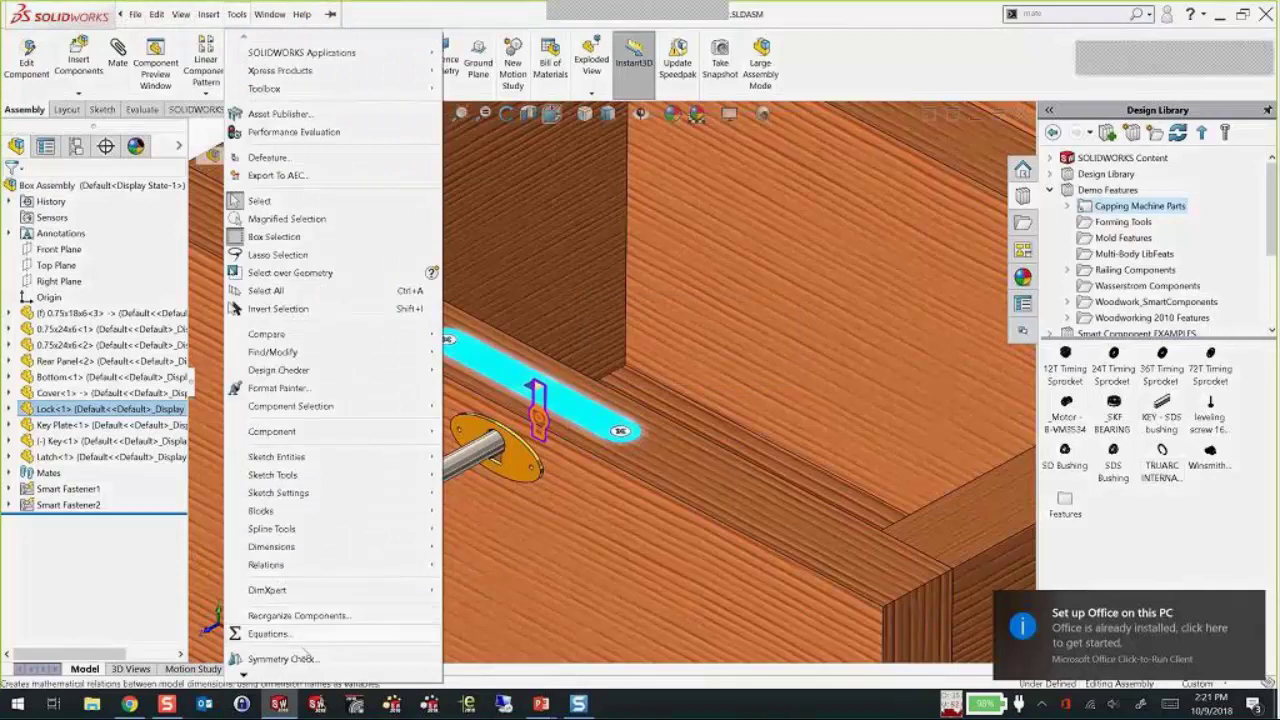
mouse_move(280, 675)
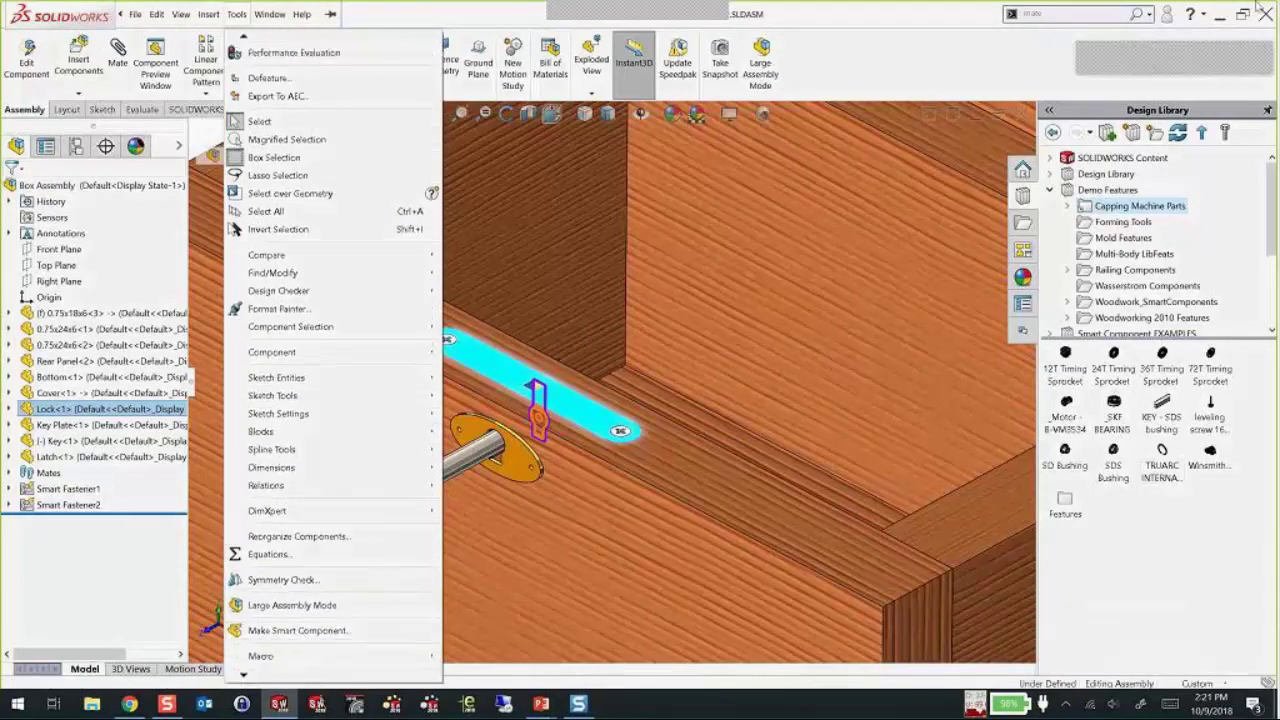
left_click(320, 632)
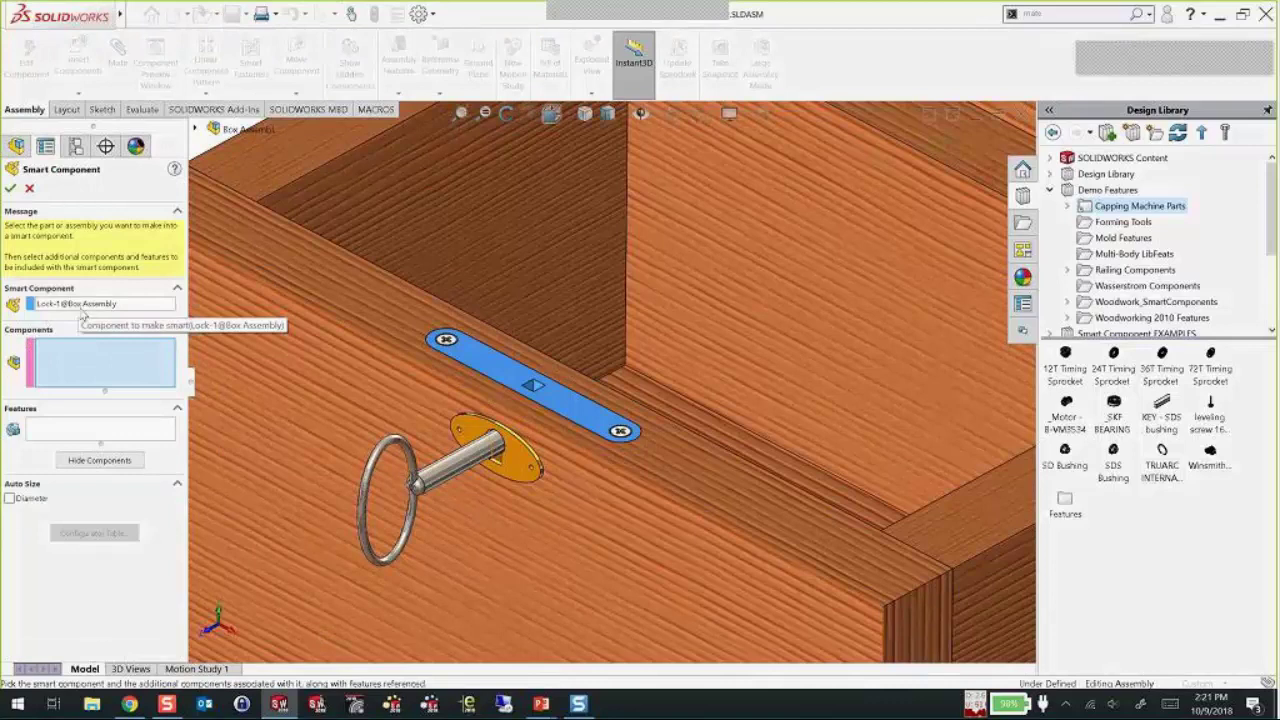
- Include the lock's two flat head screws, the Key Plate and the Key as components of the smart lock
left_click(82, 369)
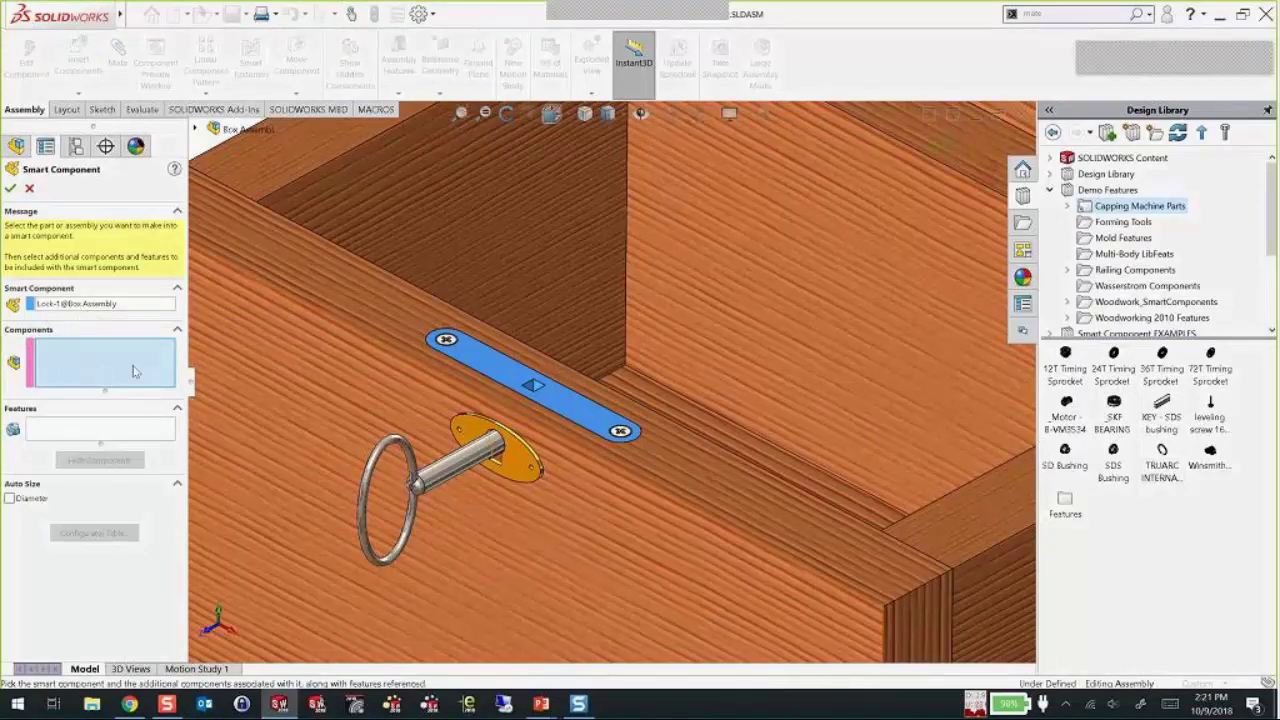
left_click(448, 341)
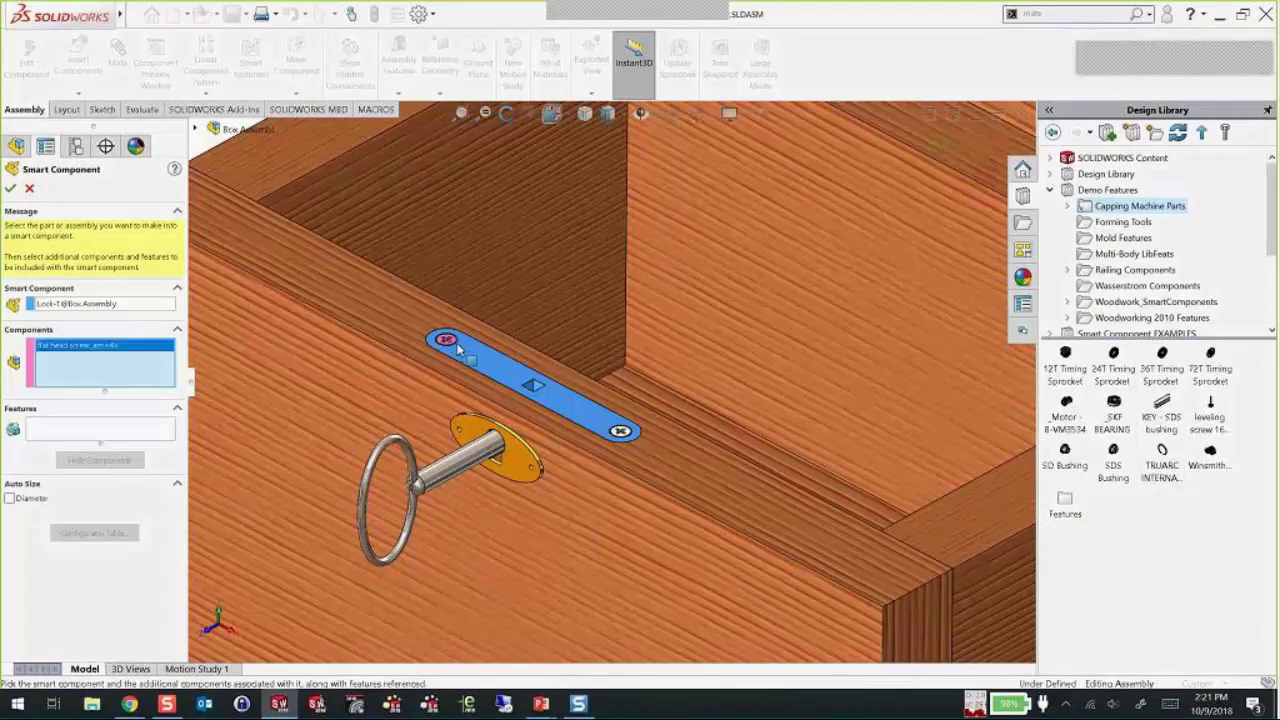
left_click(621, 431)
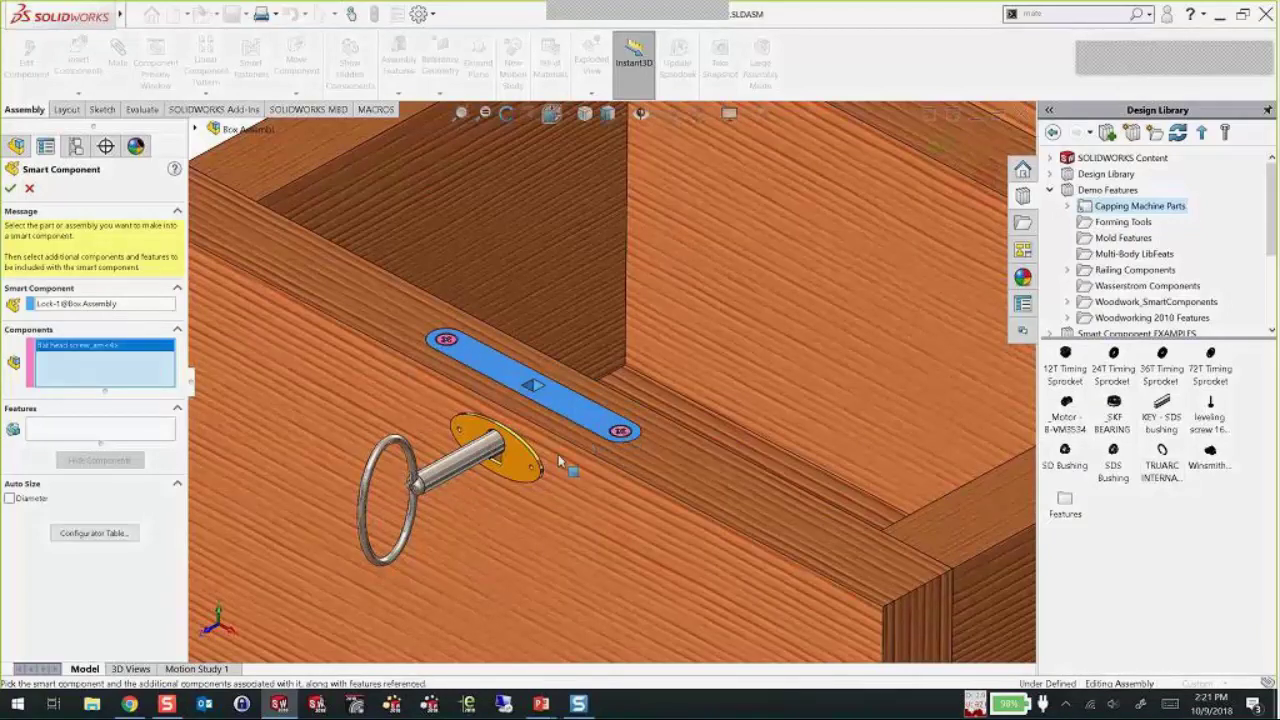
left_click(525, 458)
left_click(474, 466)
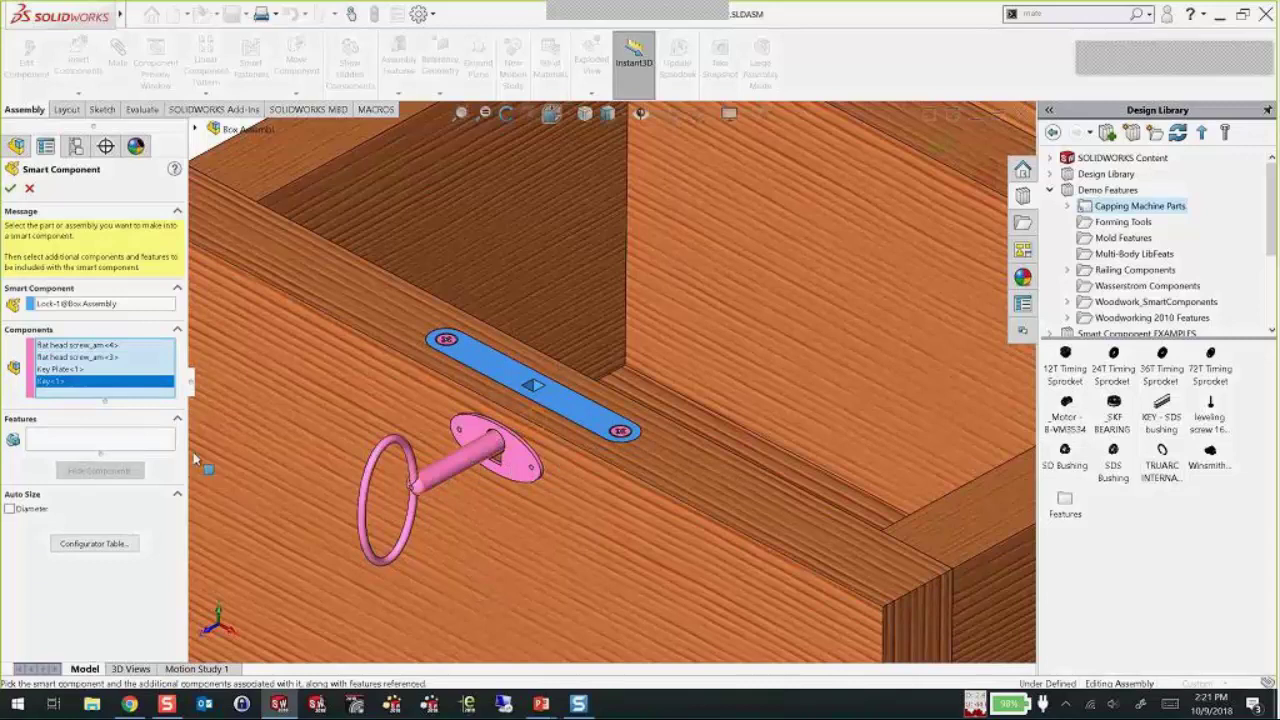
- Include the front panel's recess, pocket and keyhole cuts as features of the smart lock, redisplay the components and confirm the definition
left_click(110, 442)
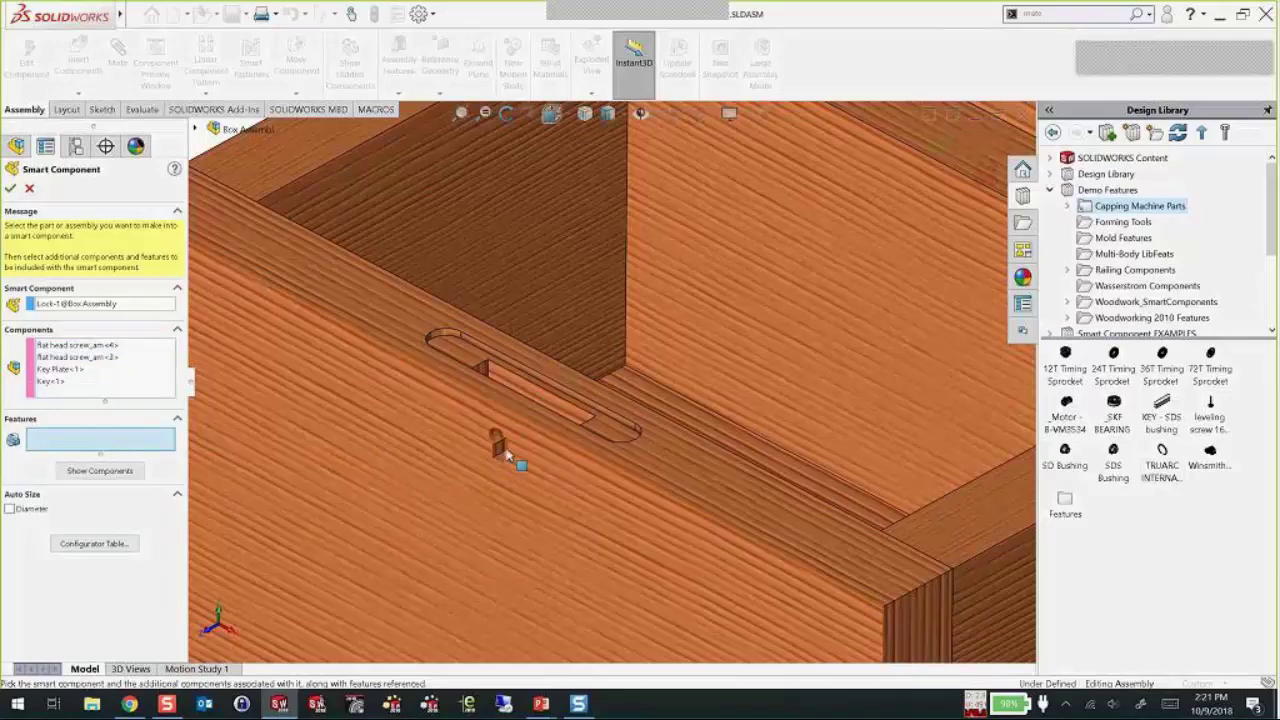
scroll(494, 449, "down", 3)
left_click(463, 323)
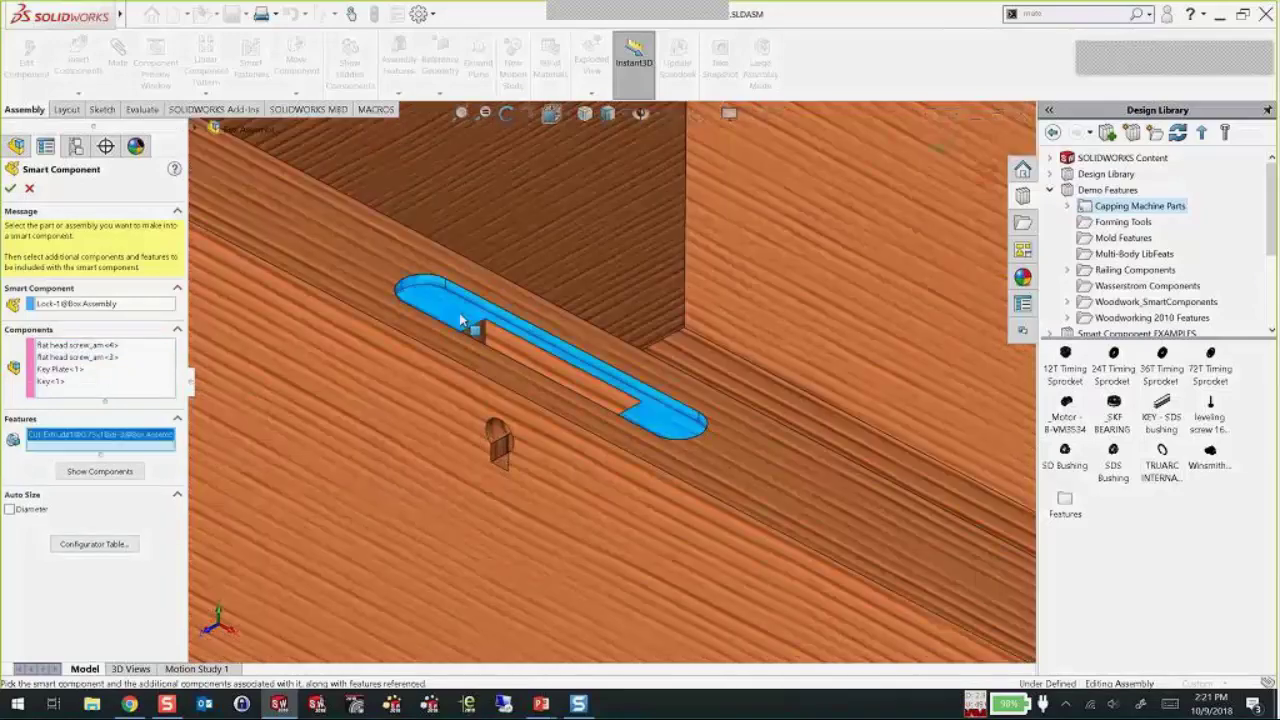
left_click(520, 368)
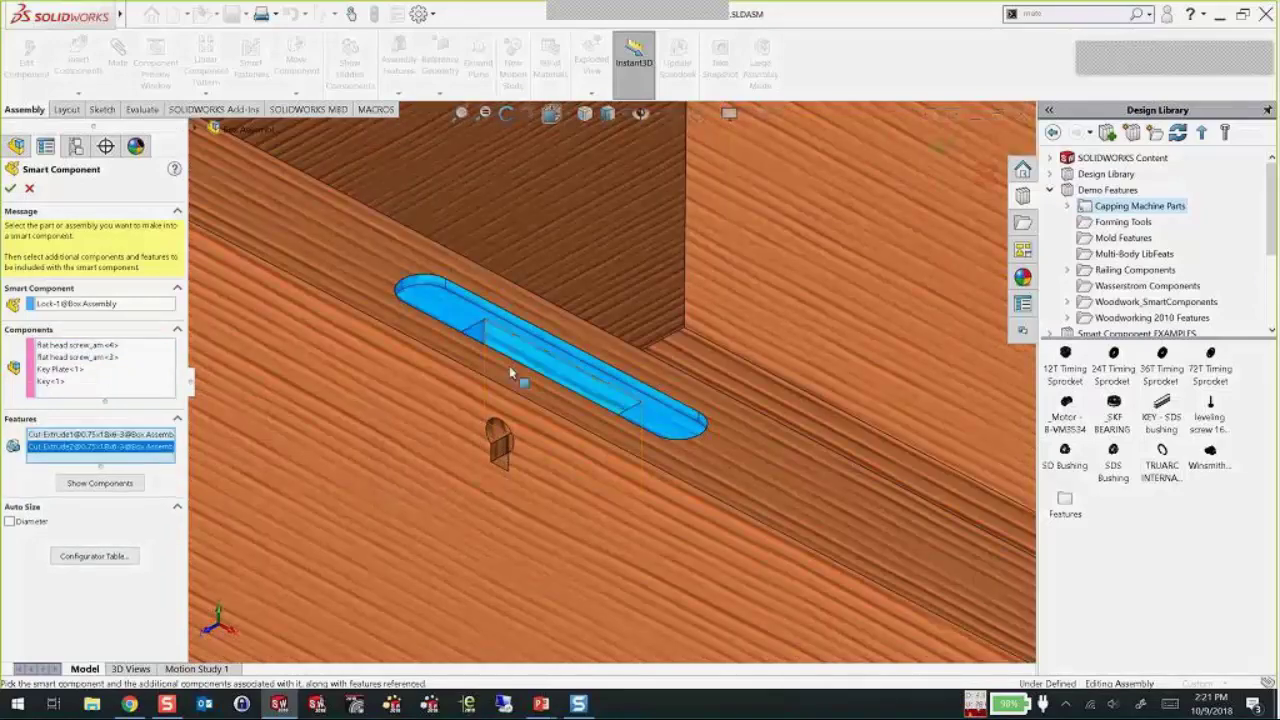
left_click(499, 446)
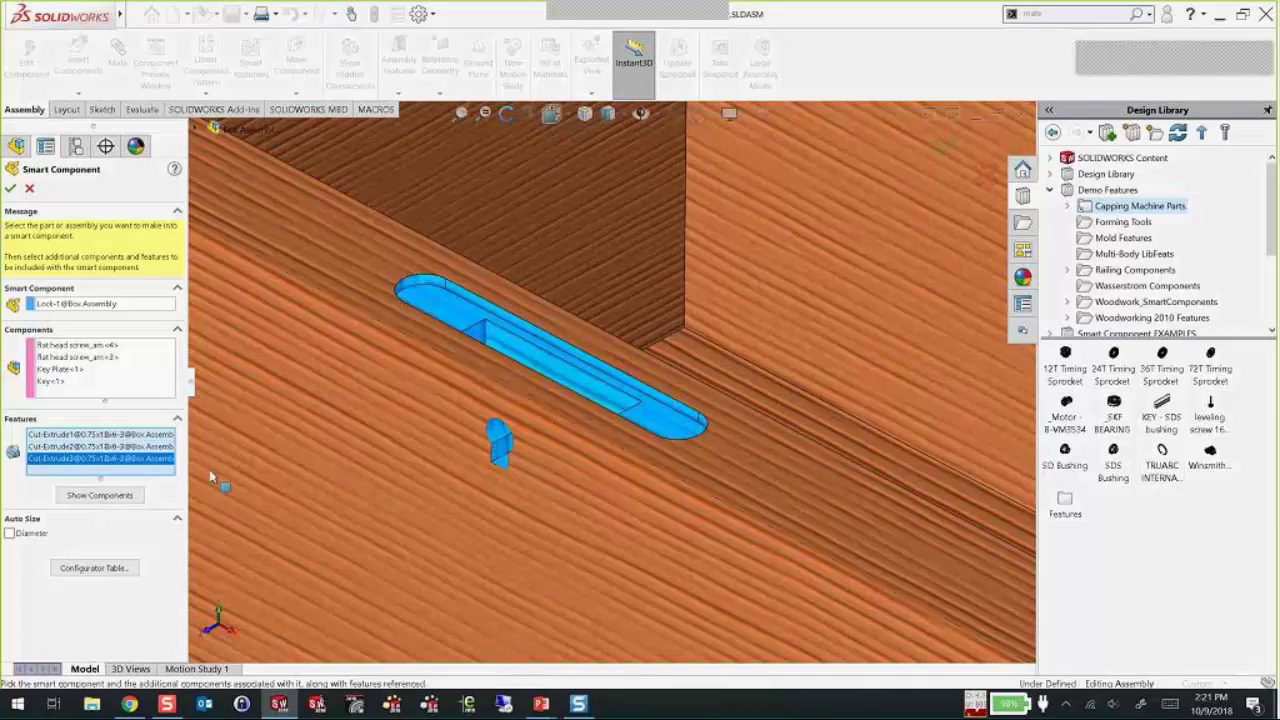
left_click(128, 500)
left_click(128, 500)
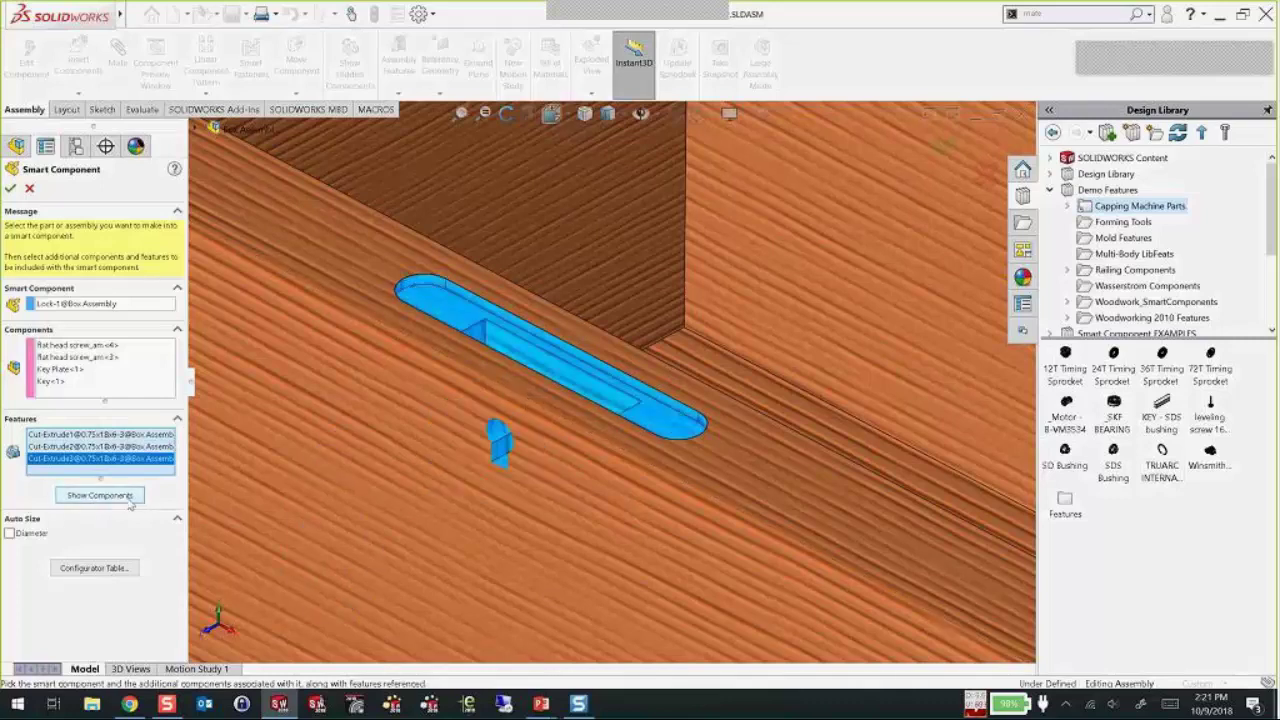
left_click(128, 498)
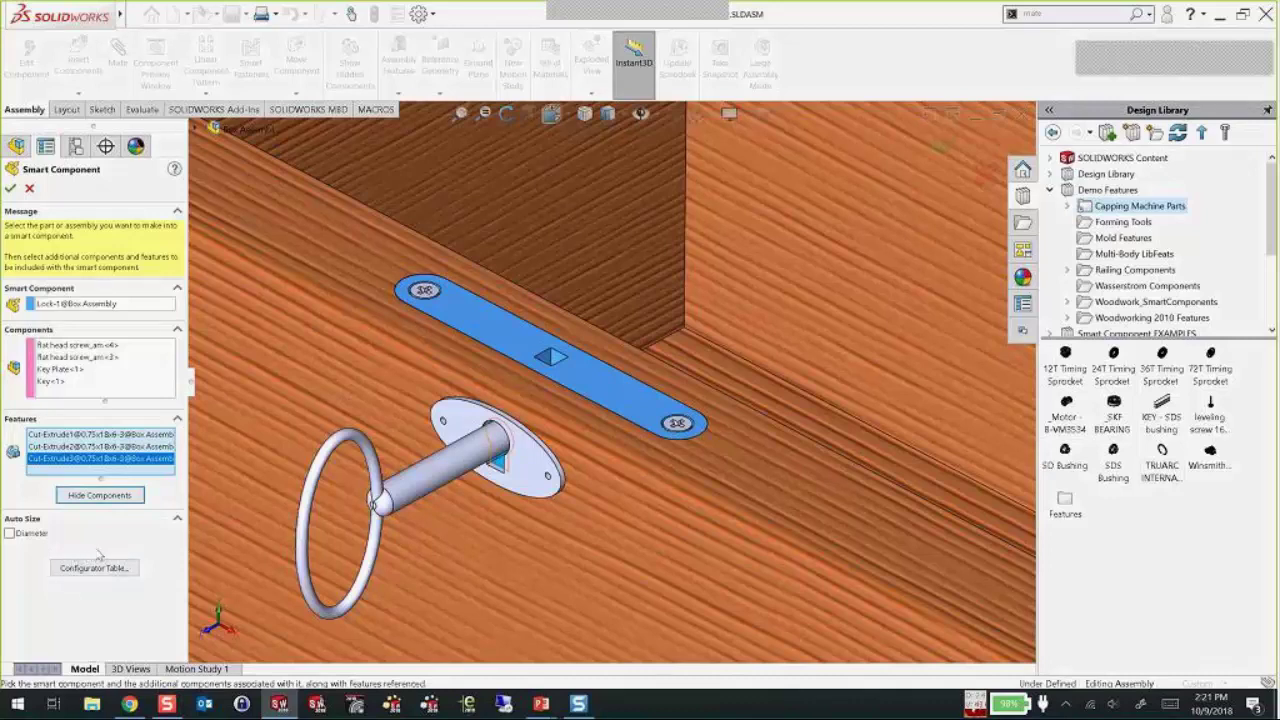
left_click(11, 188)
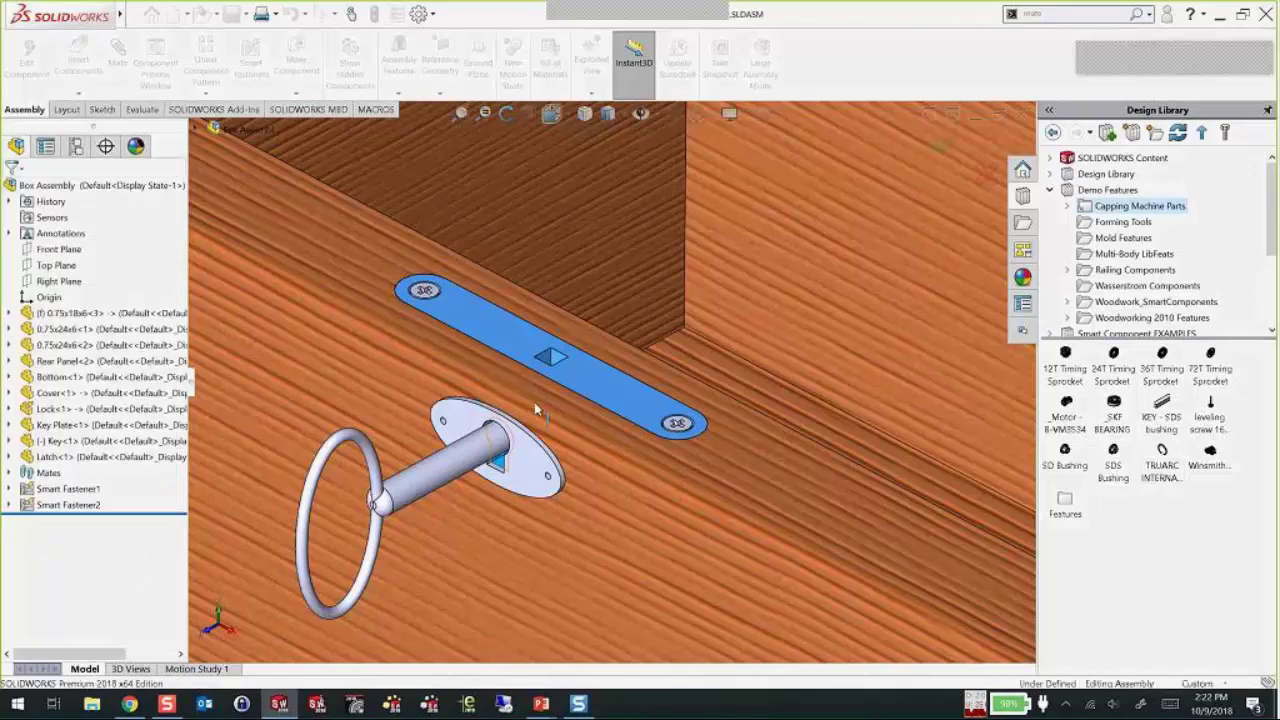
- Place a second copy of the Lock on the box's side panel with a coincident mate to the panel's top face
scroll(606, 380, "up", 3)
key("z")
middle_click_drag(623, 443, 490, 438, "ctrl")
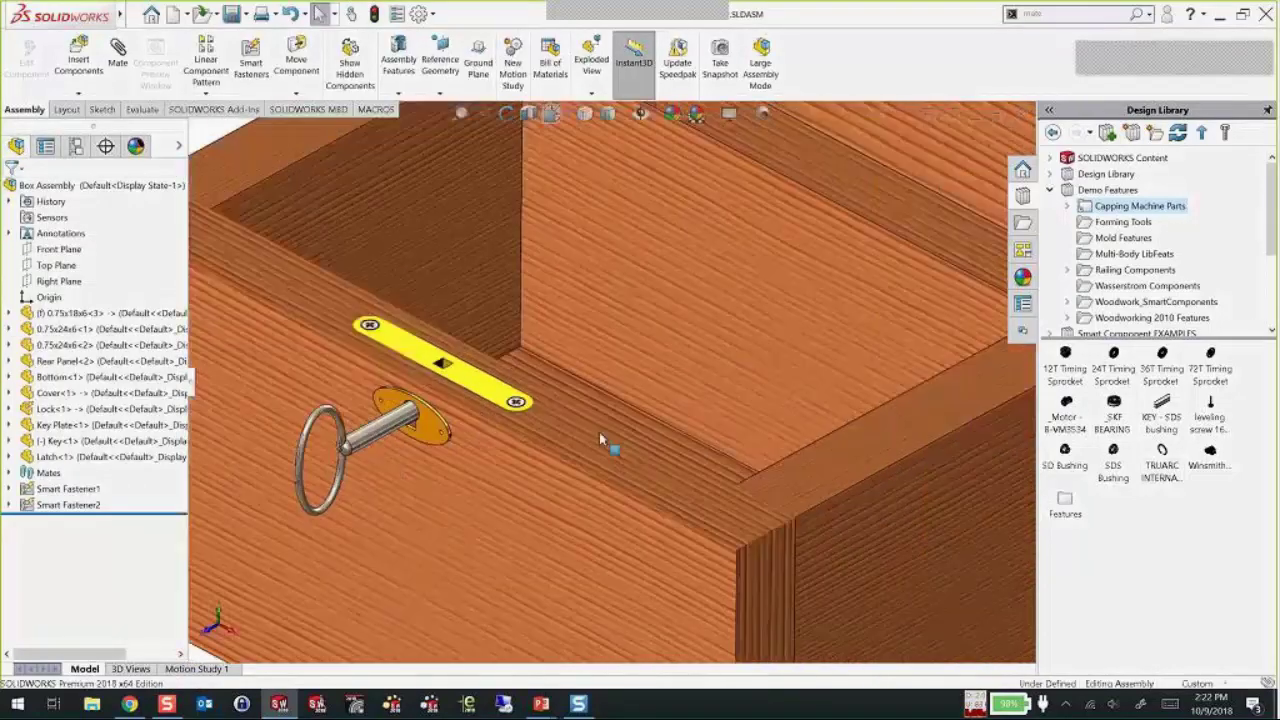
mouse_move(40, 410)
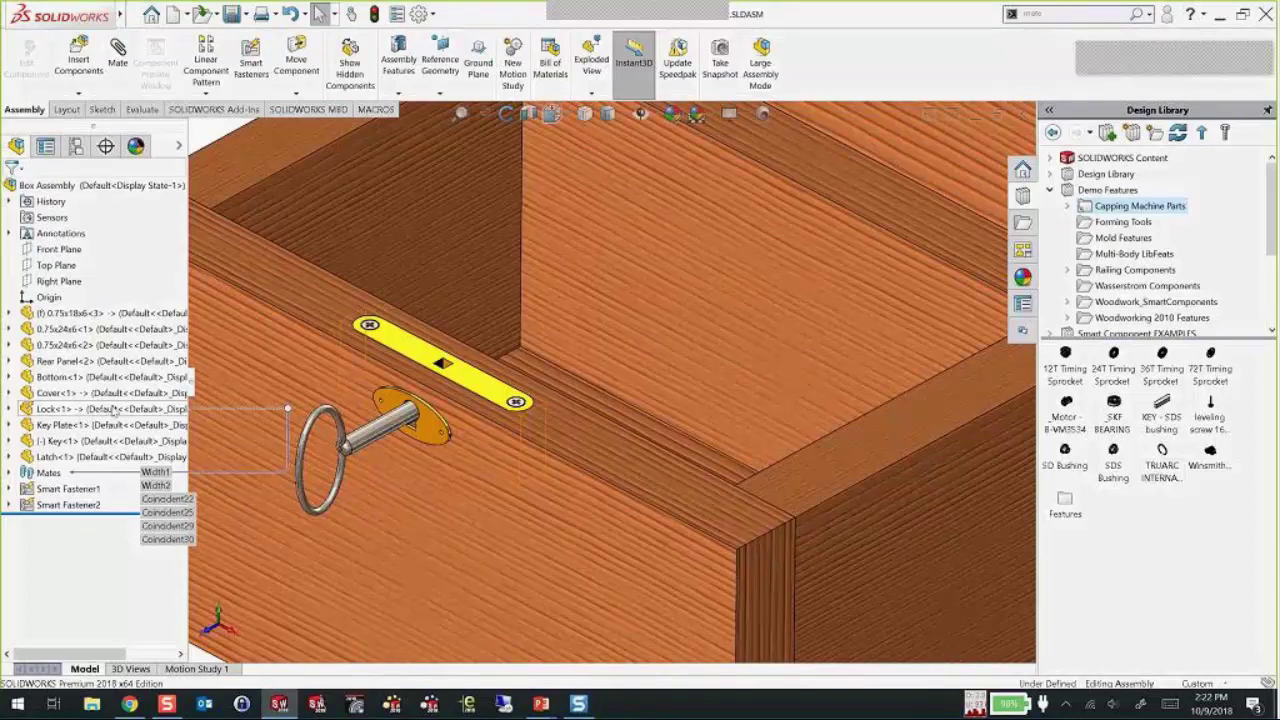
left_click(128, 409)
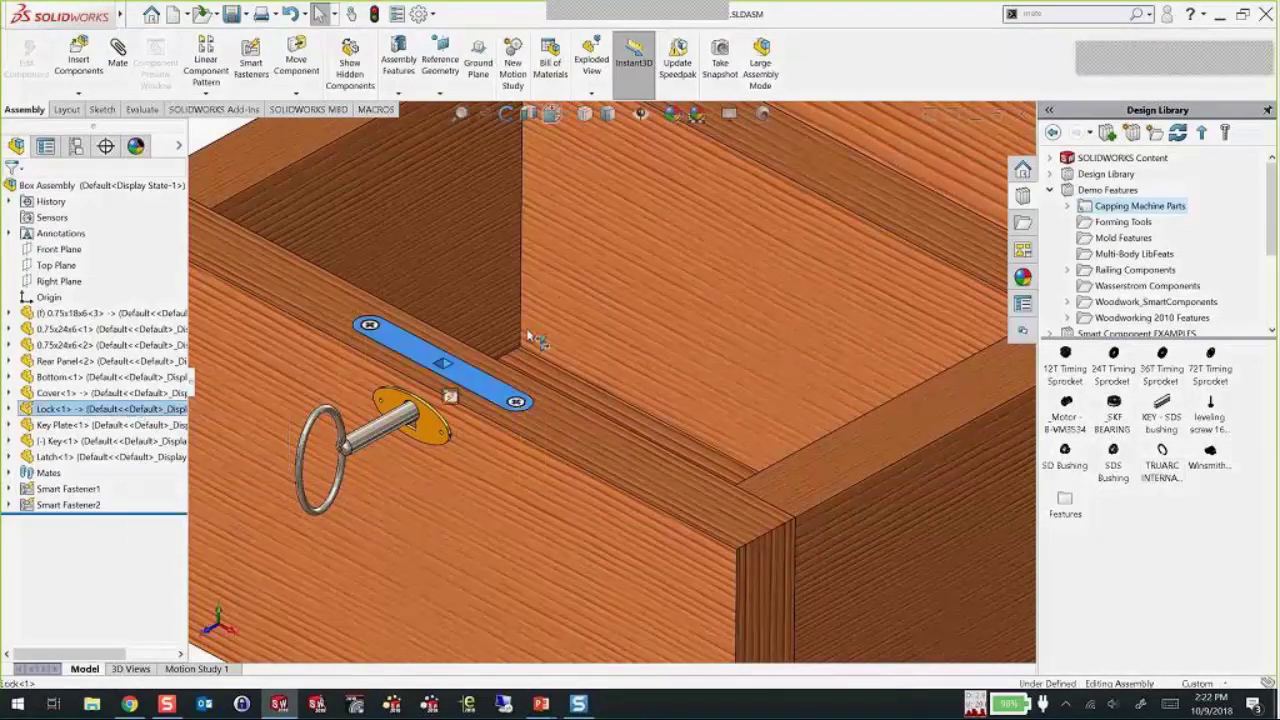
key("ctrl+v")
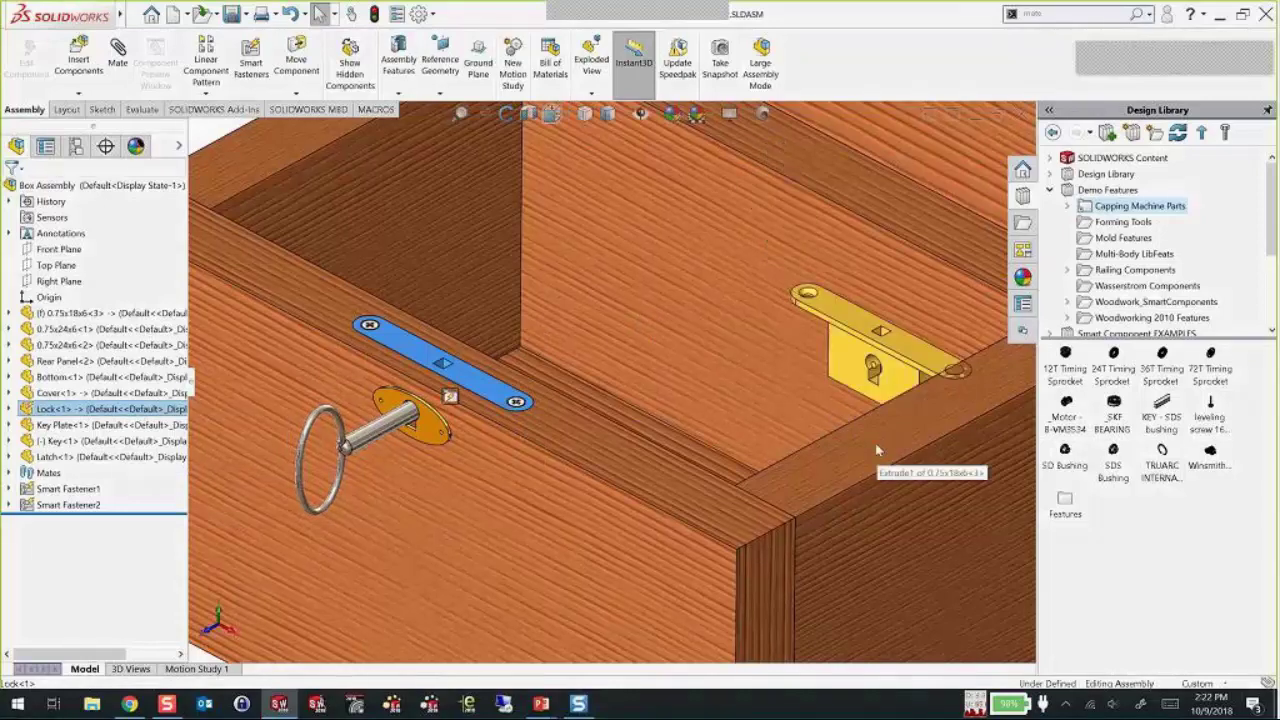
scroll(874, 424, "up", 4)
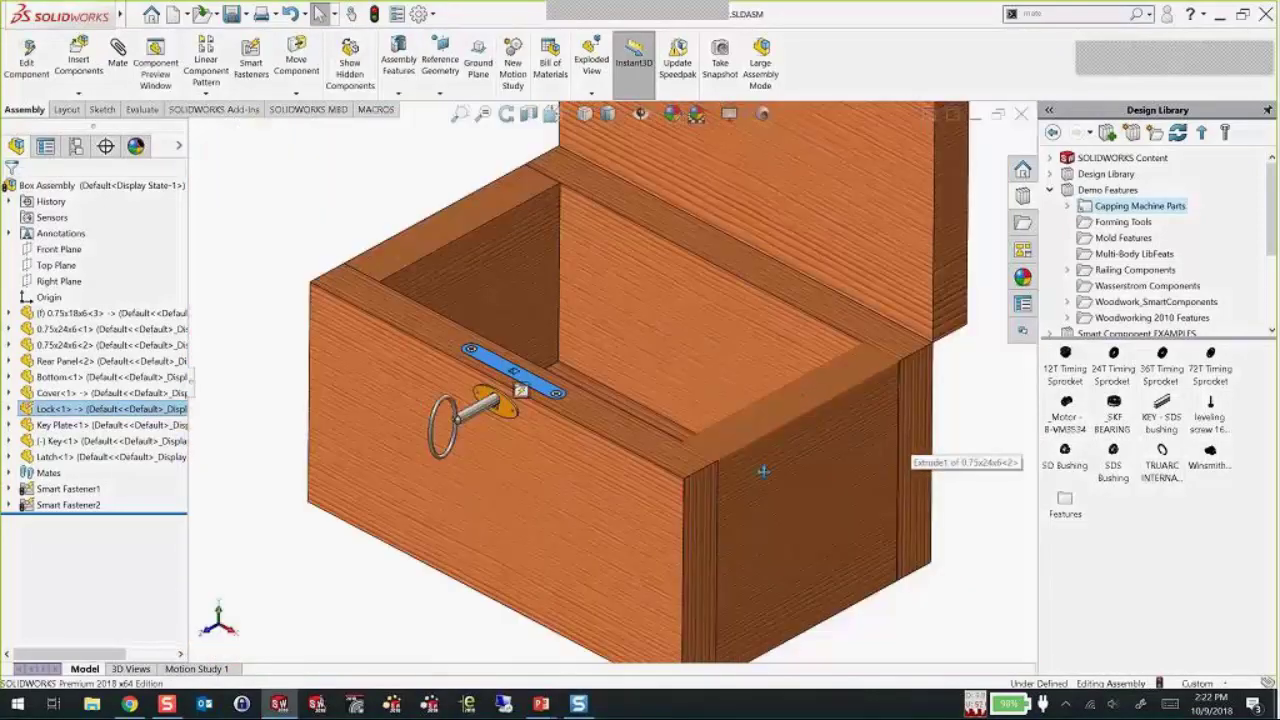
scroll(763, 471, "down", 2)
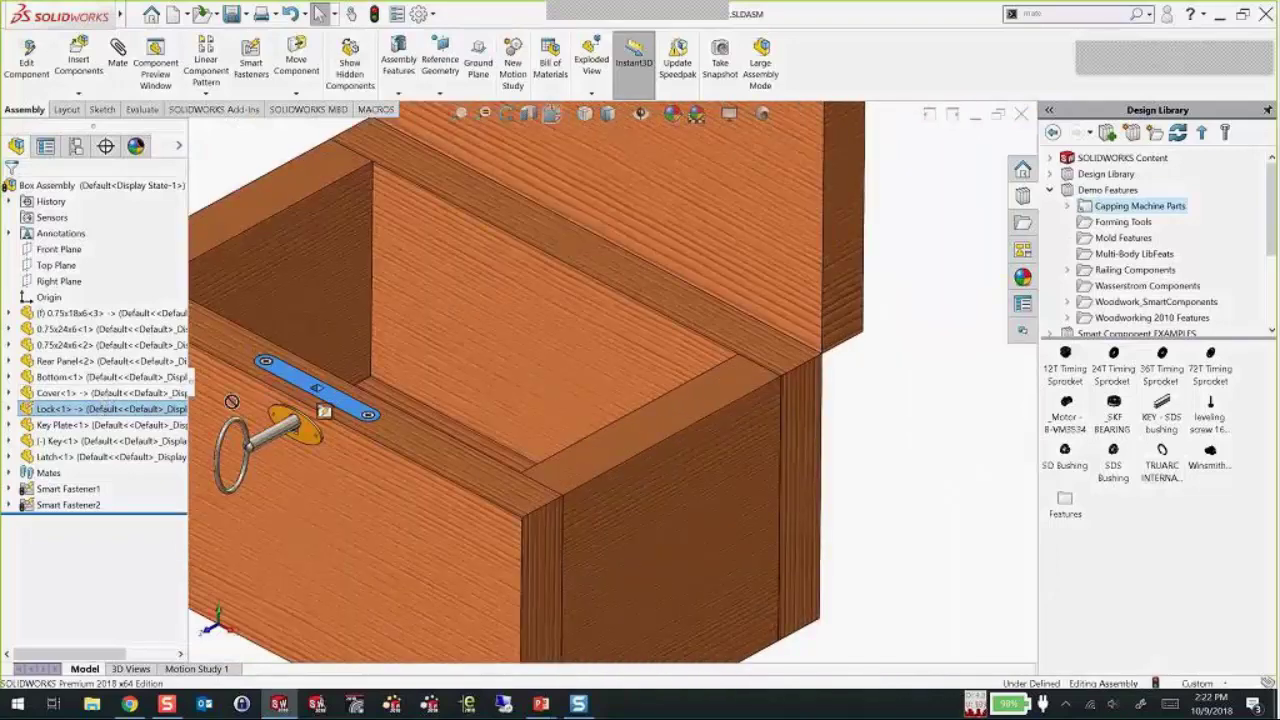
left_click_drag(600, 398, 628, 446, "ctrl")
left_click(632, 450)
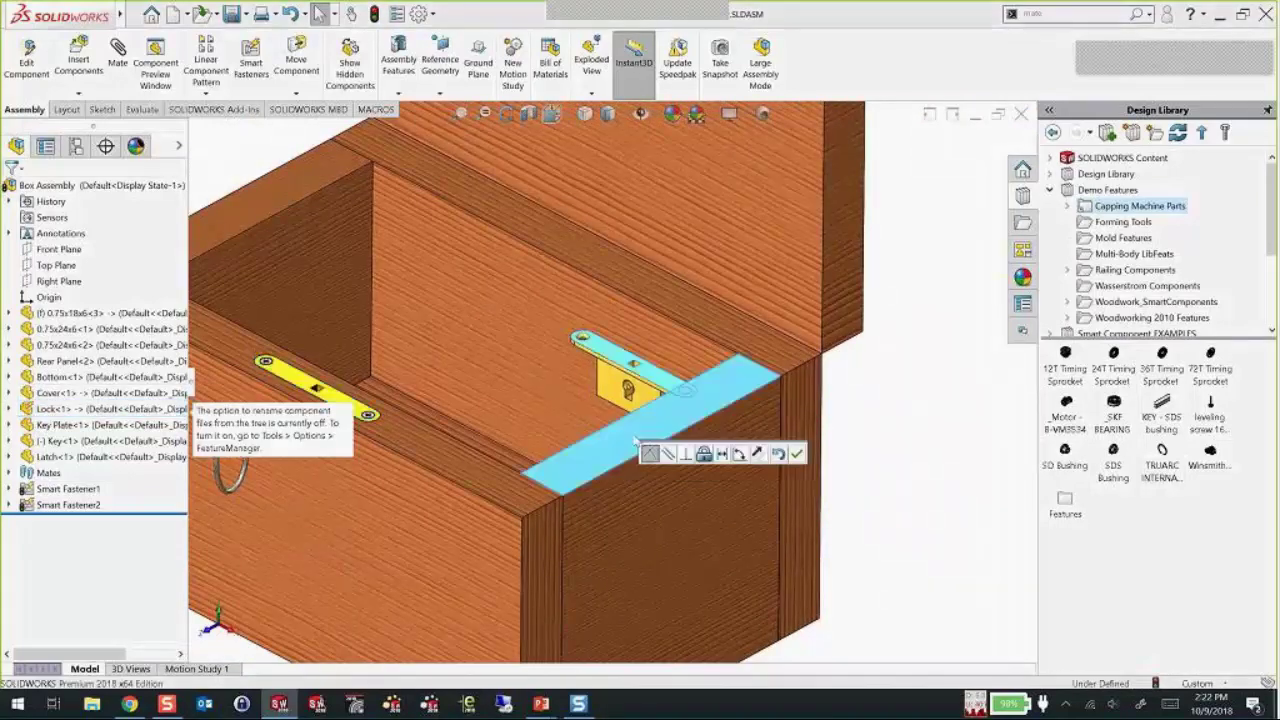
left_click(797, 453)
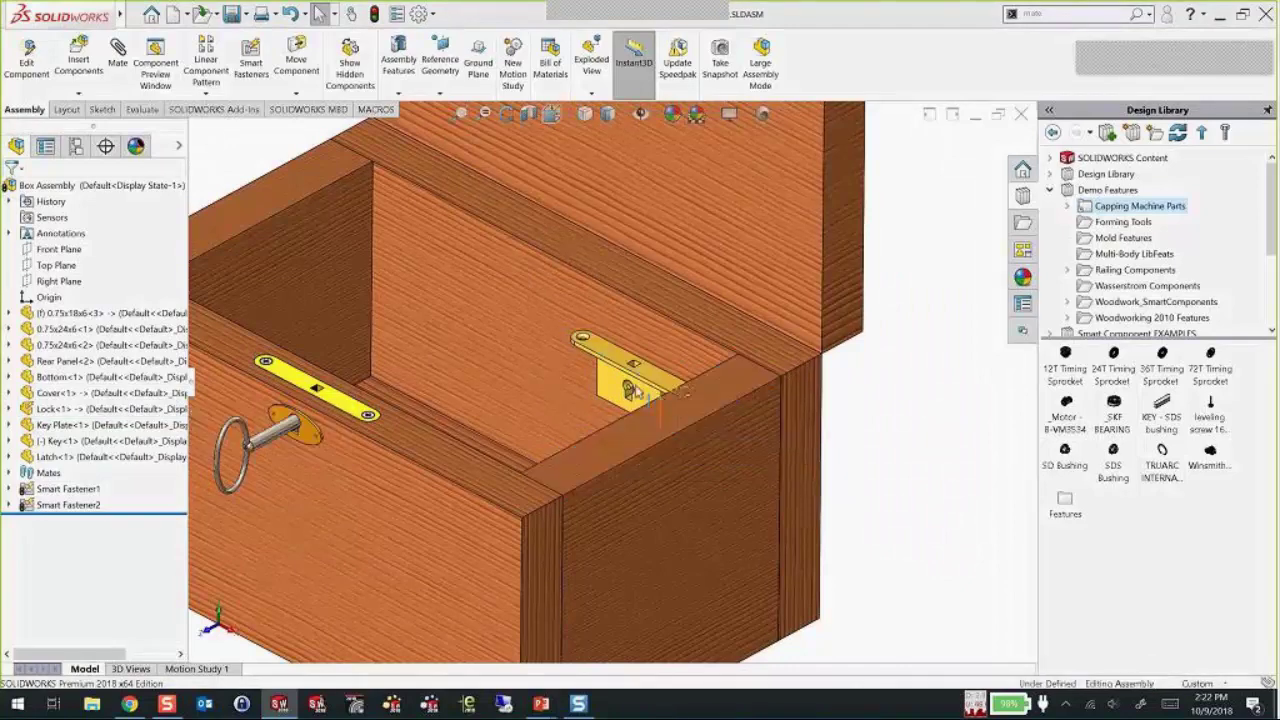
- Add a parallel mate between the second lock's long edge face and the side panel's outer face
scroll(632, 390, "down", 4)
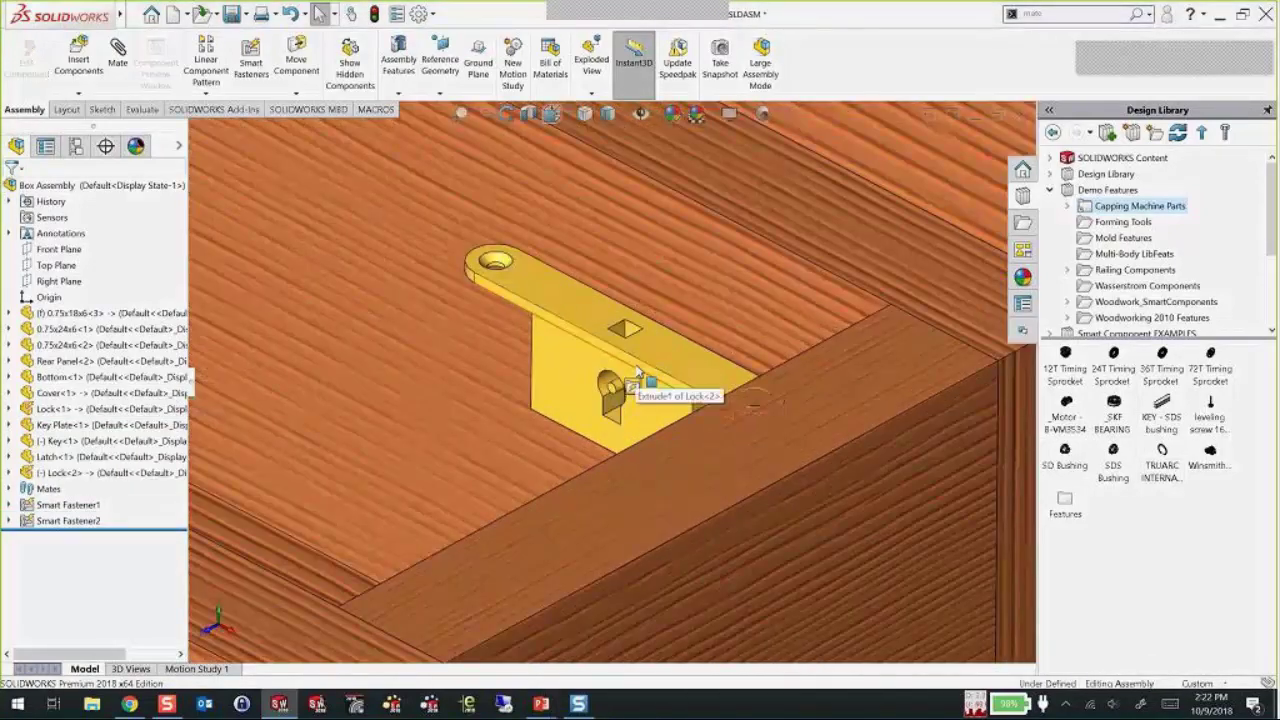
left_click(690, 386)
left_click(775, 540, "ctrl")
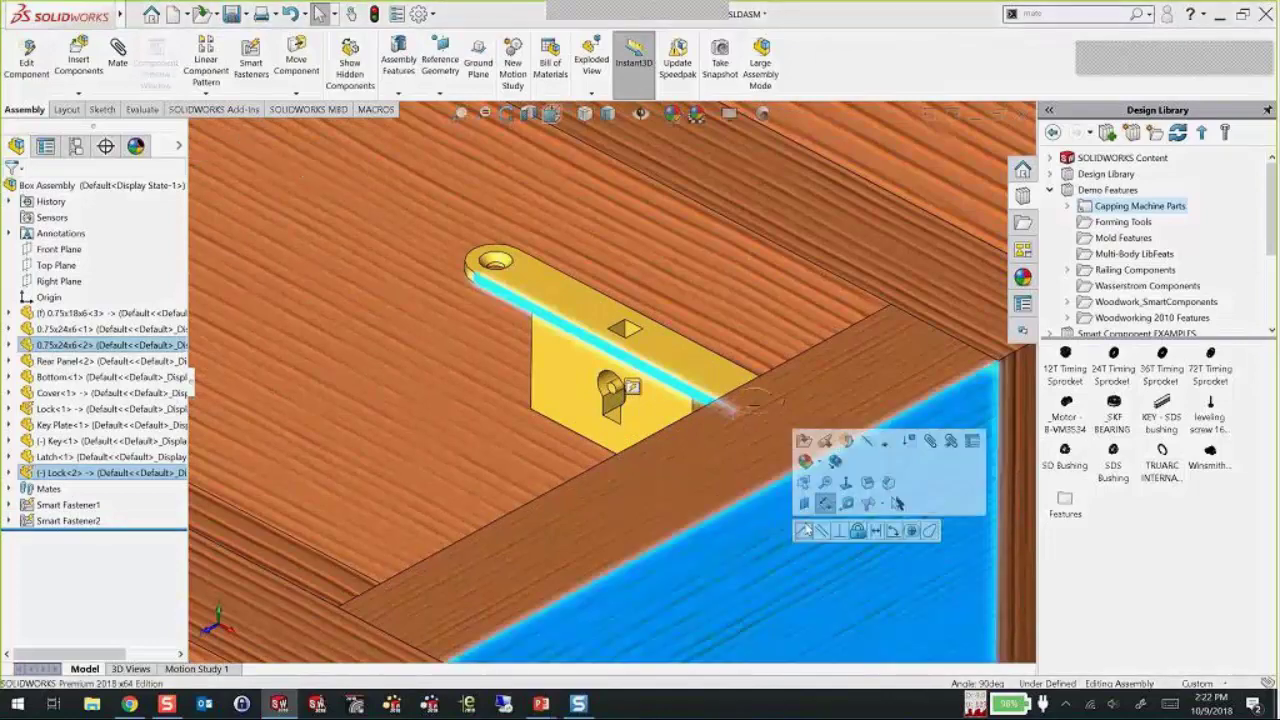
left_click(820, 531)
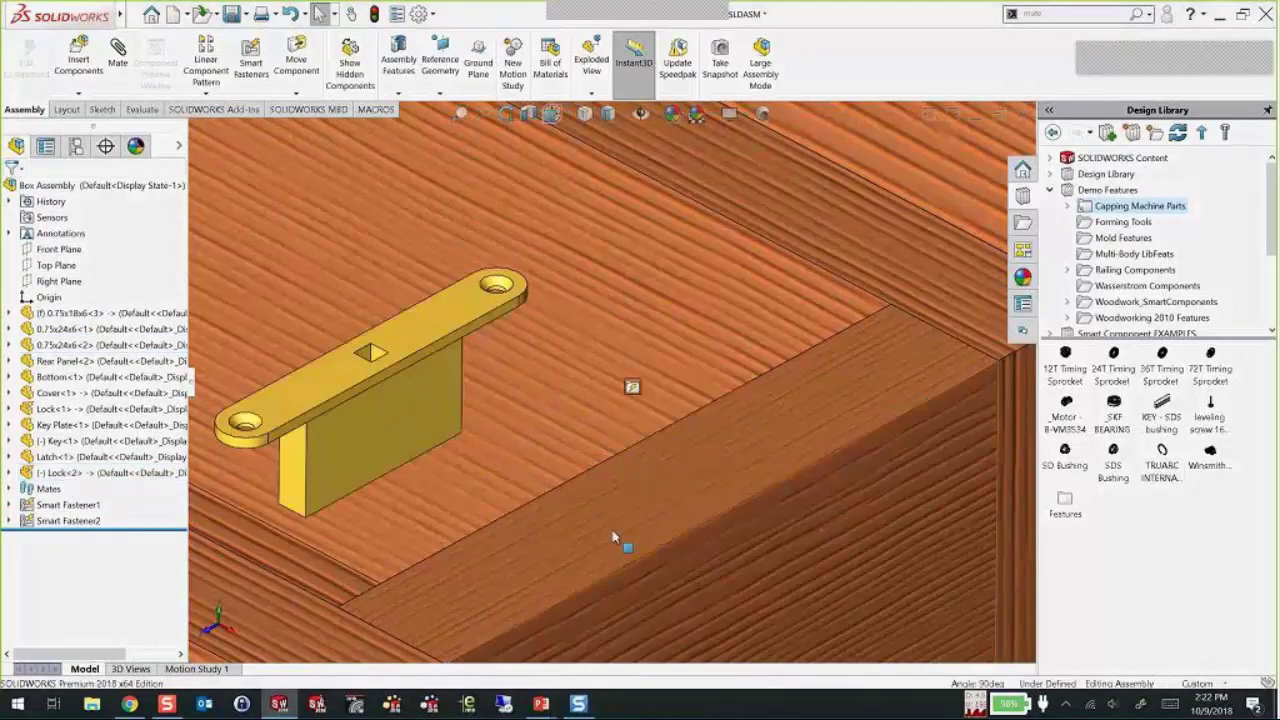
- Flip the alignment of the second lock's parallel mate so its keyhole faces the other way
left_click(10, 489)
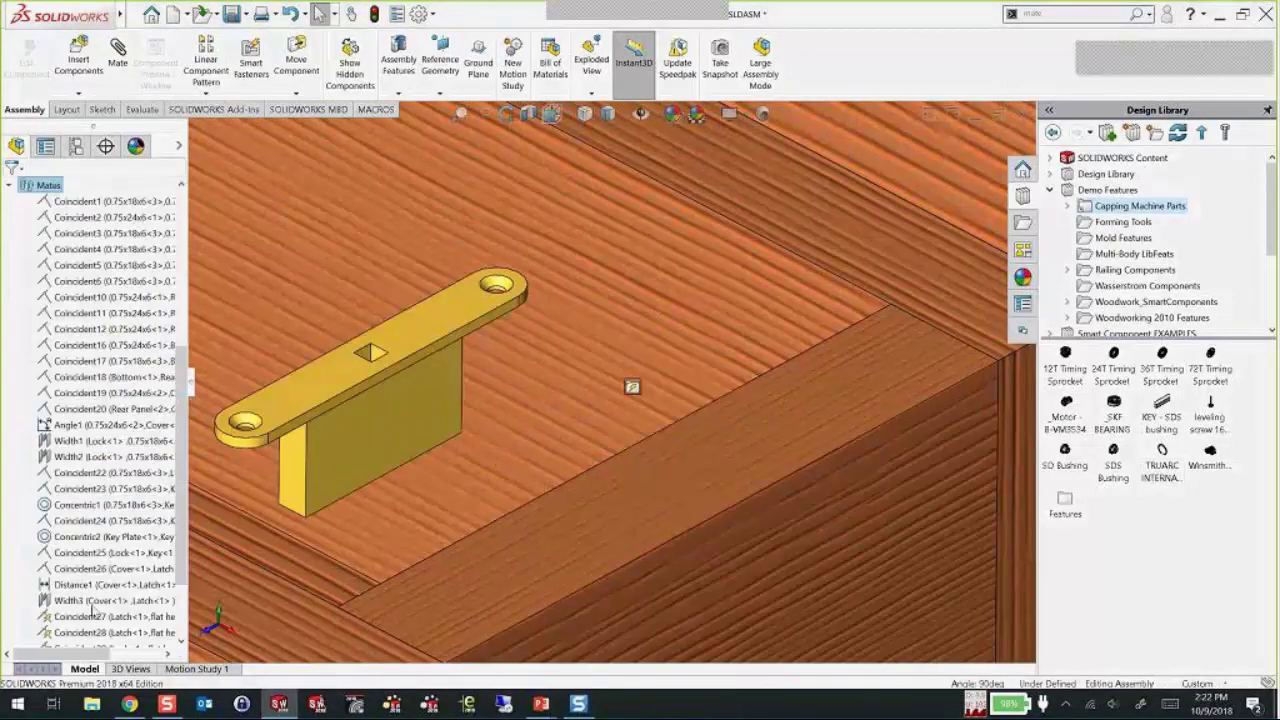
scroll(90, 605, "down", 3)
right_click(86, 606)
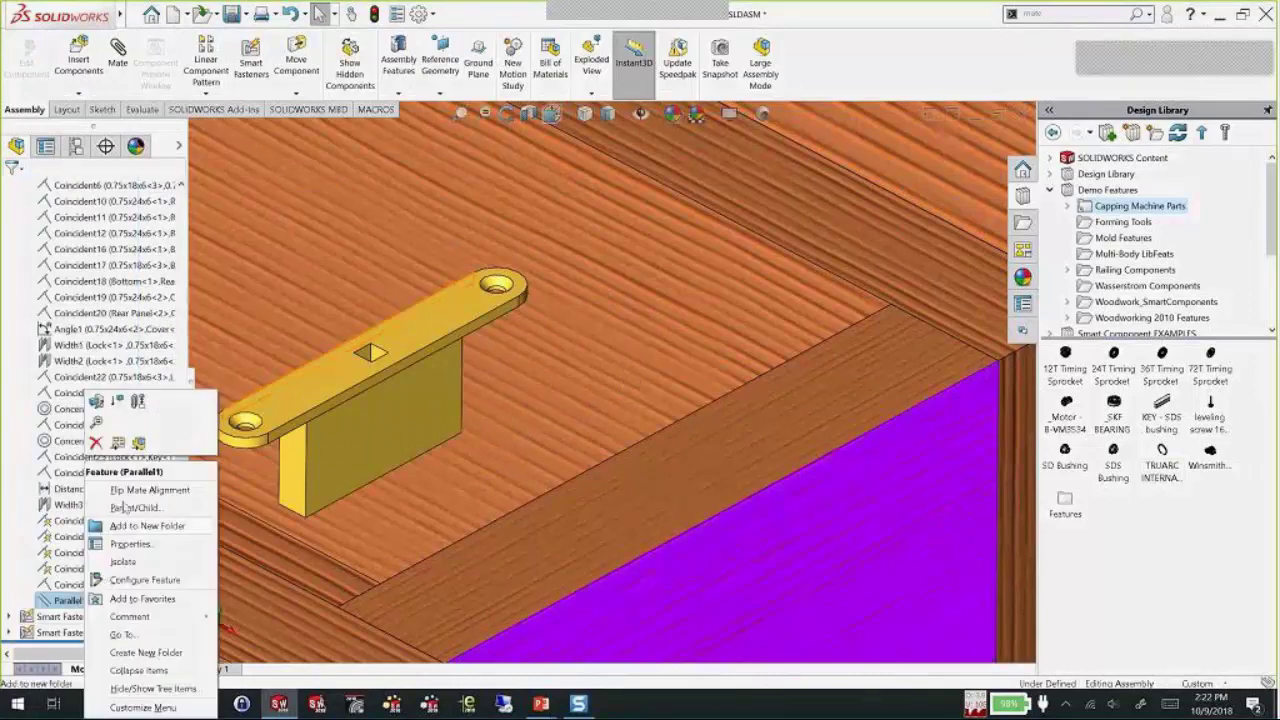
left_click(130, 490)
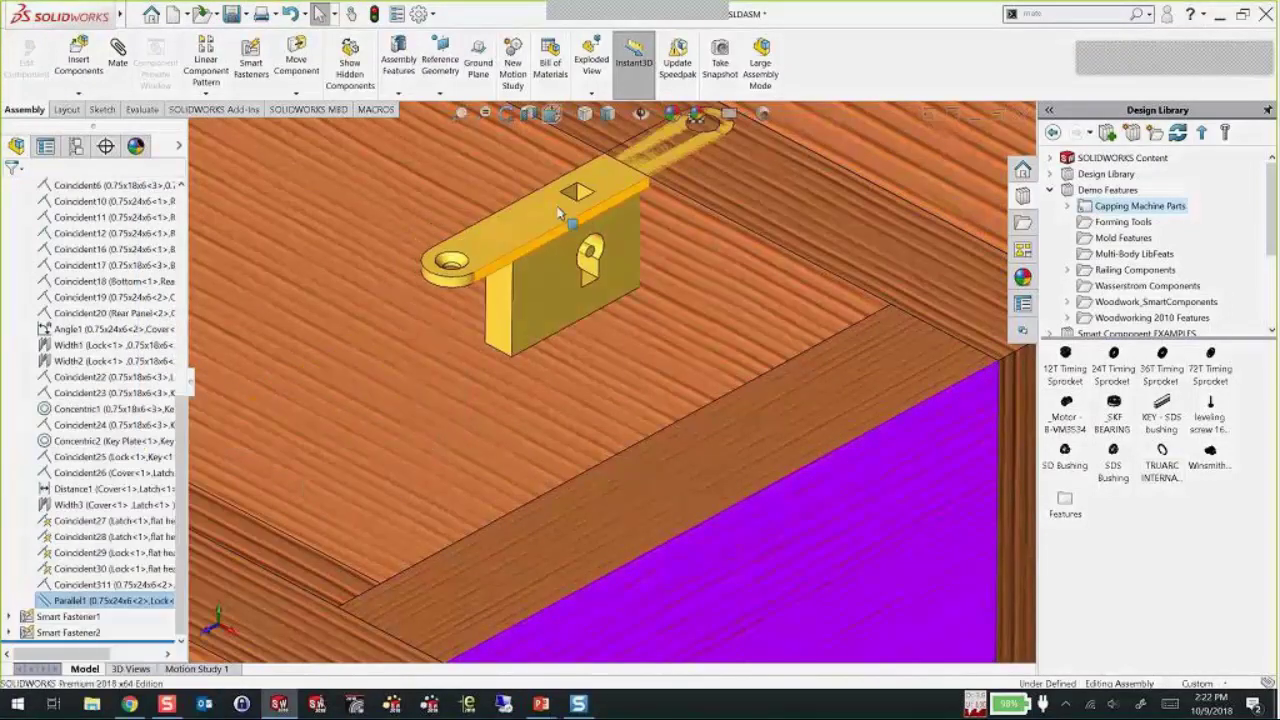
- Slide the second lock onto the side panel's top face, roughly midway along its length
left_click_drag(723, 526, 789, 598)
scroll(778, 523, "up", 2)
middle_click_drag(778, 523, 747, 489, "ctrl")
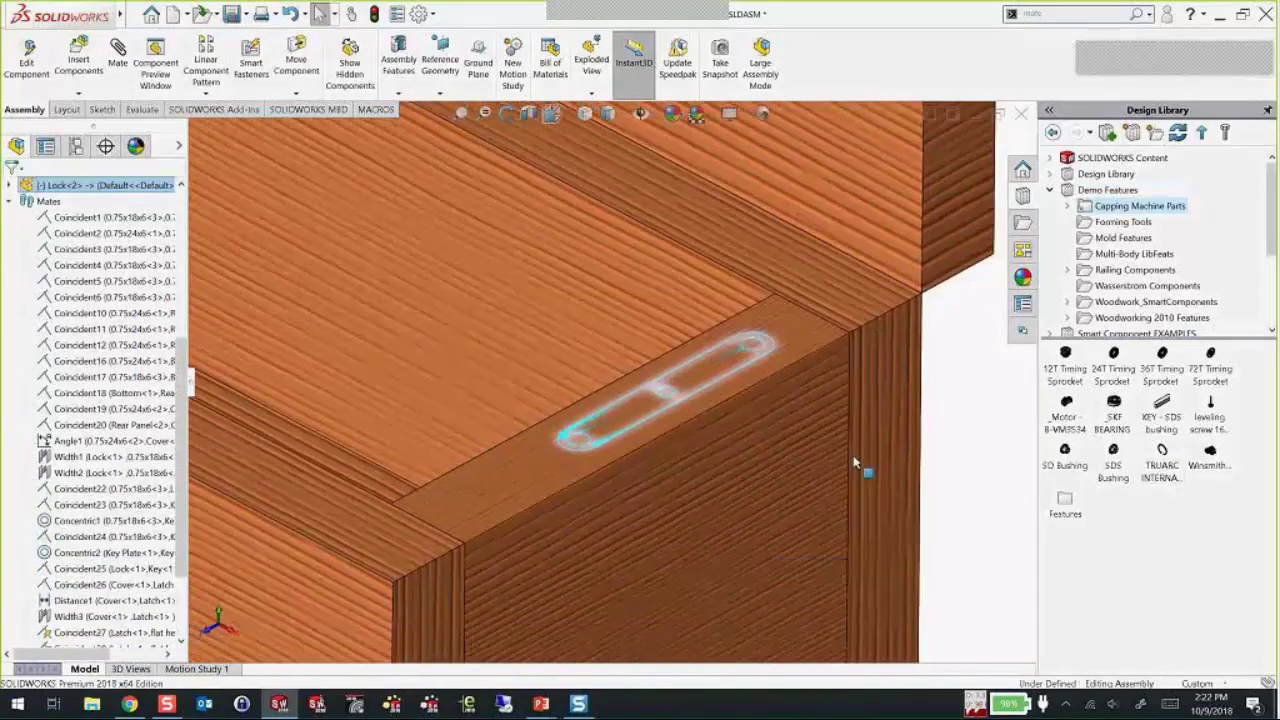
middle_click_drag(854, 462, 844, 452, "ctrl")
key("Escape")
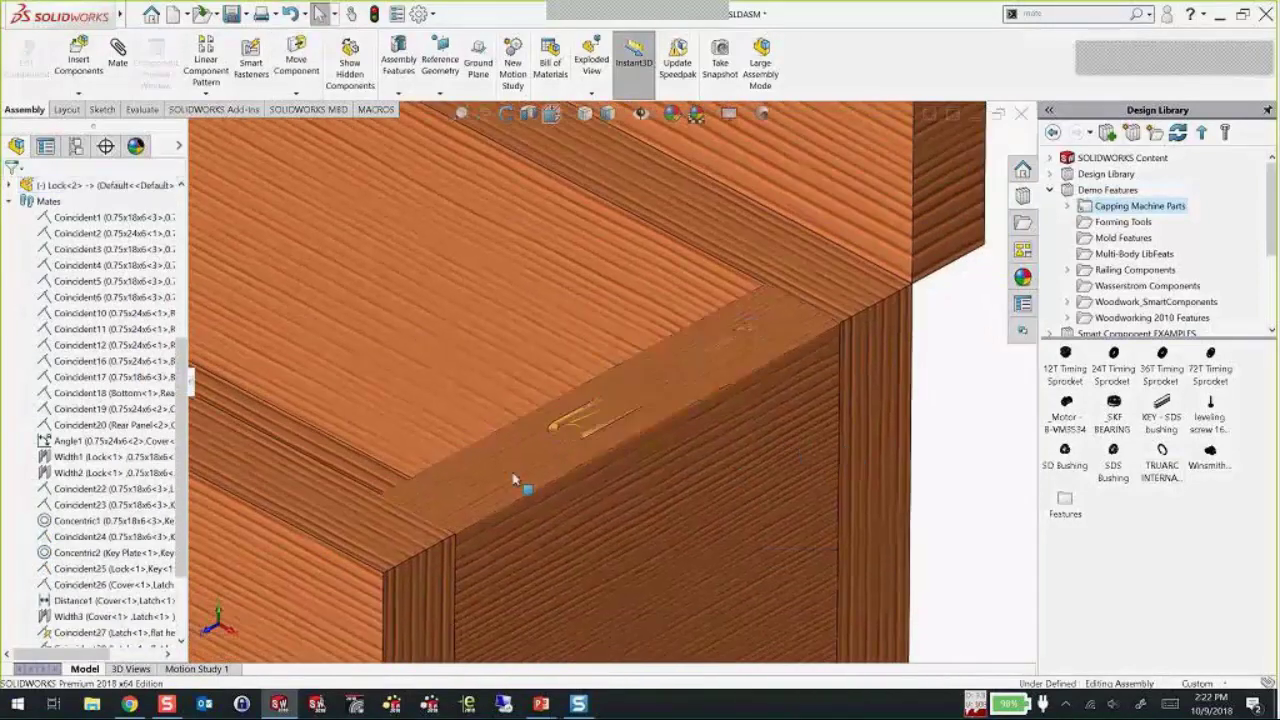
- Insert the second lock's smart features and components, saving changes and using the side panel's top and outer faces as references
right_click(103, 187)
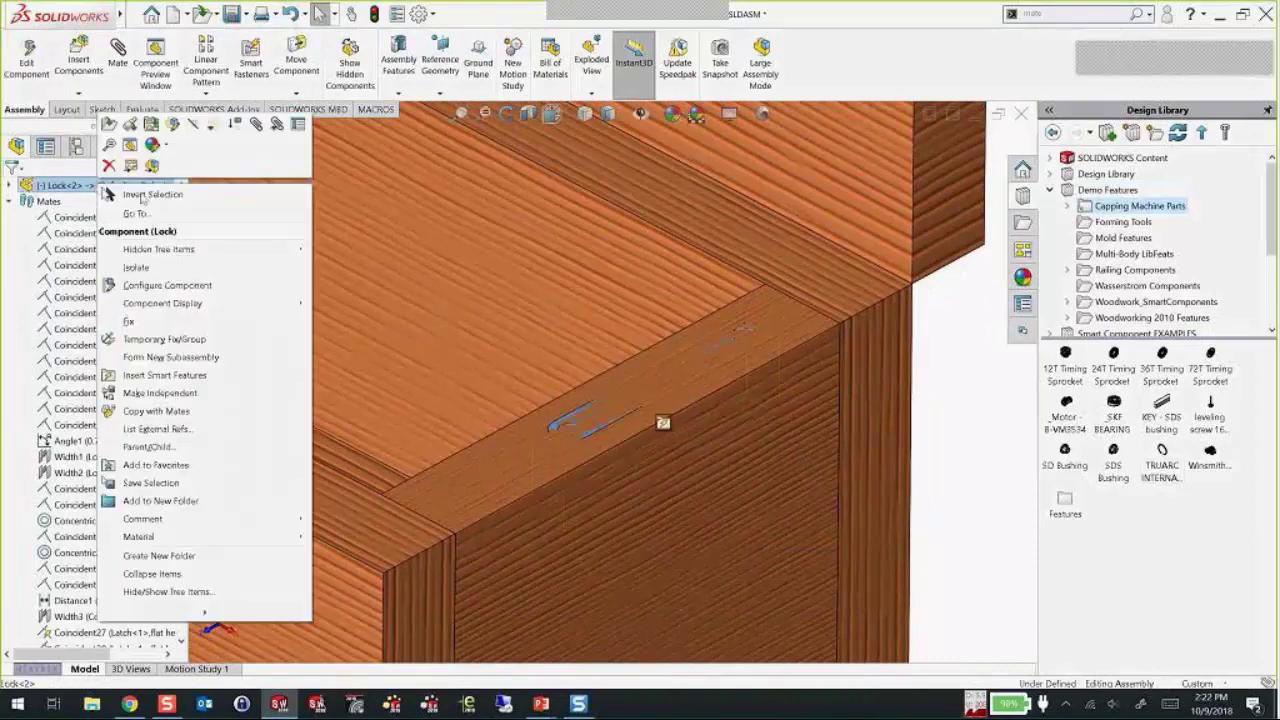
left_click(205, 376)
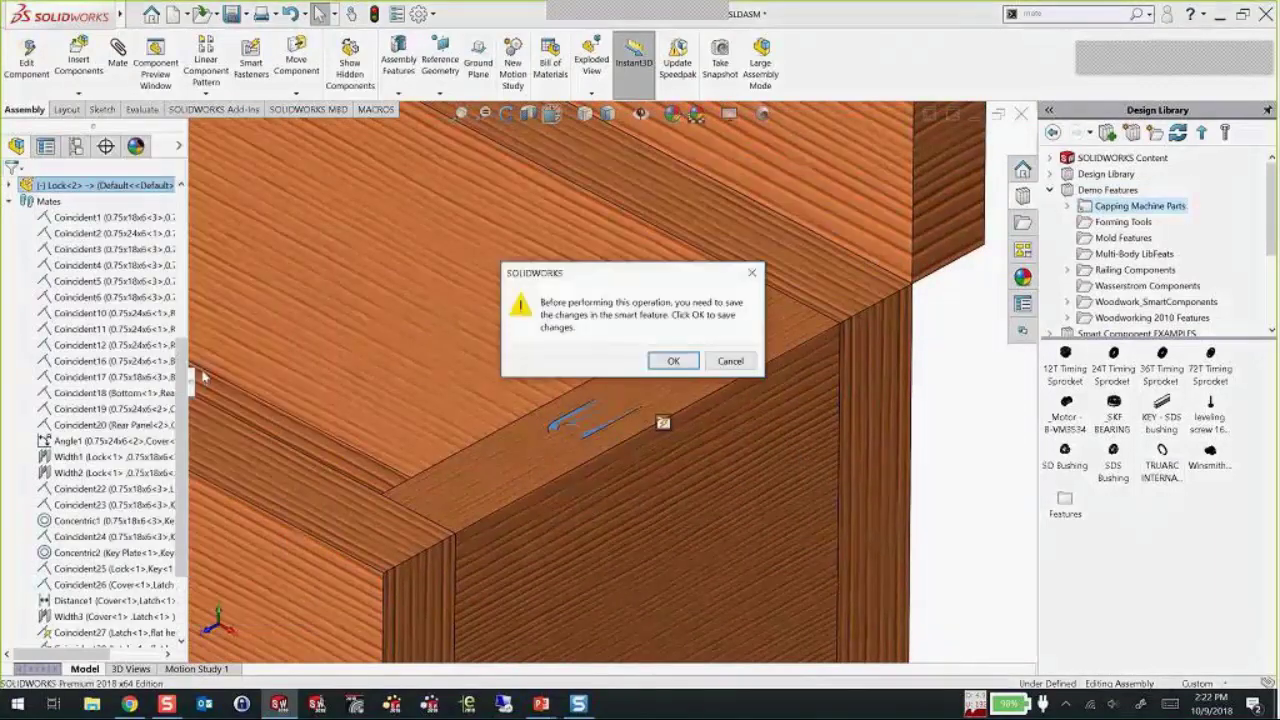
left_click(670, 361)
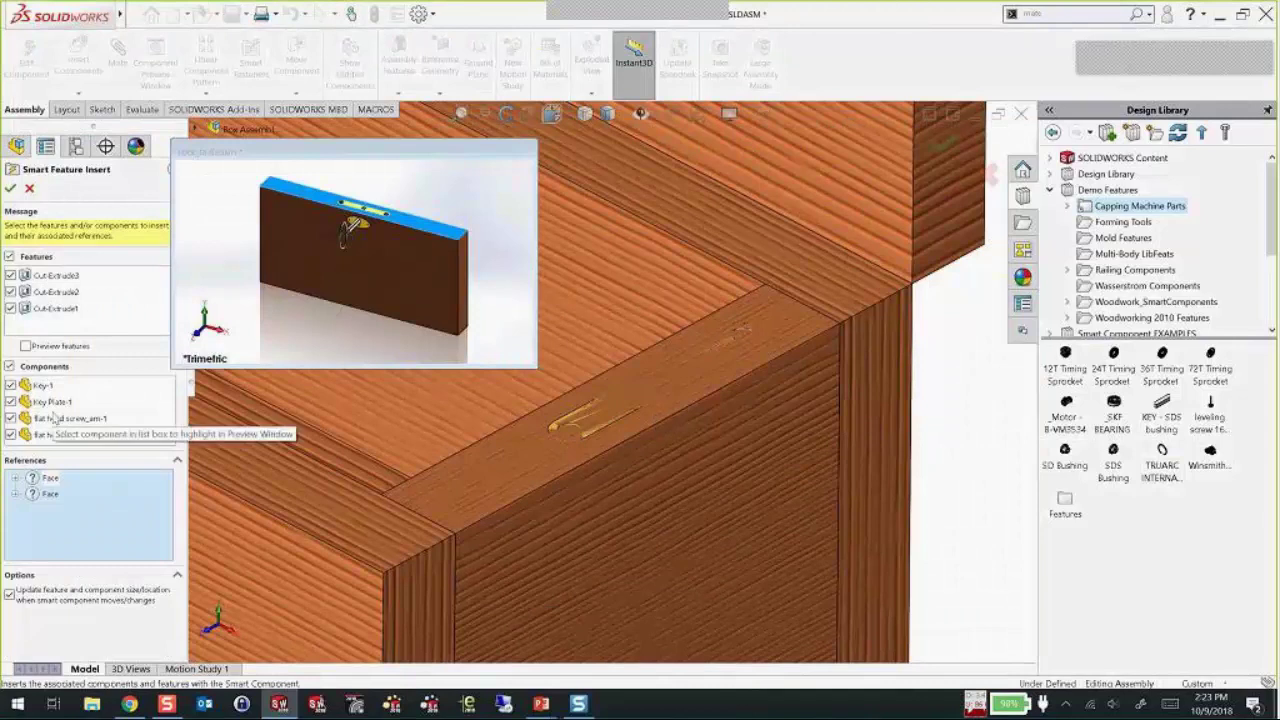
left_click(50, 479)
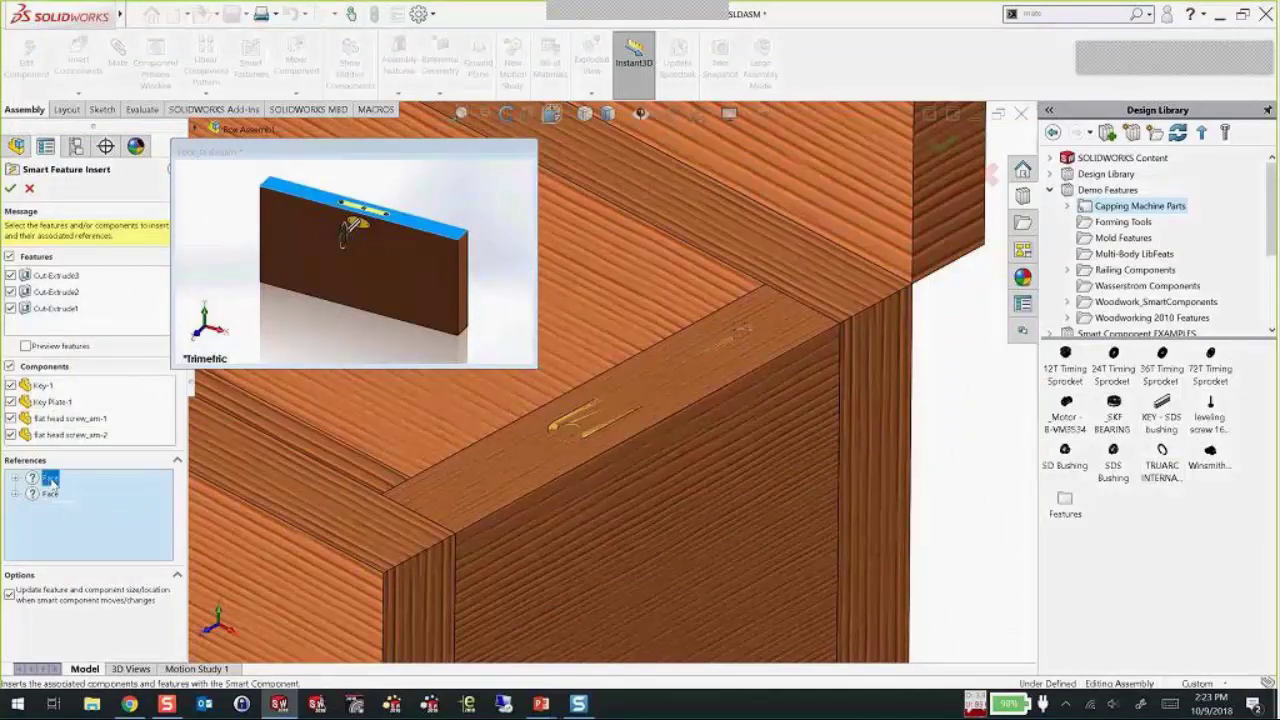
left_click(530, 460)
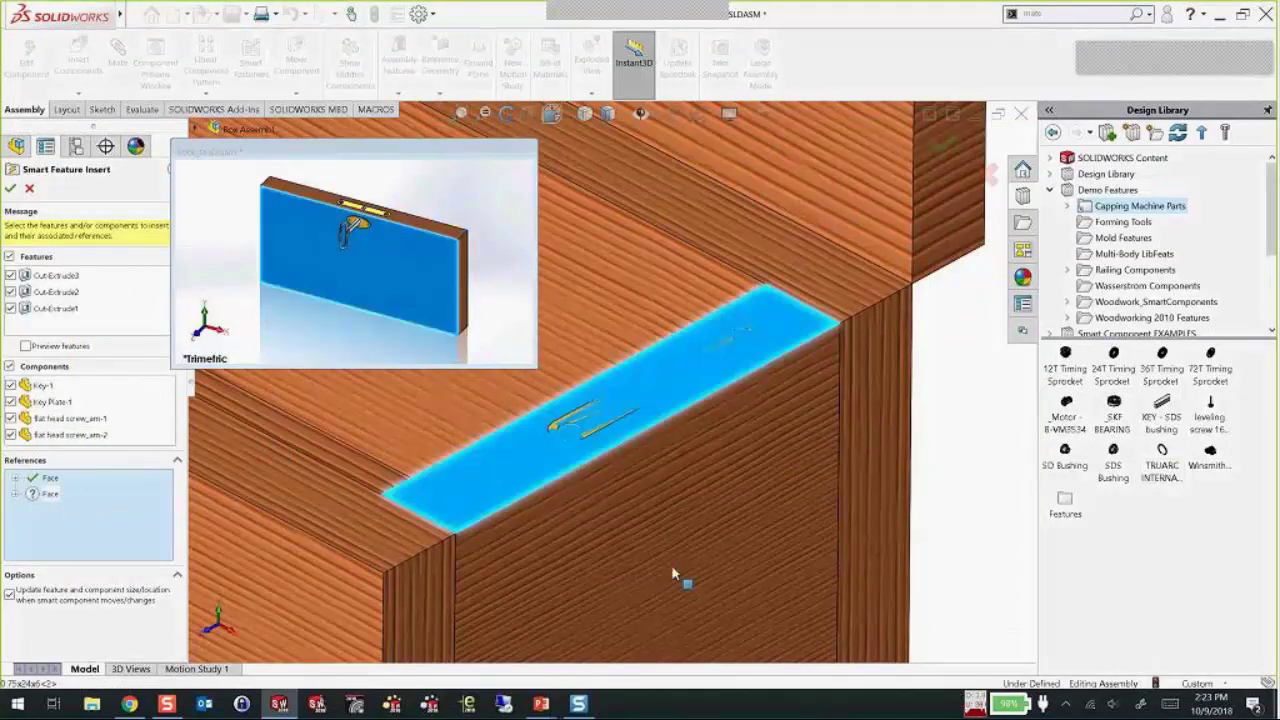
left_click(642, 540)
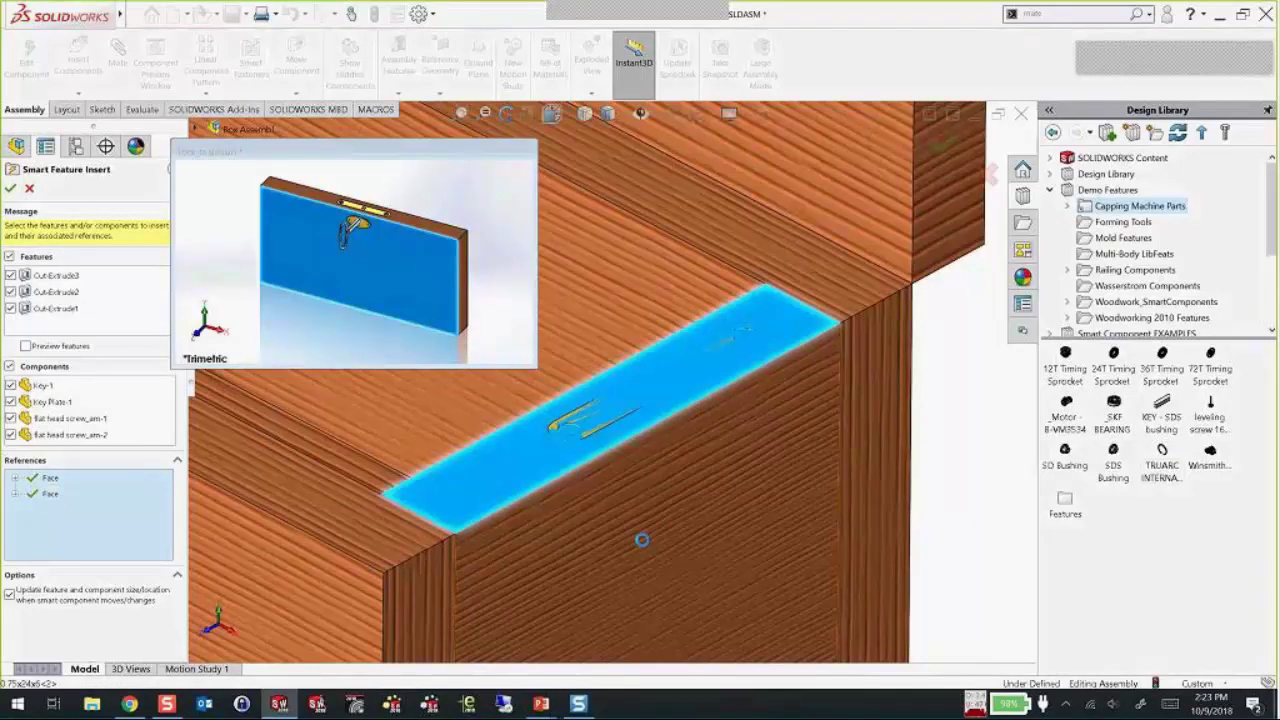
left_click(11, 187)
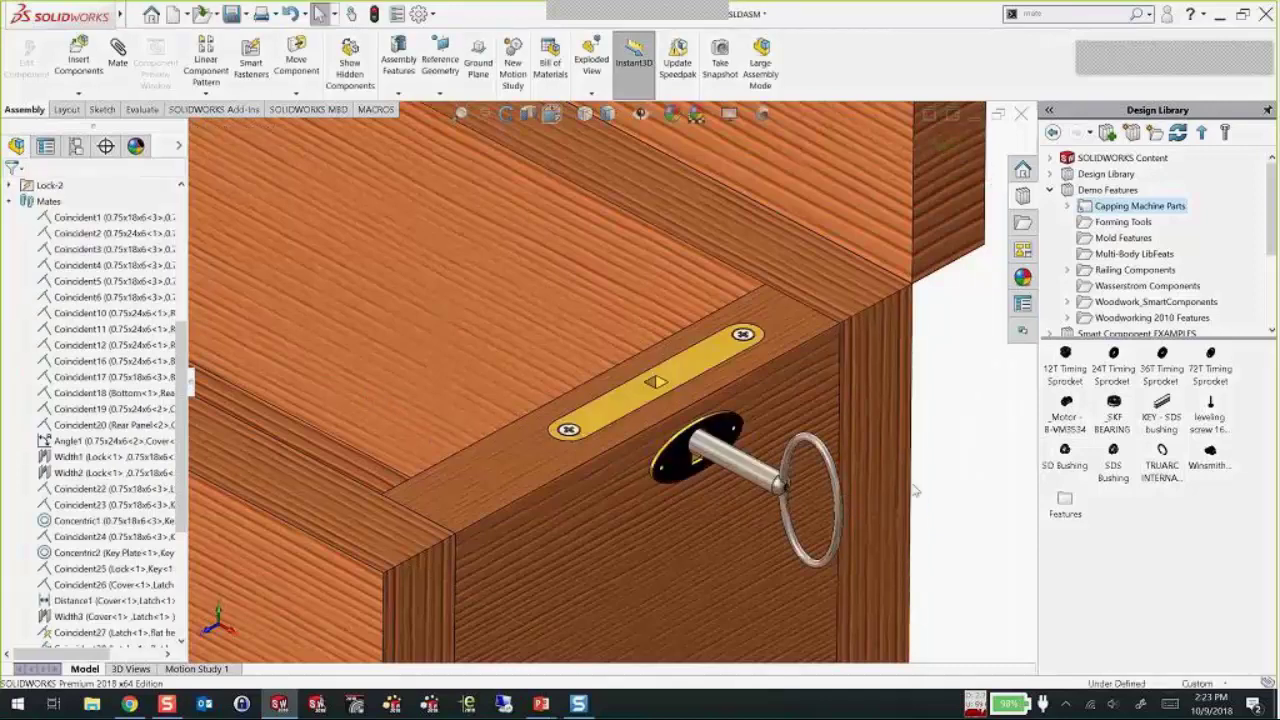
- Slide the second lock along the side panel's top face towards the front corner and rebuild the assembly
left_click(699, 360)
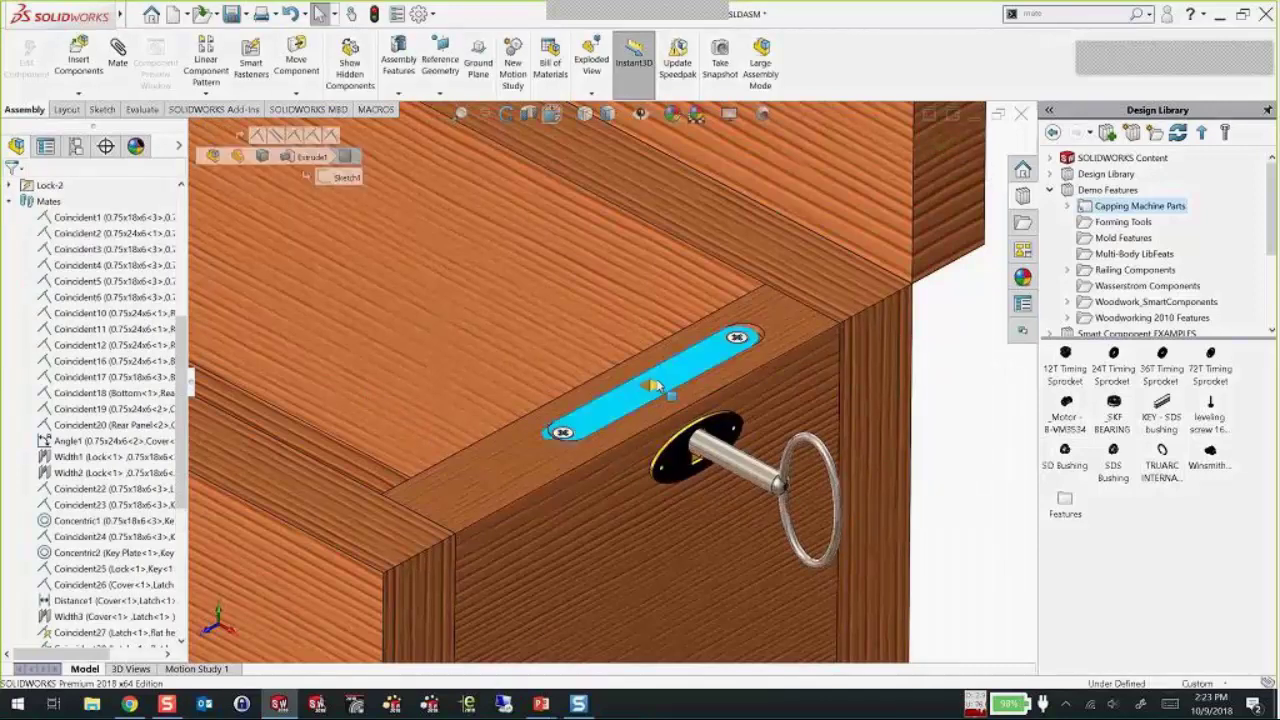
left_click_drag(637, 397, 556, 452)
key("Escape")
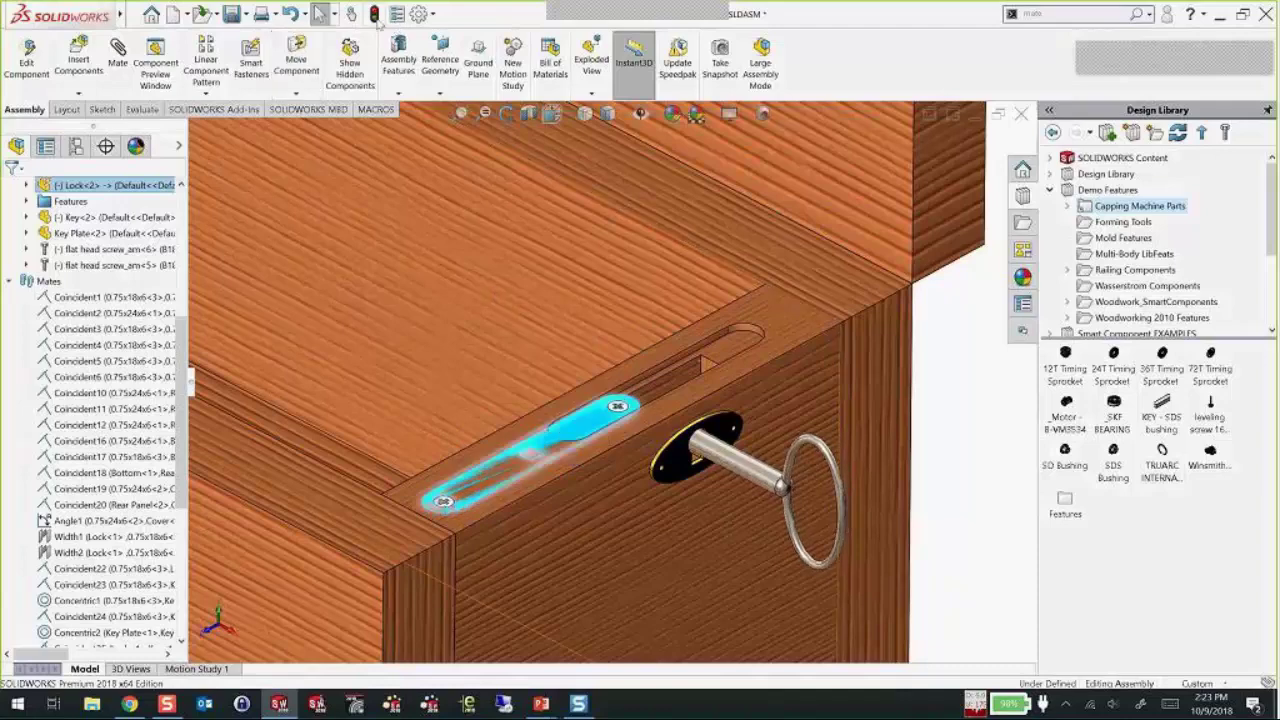
left_click(374, 14)
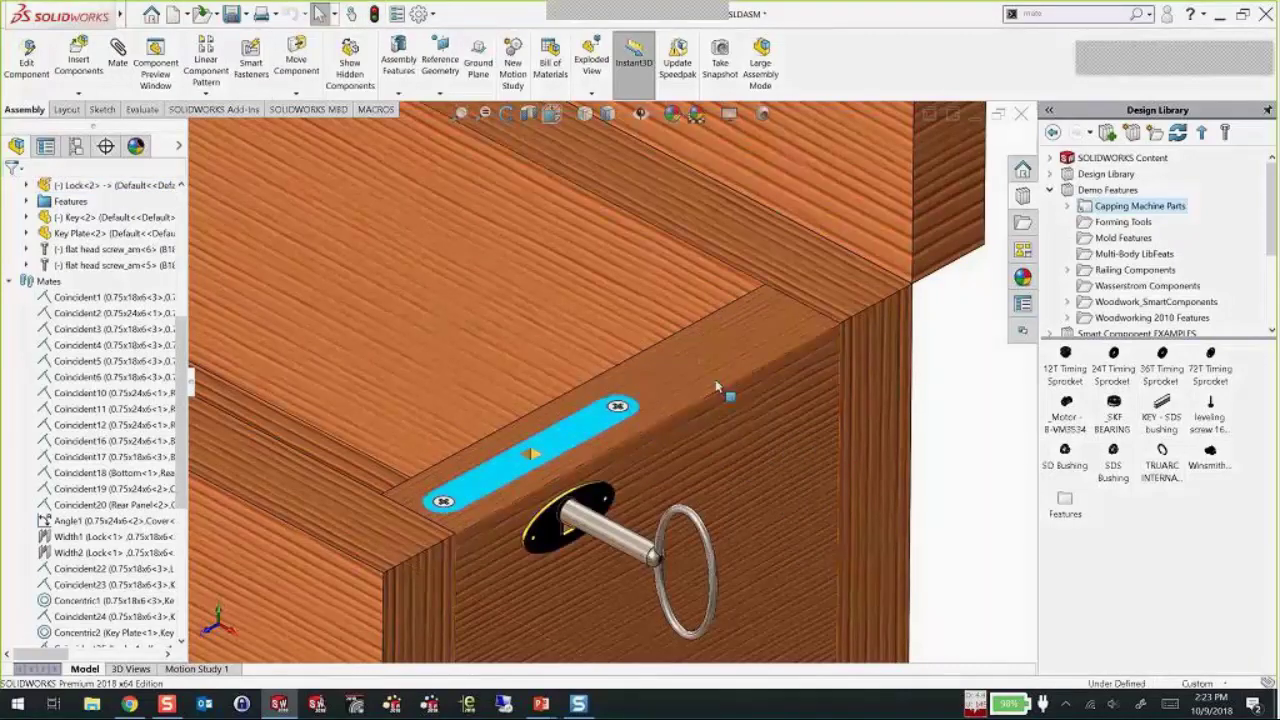
- Open the 0.75x24x6 side panel part and examine the lock cuts in its top and outer faces
left_click(722, 378)
left_click(748, 306)
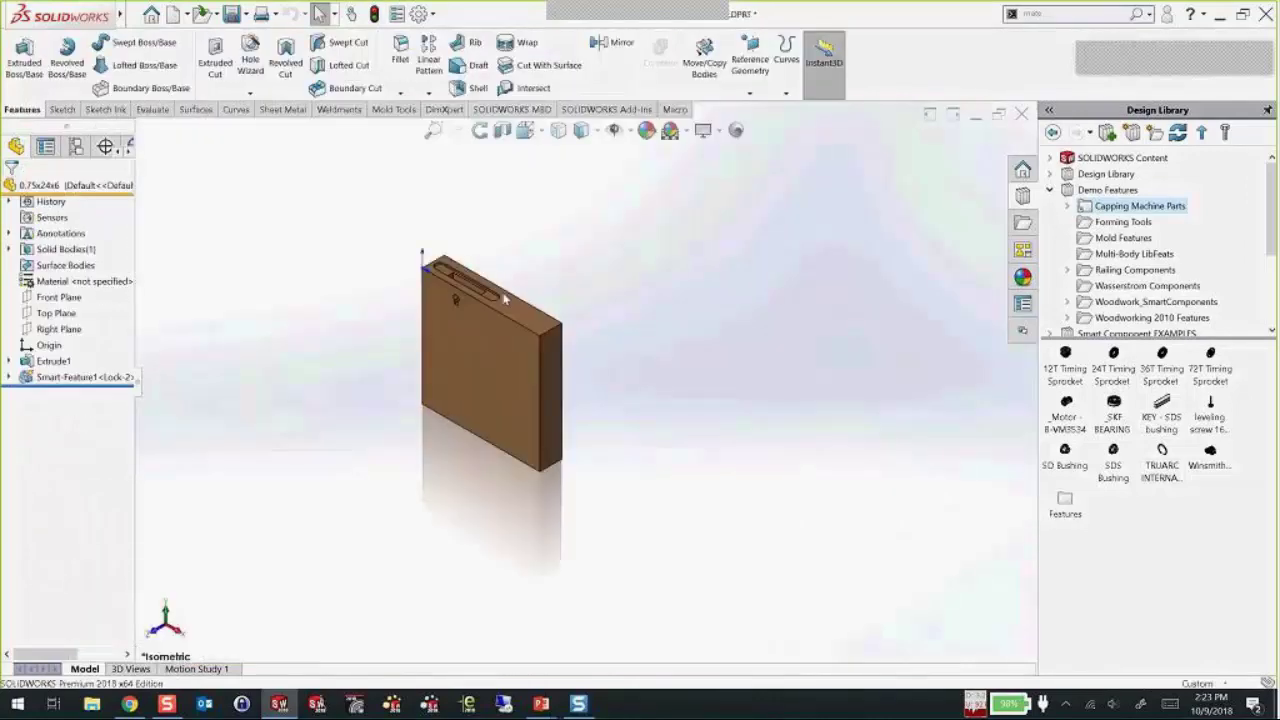
scroll(471, 316, "down", 3)
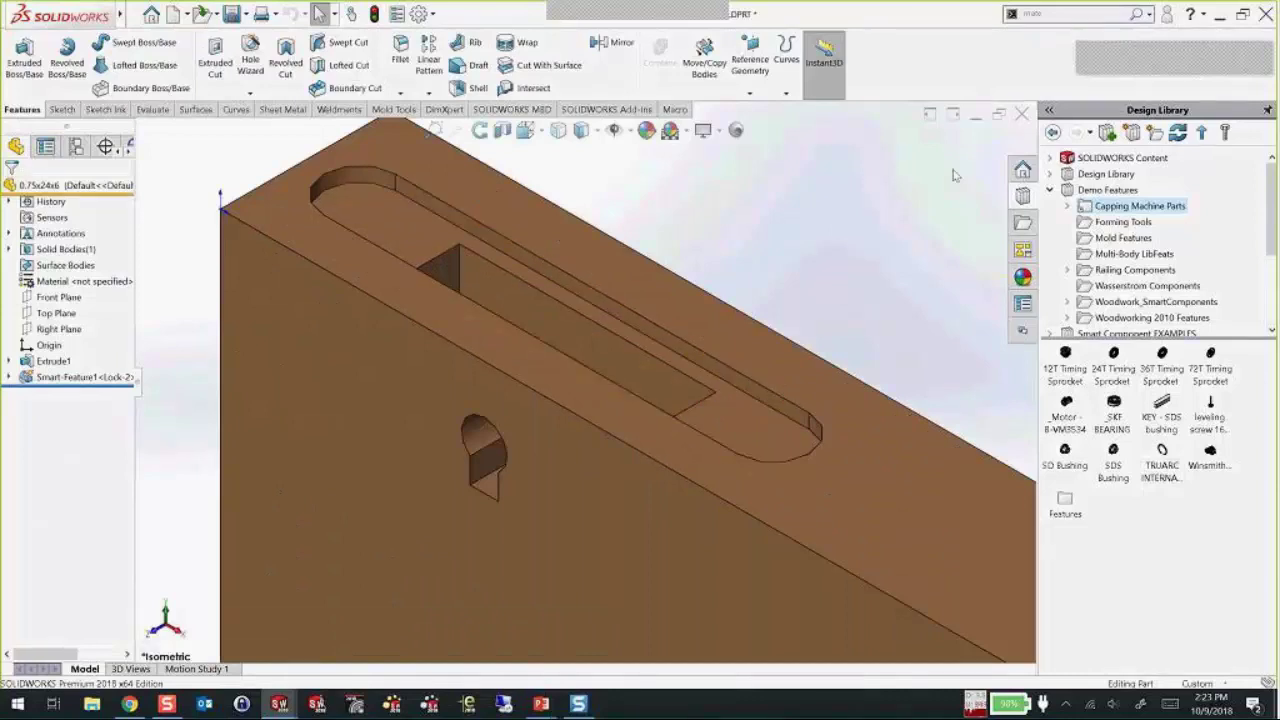
- Close the 0.75x24x6 side panel part without saving its changes and return to the box assembly
left_click(1021, 113)
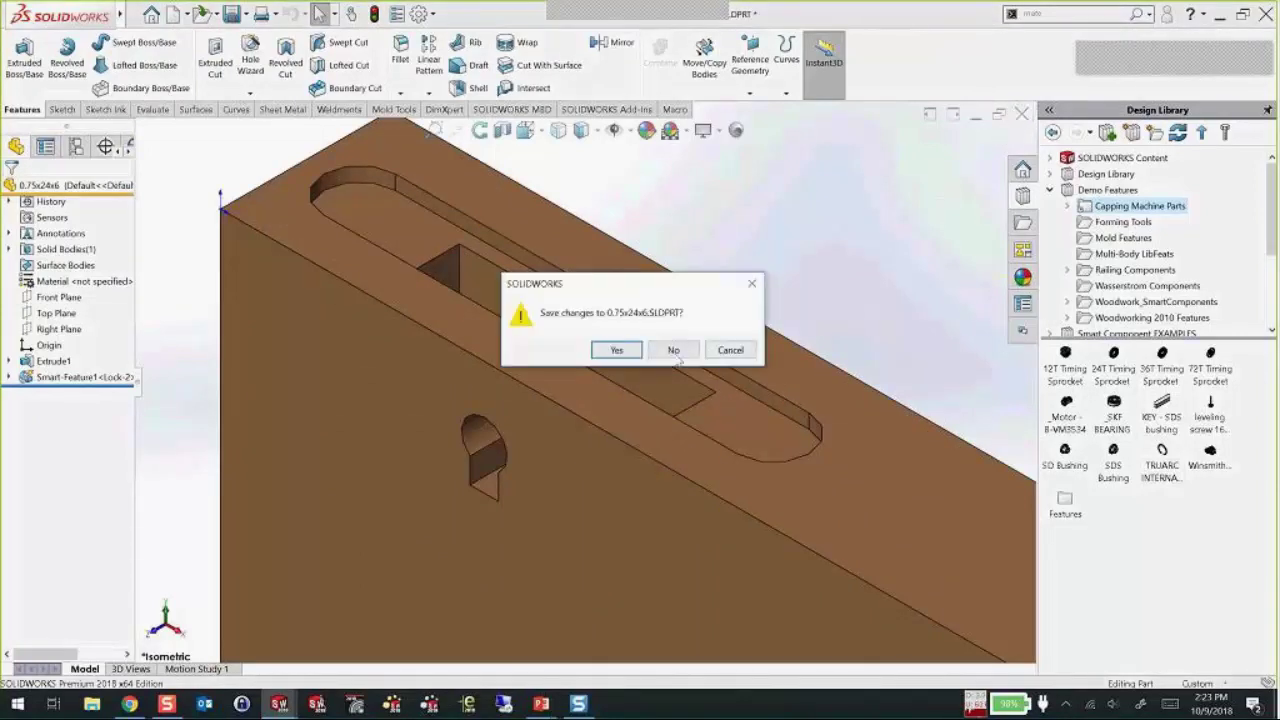
left_click(675, 351)
left_click(615, 325)
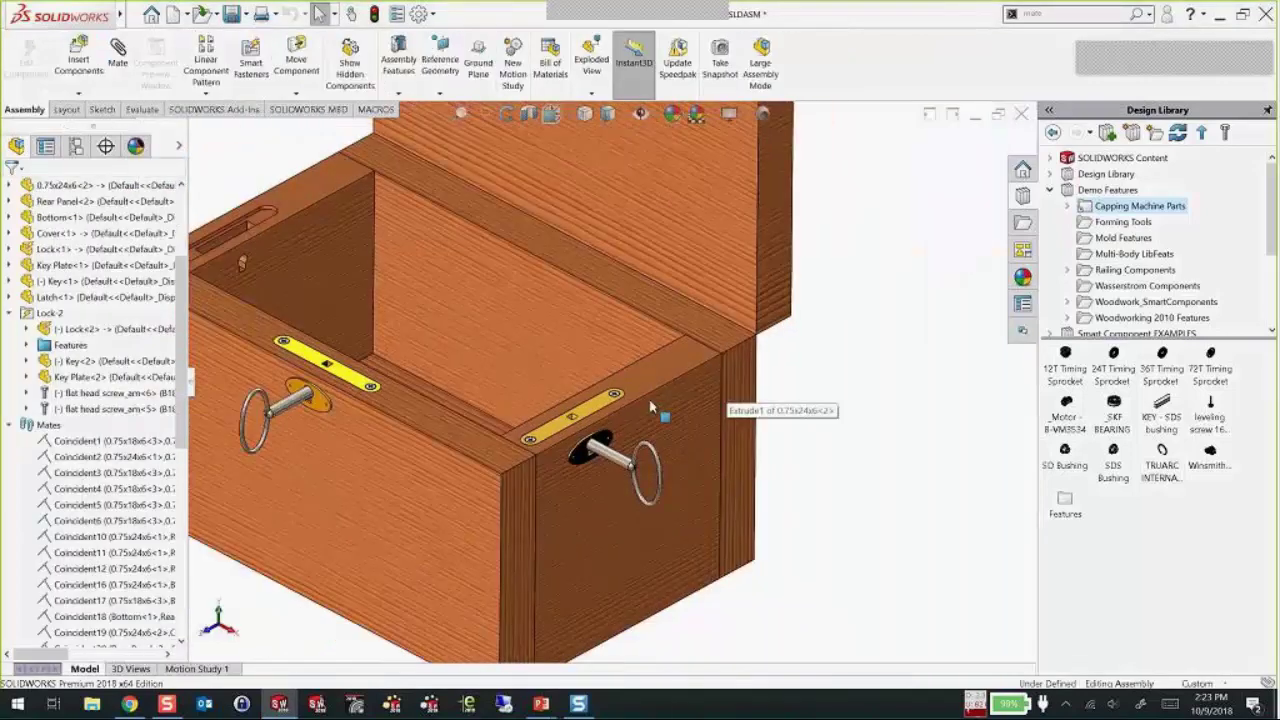
scroll(910, 494, "up", 1)
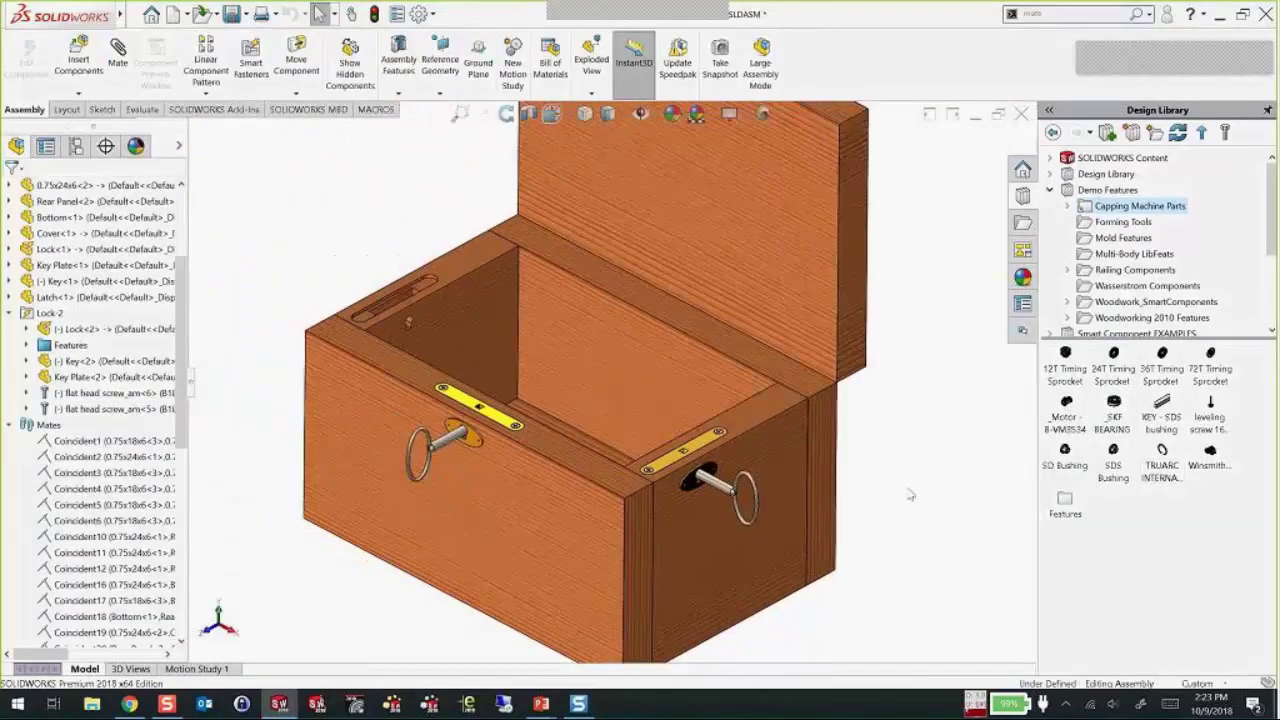
- Switch to the PowerPoint slide show and advance to the "Learn More on These Topics!" slide
key("alt+Tab")
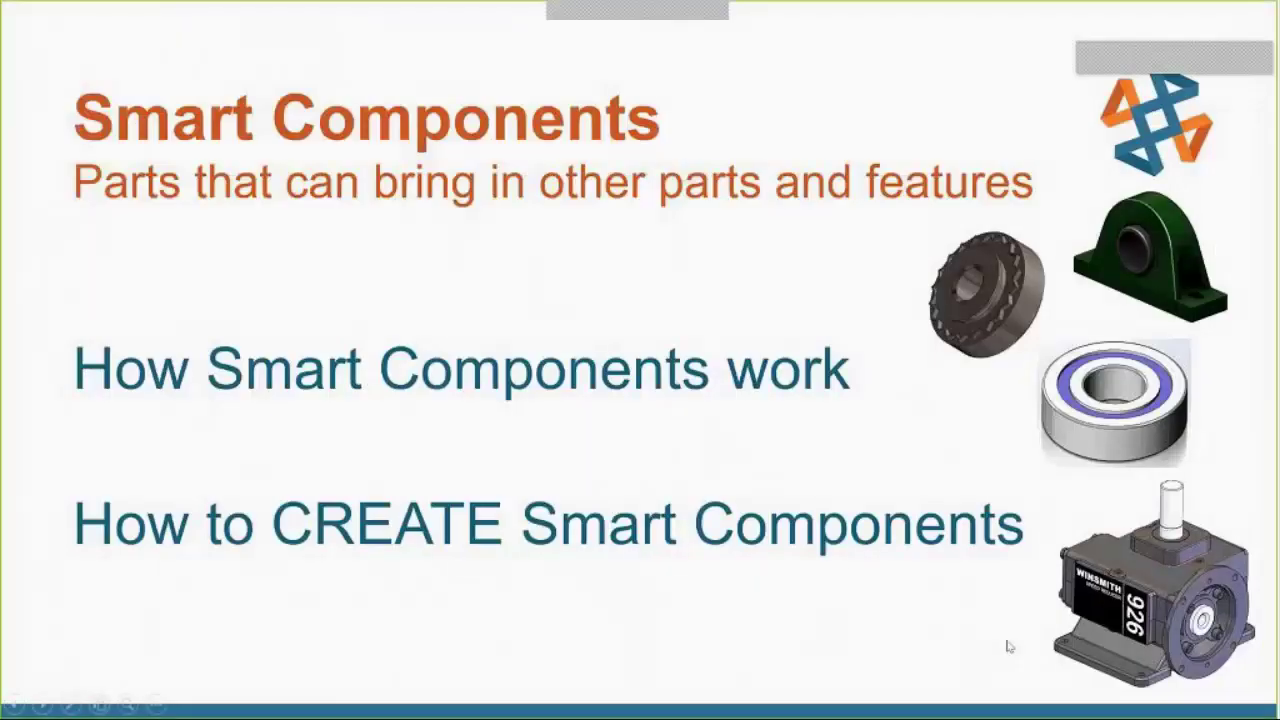
left_click(1008, 646)
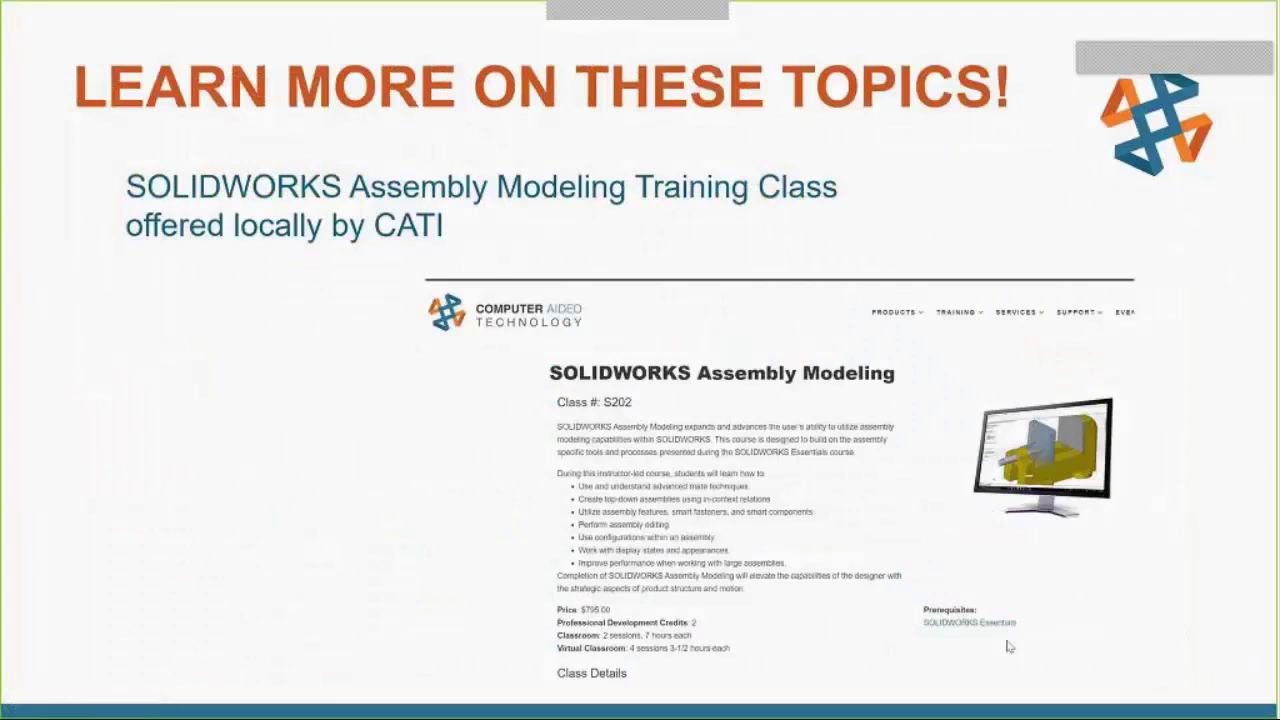
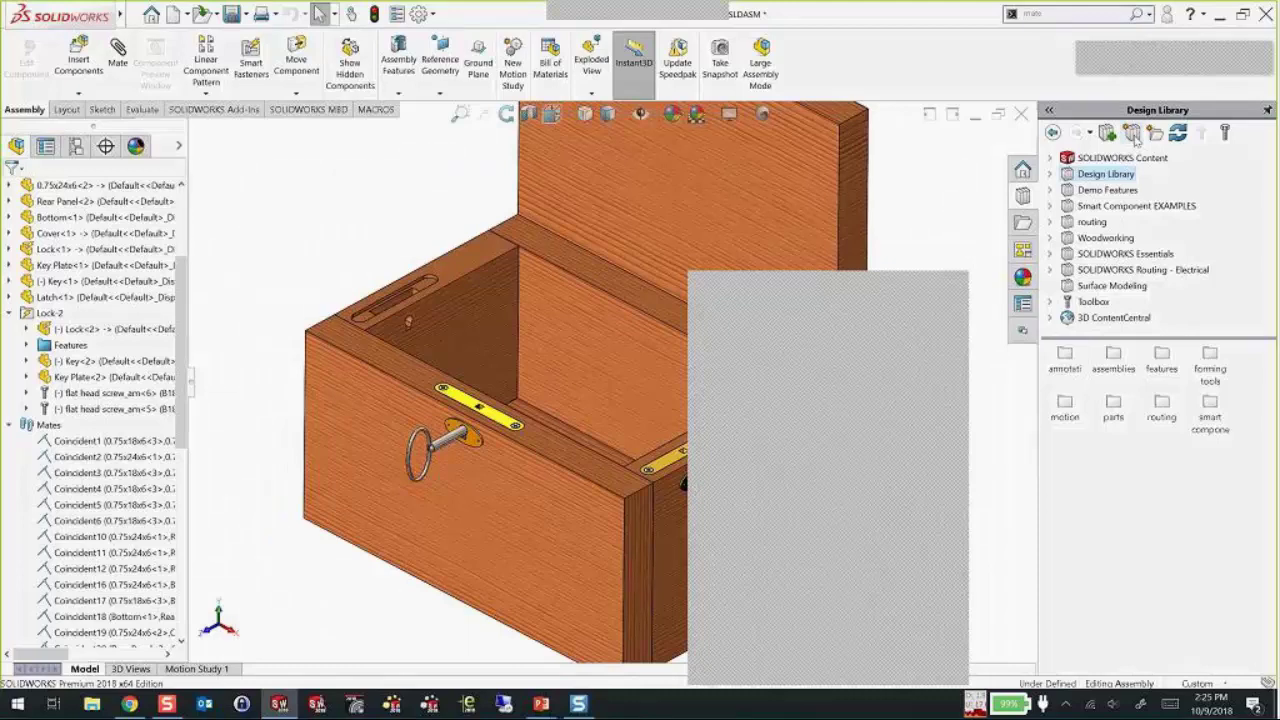
- View the Demo Features and Design Library folders, and review the Design Library file locations in SOLIDWORKS System Options
left_click(1110, 191)
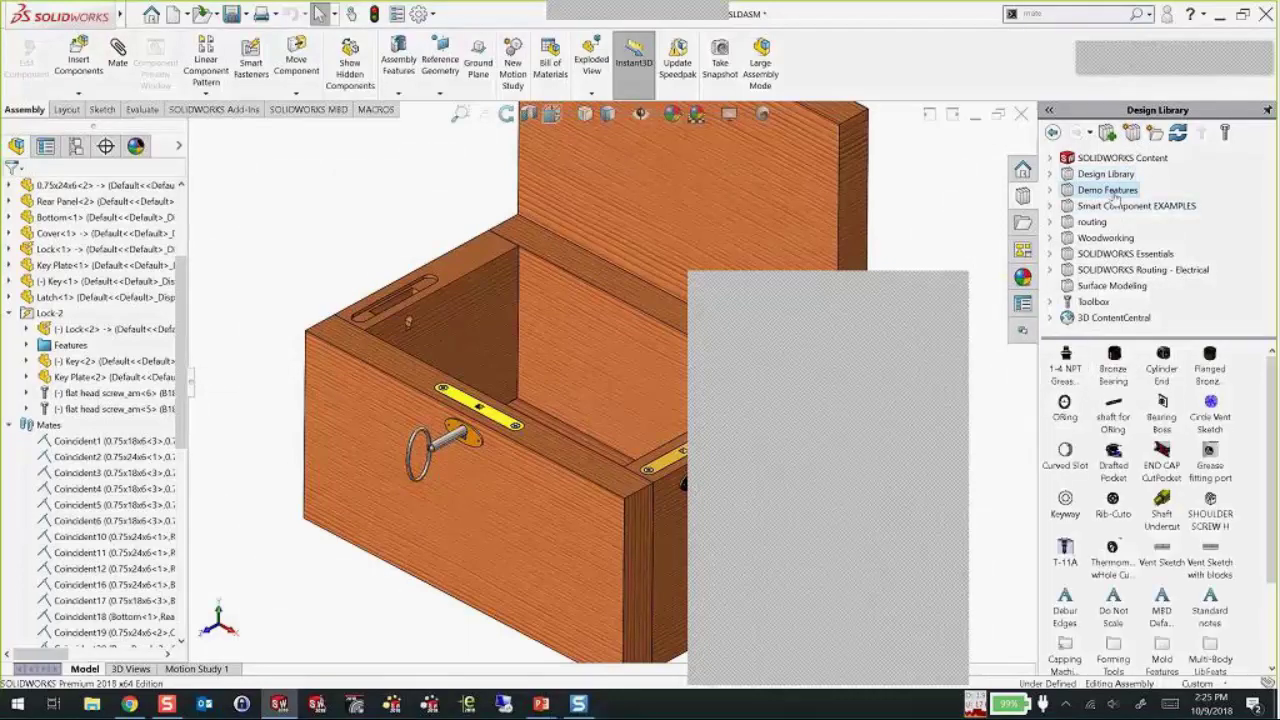
left_click(1082, 177)
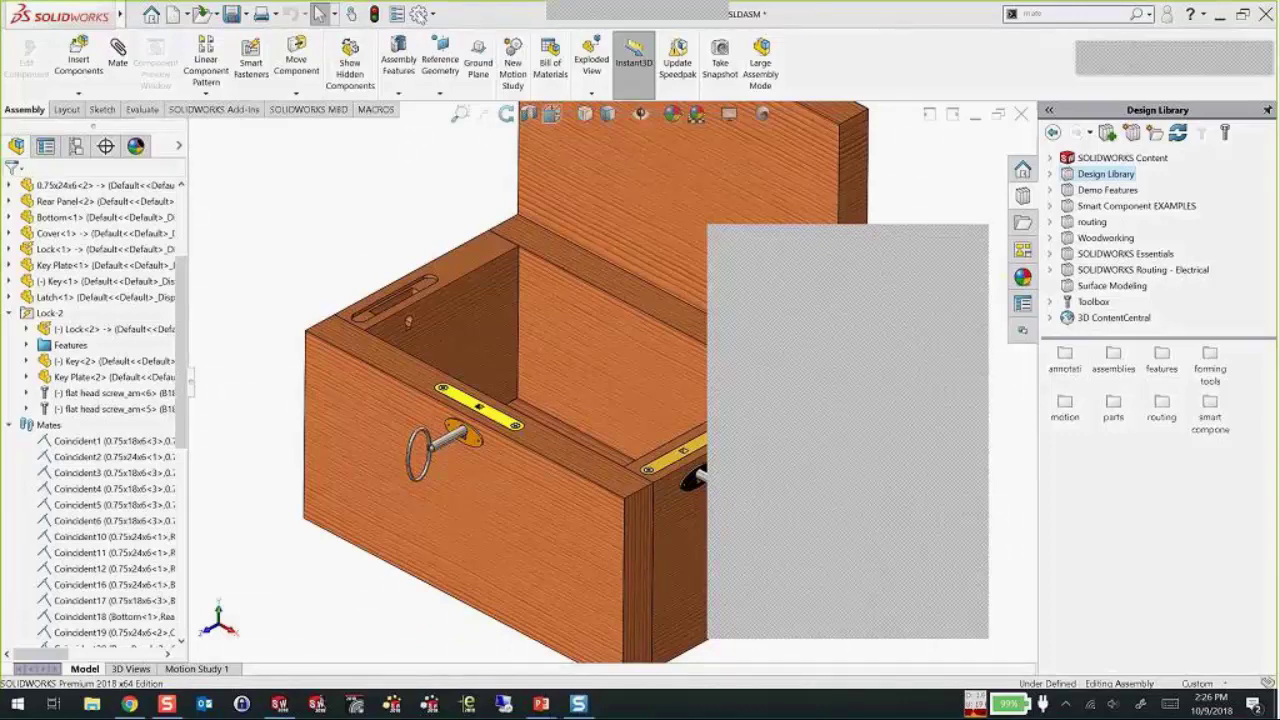
left_click(418, 14)
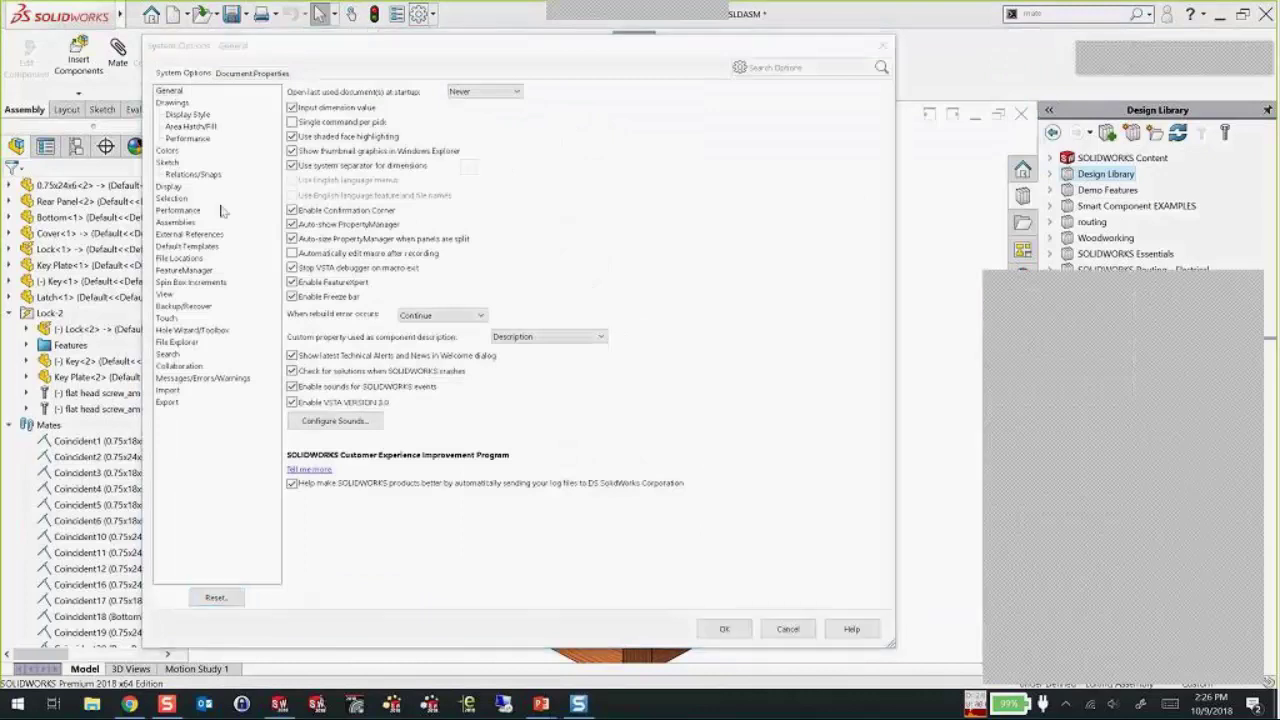
left_click(187, 261)
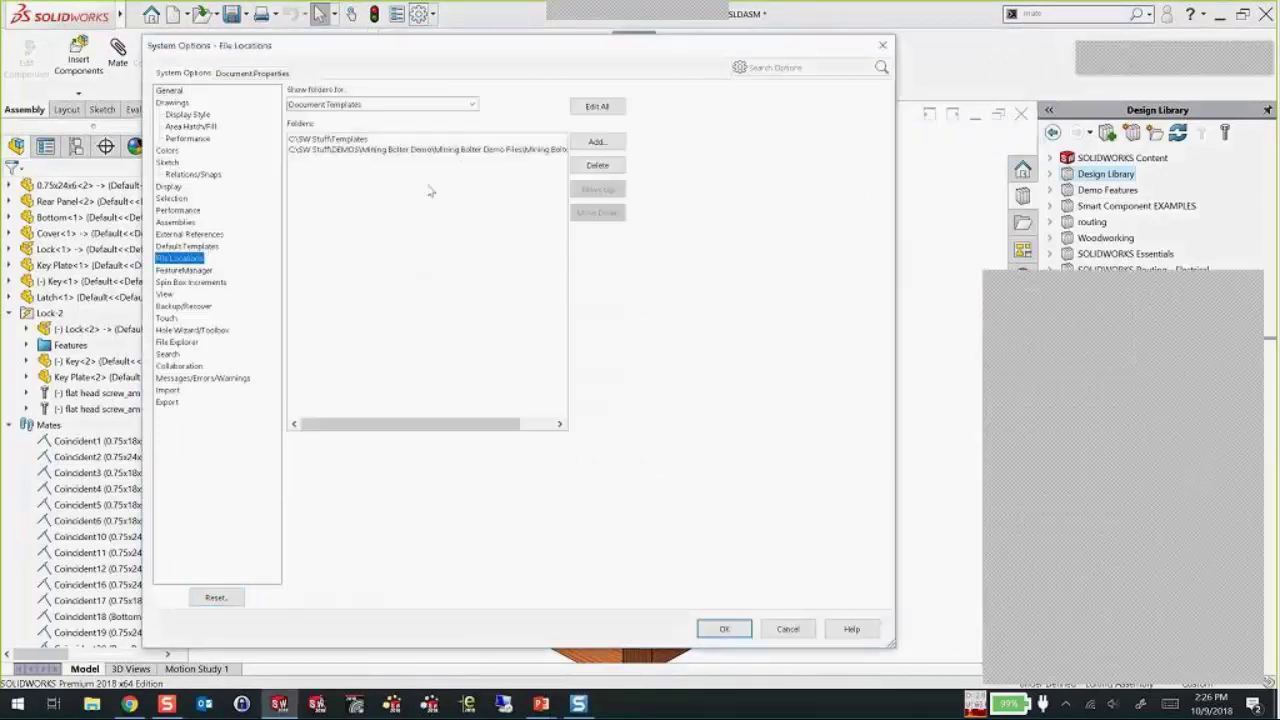
left_click(472, 106)
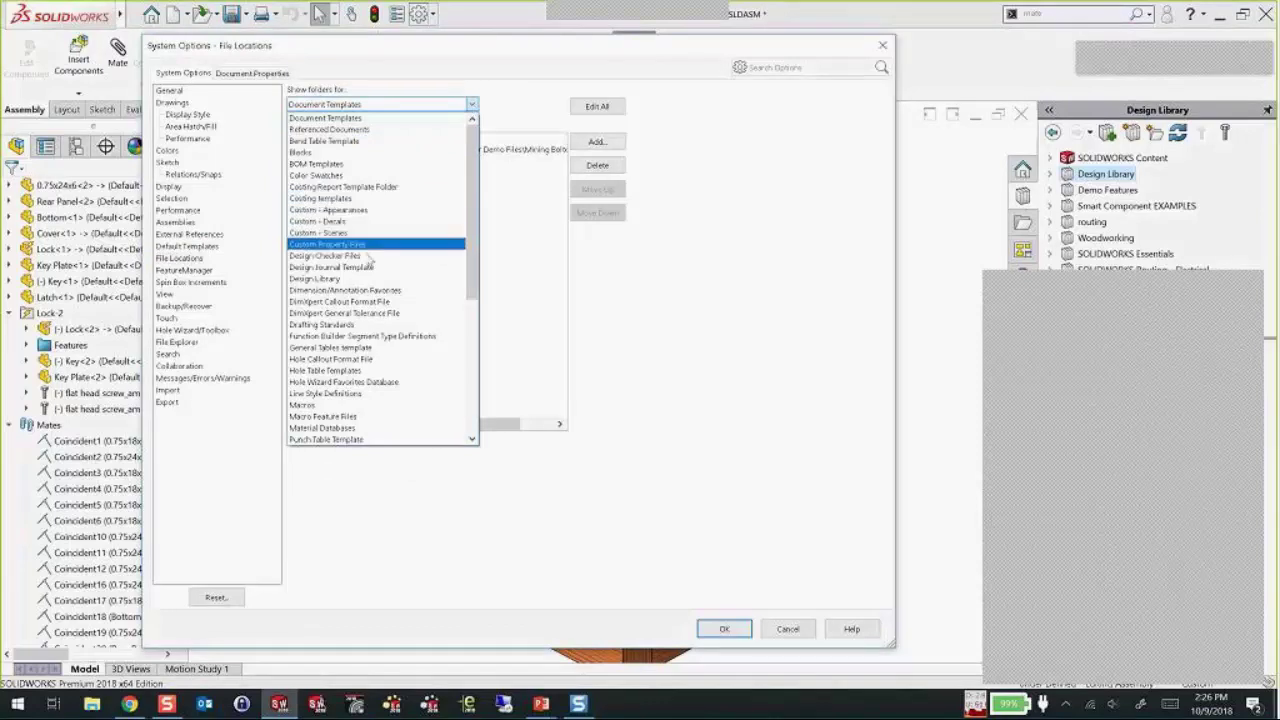
left_click(355, 279)
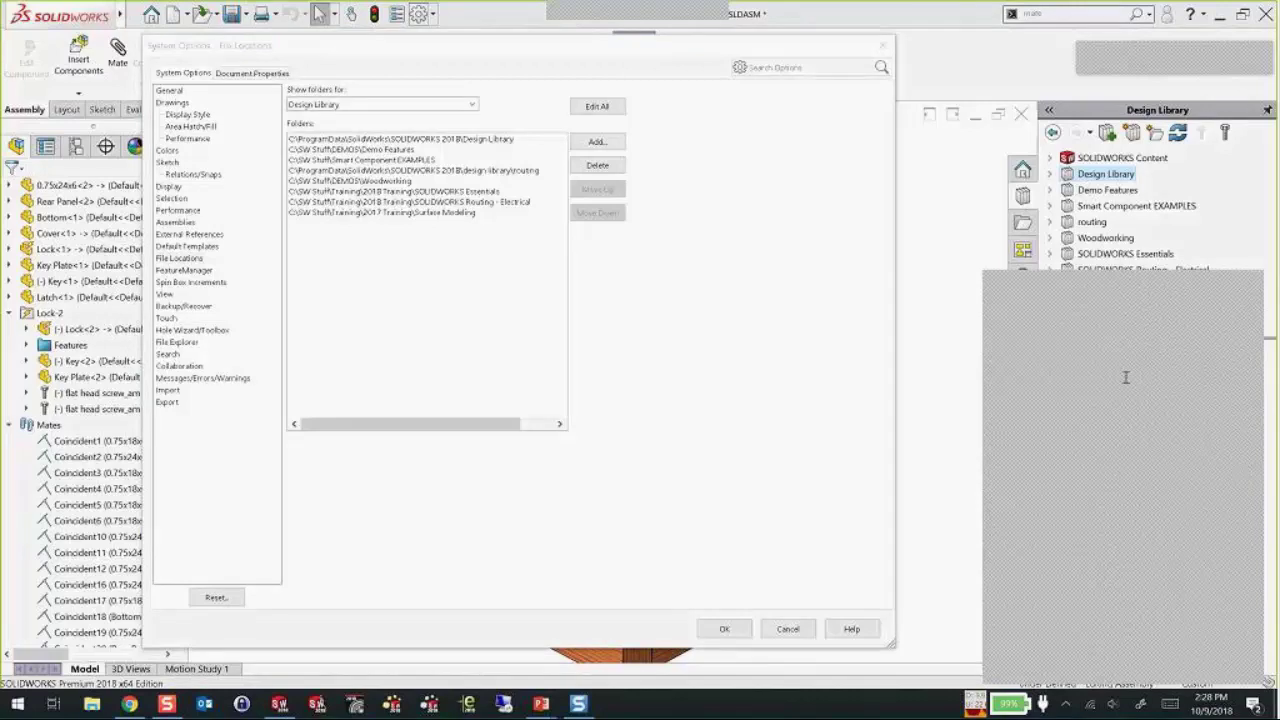
left_click(787, 630)
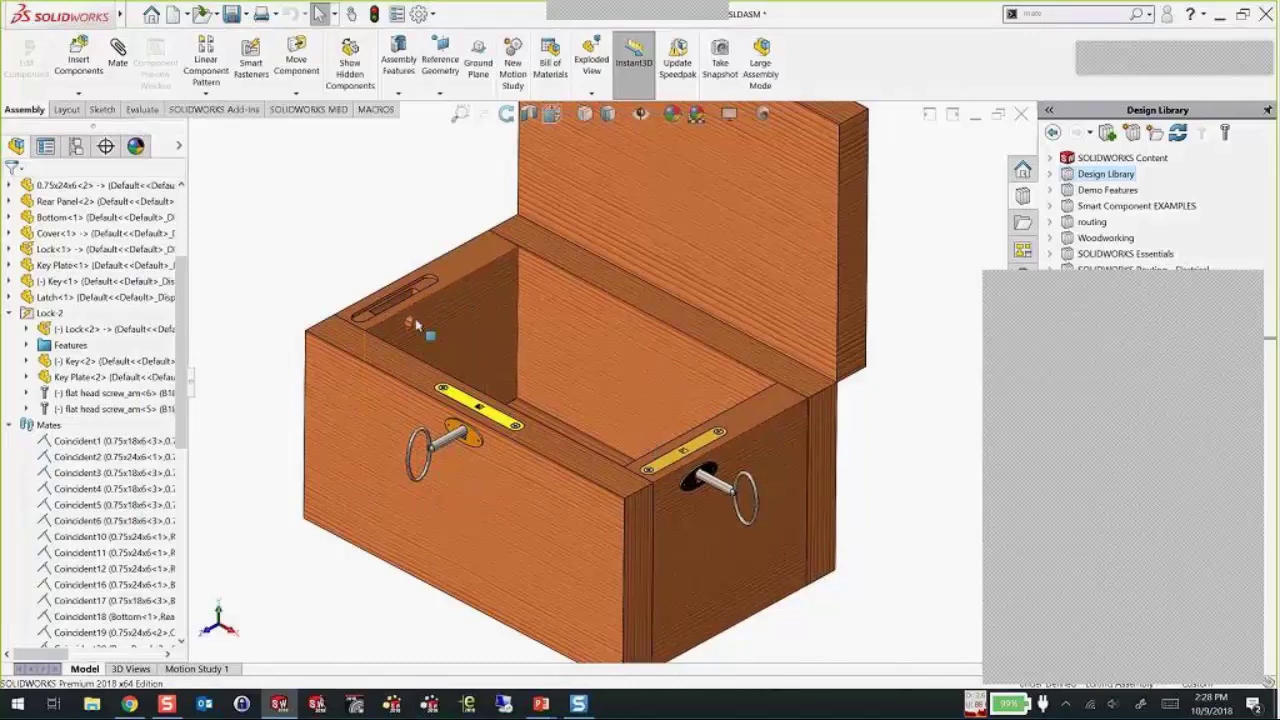
- Open the 0.75x24x6 side panel part from the assembly and examine the smart feature that cuts the lock recess
left_click(458, 276)
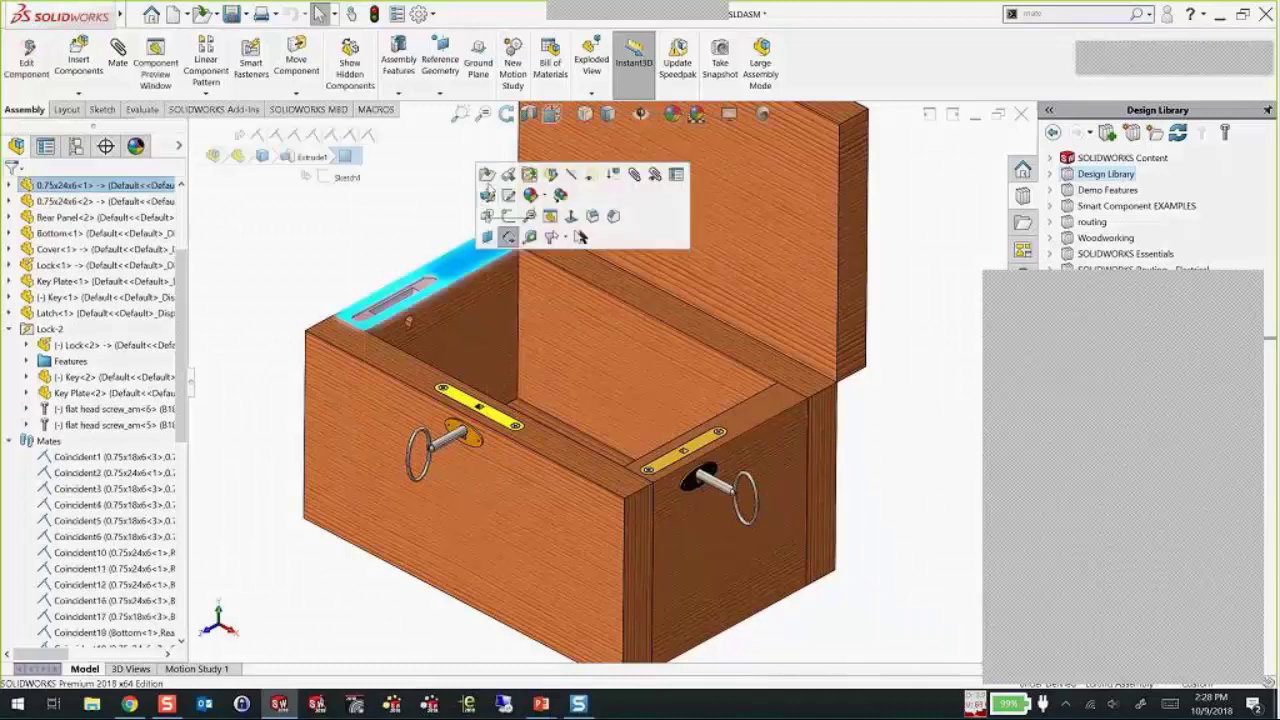
left_click(486, 180)
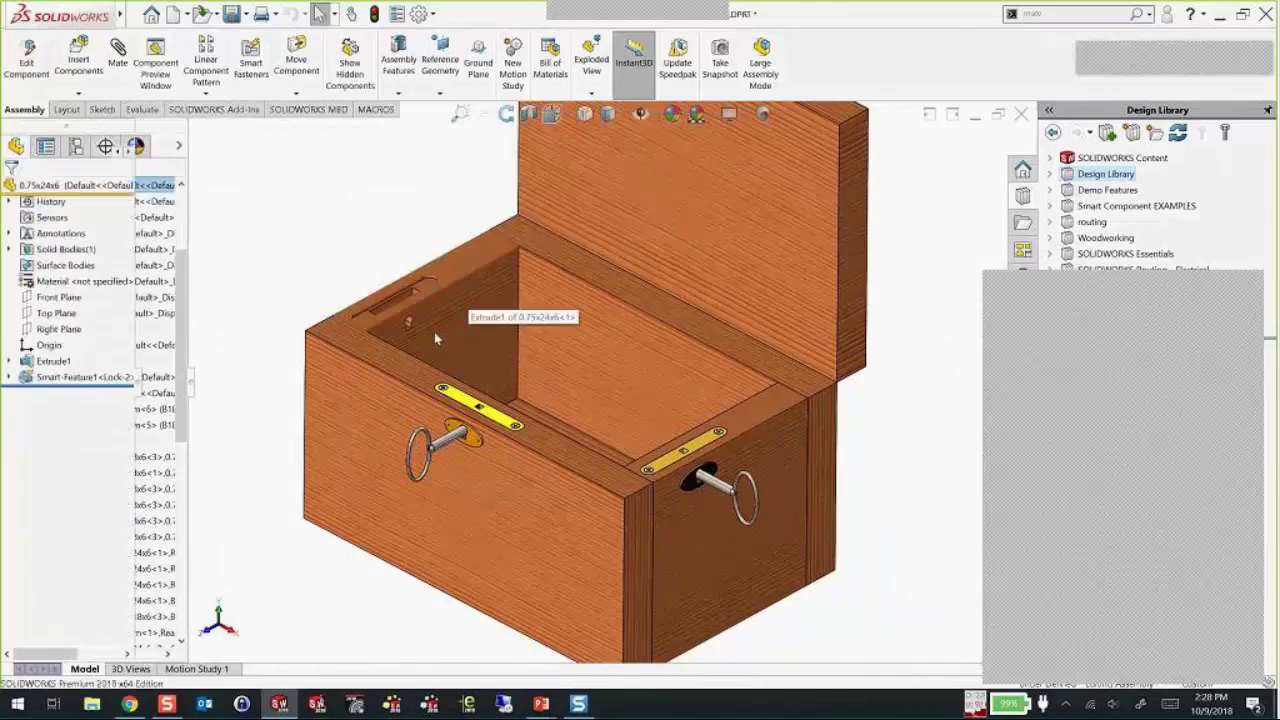
scroll(573, 373, "down", 3)
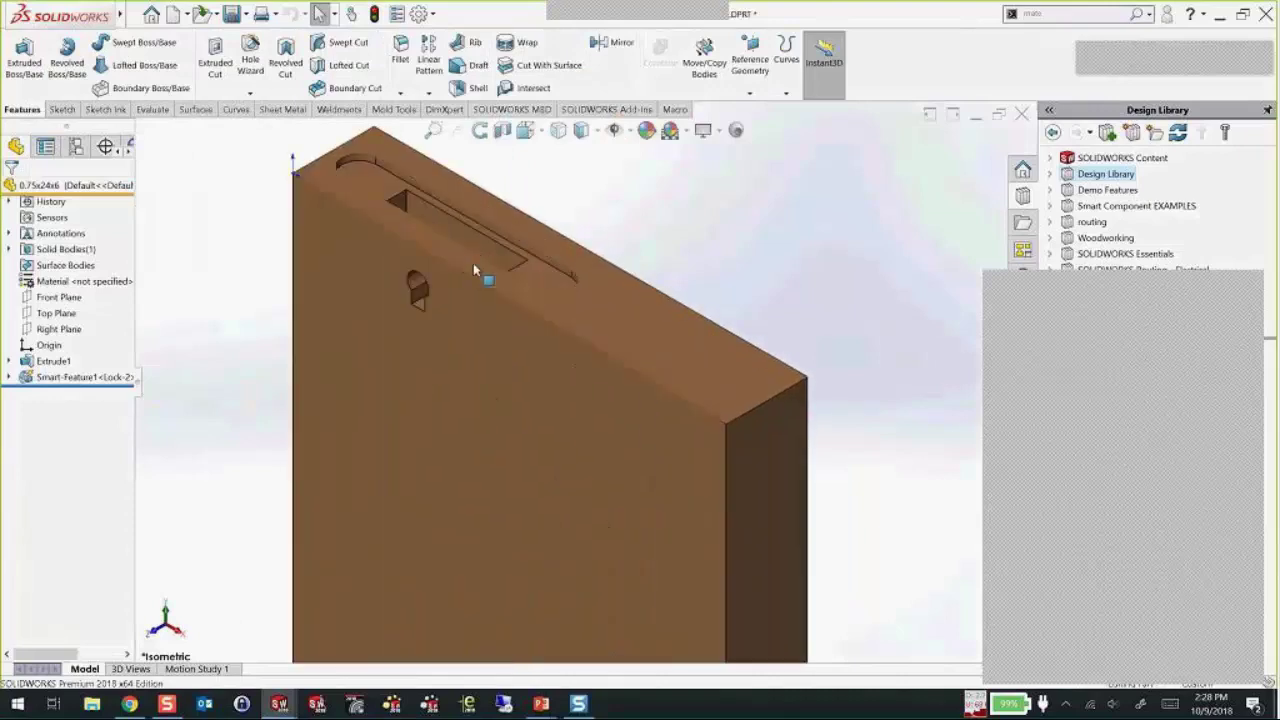
left_click(104, 380)
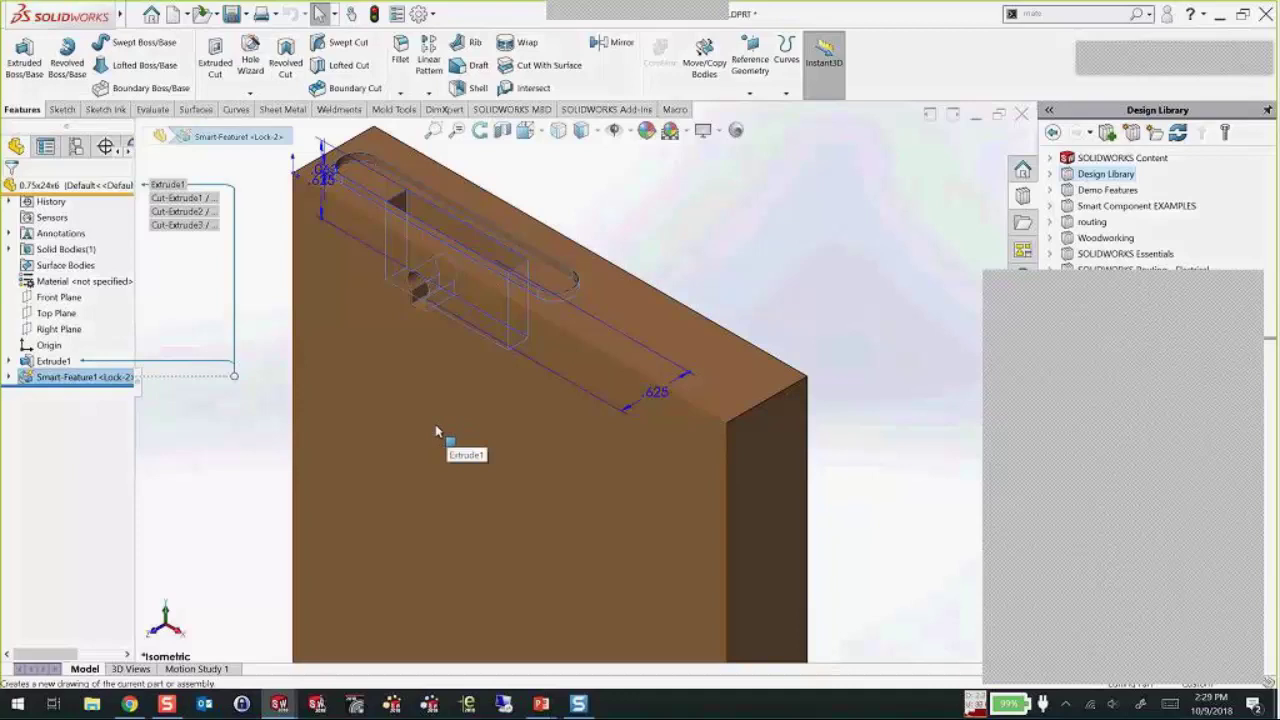
left_click(262, 437)
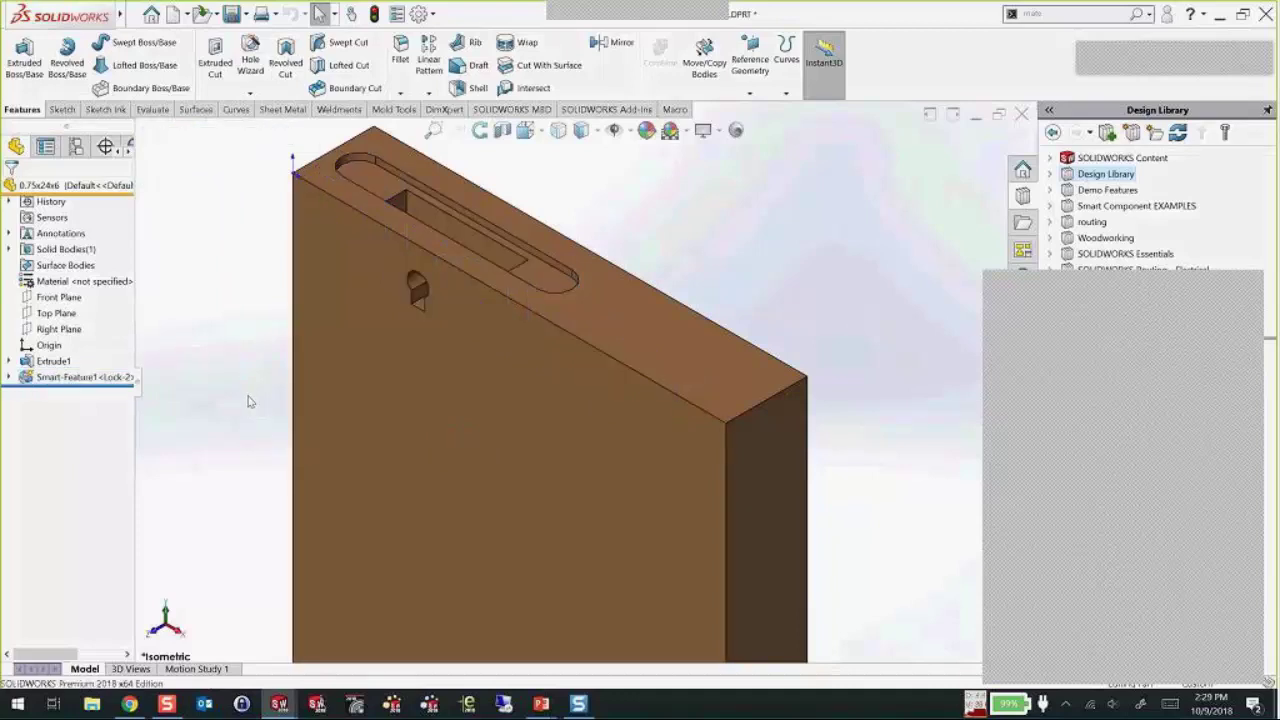
- Open the Drafted Pocket part from the recent documents and inspect its Left Loc Dim dimension
key("ctrl+Tab")
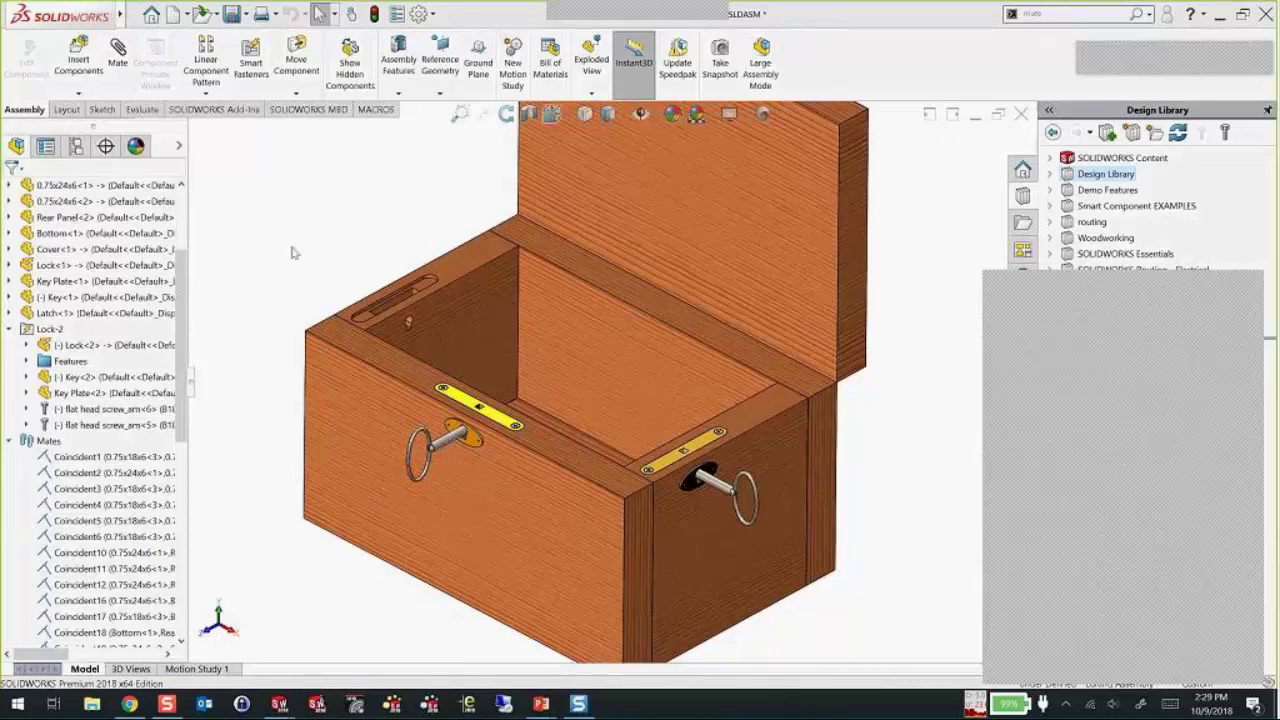
key("r")
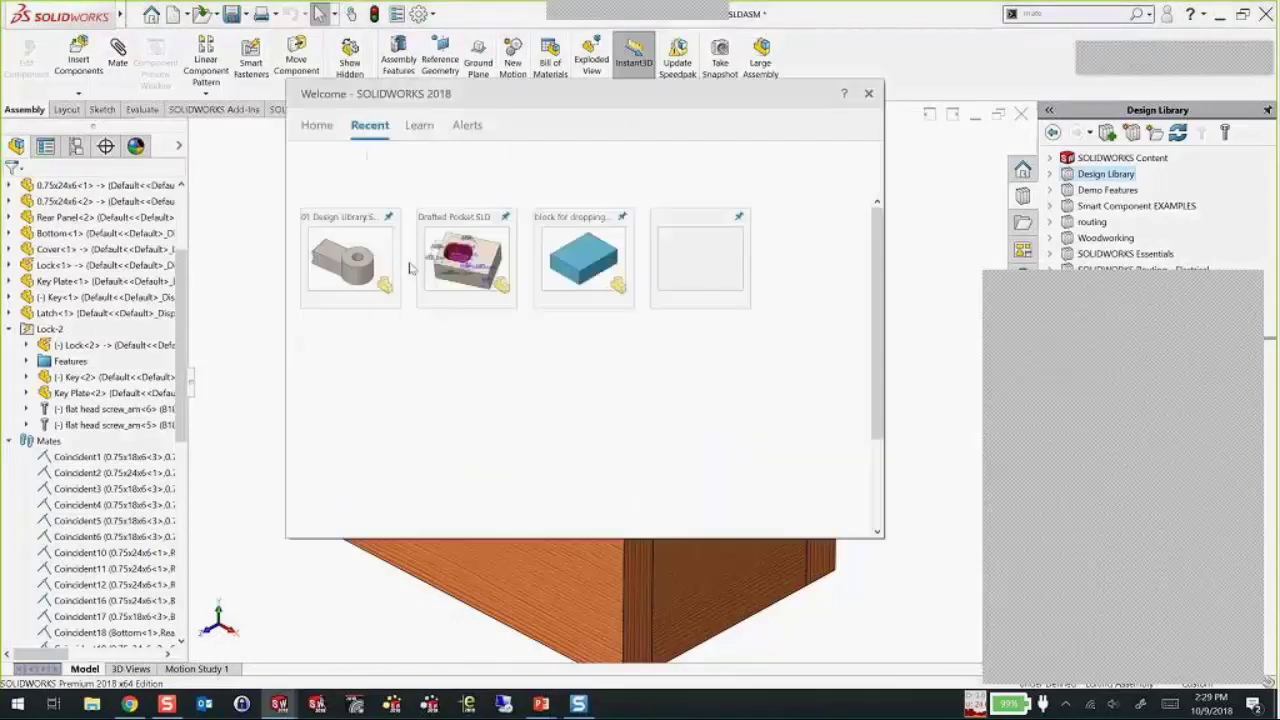
left_click(474, 270)
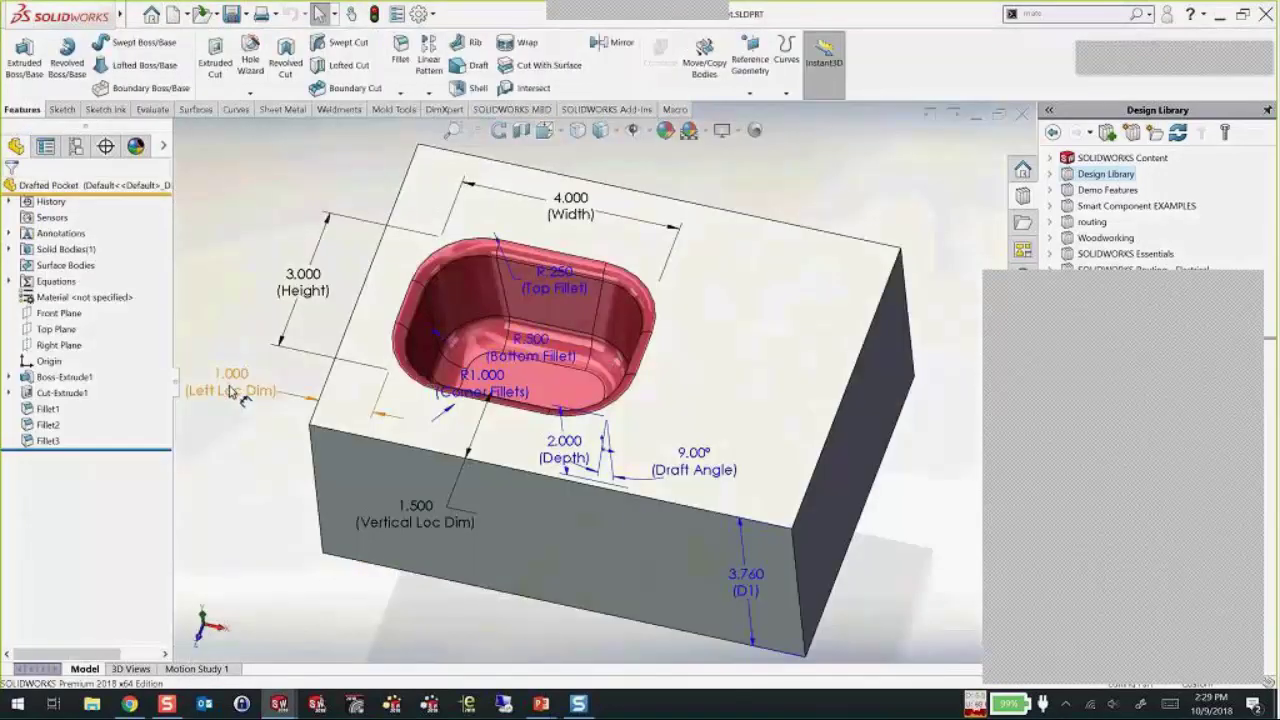
left_click(231, 389)
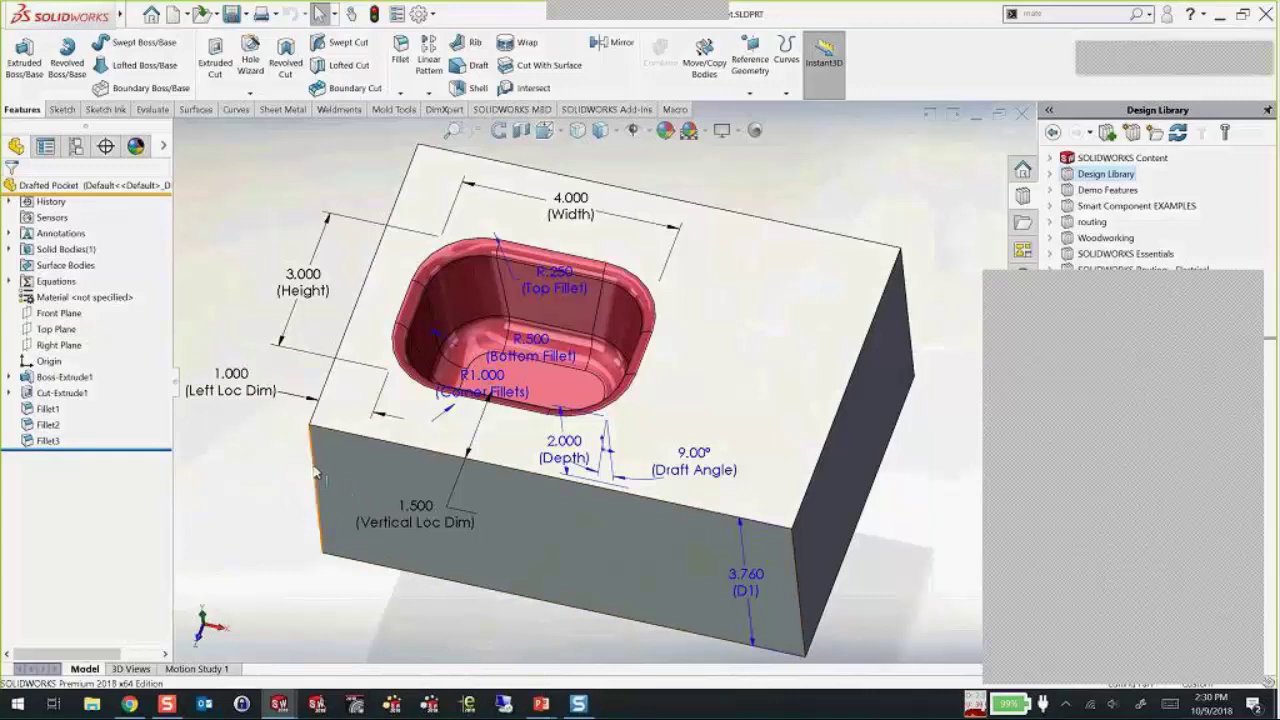
- Return to the box assembly and examine the second lock, its key and the side panel's top face
key("alt+Tab")
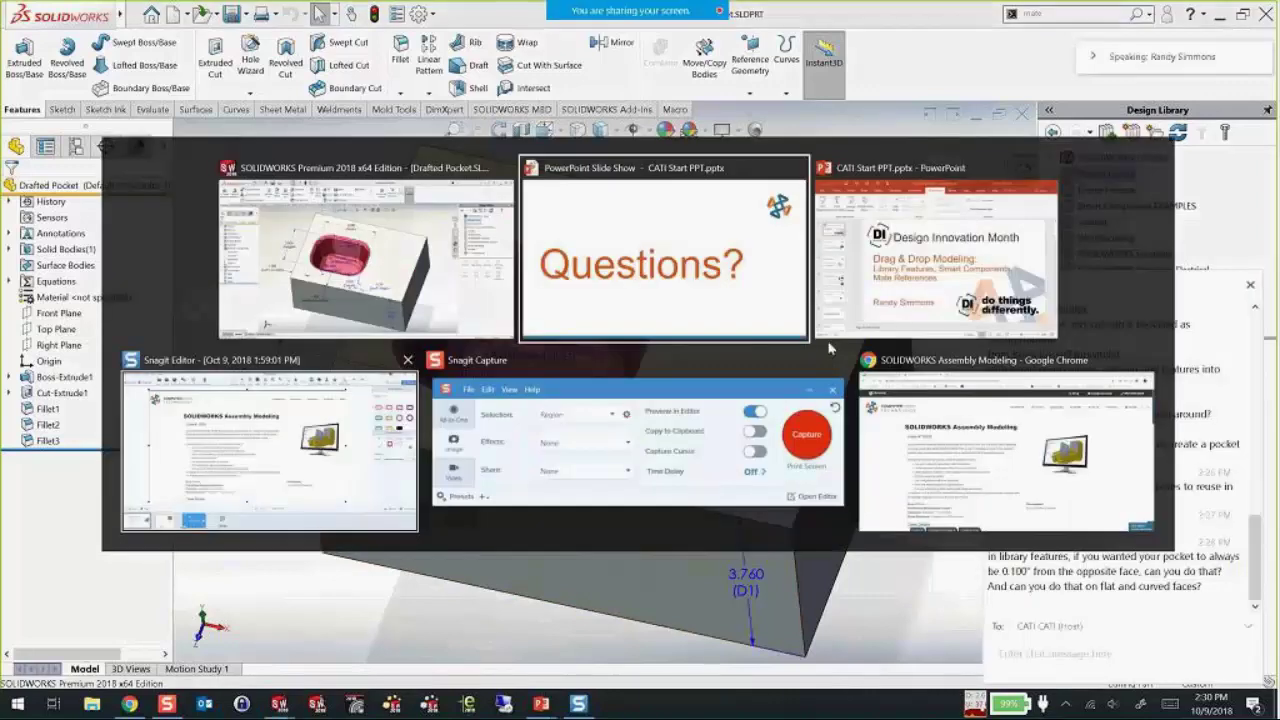
left_click(462, 288)
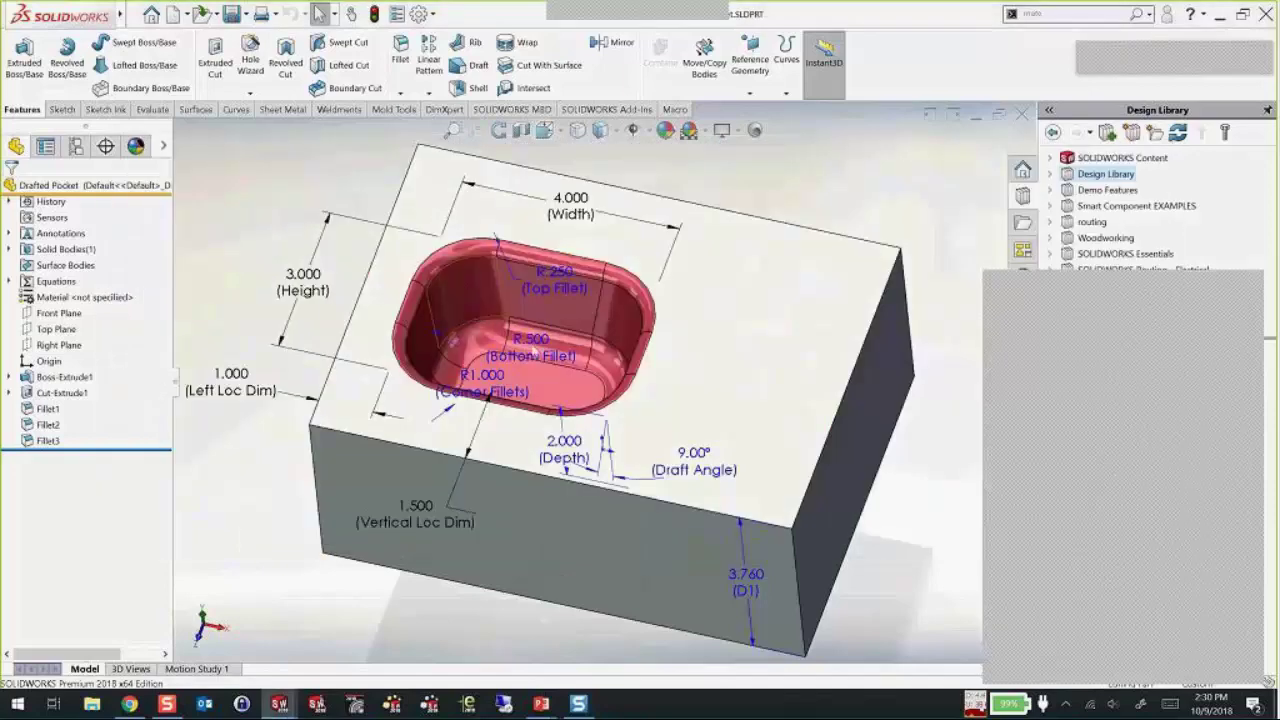
key("ctrl+Tab")
left_click(635, 393)
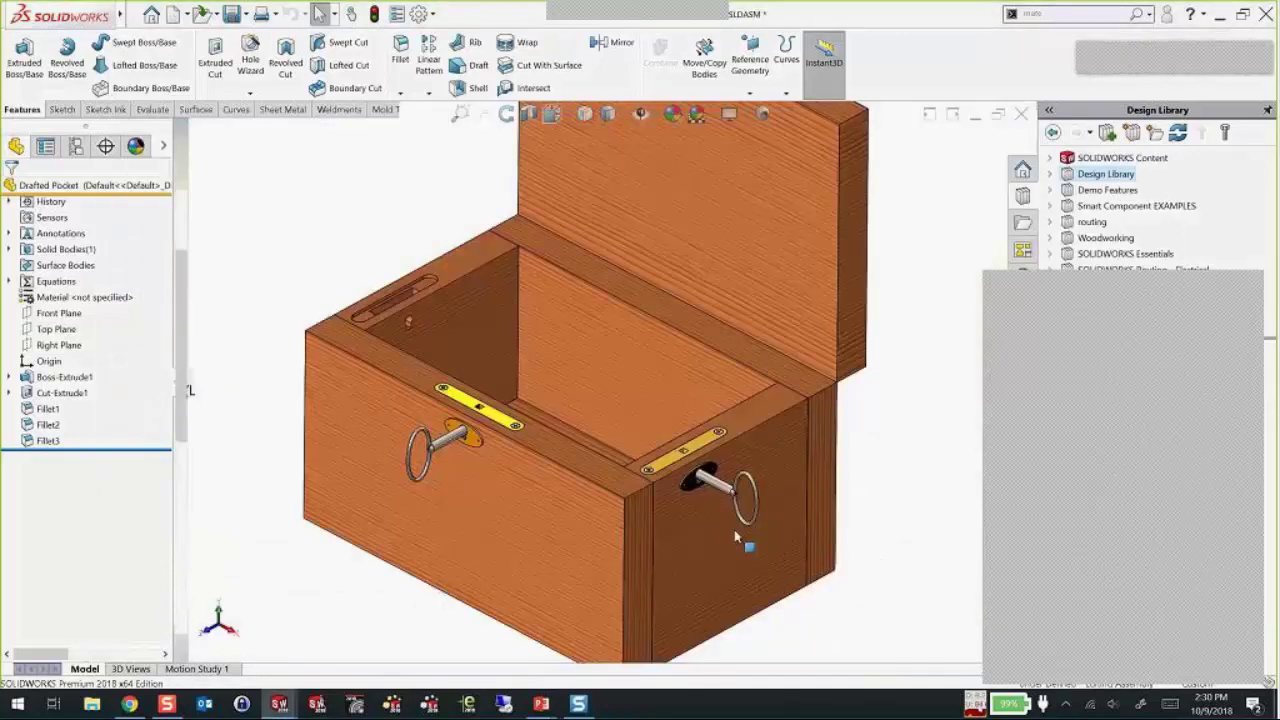
scroll(720, 490, "down", 5)
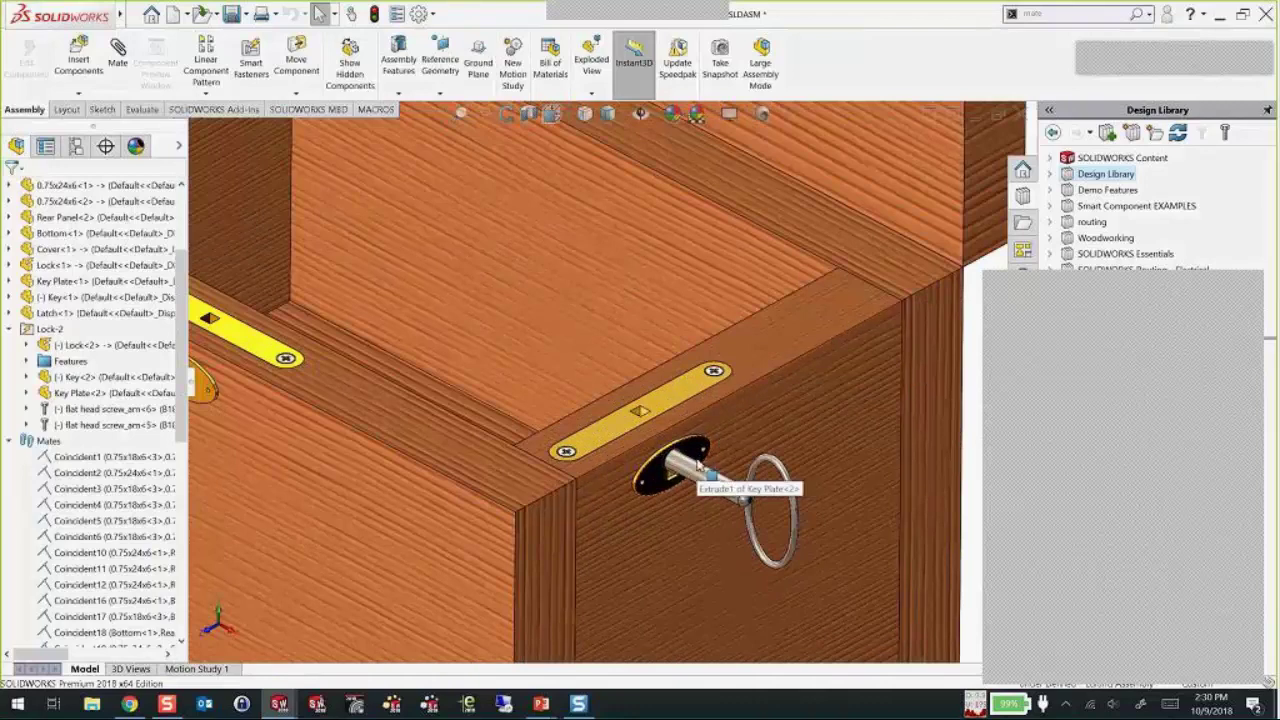
left_click(773, 365)
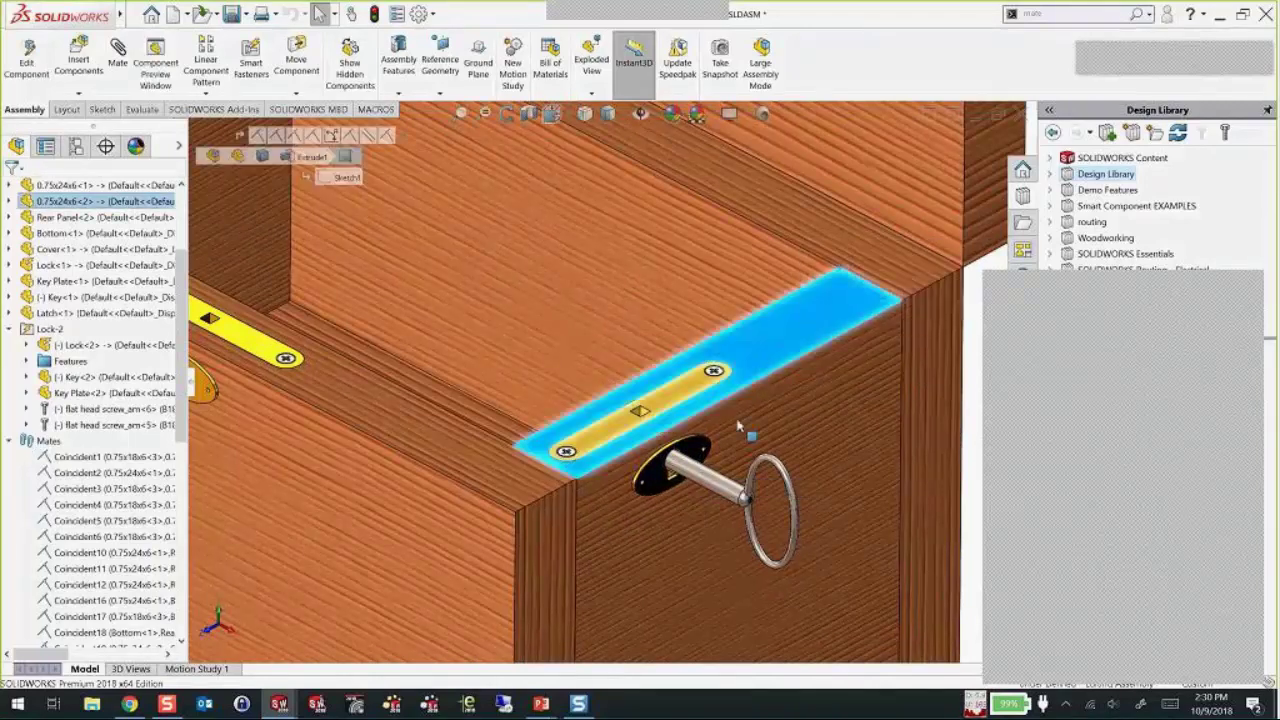
key("Escape")
left_click(766, 482)
key("Escape")
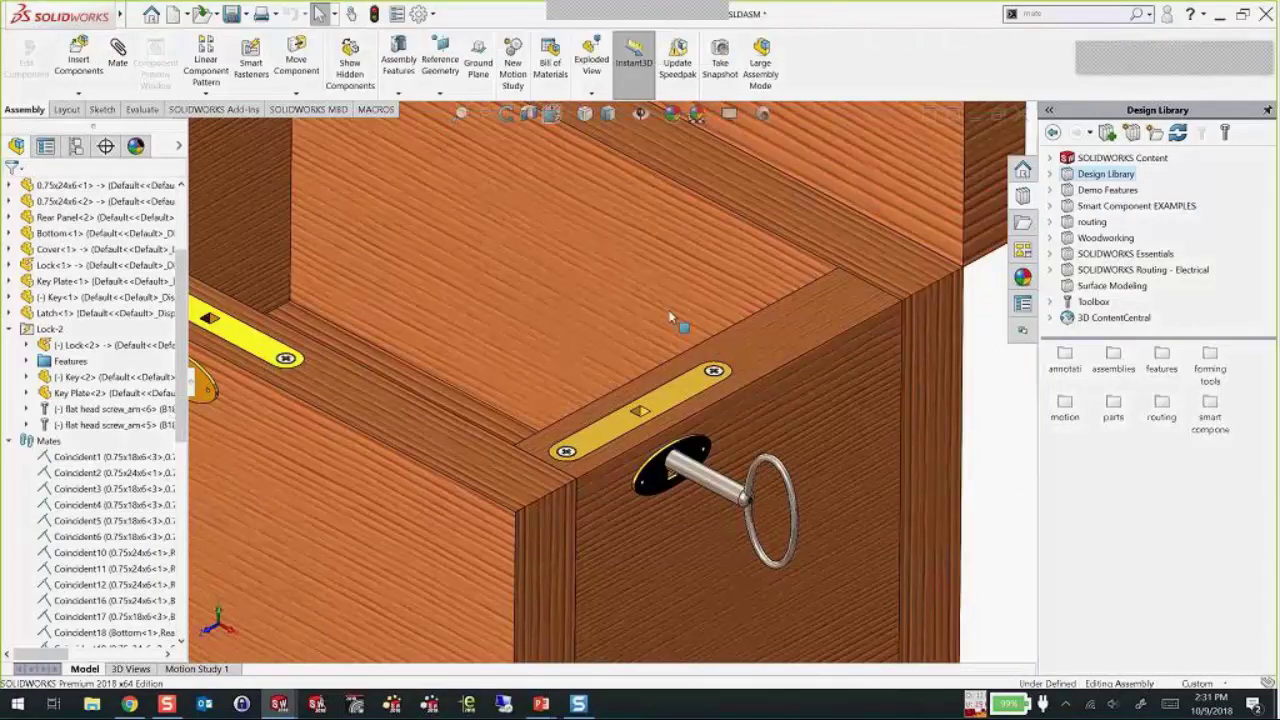
- Bring the PowerPoint slide show back up at the SOLIDWORKS Assembly Modeling Training Class slide
mouse_move(541, 704)
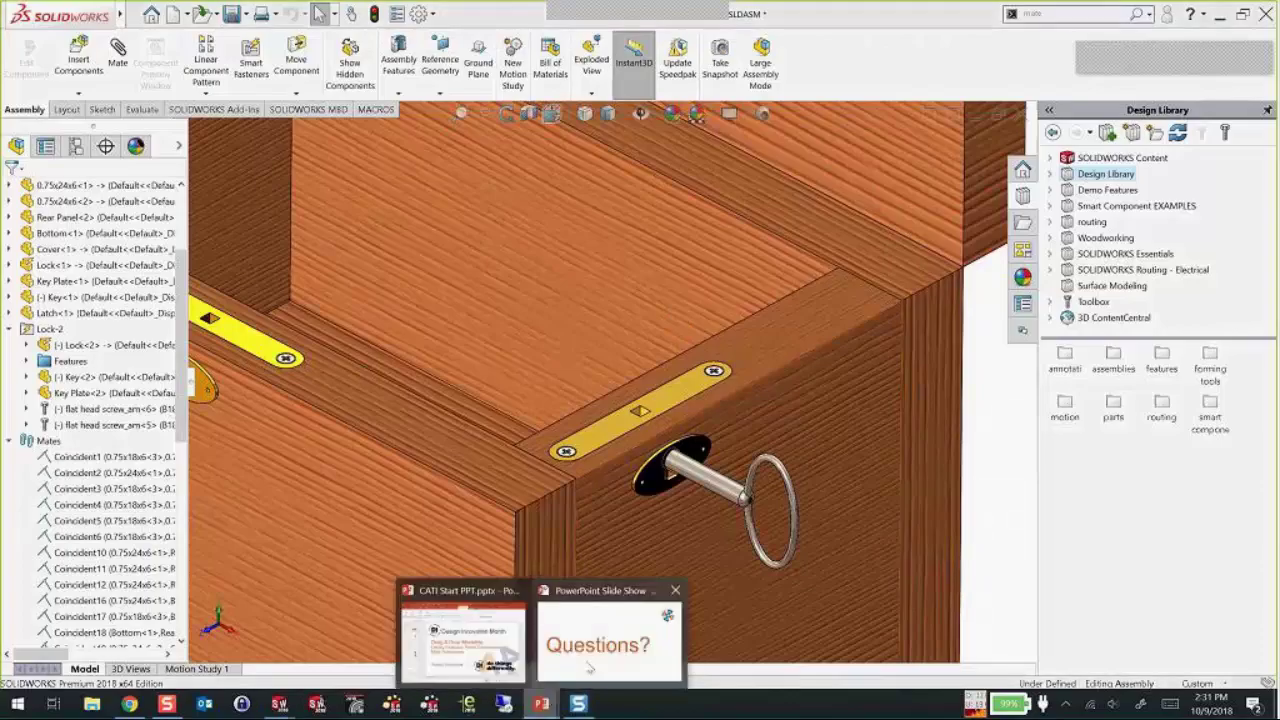
left_click(529, 623)
left_click(531, 624)
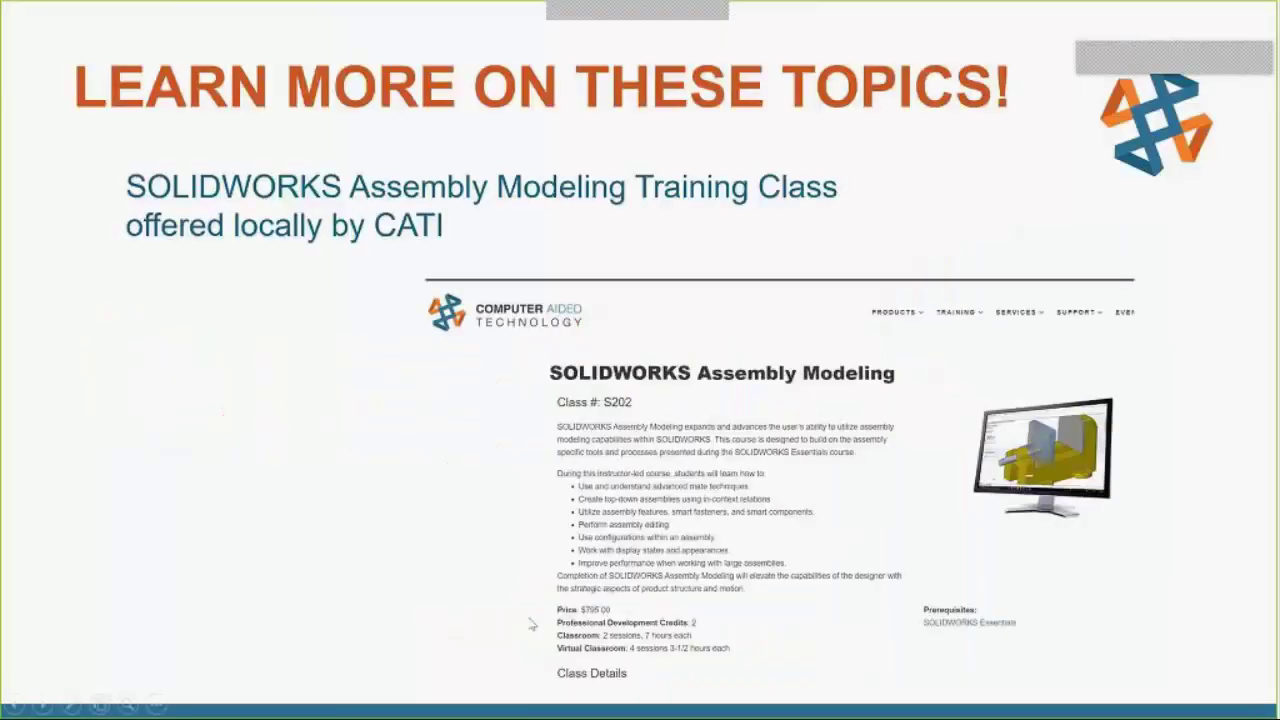